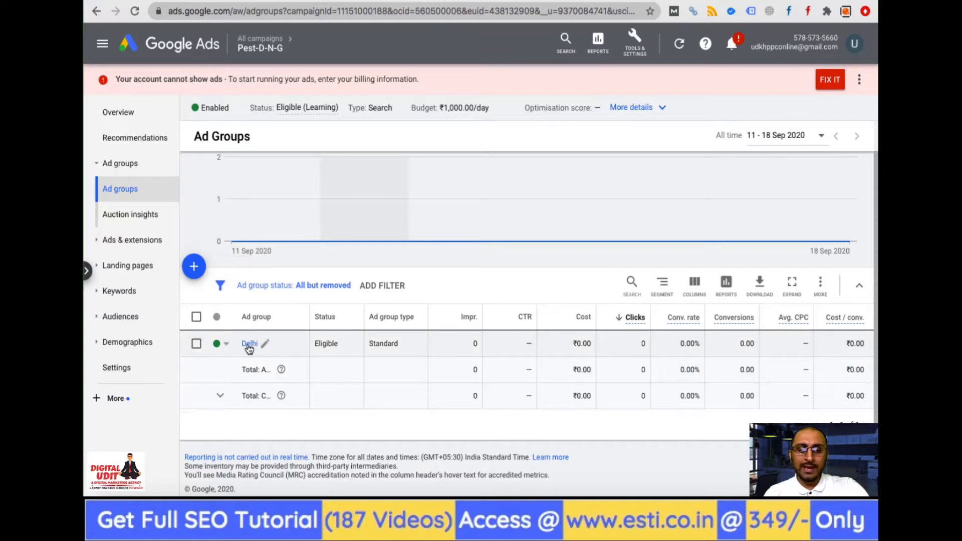
In the Delhi ad group, add the suggested keywords pest control delhi, delhi pest control and pest control services in delhi.
left_click(248, 346)
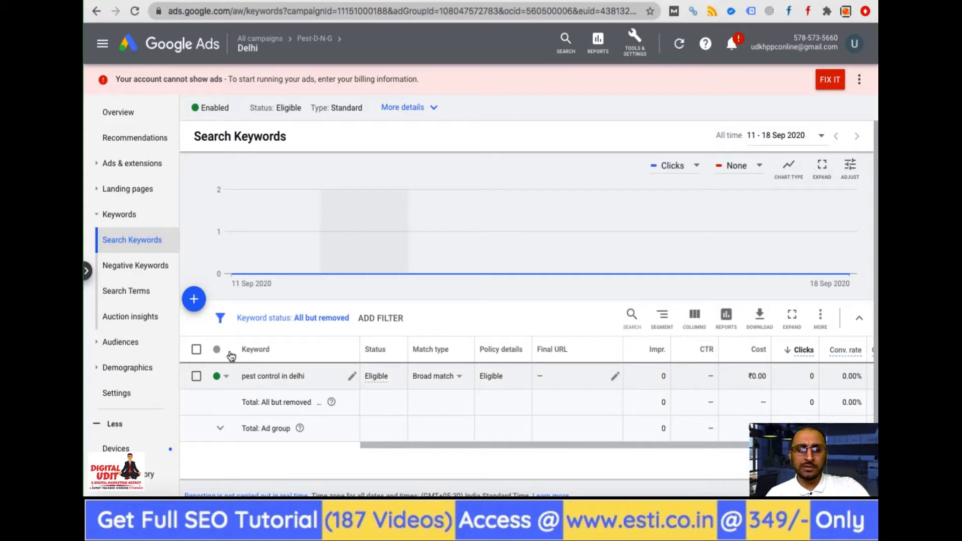
left_click(194, 299)
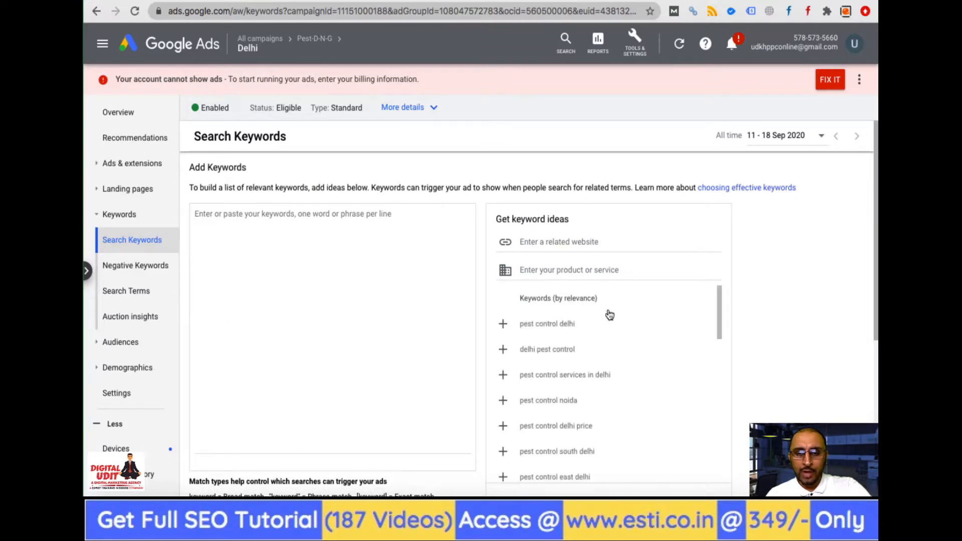
left_click(503, 325)
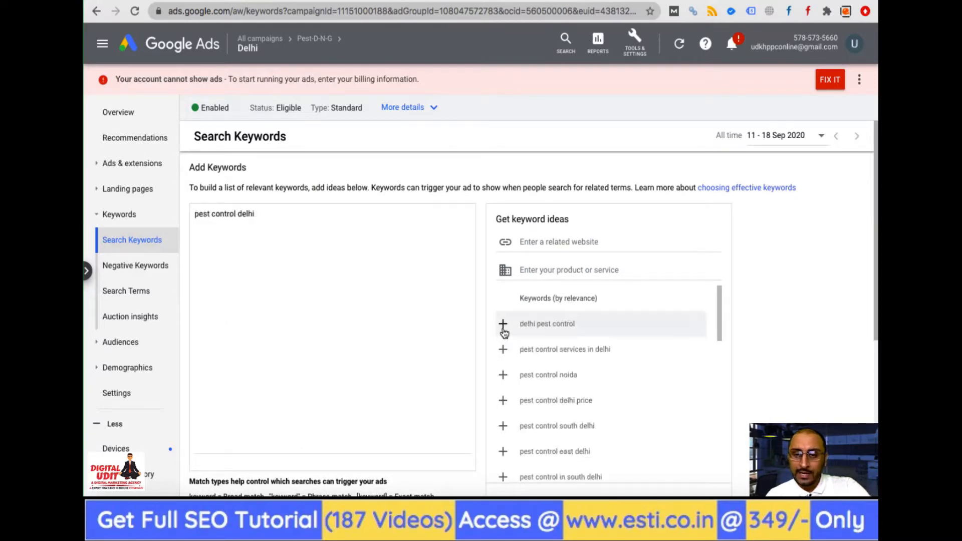
left_click(503, 324)
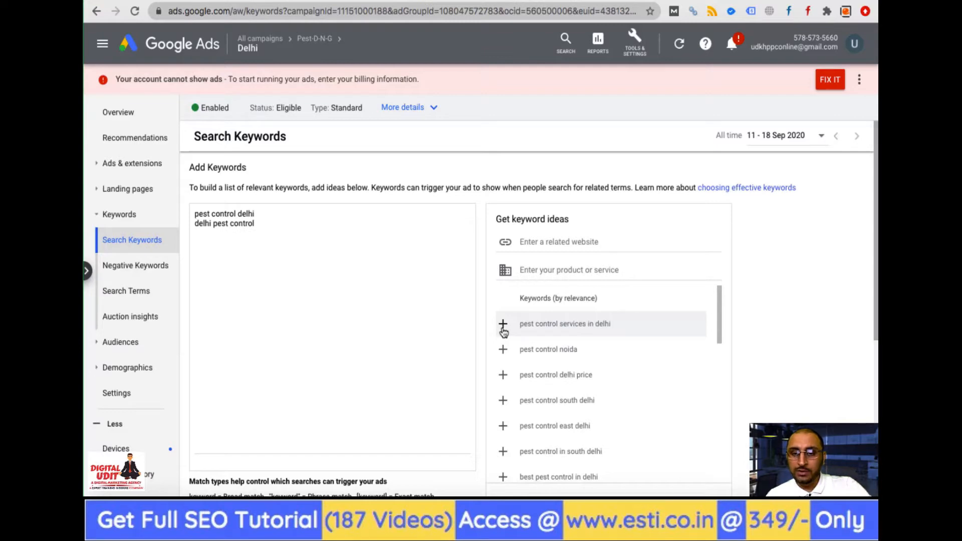
left_click(504, 328)
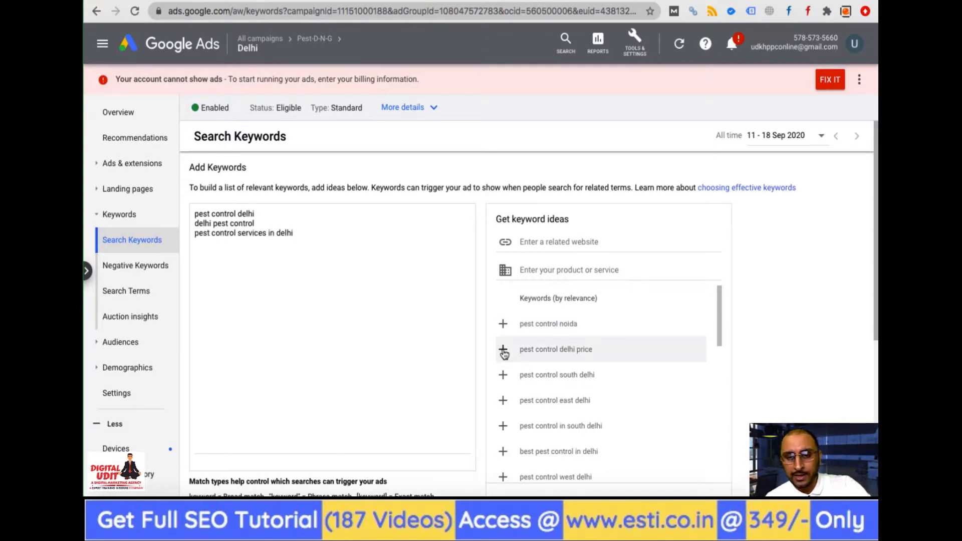
Add the keyword ideas pest control delhi price, pest control south delhi, pest control east delhi and pest control in south delhi.
left_click(504, 352)
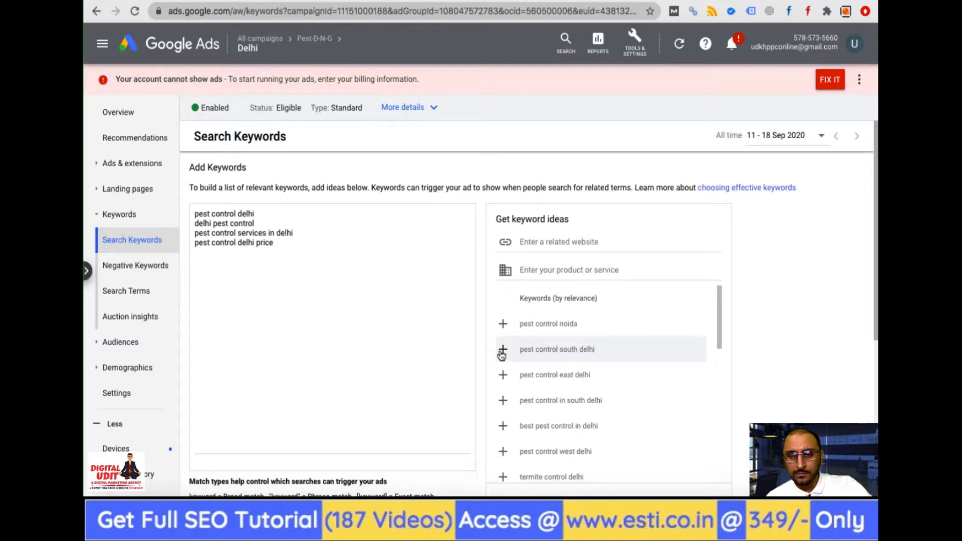
left_click(502, 351)
left_click(501, 353)
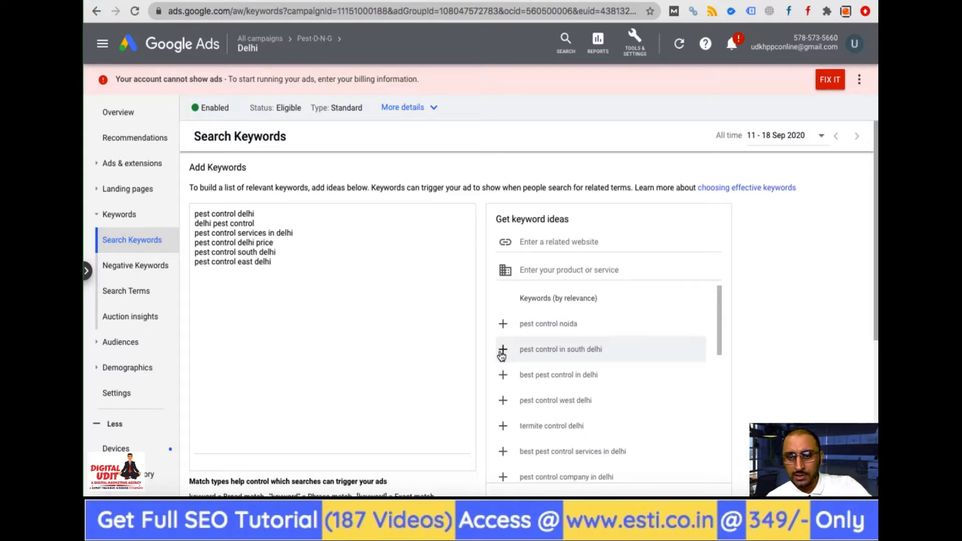
left_click(501, 352)
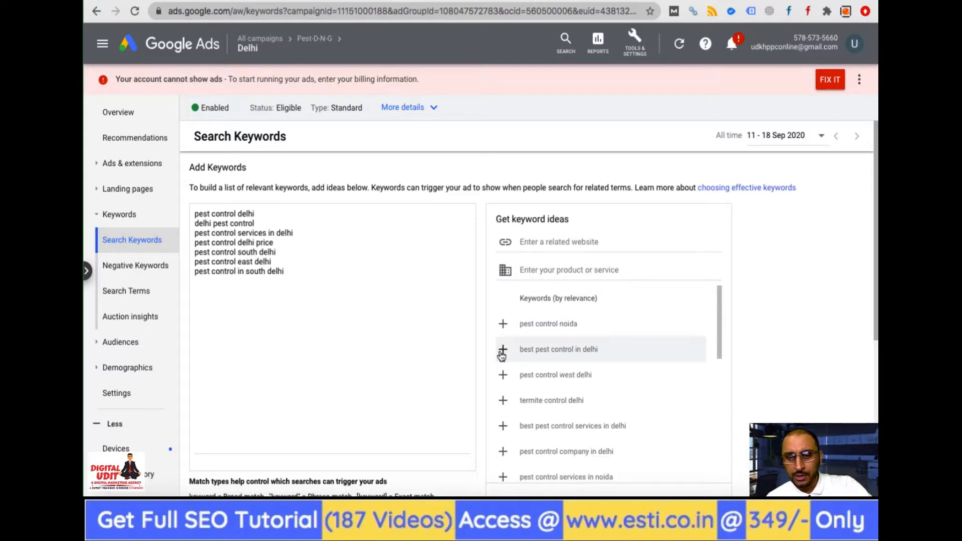
Add the ideas best pest control in delhi, pest control west delhi, termite control delhi, best pest control services in delhi and pest control company in delhi.
left_click(501, 353)
left_click(501, 352)
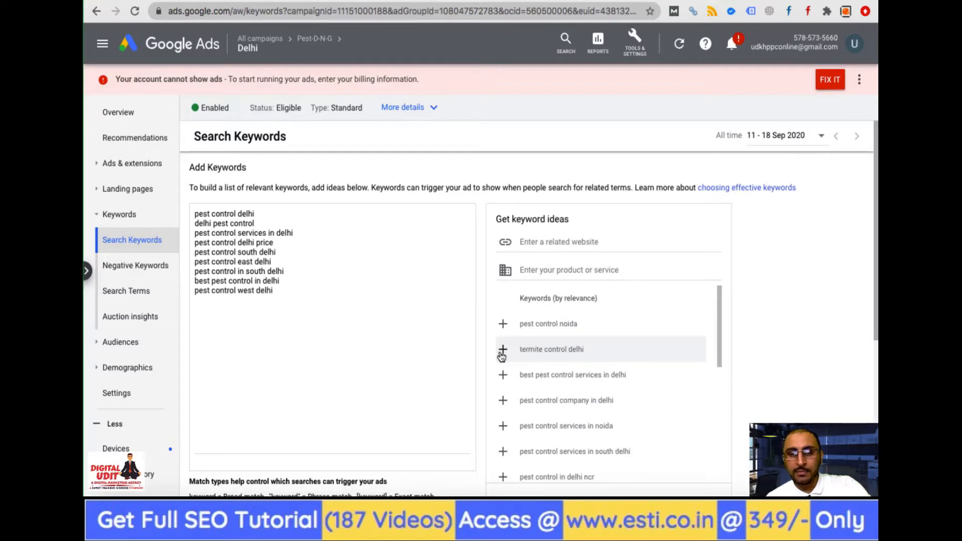
left_click(501, 353)
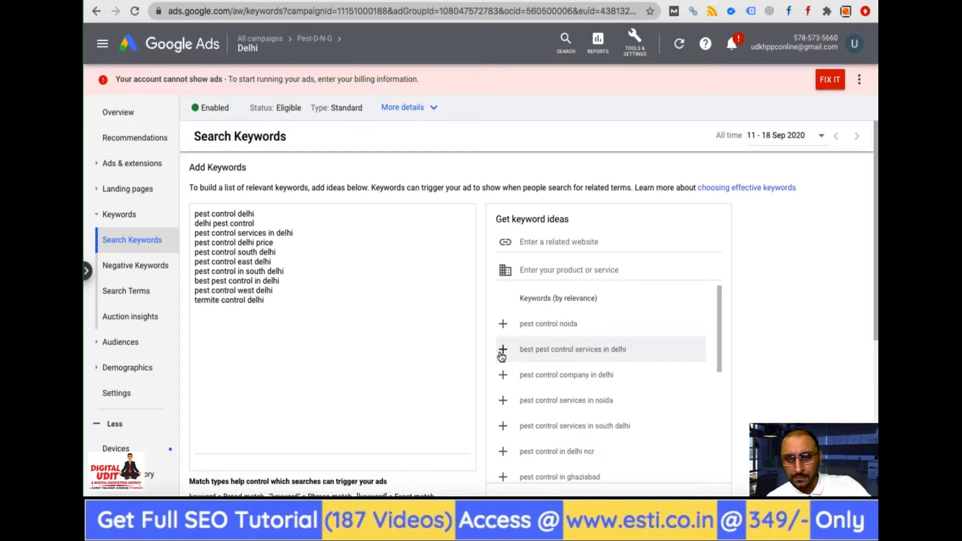
left_click(501, 353)
left_click(502, 353)
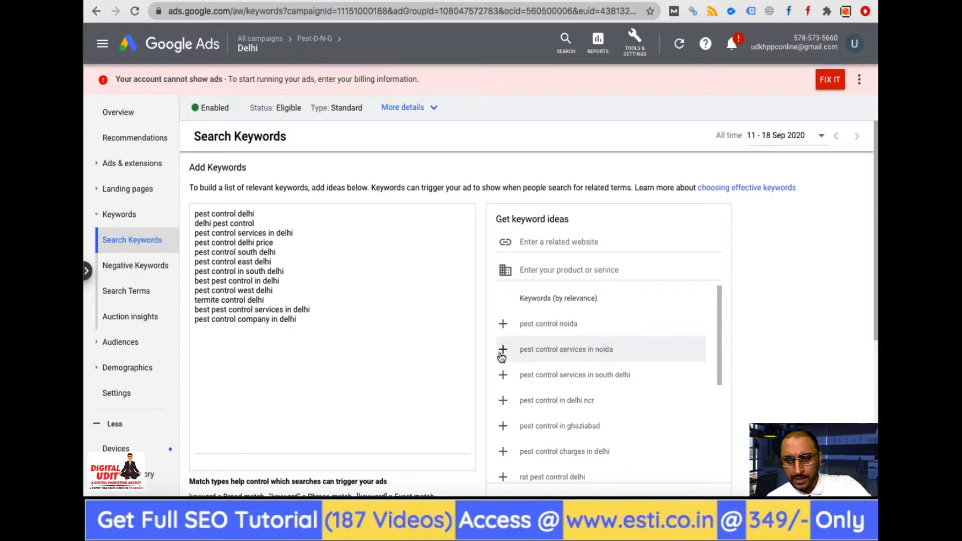
Add the keyword ideas pest control services in south delhi, pest control in delhi ncr, pest control charges in delhi and rat pest control delhi.
left_click(501, 379)
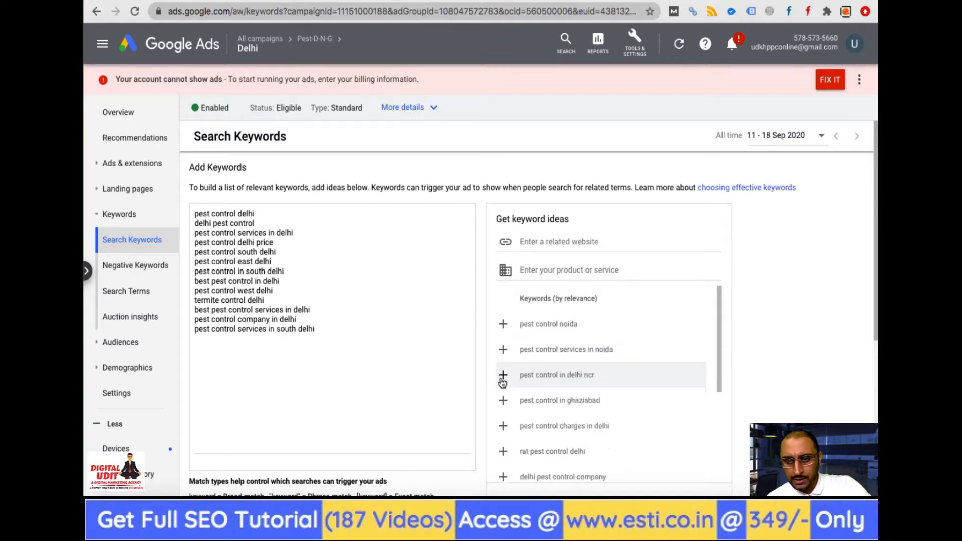
left_click(502, 378)
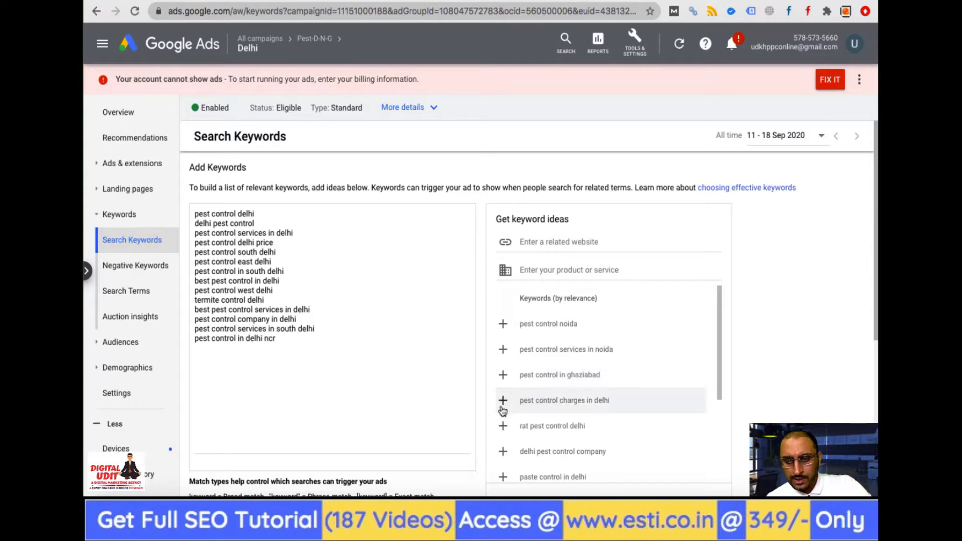
left_click(503, 409)
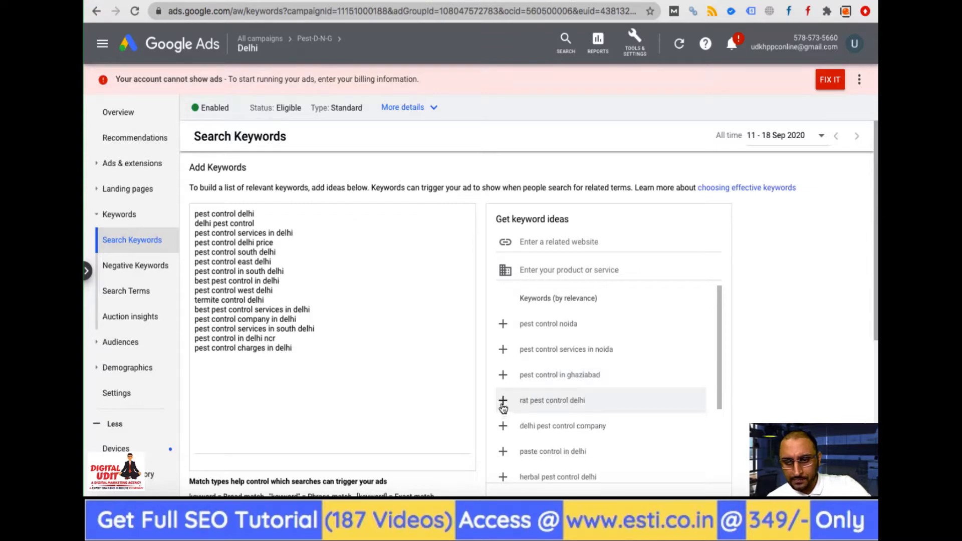
left_click(502, 403)
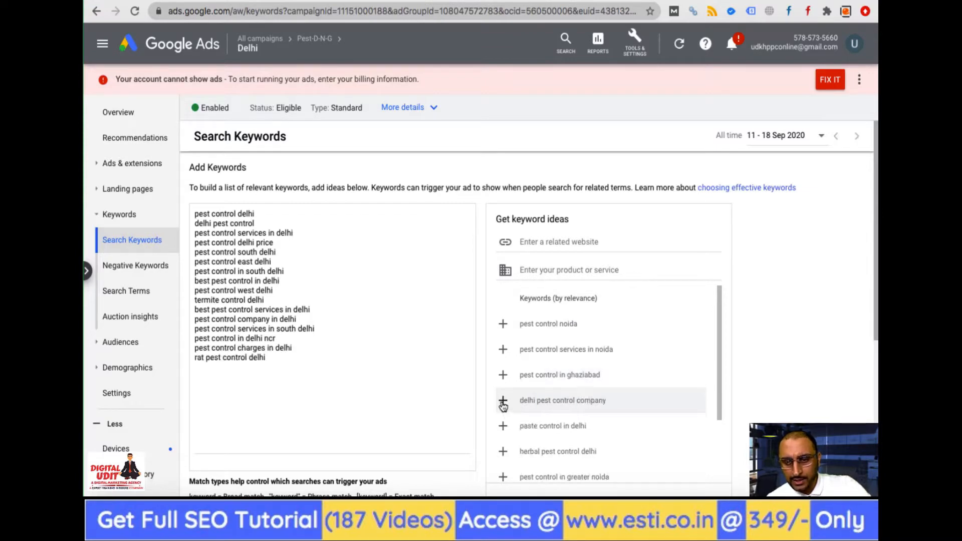
Add the keyword ideas delhi pest control company, paste control in delhi, herbal pest control delhi and residential pest control in delhi.
left_click(503, 402)
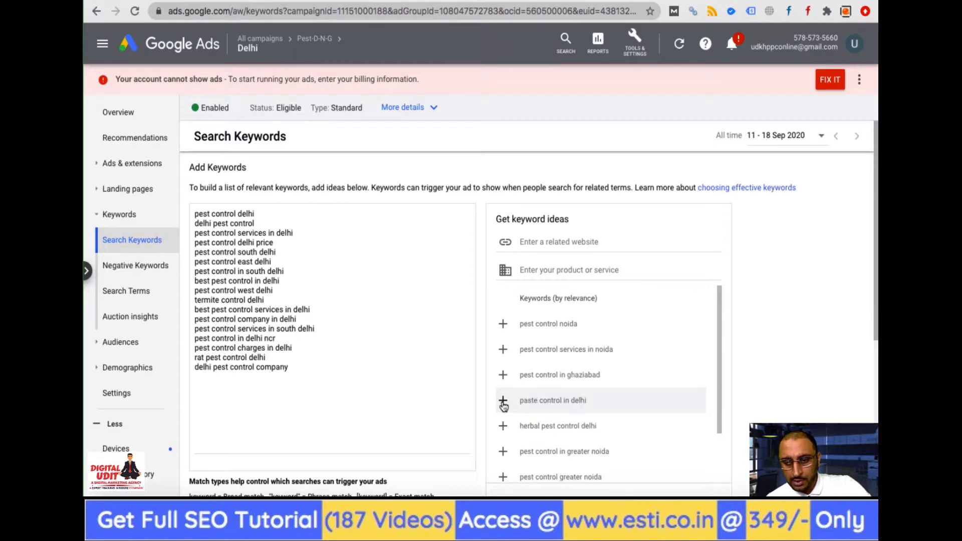
left_click(502, 403)
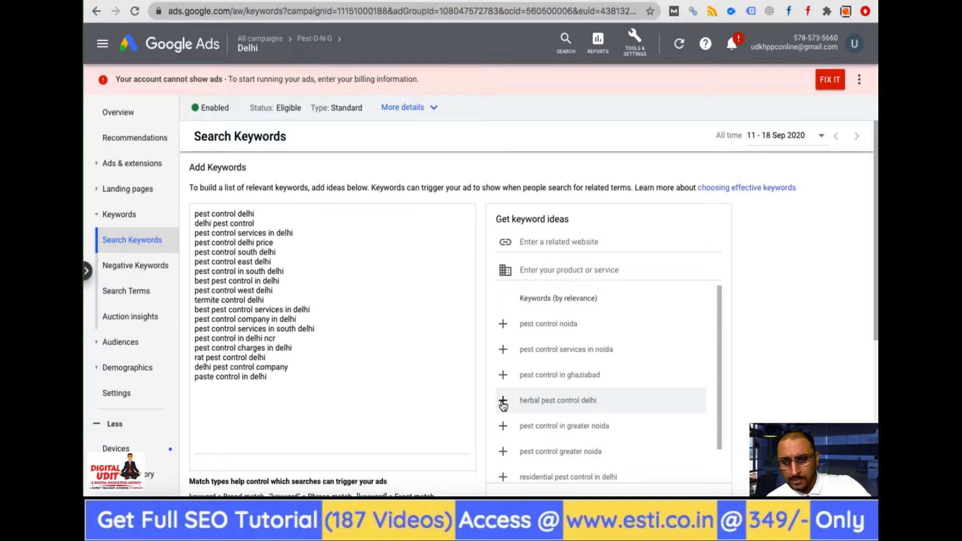
left_click(503, 402)
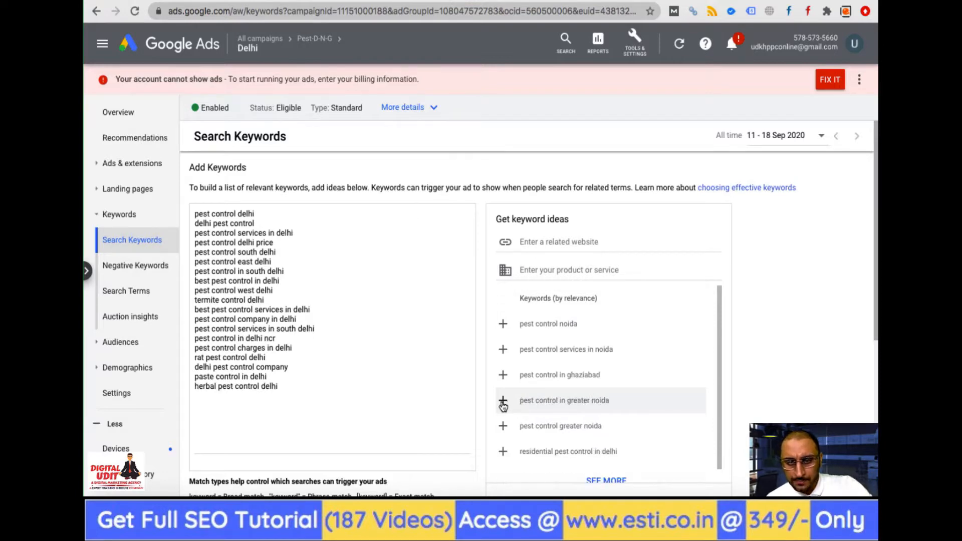
scroll(502, 425, "down", 1)
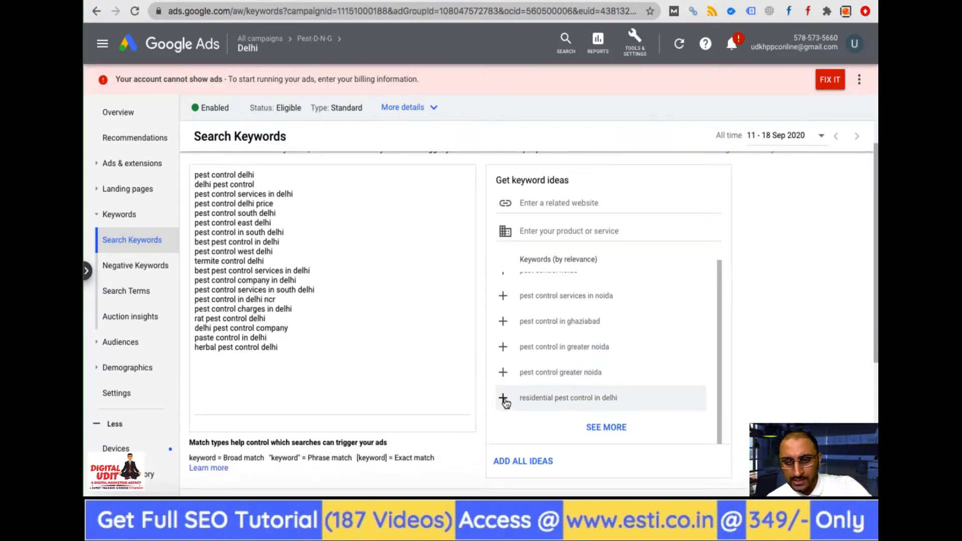
left_click(502, 398)
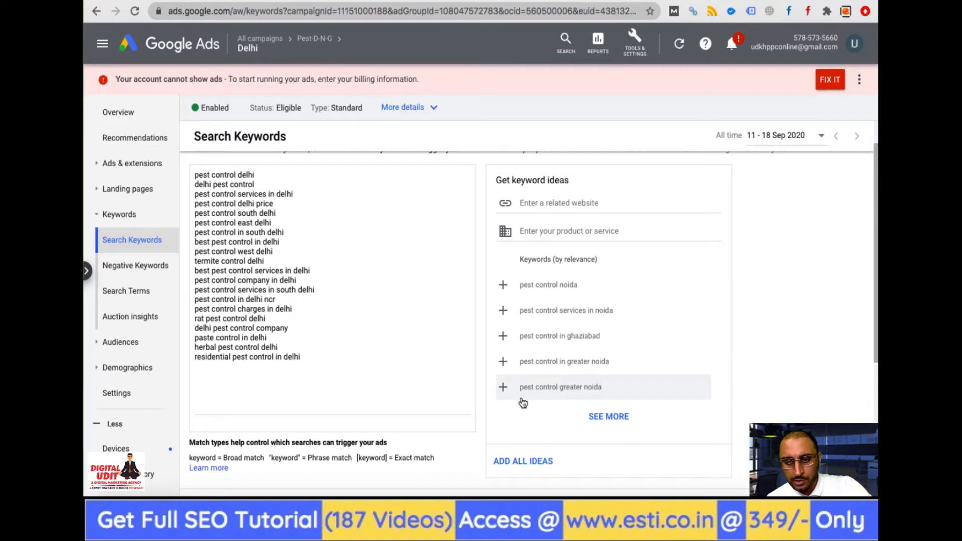
Load more keyword ideas and add pest control in new delhi, termite treatment delhi, pest control north delhi and rat control delhi.
left_click(611, 420)
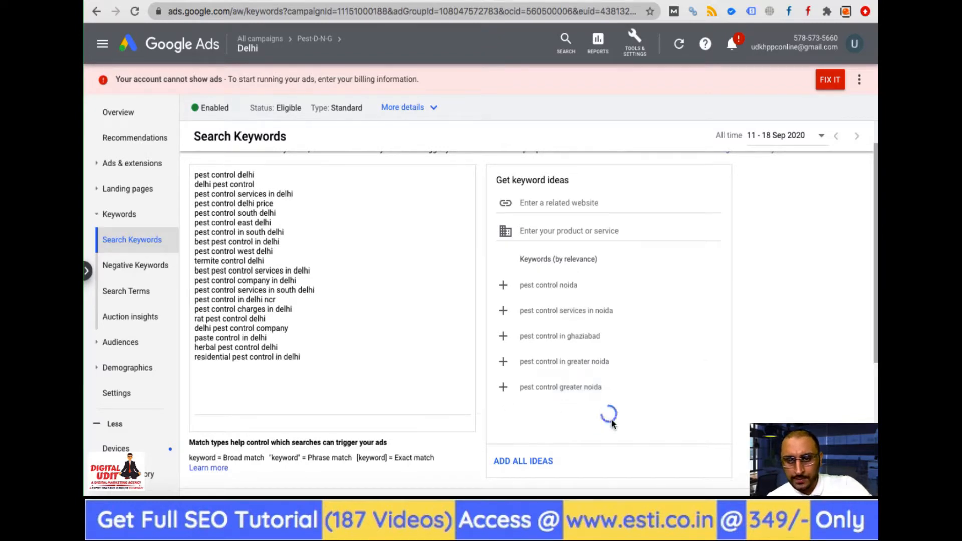
scroll(610, 423, "down", 1)
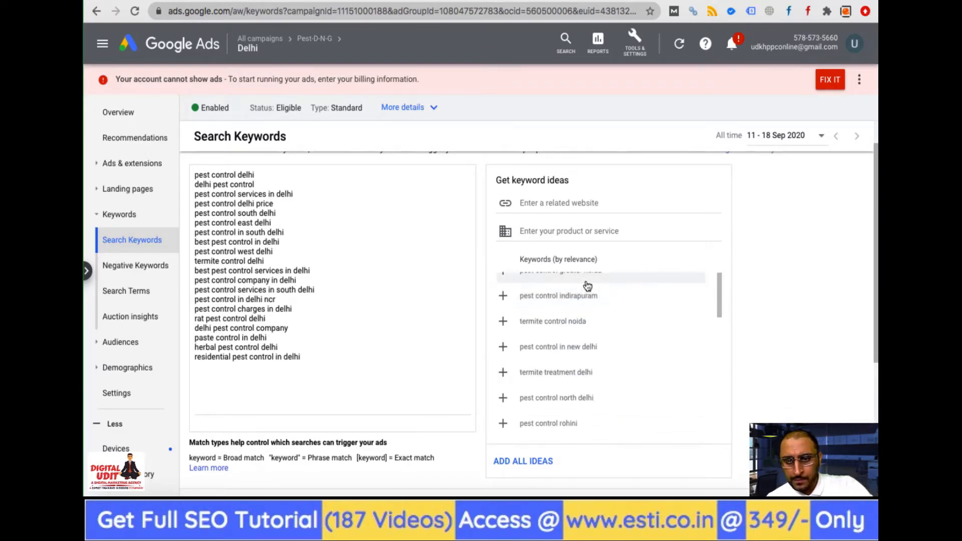
left_click(503, 346)
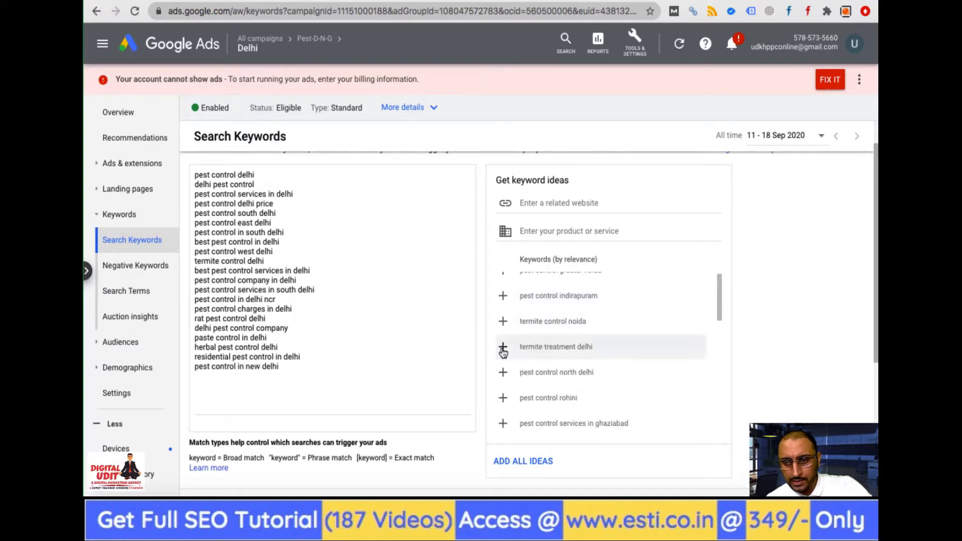
left_click(503, 346)
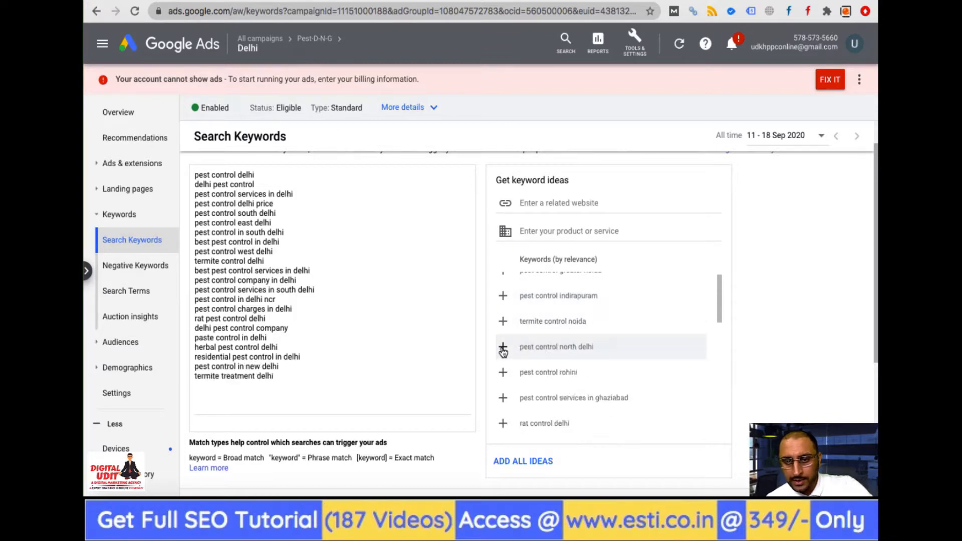
left_click(502, 346)
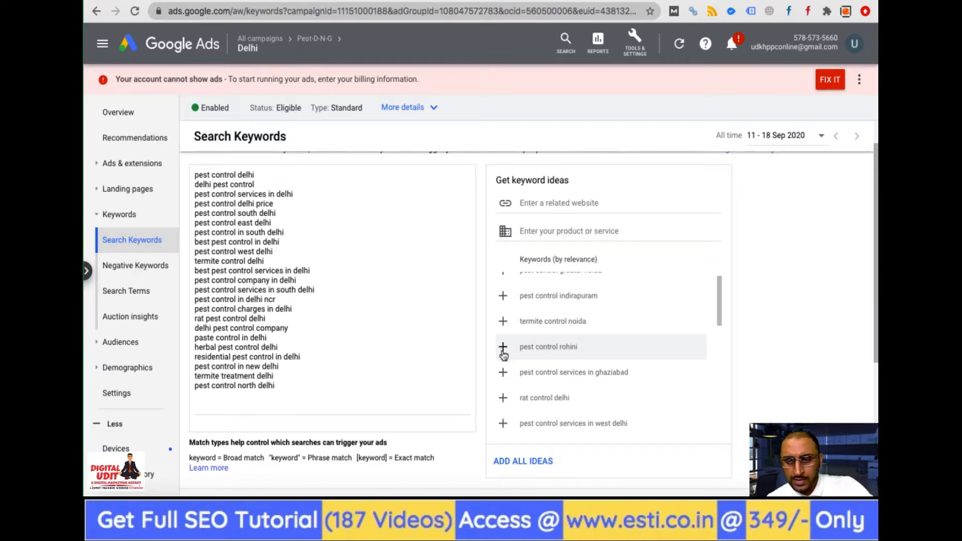
left_click(502, 397)
Add the keyword ideas pest control service provider in delhi, pest control services in west delhi and home pest control delhi.
scroll(503, 402, "down", 2)
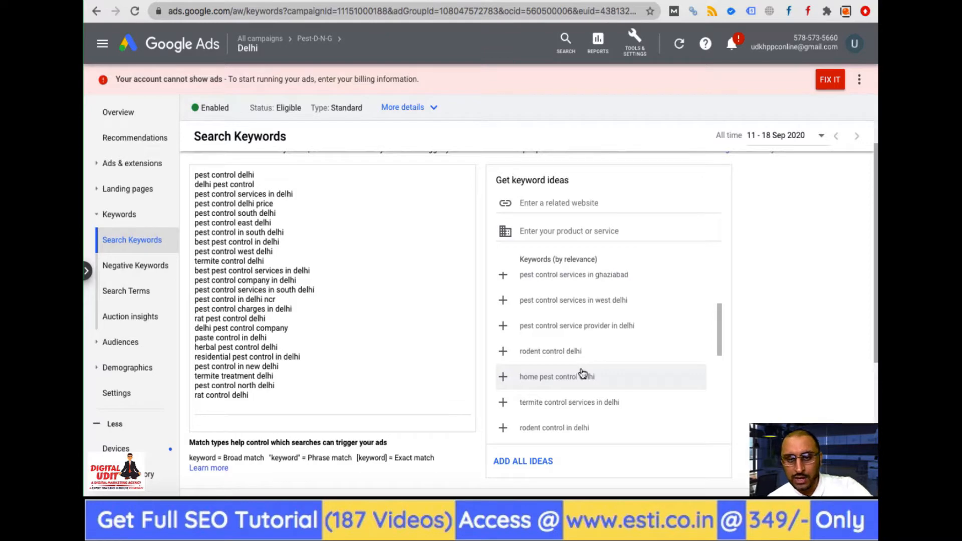
left_click(502, 328)
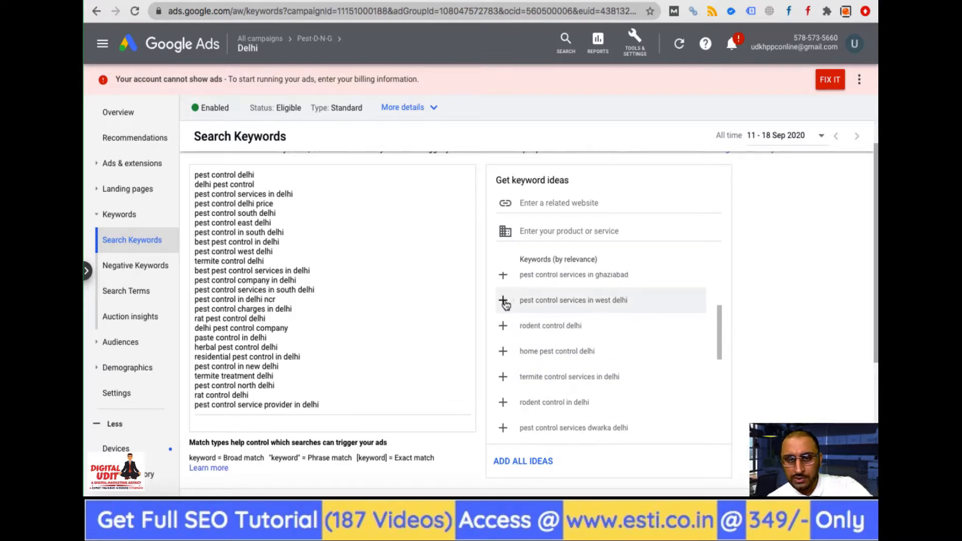
left_click(504, 303)
left_click(503, 327)
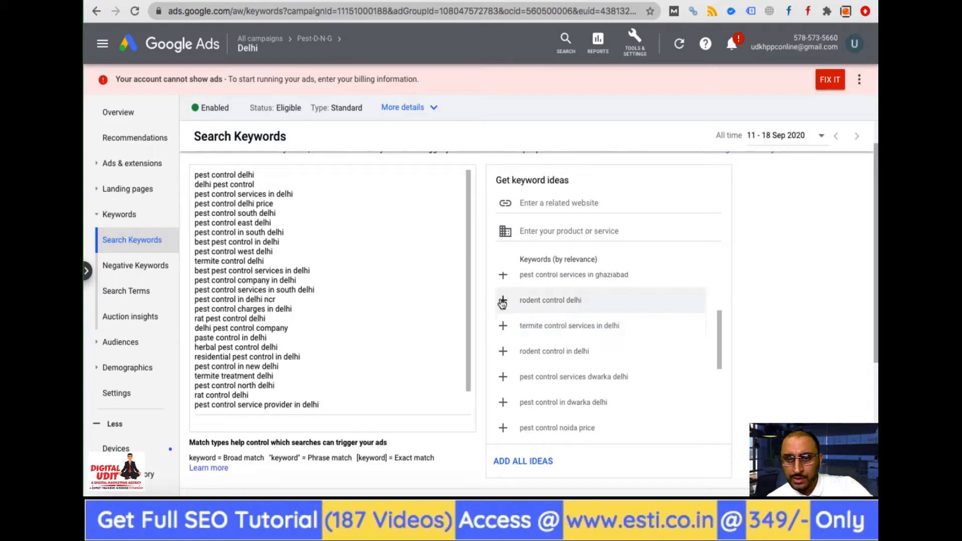
Add the keyword ideas rodent control delhi, termite control services in delhi and rodent control in delhi.
left_click(501, 300)
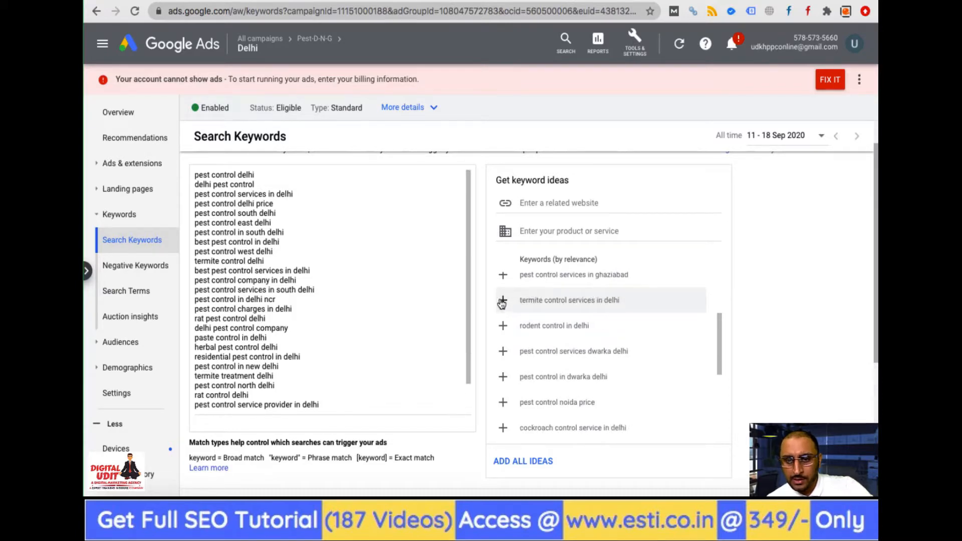
left_click(502, 300)
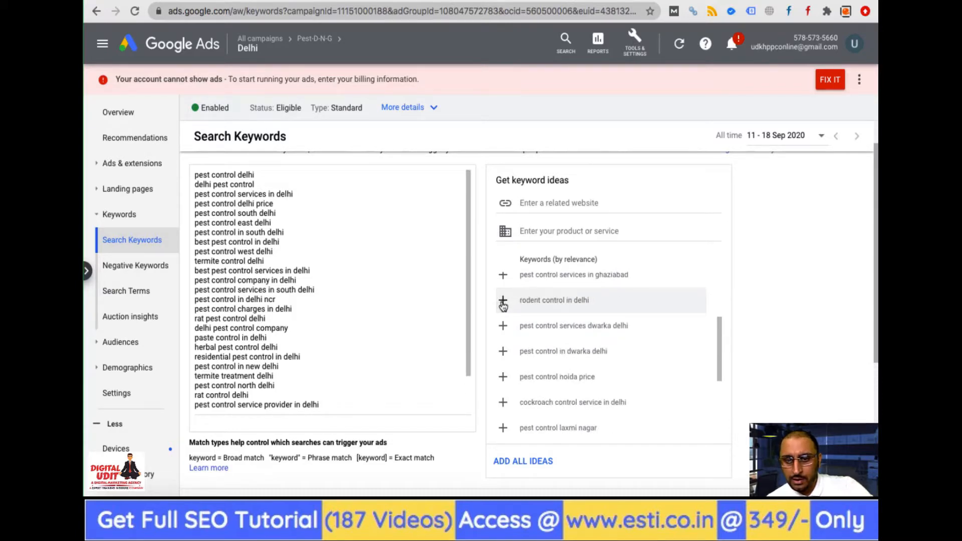
left_click(502, 303)
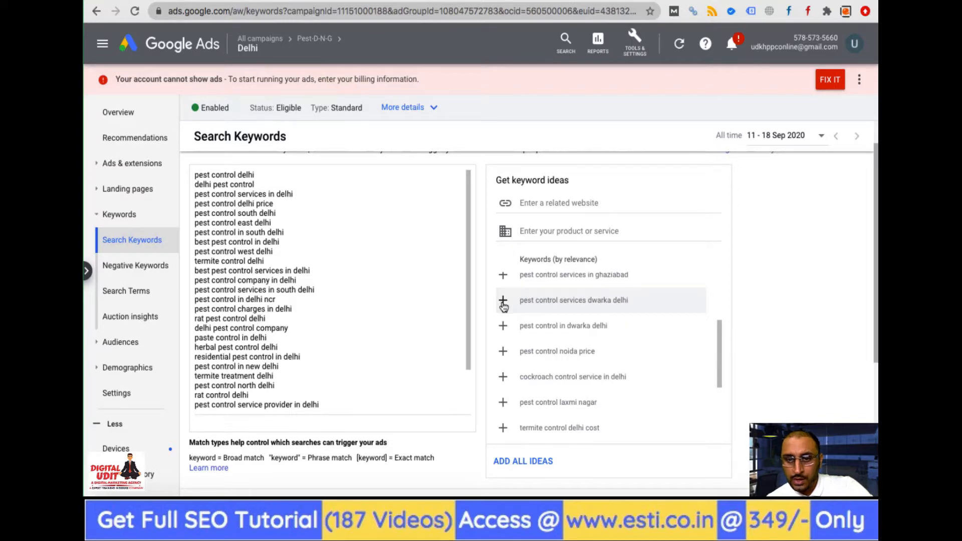
Add the ideas pest control services dwarka delhi, pest control in dwarka delhi, cockroach control service in delhi, pest control laxmi nagar and termite control delhi cost.
left_click(502, 301)
left_click(503, 301)
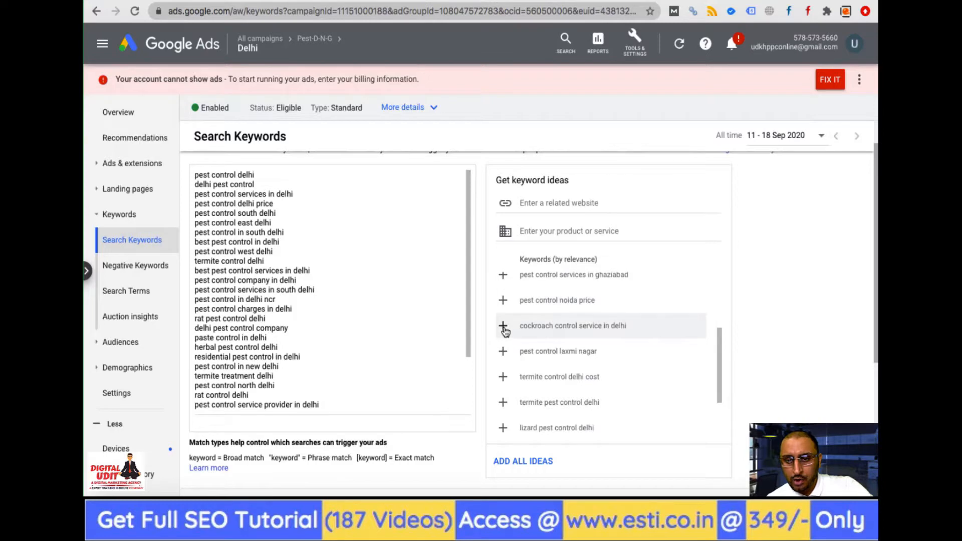
left_click(503, 330)
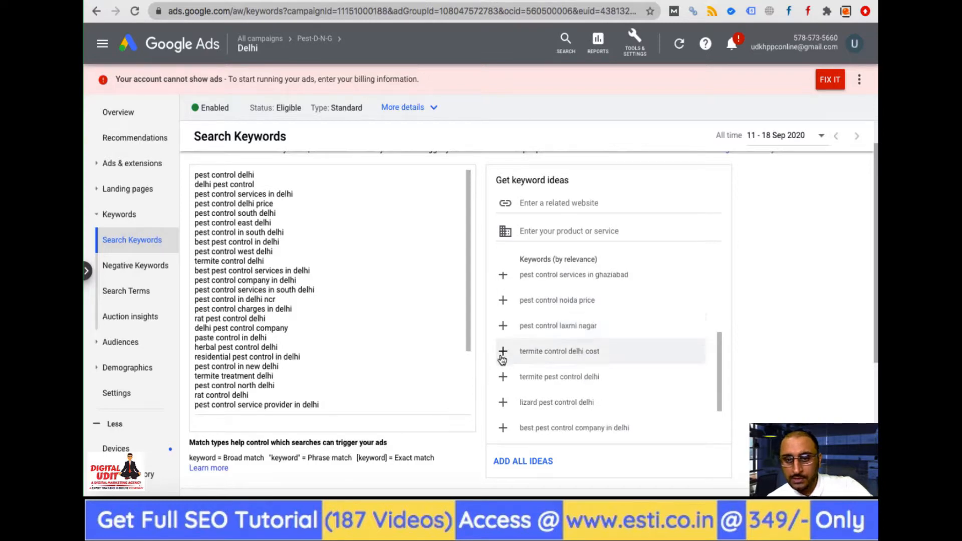
left_click(503, 327)
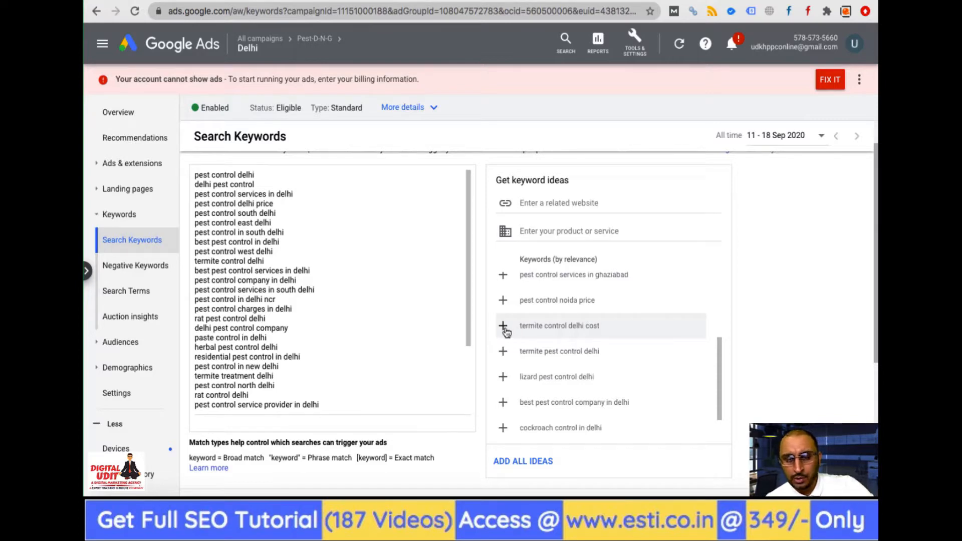
left_click(503, 327)
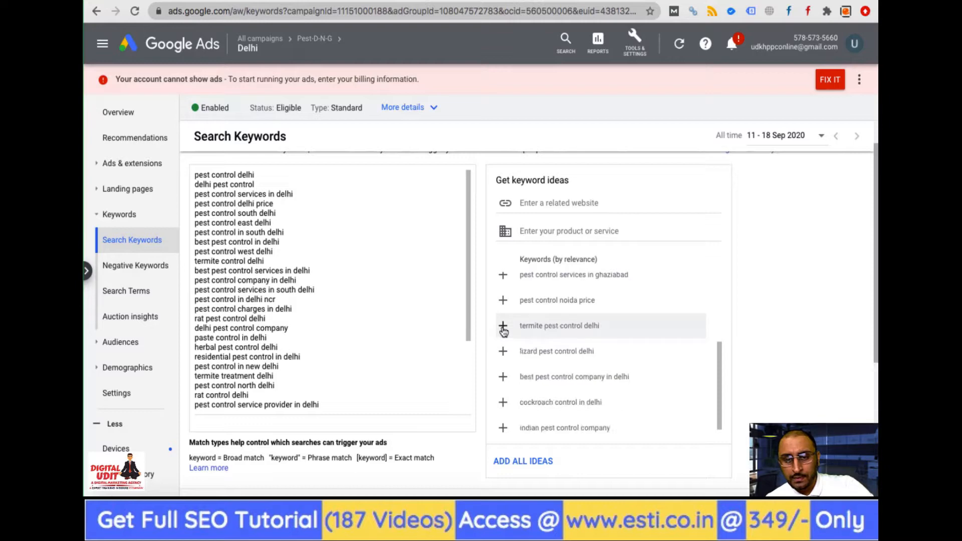
Add the keyword ideas termite pest control delhi, lizard pest control delhi, best pest control company in delhi and cockroach control in delhi.
left_click(502, 327)
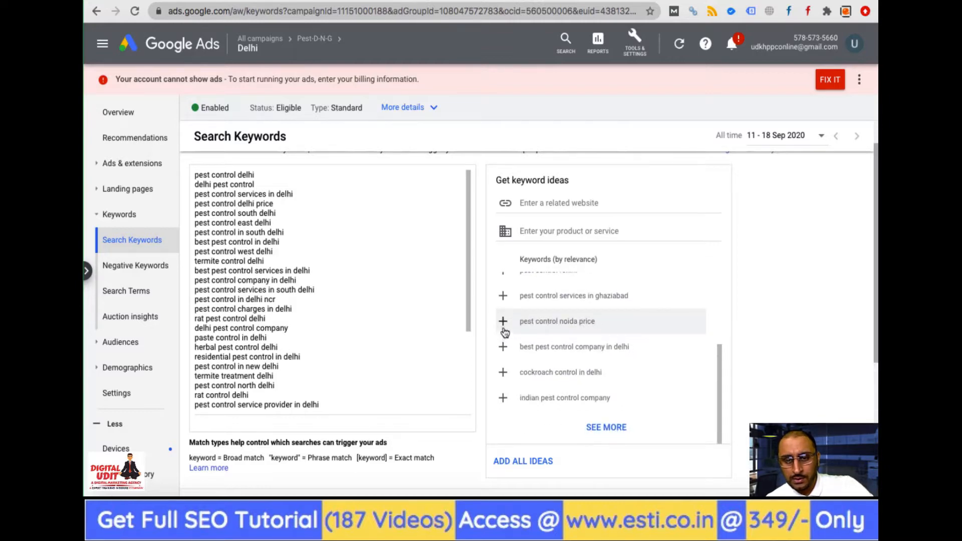
left_click(503, 330)
left_click(503, 347)
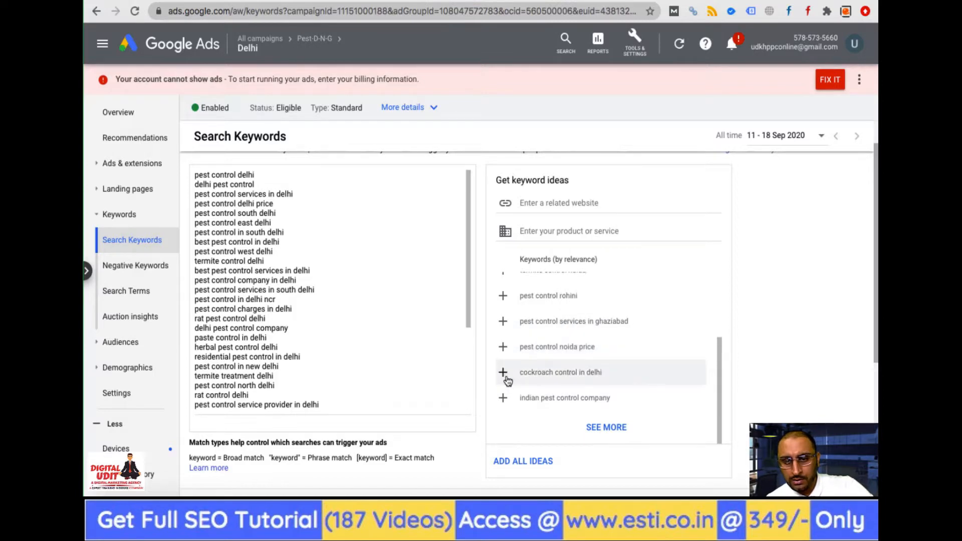
left_click(504, 373)
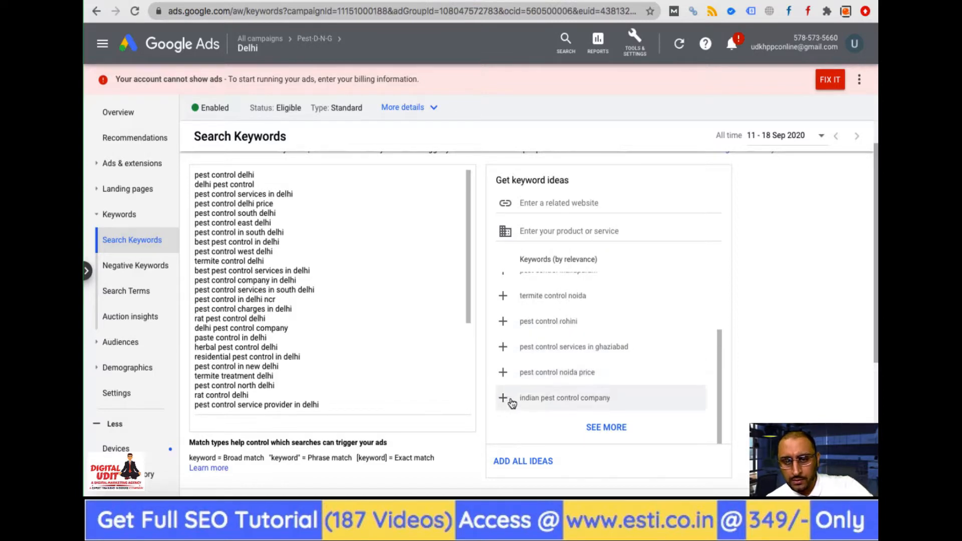
Load more keyword ideas and add pest control services in north delhi, pest control dwarka delhi and pest control services in dwarka new delhi.
left_click(605, 424)
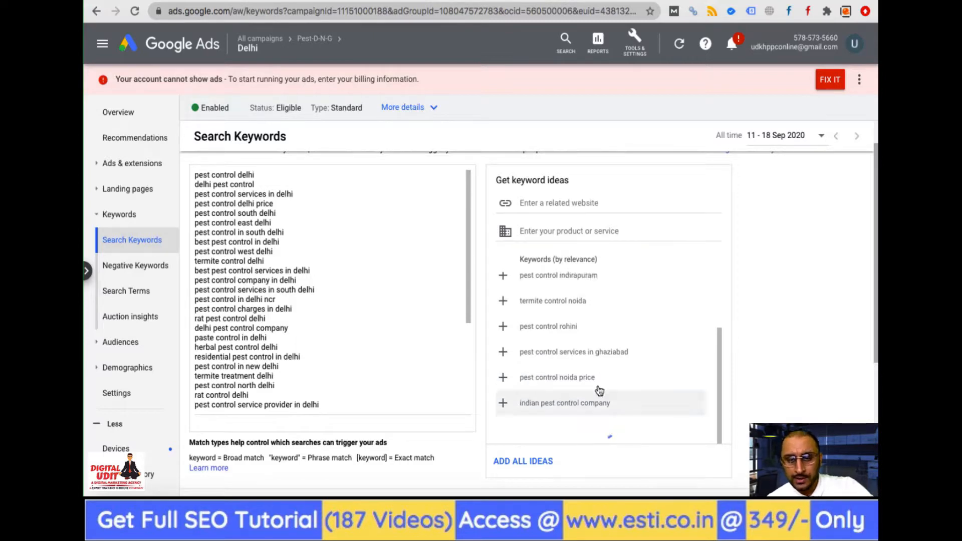
scroll(603, 351, "up", 2)
scroll(602, 351, "down", 3)
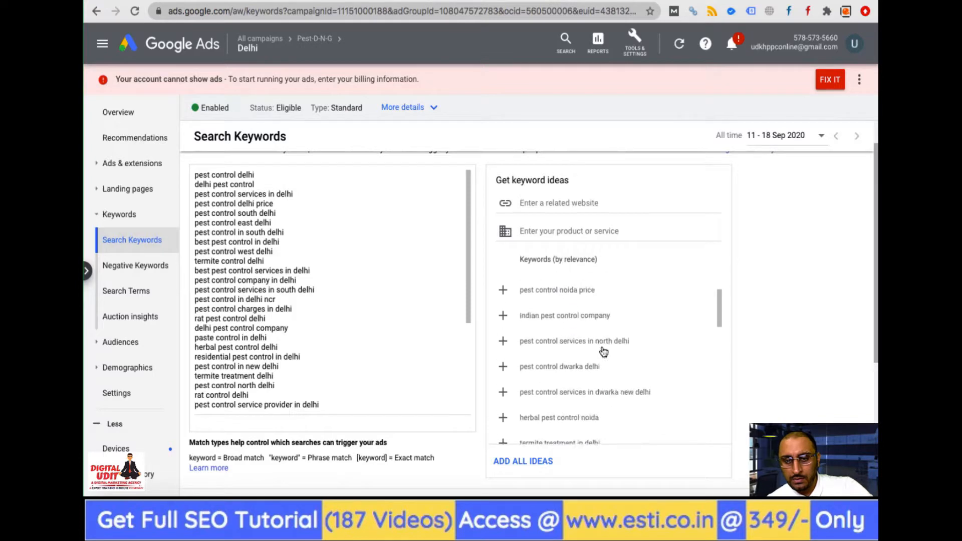
left_click(503, 323)
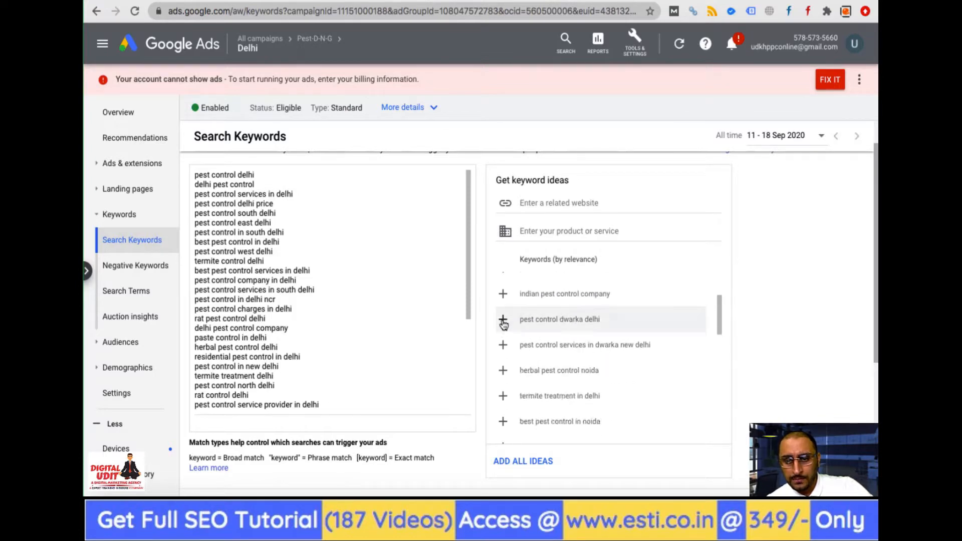
left_click(503, 322)
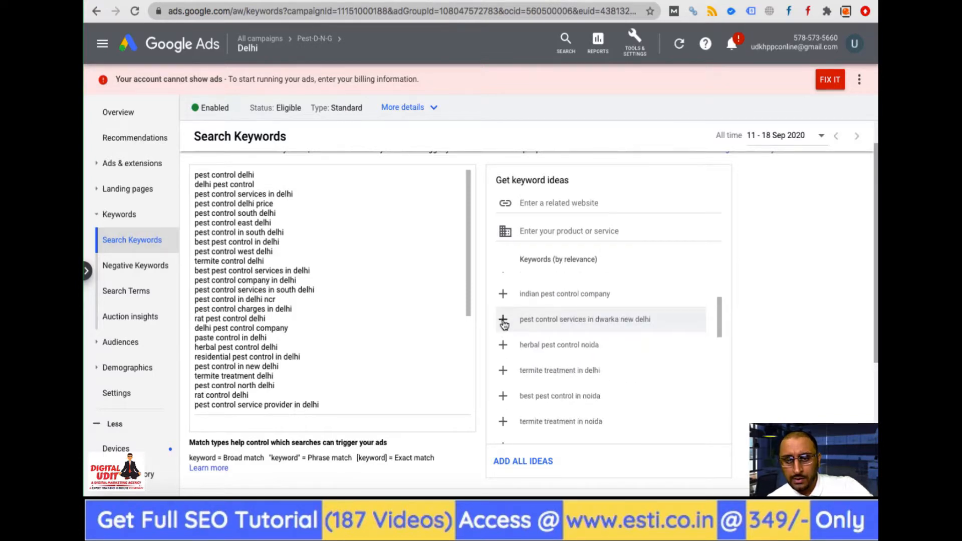
left_click(504, 322)
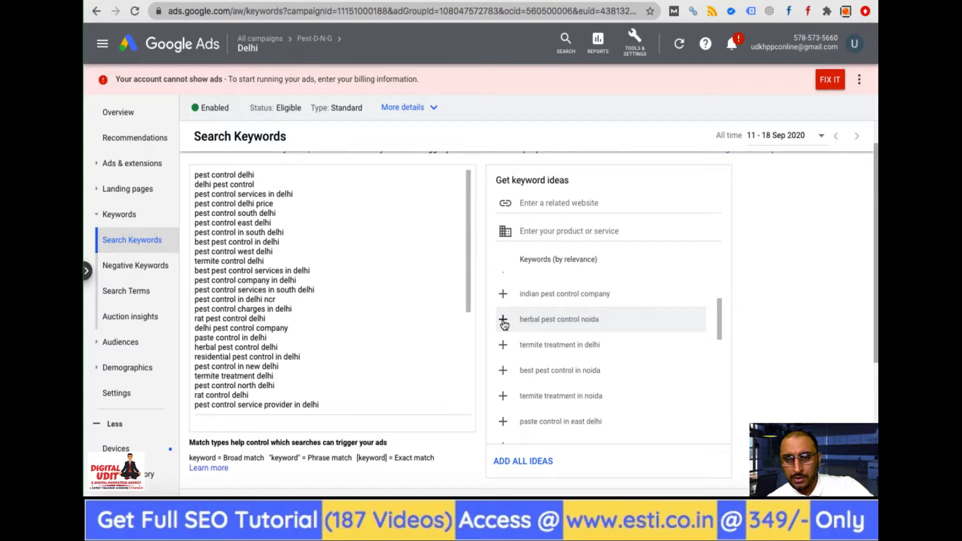
Add the keyword ideas termite treatment in delhi, paste control in east delhi and delhi pest control new delhi delhi.
left_click(503, 345)
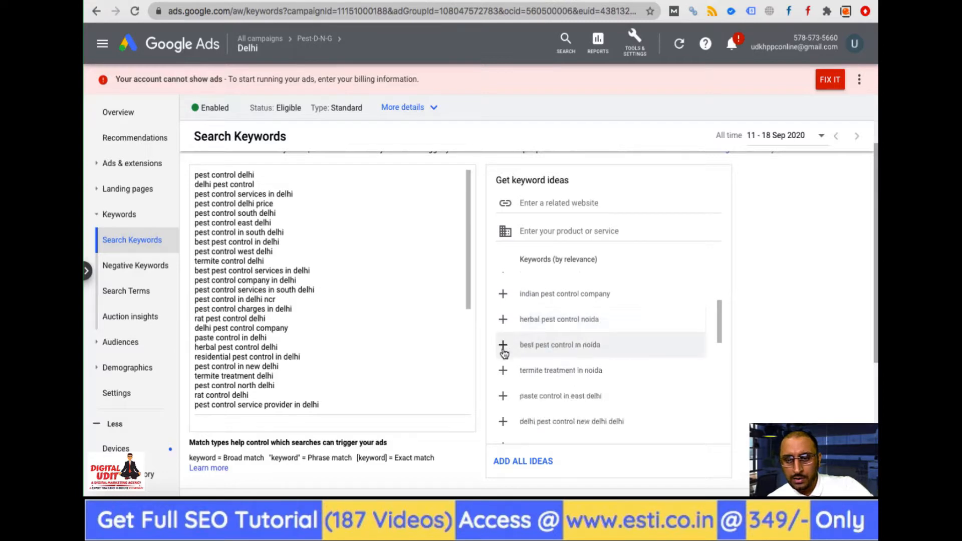
left_click(503, 398)
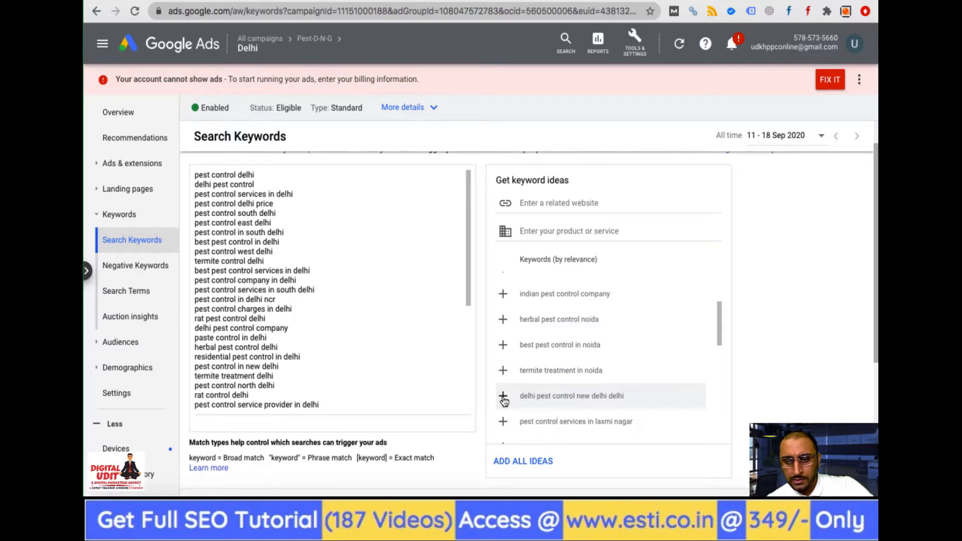
left_click(503, 400)
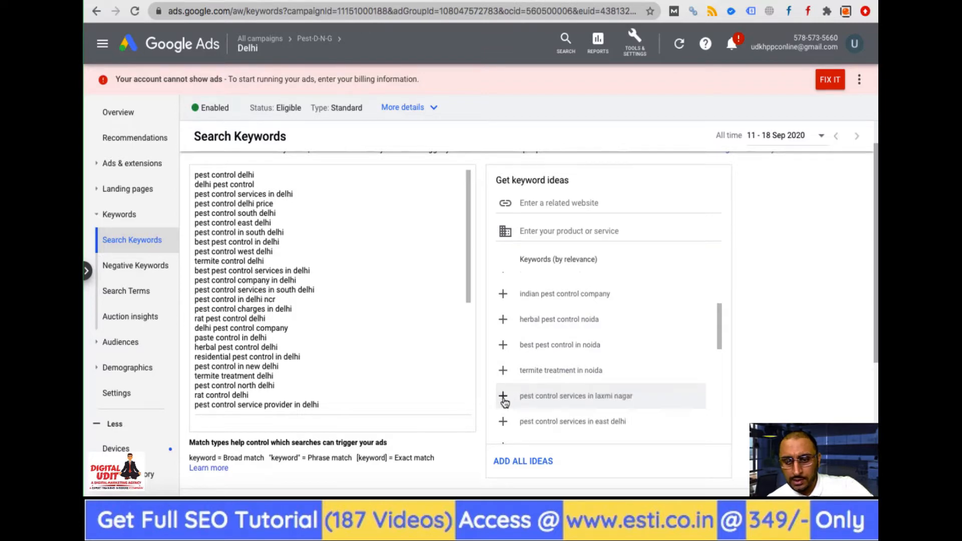
Add the ideas pest control services in laxmi nagar, pest control services in east delhi, termite control services delhi and cost of pest control in delhi.
left_click(503, 398)
left_click(503, 399)
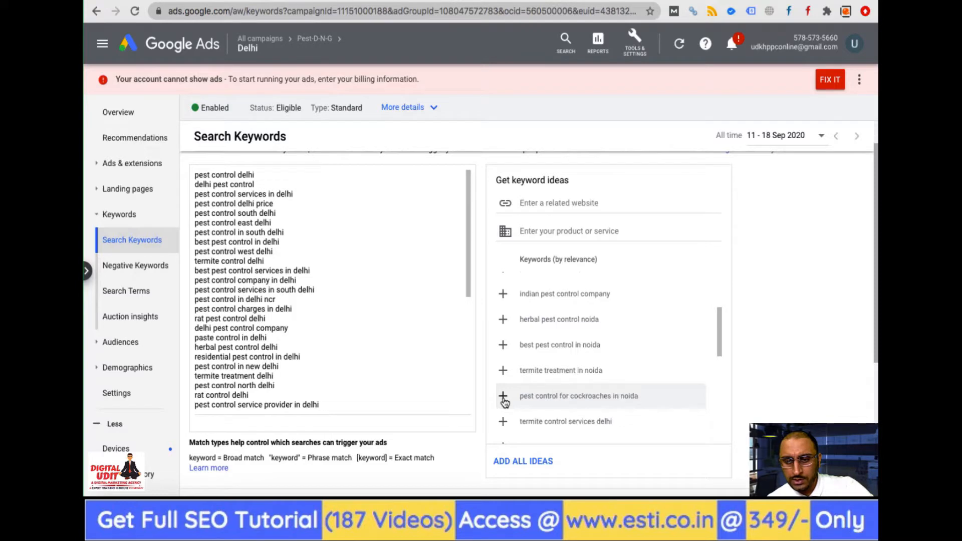
scroll(505, 402, "down", 2)
left_click(503, 382)
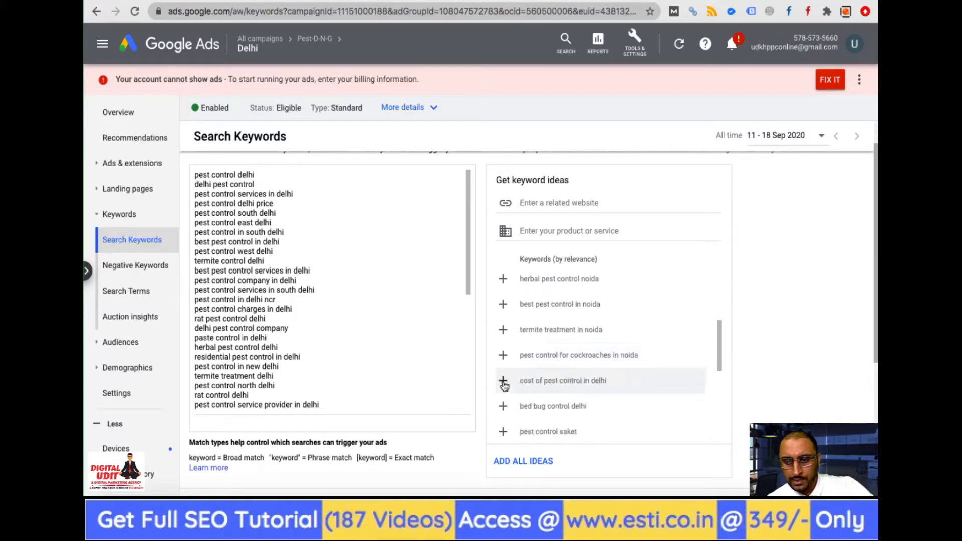
left_click(503, 383)
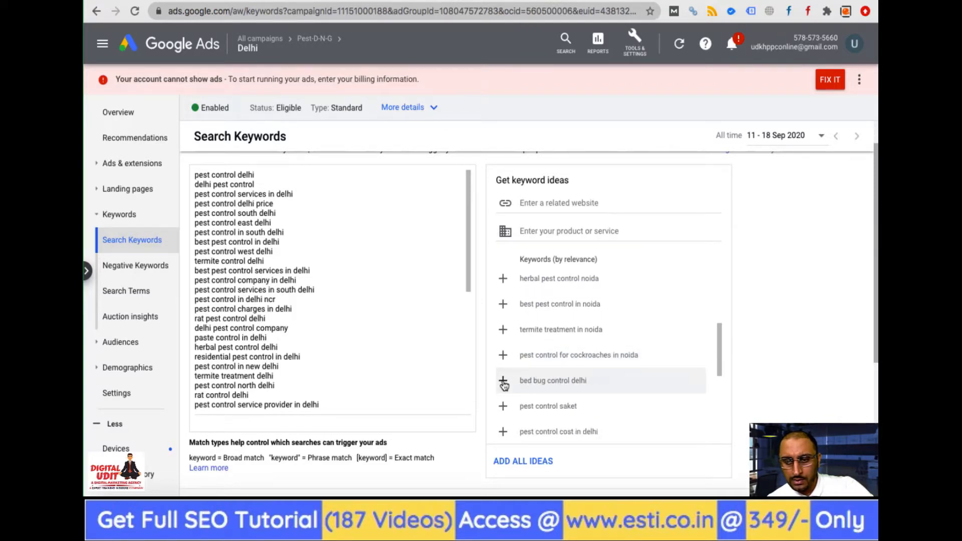
Add the ideas bed bug control delhi, pest control cost in delhi, pest control company in delhi ncr and pest control dwarka new delhi.
left_click(503, 381)
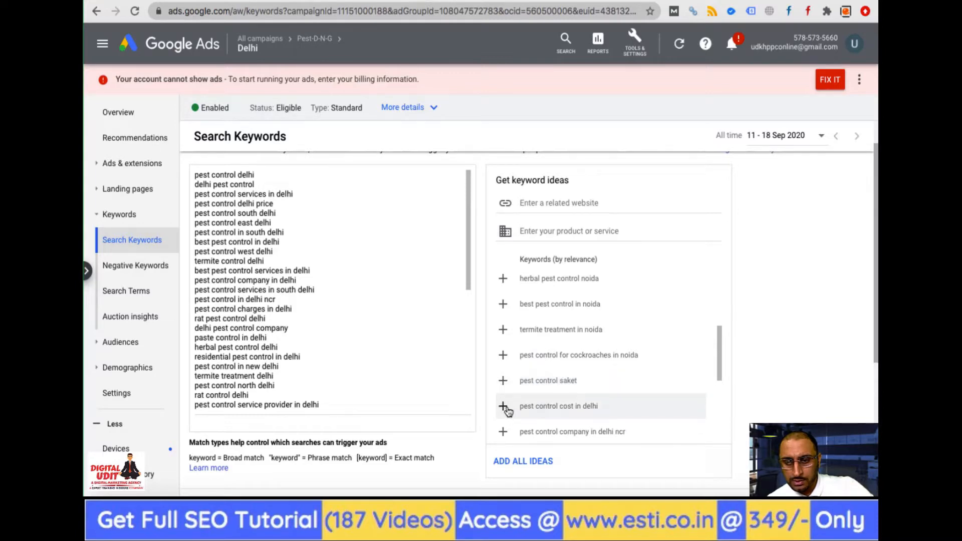
left_click(504, 407)
left_click(504, 407)
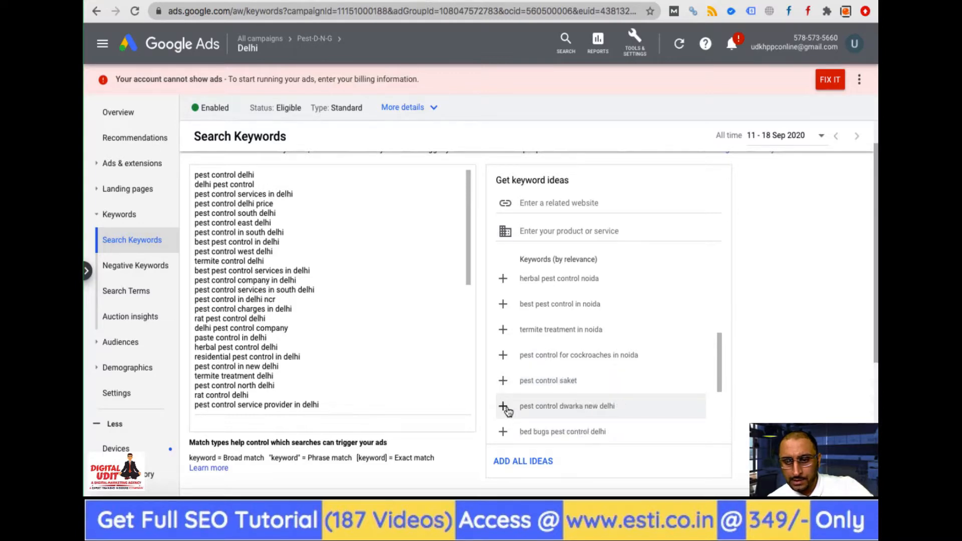
left_click(503, 406)
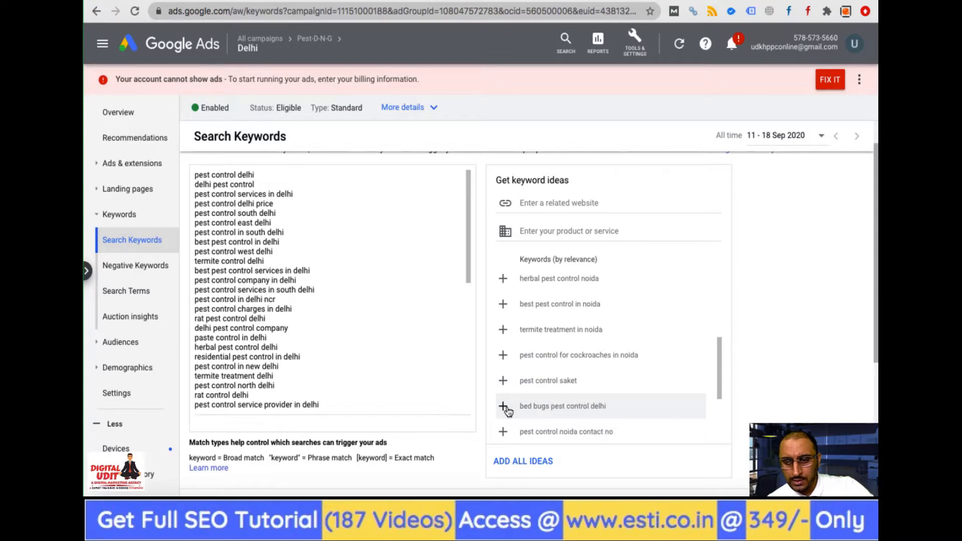
Add the ideas bed bugs pest control delhi, pest control services delhi ncr, paste control in south delhi and pest control laxmi nagar delhi.
left_click(503, 407)
scroll(506, 405, "down", 4)
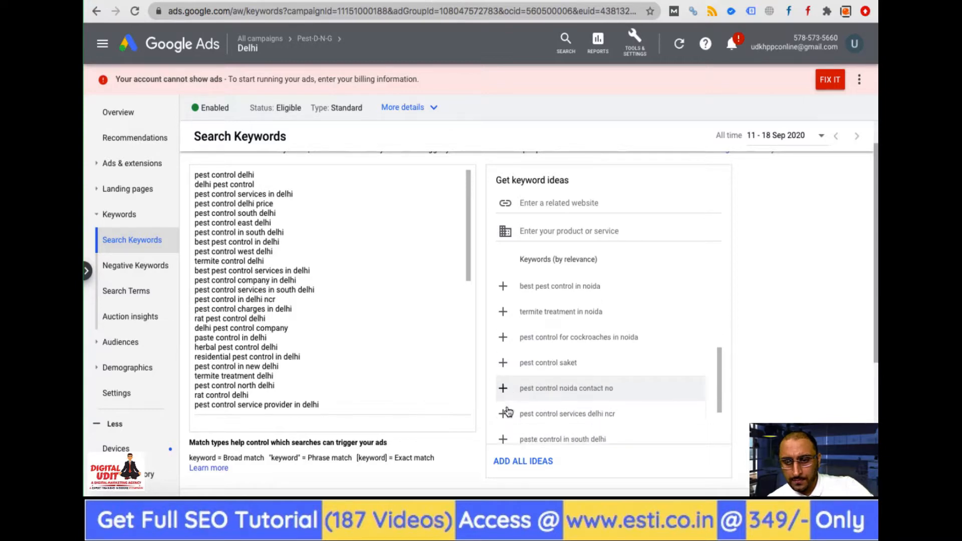
left_click(503, 290)
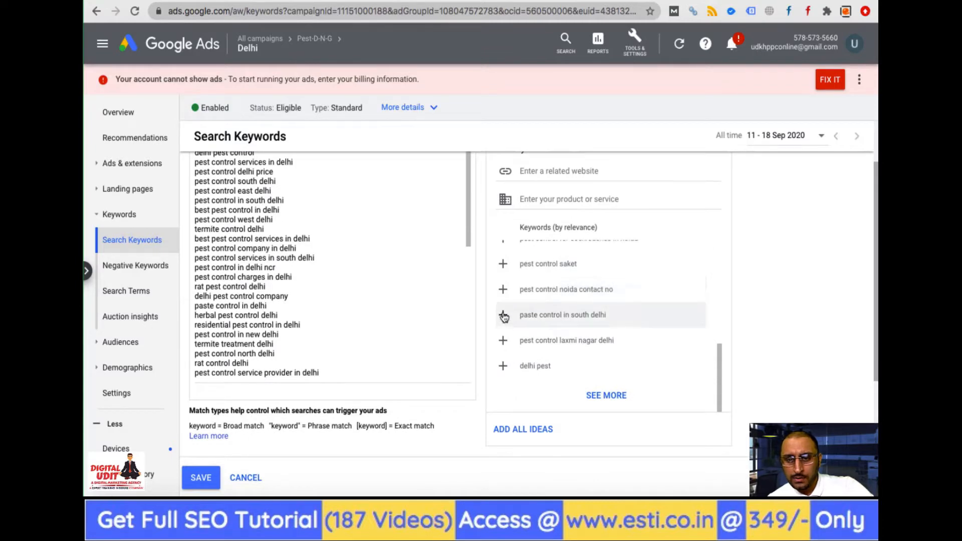
left_click(503, 316)
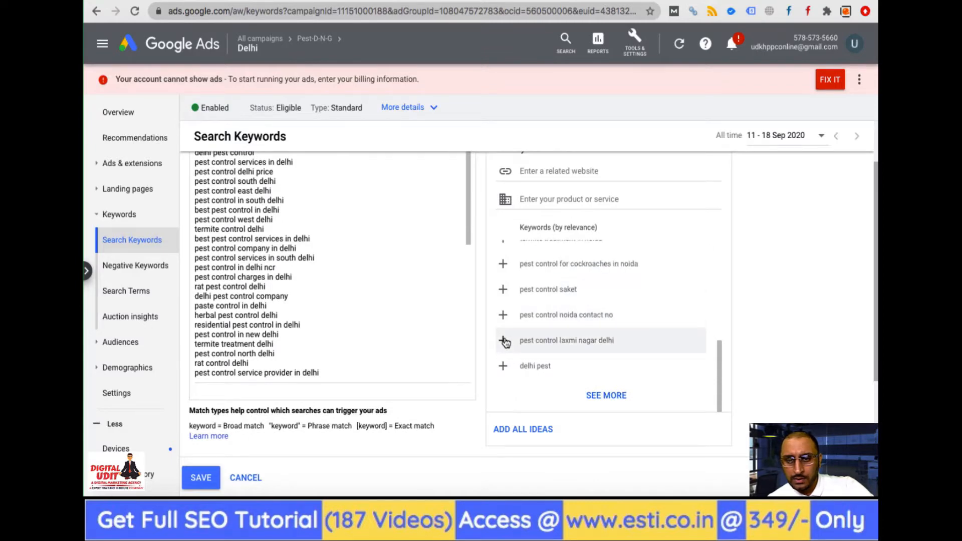
left_click(502, 340)
Load more keyword ideas and add pest control delhi laxmi nagar and press control services in delhi.
left_click(614, 402)
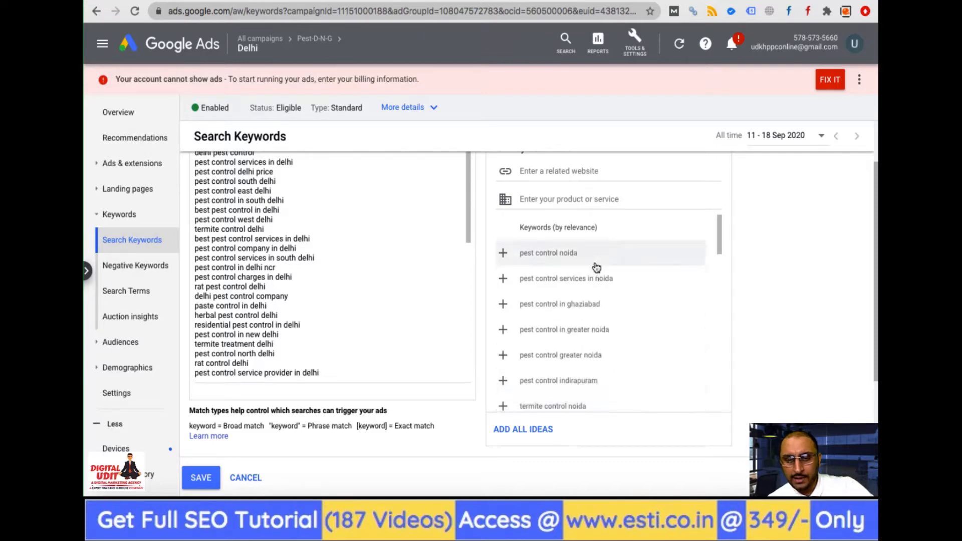
scroll(596, 267, "down", 5)
scroll(596, 267, "down", 5)
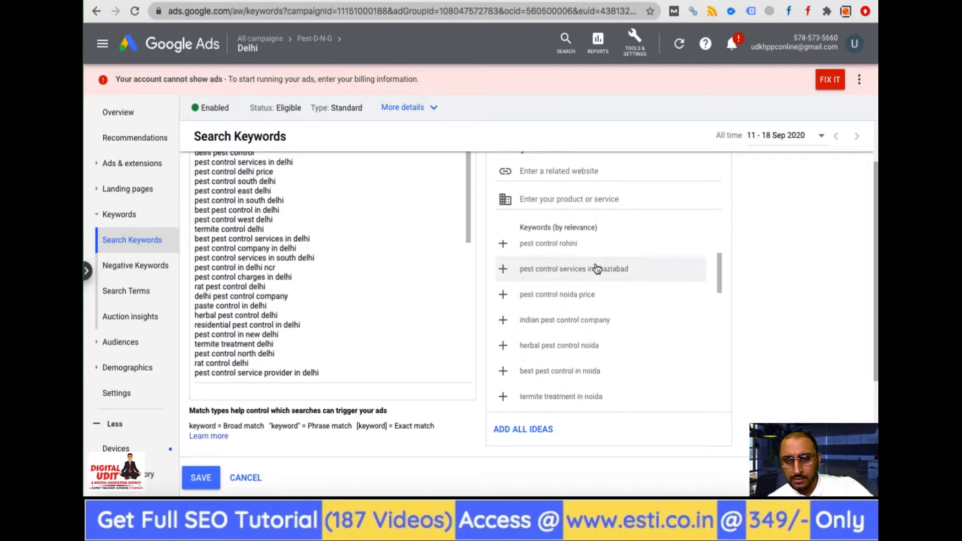
scroll(596, 267, "down", 2)
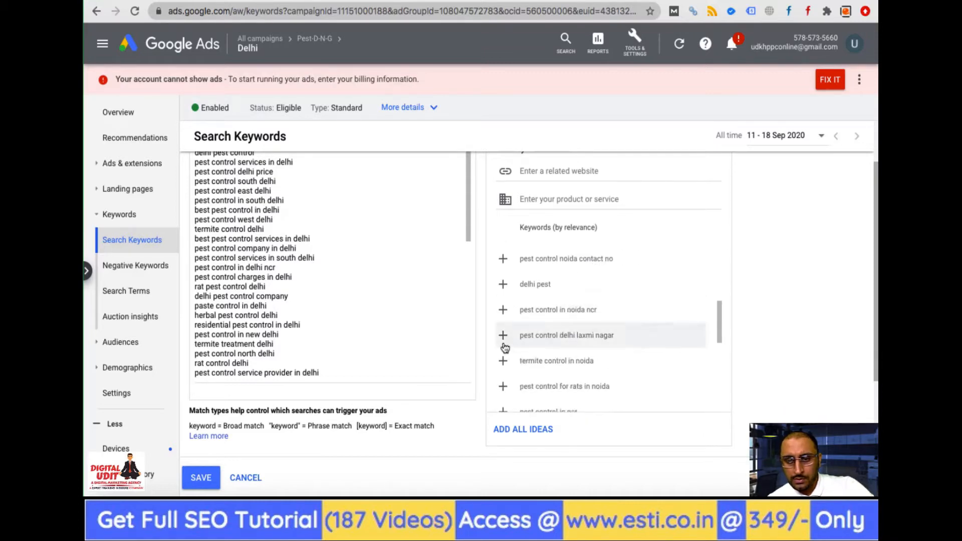
left_click(503, 335)
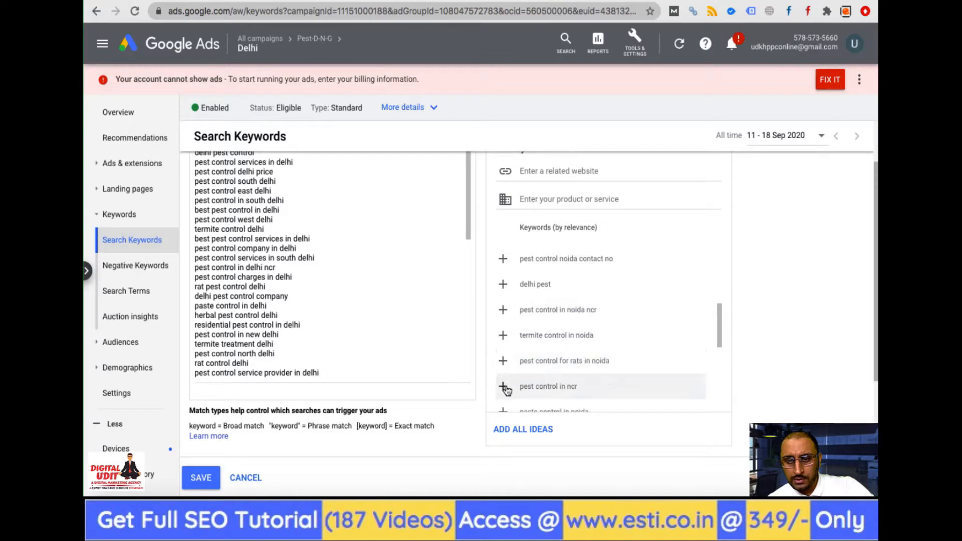
scroll(550, 366, "down", 2)
scroll(550, 366, "down", 4)
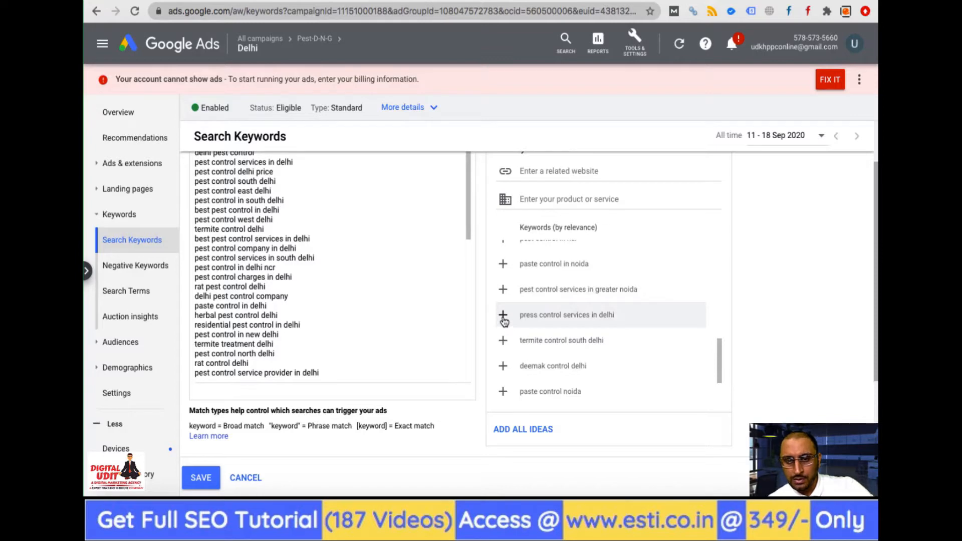
left_click(503, 315)
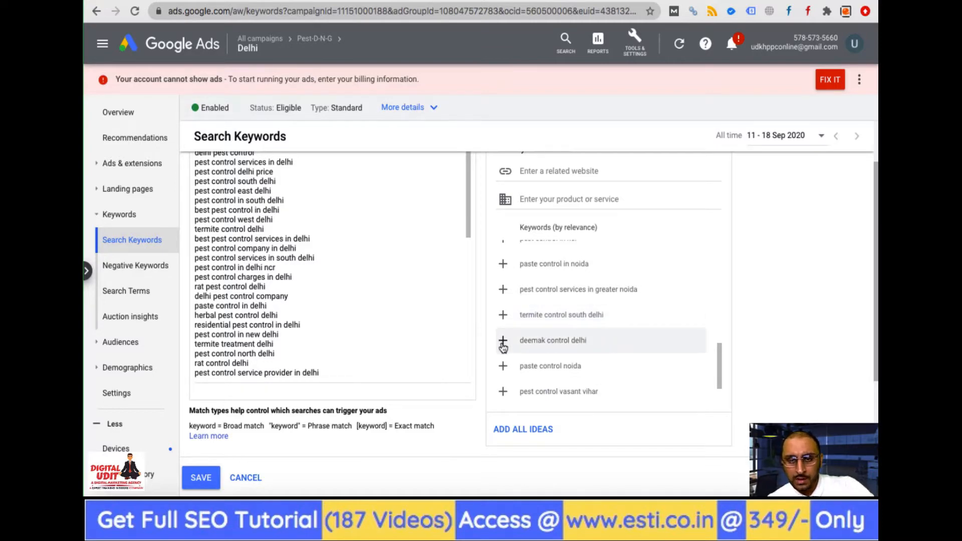
Add the keyword ideas deemak control delhi, termite control south delhi, pest control delhi saket and termite control in south delhi.
left_click(502, 344)
left_click(500, 316)
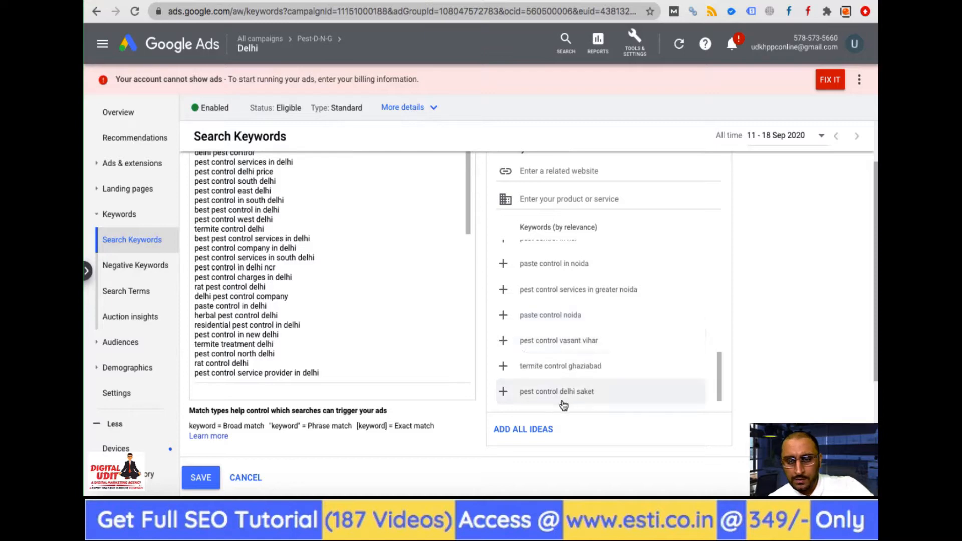
left_click(503, 391)
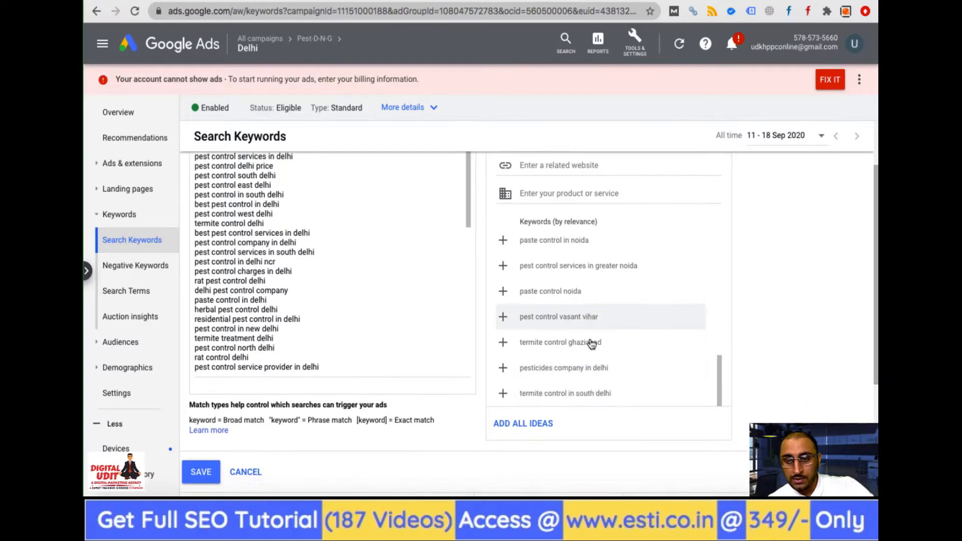
scroll(591, 344, "down", 2)
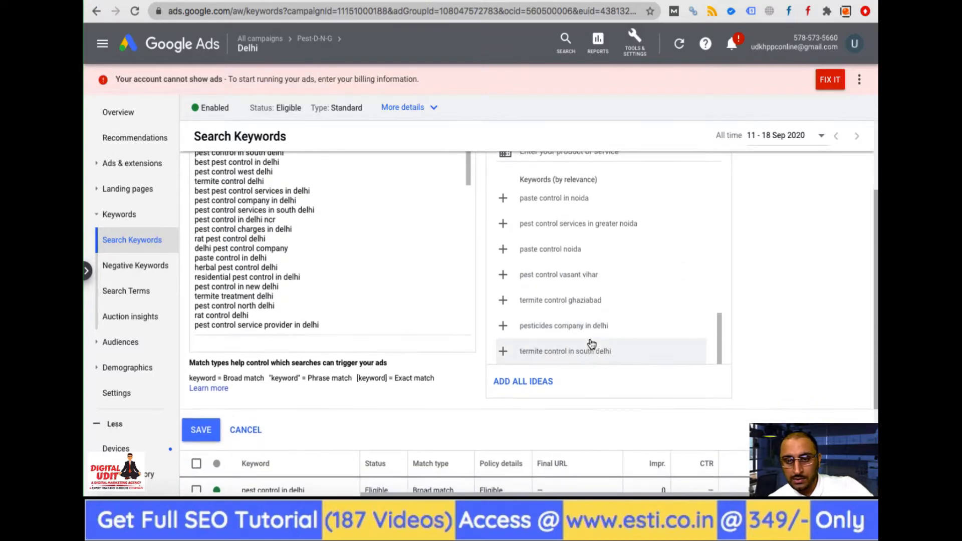
left_click(502, 352)
Insert blank lines above the first entry of the keyword list and remove them again.
left_click(248, 285)
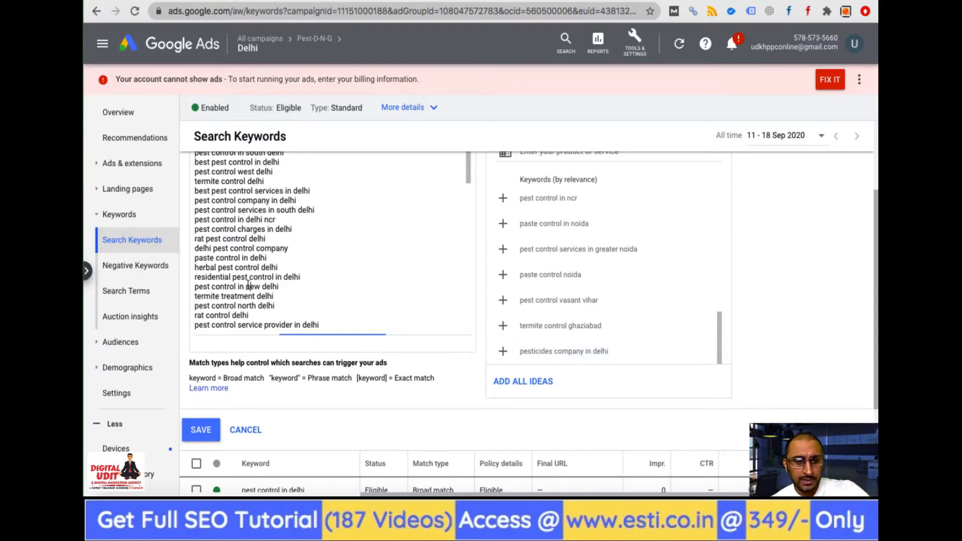
scroll(215, 233, "up", 3)
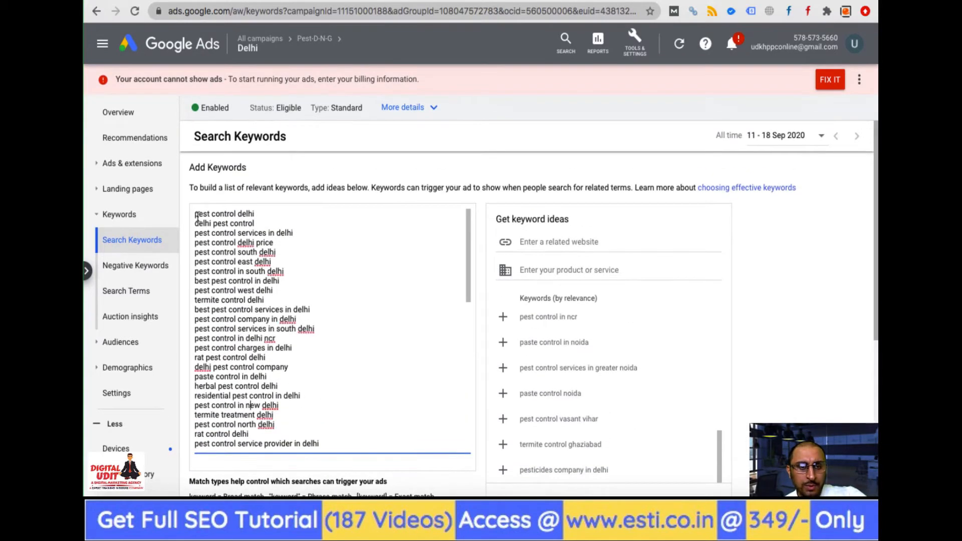
key("Return")
key("Return")
key("Return")
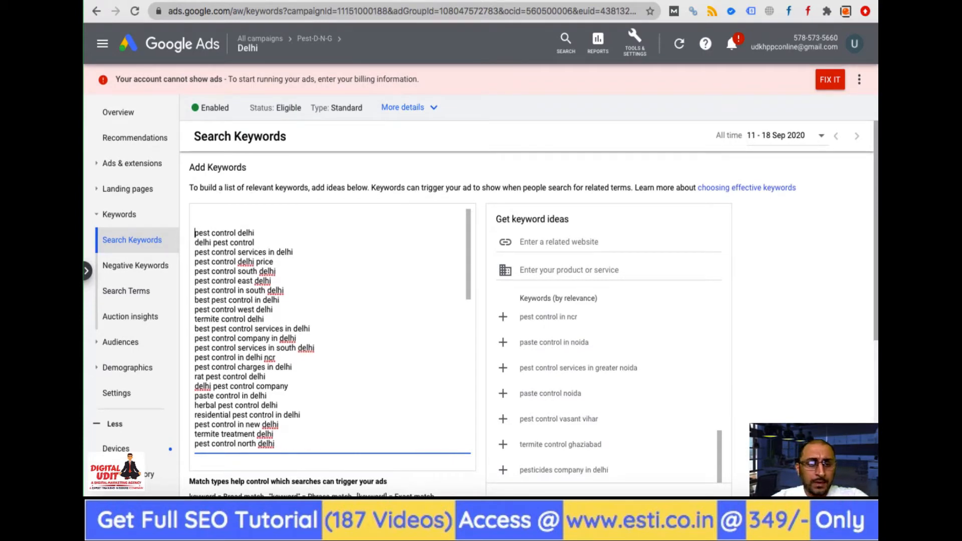
key("Up")
key("Up")
key("Up")
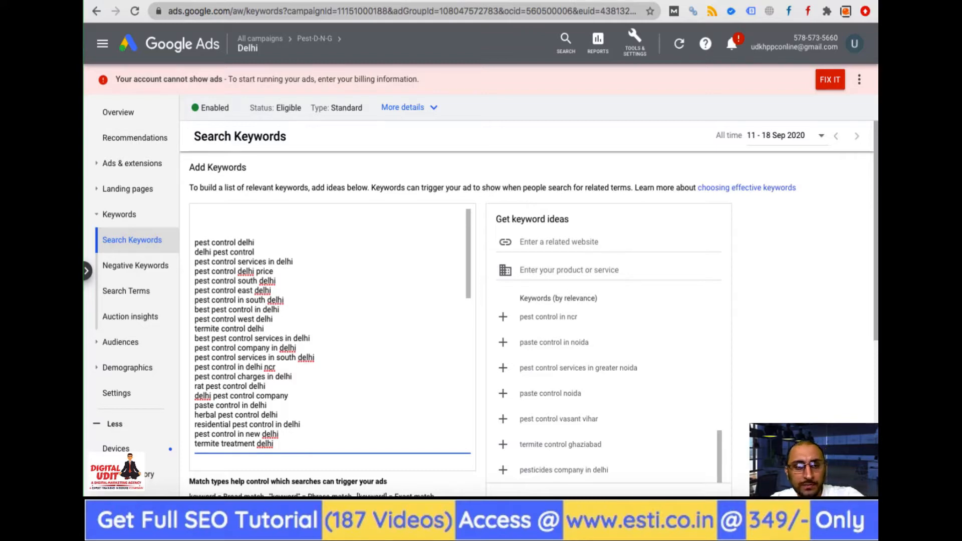
key("Down")
key("Down")
key("BackSpace")
key("BackSpace")
key("BackSpace")
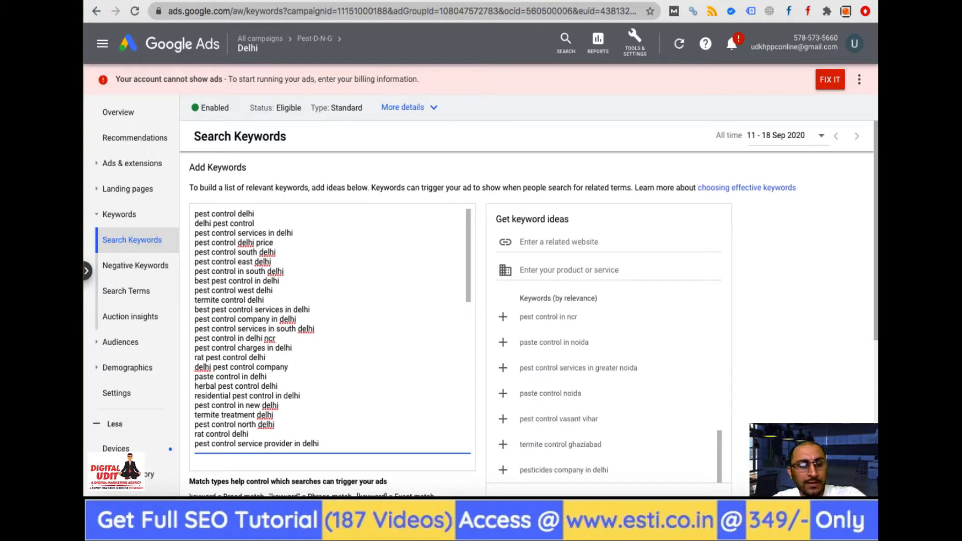
key("Down")
key("Down")
key("Down")
key("Down")
key("Down")
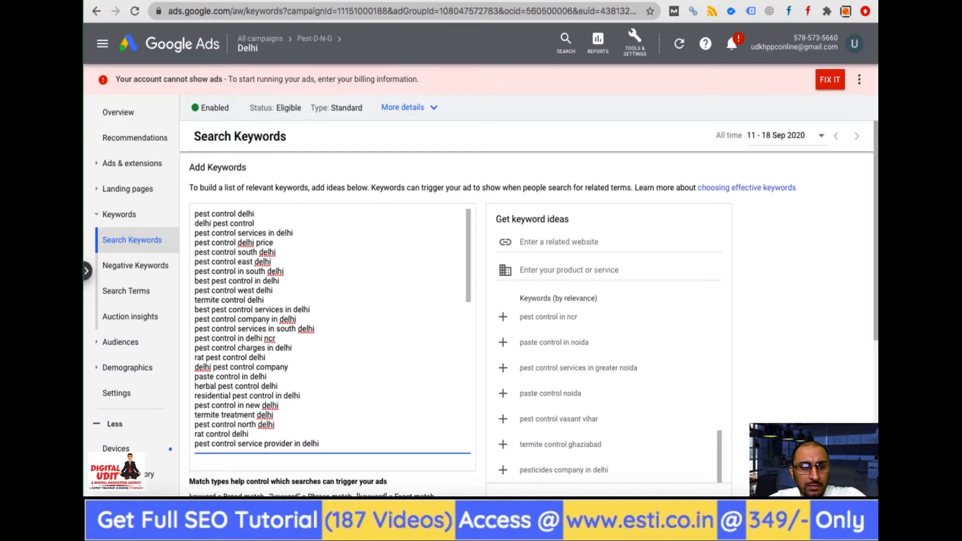
Enclose the first keyword, pest control delhi, in square brackets and the second, delhi pest control, in double quotation marks.
type("[")
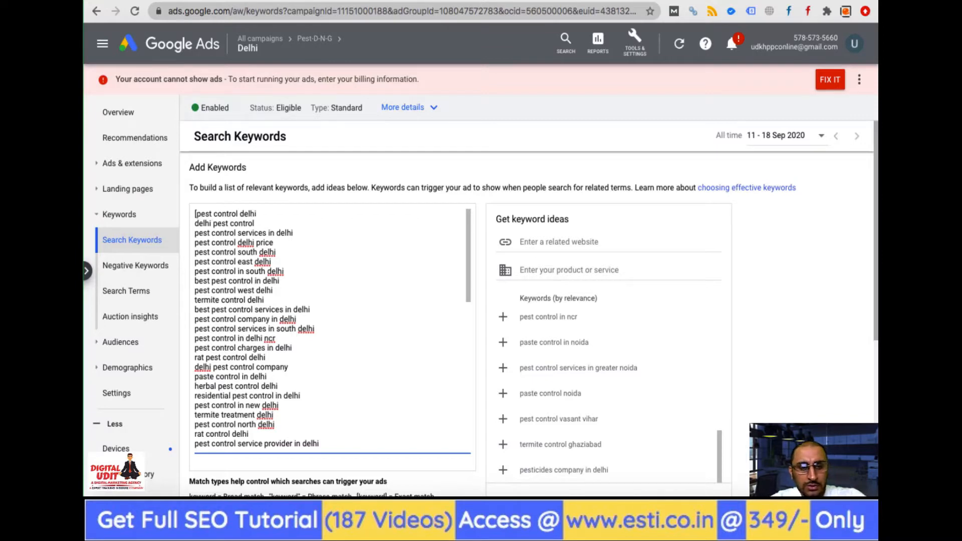
type("]")
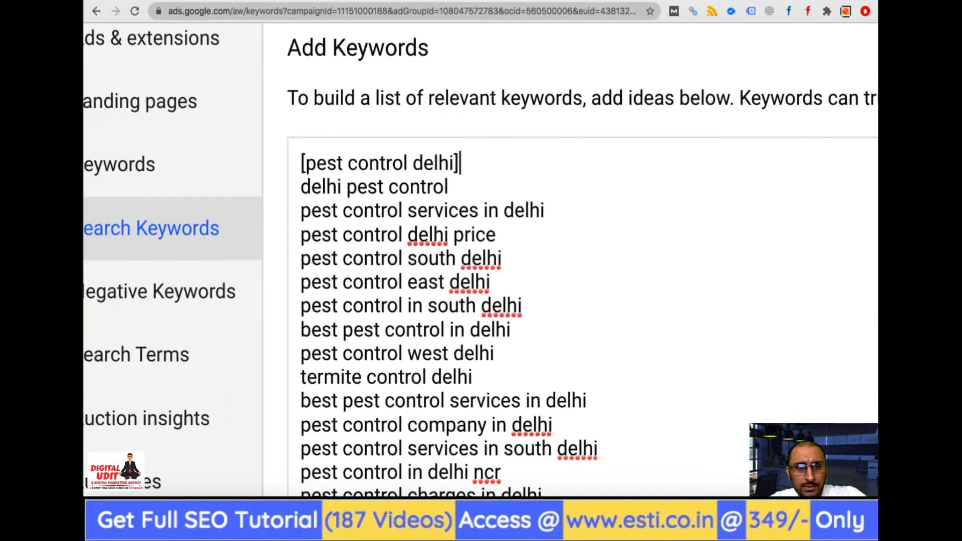
scroll(436, 193, "up", 2)
key("Down")
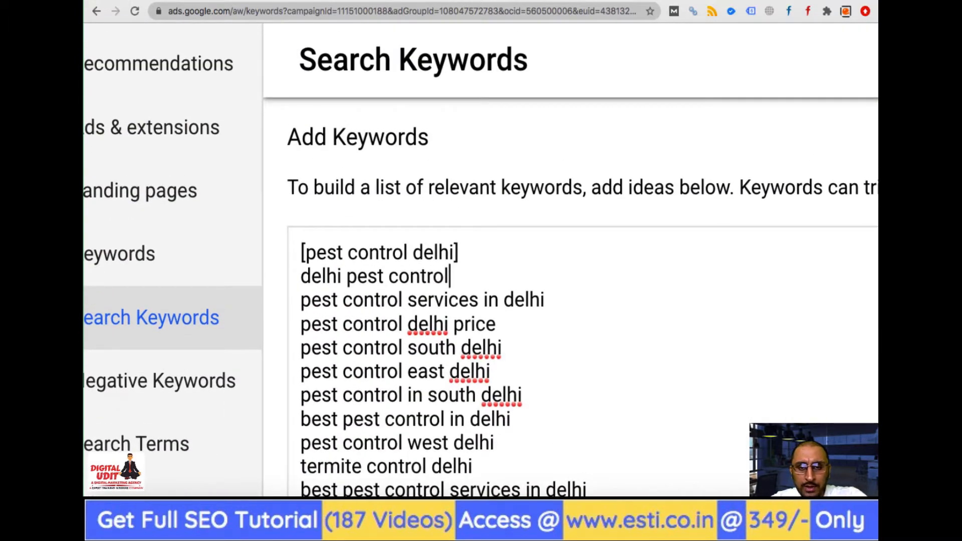
type("\"")
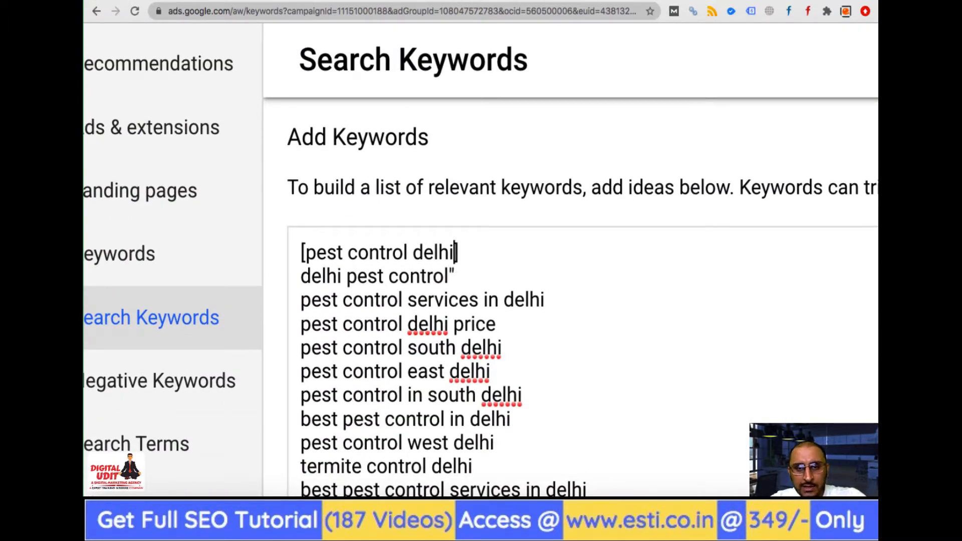
key("Right")
key("Right")
type("\"")
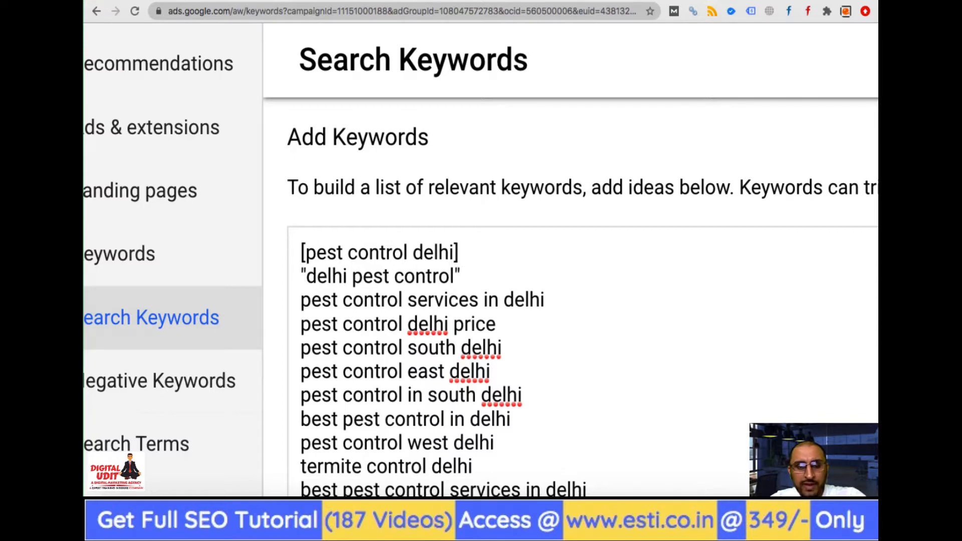
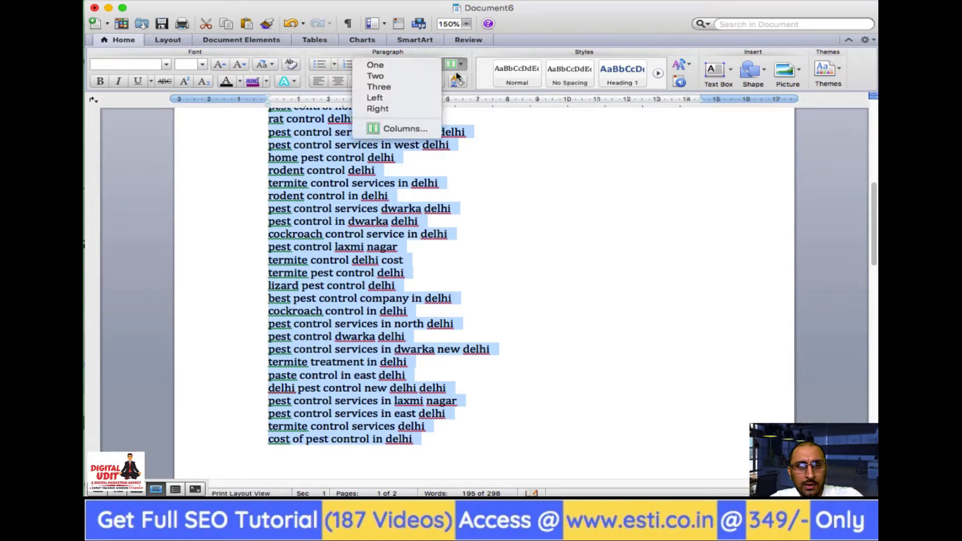
In the Word document, lay out the selected keyword list in two columns.
left_click(407, 75)
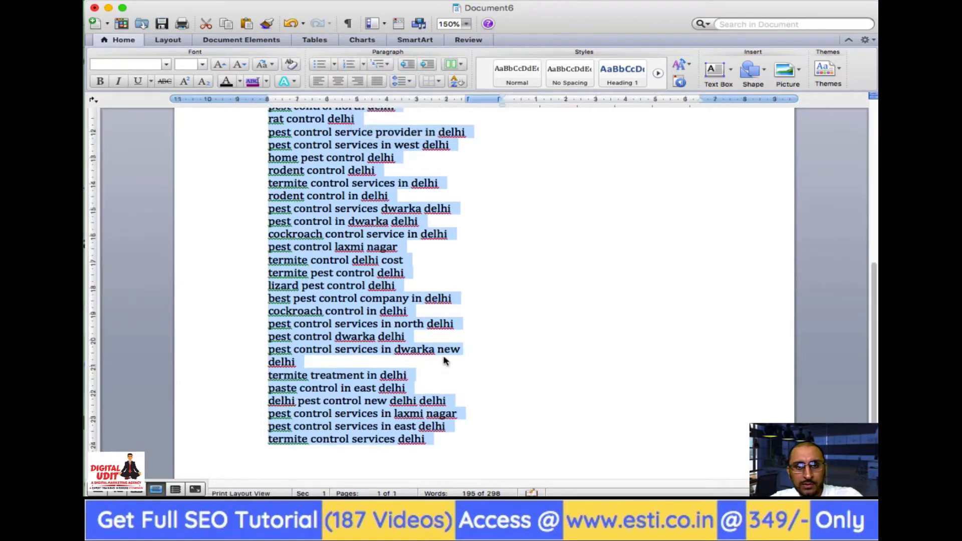
scroll(444, 368, "up", 5)
scroll(443, 368, "down", 6)
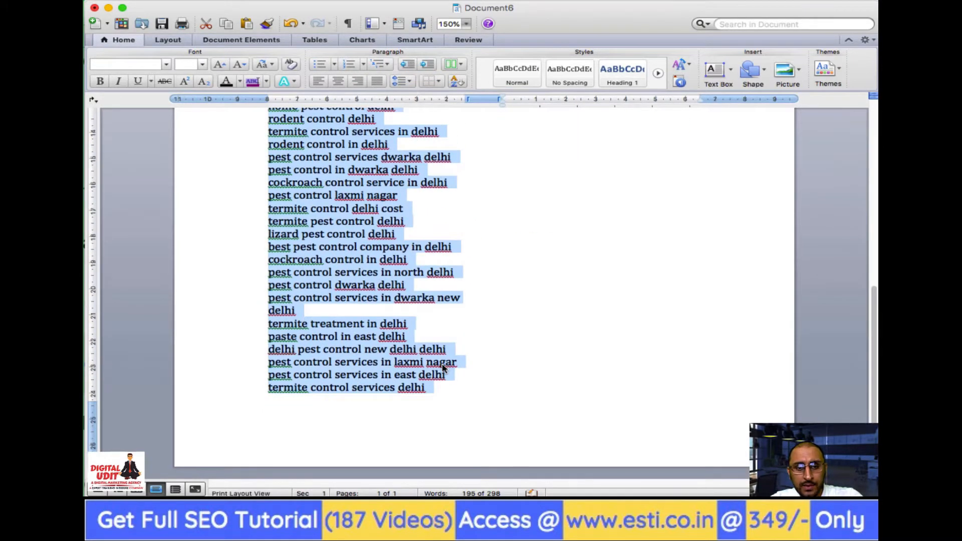
scroll(443, 368, "up", 6)
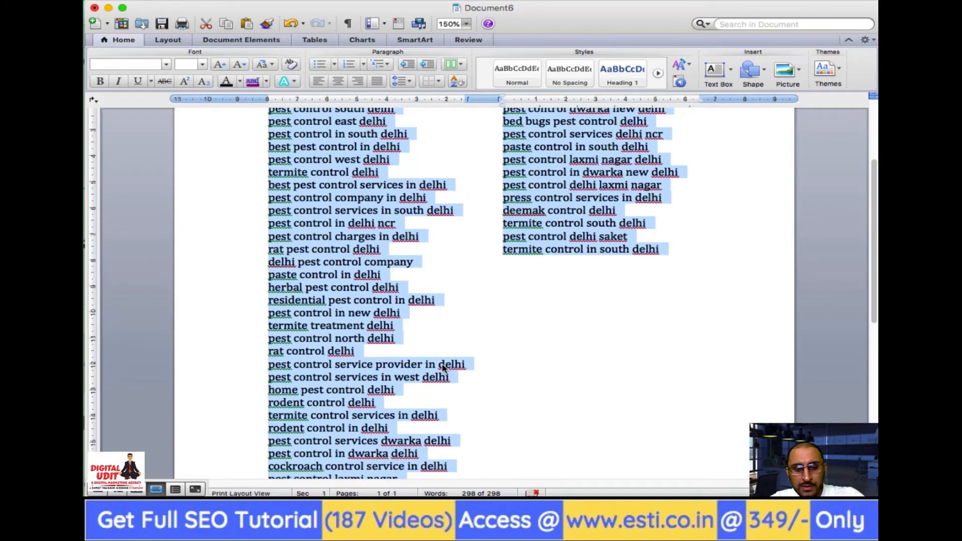
scroll(446, 351, "down", 3)
scroll(547, 264, "up", 6)
Add blank lines after the last keyword until a new page starts and paste a second copy of the keyword list there.
left_click(682, 358)
scroll(682, 357, "down", 3)
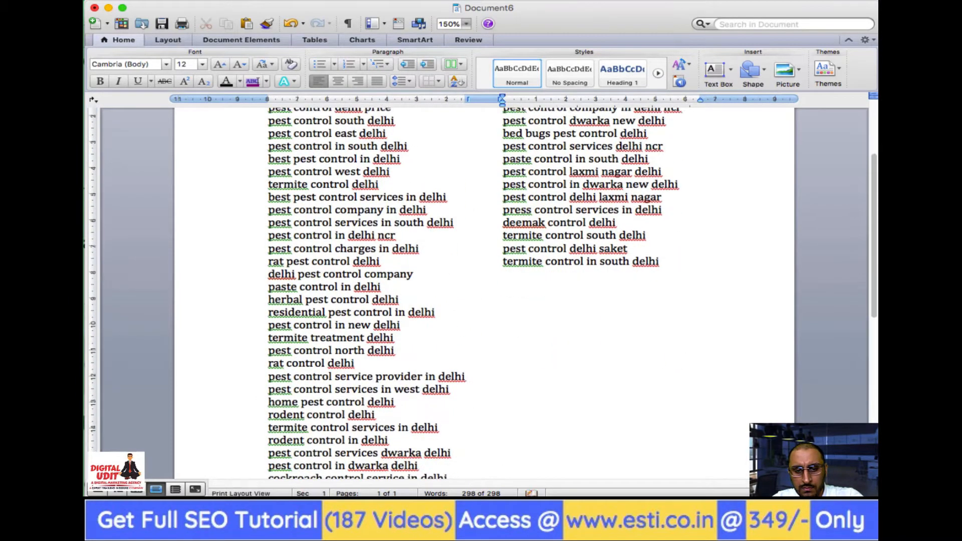
key("Return")
key("Return")
key("Return")
key("Return")
key("Return")
key("Return")
key("Return")
key("Return")
key("Return")
key("Return")
key("Return")
key("Return")
key("Return")
key("Return")
key("Return")
key("Return")
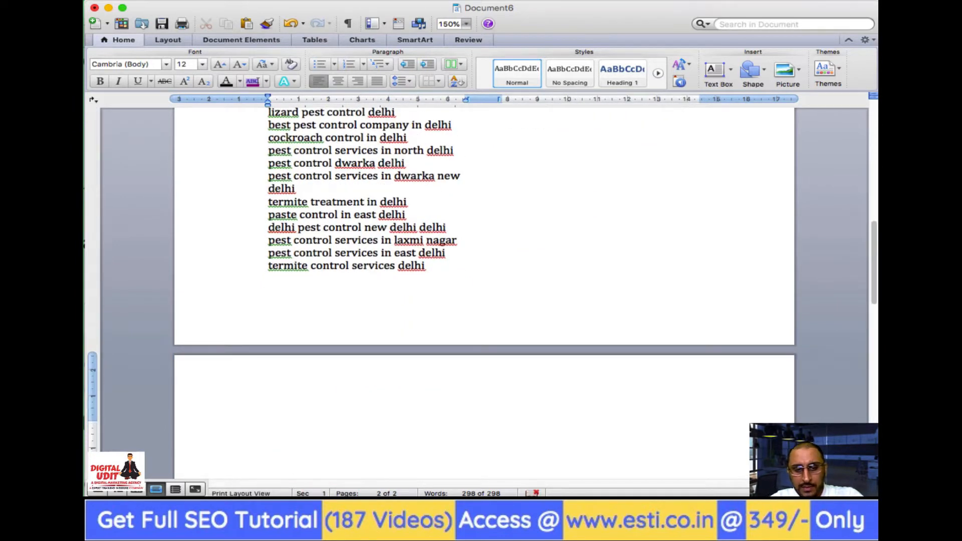
key("super+v")
scroll(480, 291, "down", 12)
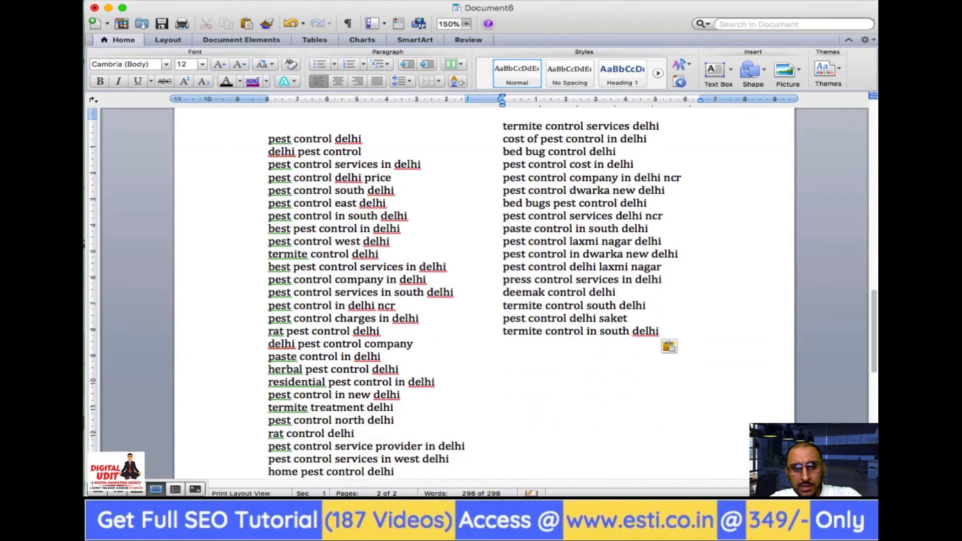
scroll(481, 290, "down", 5)
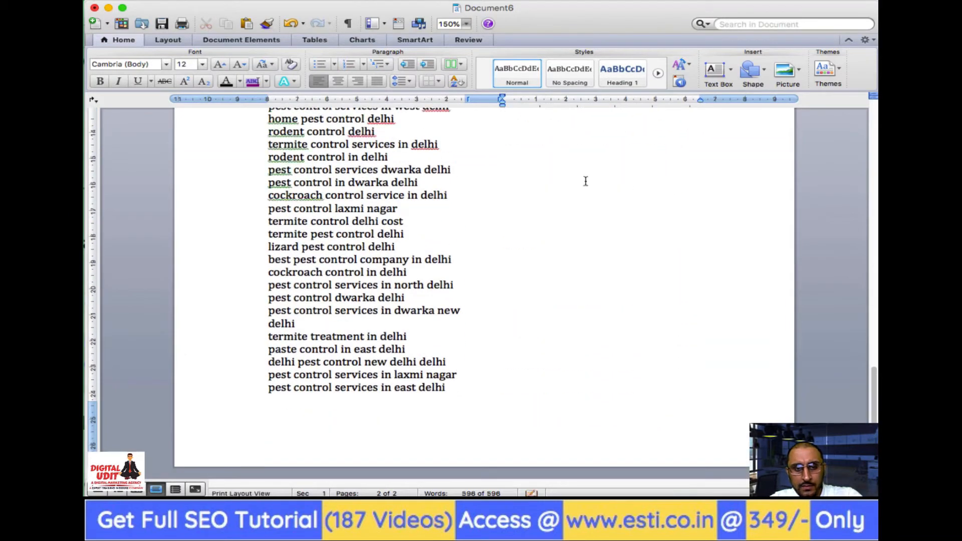
Continue from the end of the second list onto a third page and paste another copy of the keyword list.
scroll(584, 181, "up", 4)
scroll(571, 152, "up", 4)
left_click(535, 202)
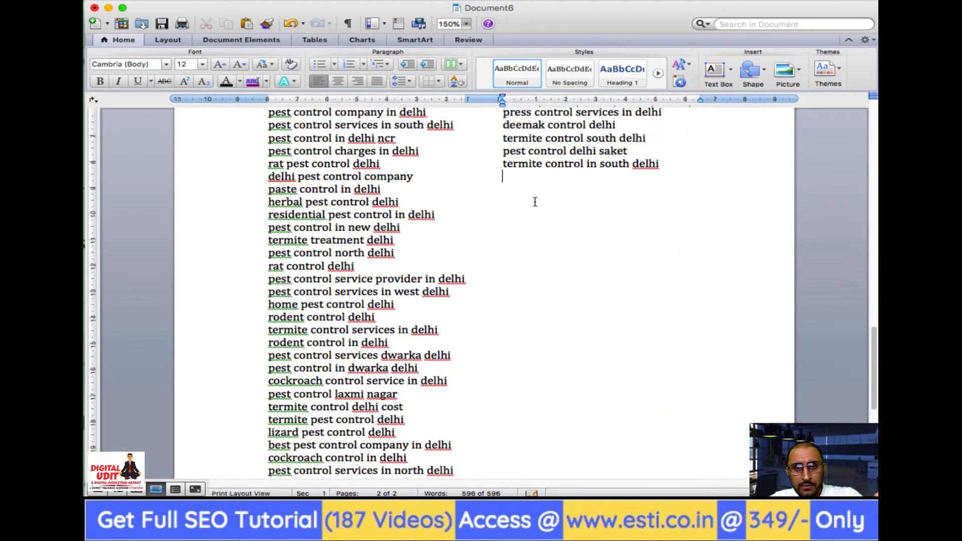
scroll(481, 291, "down", 4)
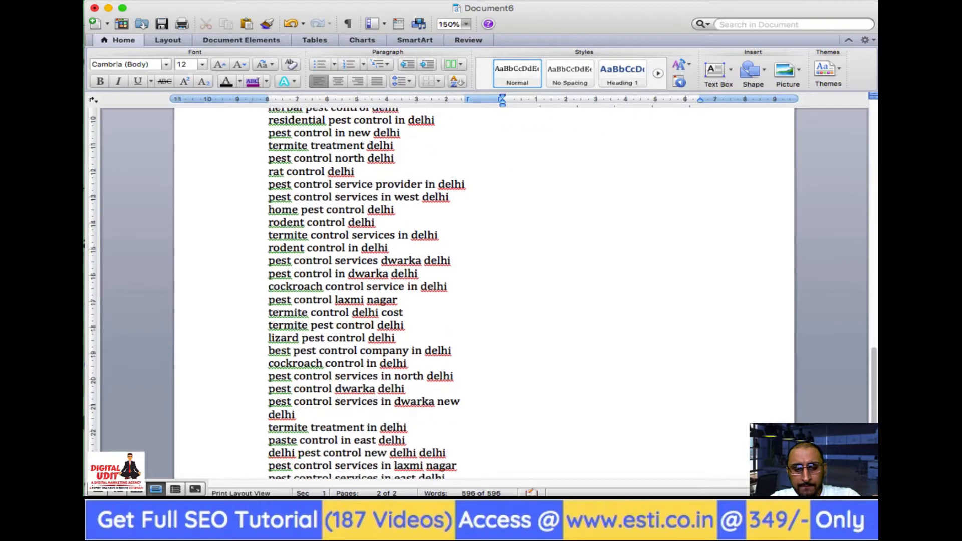
scroll(481, 250, "down", 8)
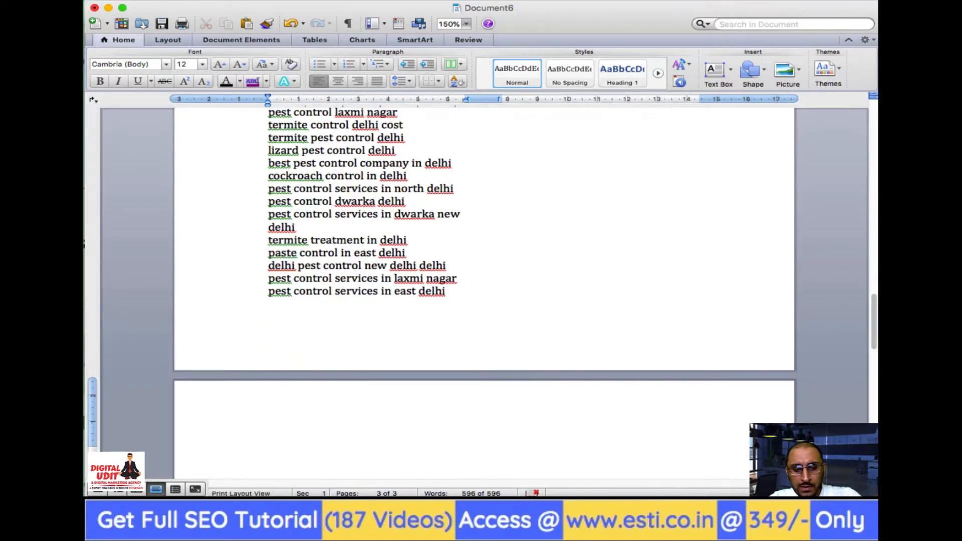
scroll(481, 290, "down", 8)
scroll(481, 291, "down", 6)
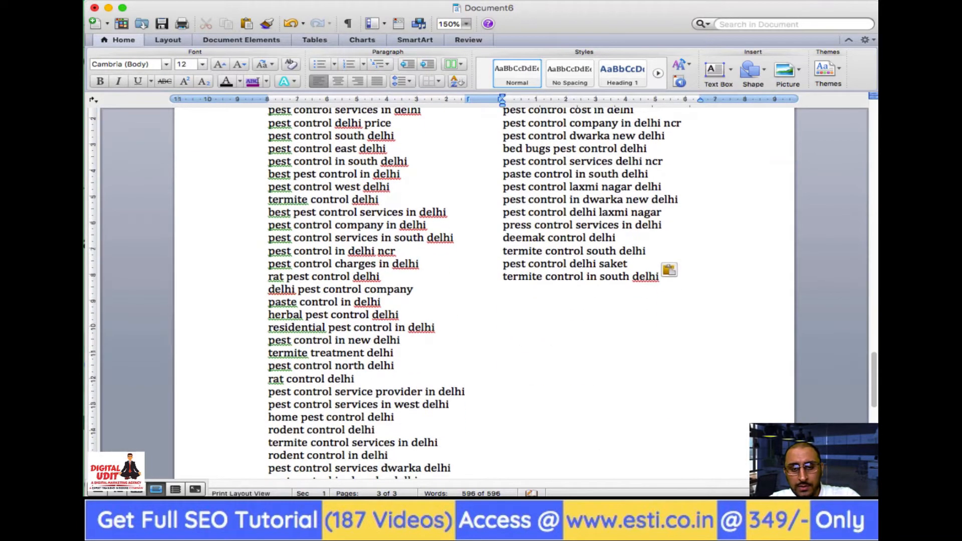
scroll(481, 290, "down", 1)
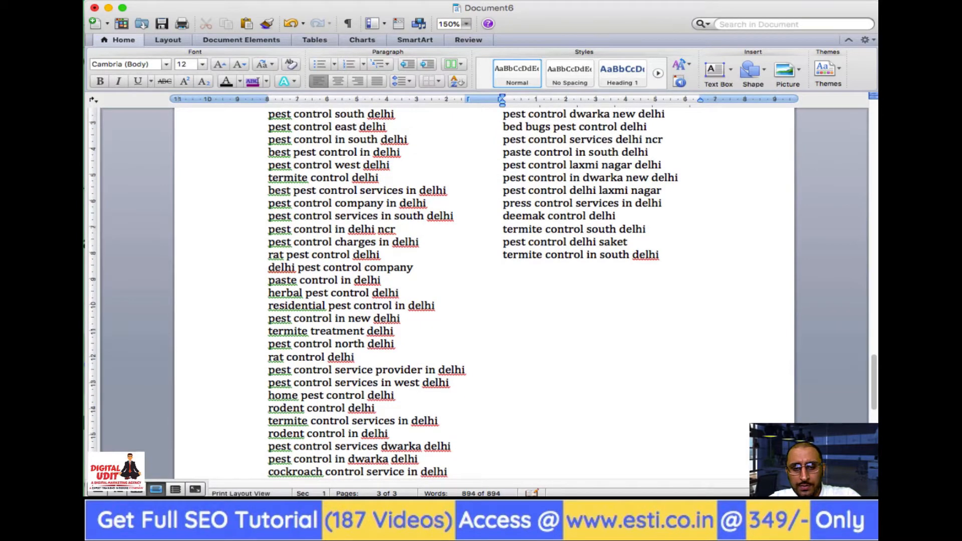
Adjust the blank lines at the start of the fourth page and paste a fourth copy of the keyword list.
scroll(481, 291, "down", 15)
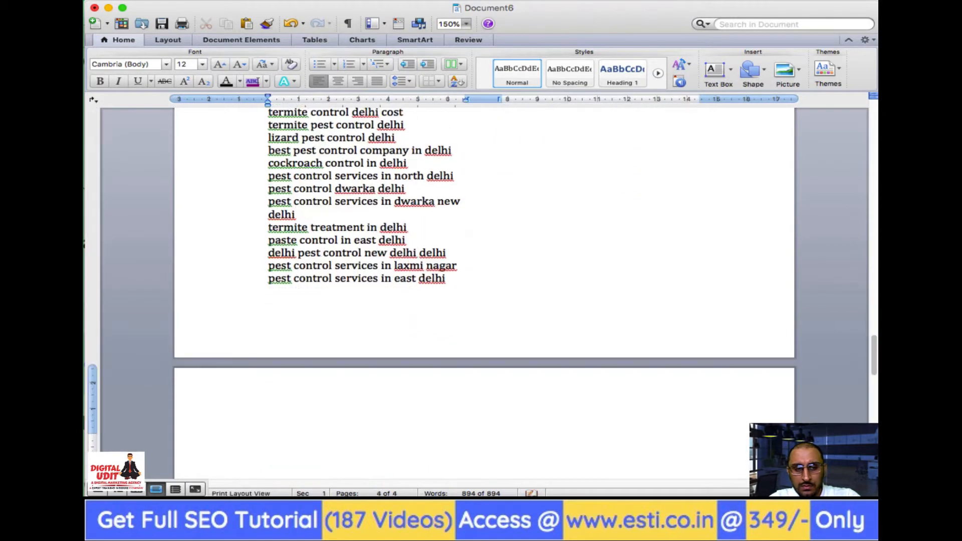
key("BackSpace")
key("BackSpace")
key("BackSpace")
key("BackSpace")
key("BackSpace")
key("Return")
key("super+v")
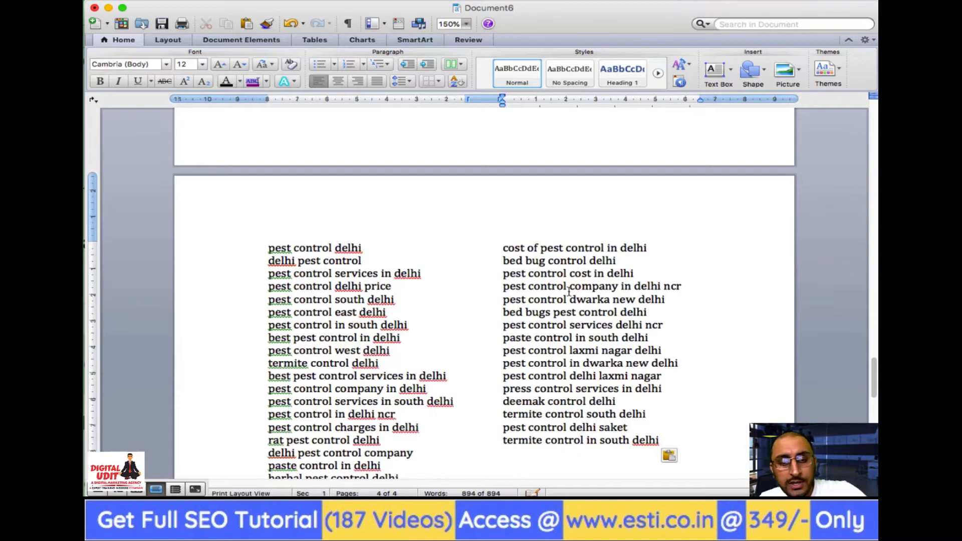
Insert two blank lines above the first keyword list and add the heading BROAD at its top.
scroll(568, 291, "up", 15)
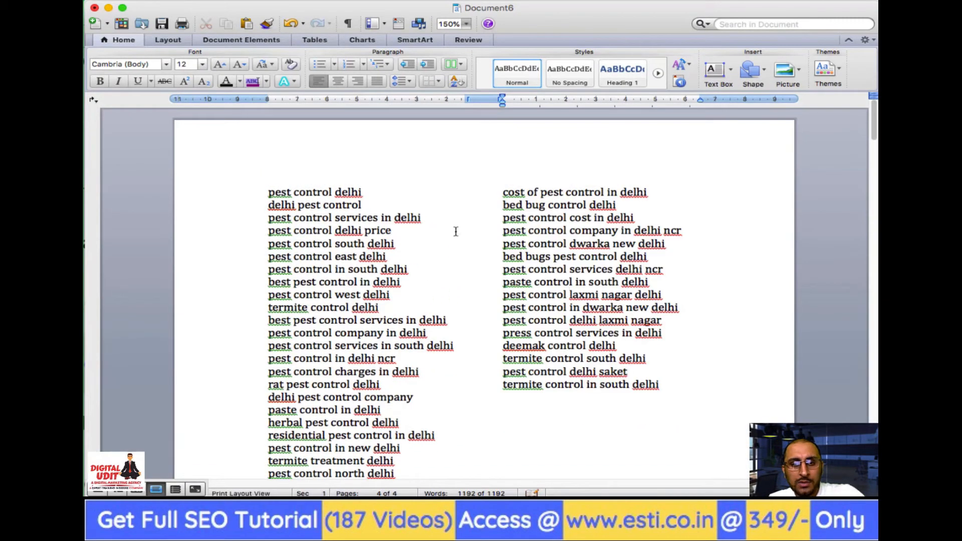
left_click(318, 178)
key("Left")
key("Left")
key("Left")
key("Left")
key("Left")
key("Left")
key("Left")
key("Left")
key("Return")
key("Return")
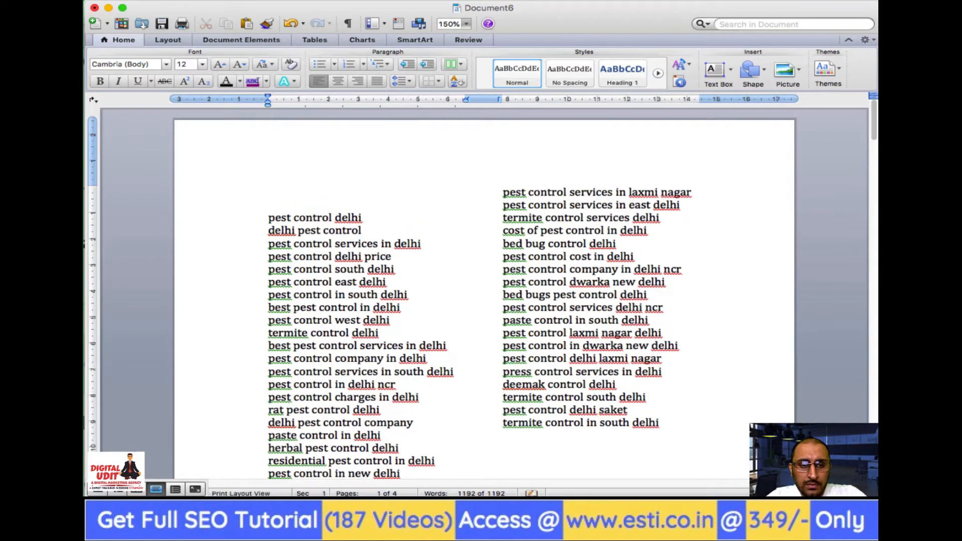
left_click(268, 192)
type("BROAD")
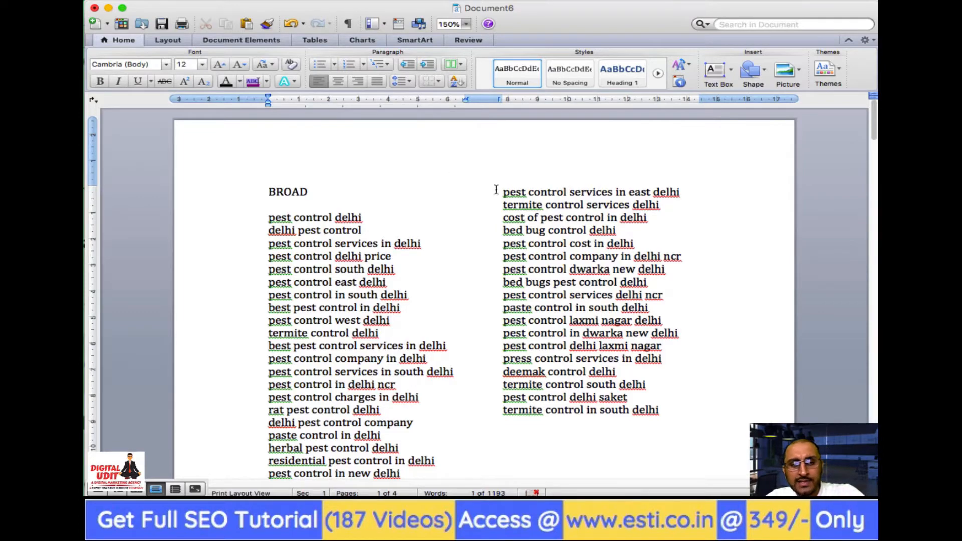
Add the heading EXACT above the second keyword list, at the start of page two.
scroll(530, 307, "down", 10)
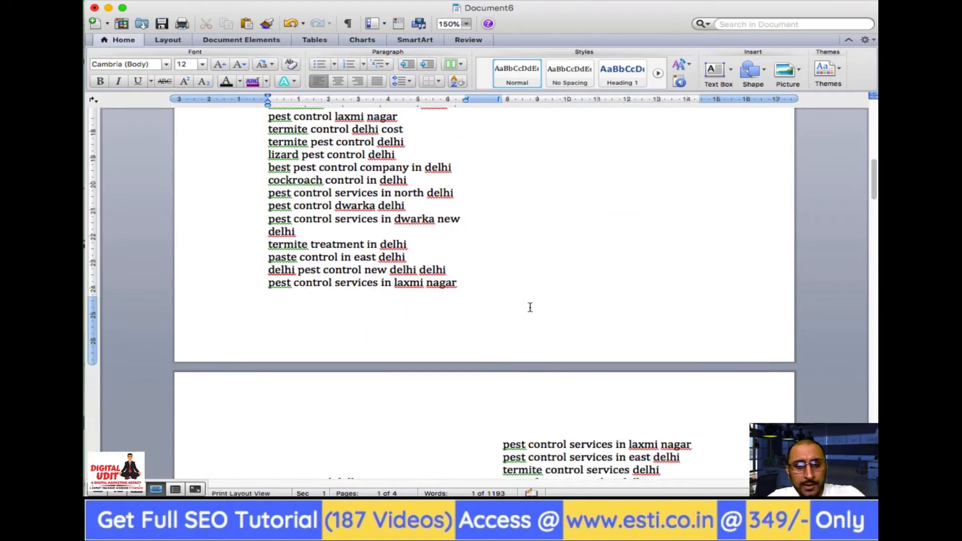
scroll(530, 307, "down", 3)
left_click(291, 373)
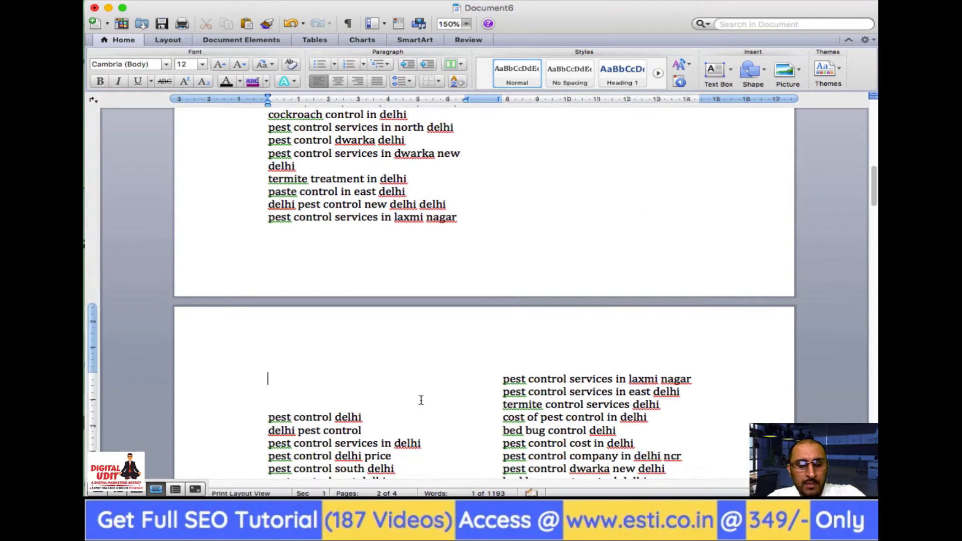
type("EXACT")
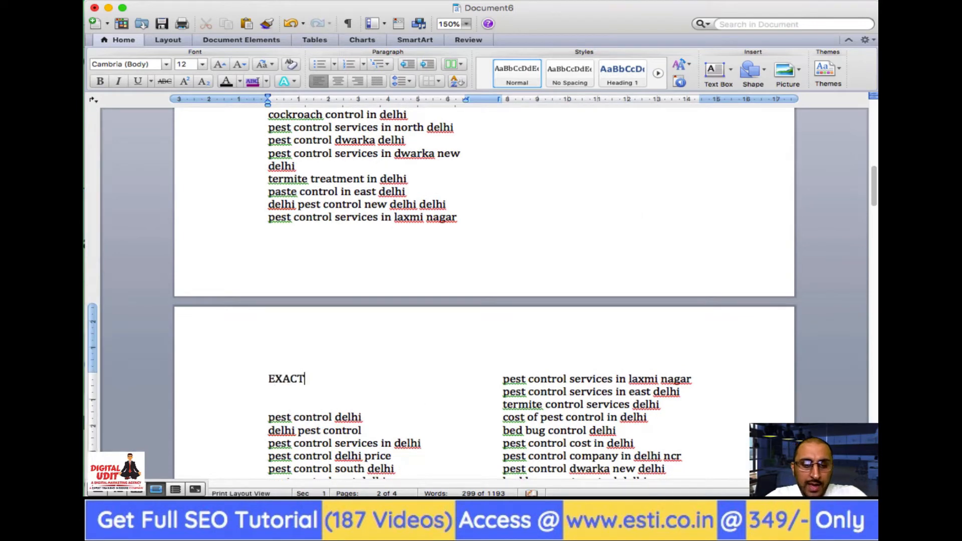
Insert an opening square bracket before each of the first eight keywords under the EXACT heading.
key("Down")
key("Down")
key("Down")
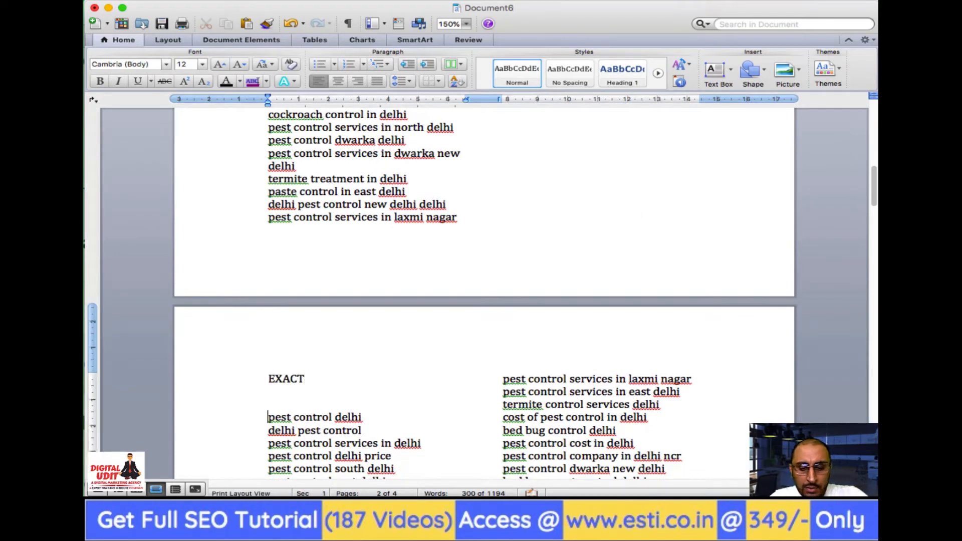
type("[")
key("Down")
key("Left")
type("[")
key("Down")
key("Left")
type("[")
key("Down")
key("Left")
type("[")
key("Down")
key("Left")
type("[")
key("Down")
key("Left")
type("[")
key("Down")
key("Left")
type("[")
key("Down")
key("Left")
type("[")
Add a closing square bracket after each of the first eight keywords in the EXACT list.
key("Up")
key("Right")
key("Right")
key("Right")
key("Right")
key("Right")
key("Right")
key("Right")
key("Right")
key("Right")
key("Right")
key("Right")
key("Right")
key("Right")
key("Right")
key("Right")
key("Right")
key("Right")
key("Right")
key("Right")
key("Right")
key("Right")
key("Right")
key("Down")
key("End")
type("]")
key("Up")
key("End")
type("]")
key("Up")
key("End")
type("]")
key("Up")
key("End")
type("]")
key("Up")
key("End")
type("]")
key("Up")
key("End")
type("]")
key("Up")
key("End")
type("]")
key("Up")
key("End")
type("]")
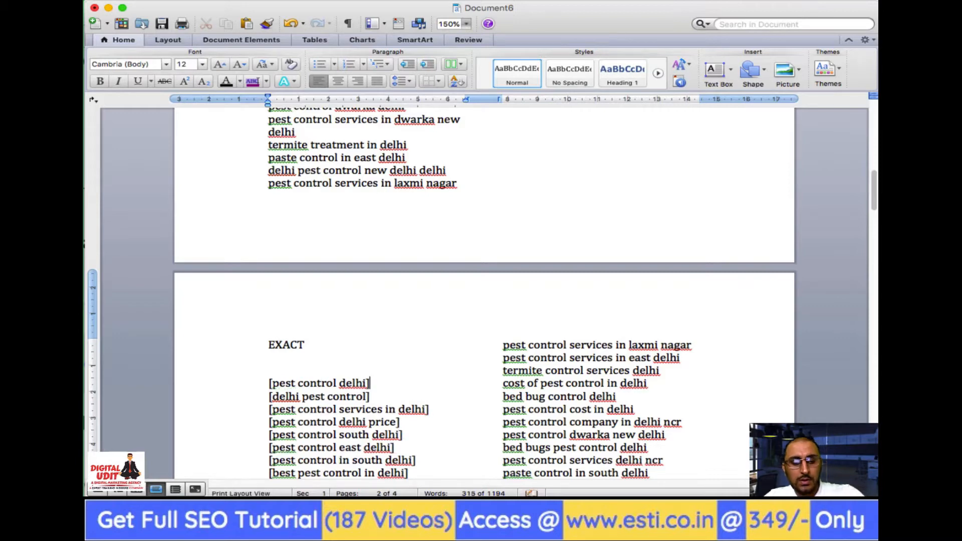
Add the heading PHRASE above the third keyword list, at the start of page three.
scroll(484, 291, "down", 5)
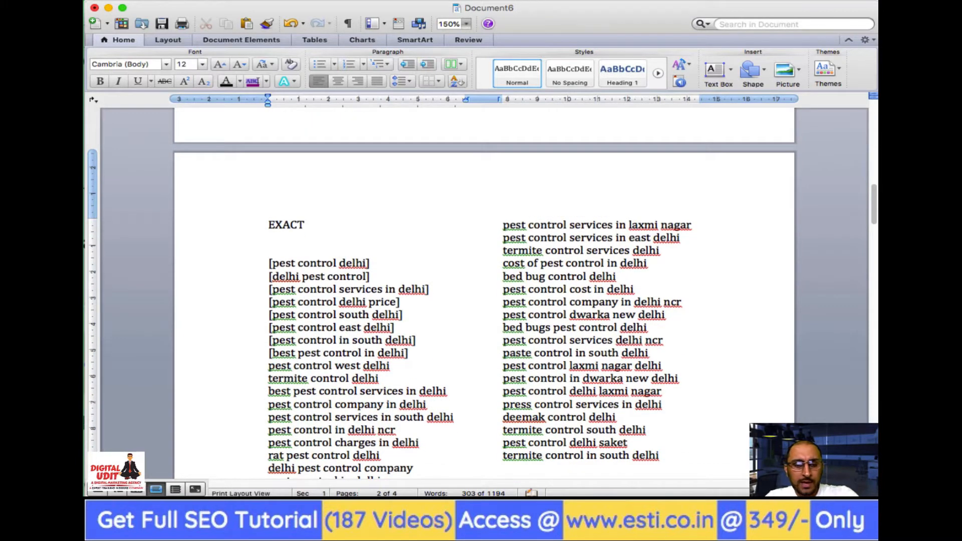
scroll(344, 321, "down", 20)
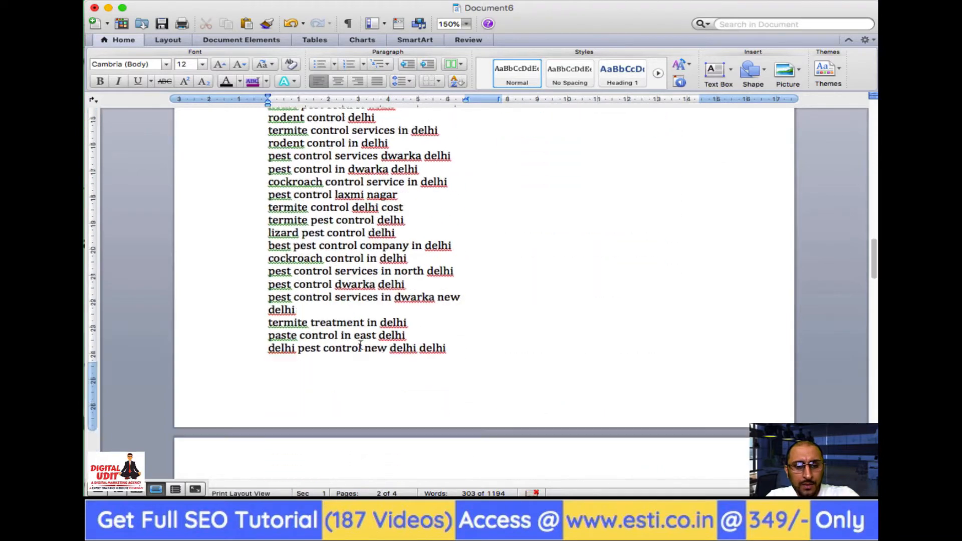
left_click(299, 391)
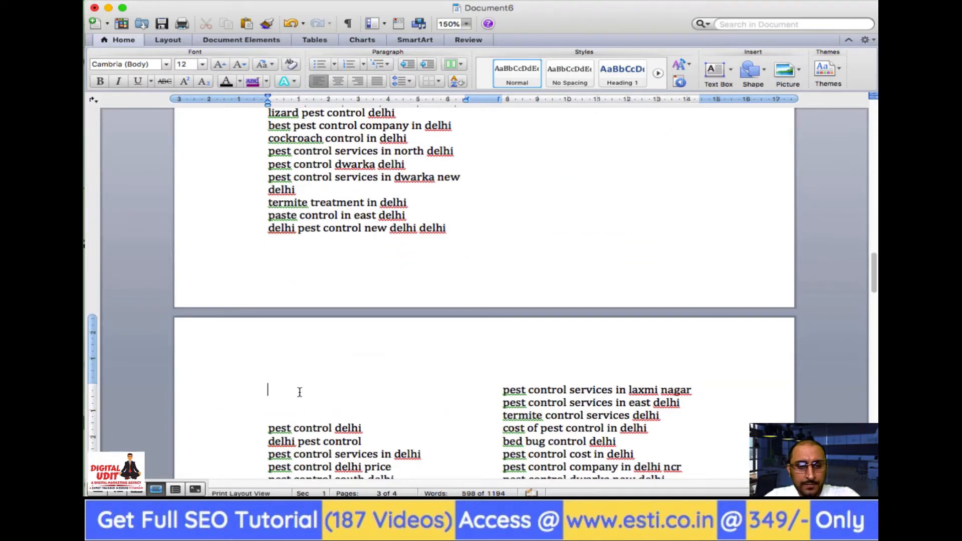
type("PHRASE")
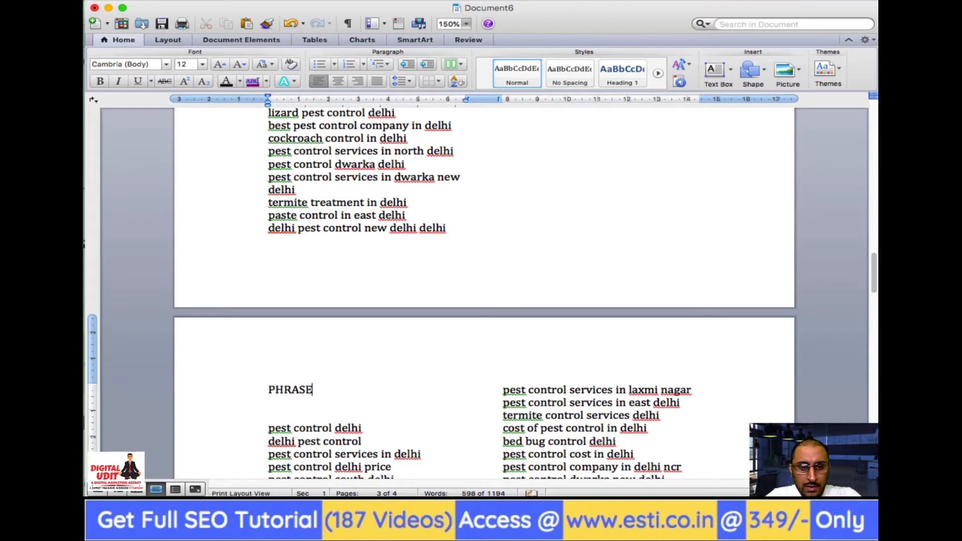
Insert an opening double quotation mark before each of the first five keywords under the PHRASE heading.
left_click(269, 428)
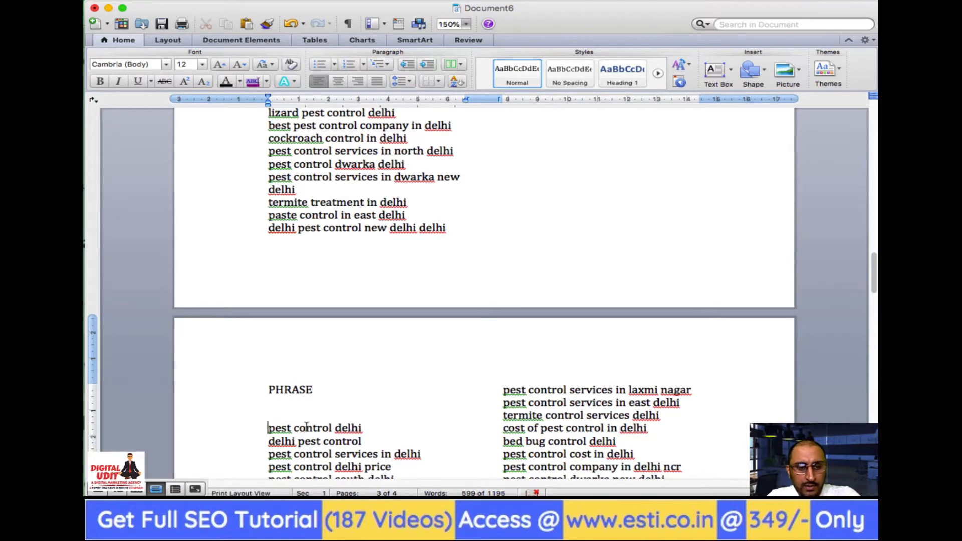
type("\"")
key("Down")
key("Down")
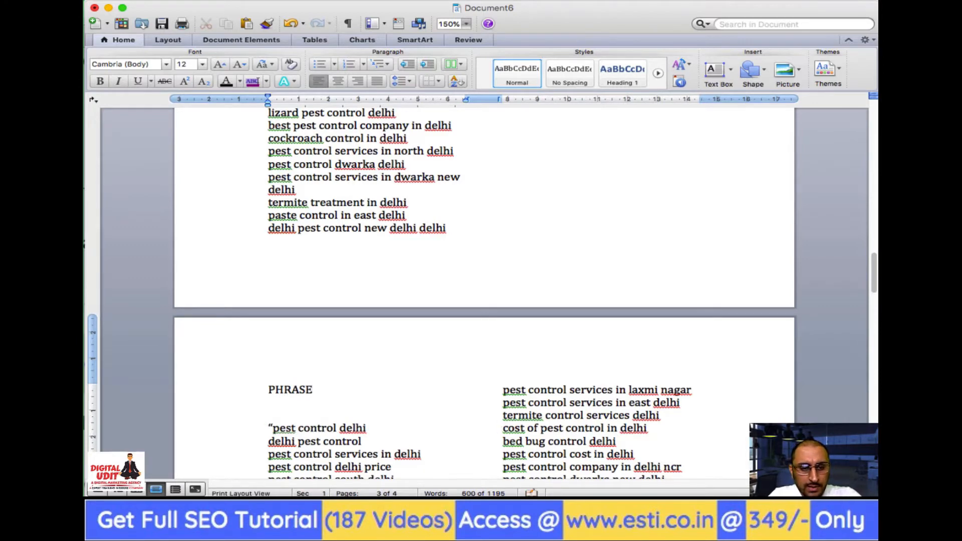
key("Up")
key("Left")
type("\"")
key("Down")
key("Left")
type("\"")
key("Down")
key("Left")
key("Up")
type("\"")
key("BackSpace")
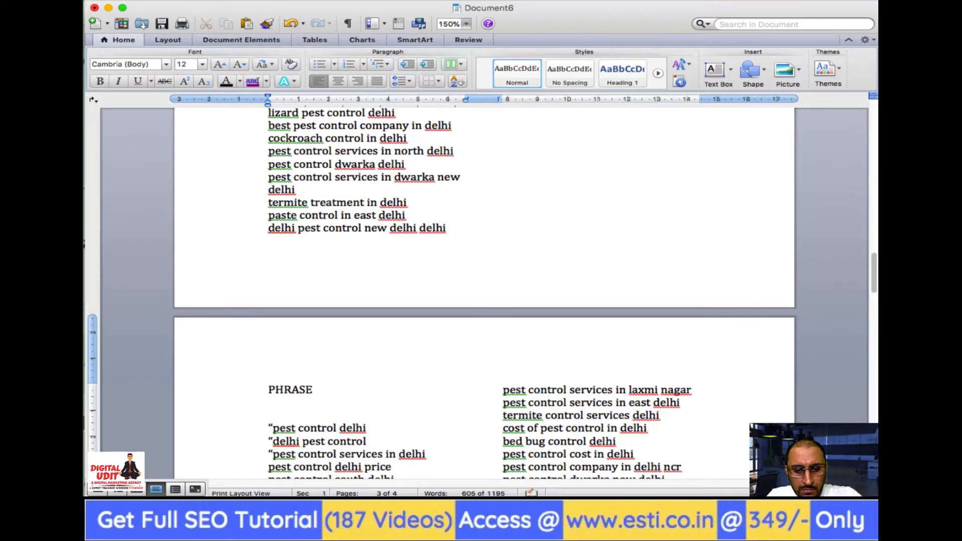
key("Down")
key("Left")
type("\"")
key("Down")
key("Left")
type("\"")
Add a closing double quotation mark after each of the first five keywords in the PHRASE list.
key("alt+shift+Right")
key("Left")
key("Left")
type("\"")
key("Down")
type("\"")
key("Up")
key("Up")
key("Right")
key("Right")
key("Right")
key("Right")
type("\"")
key("Up")
type("\"")
key("Up")
type("\"")
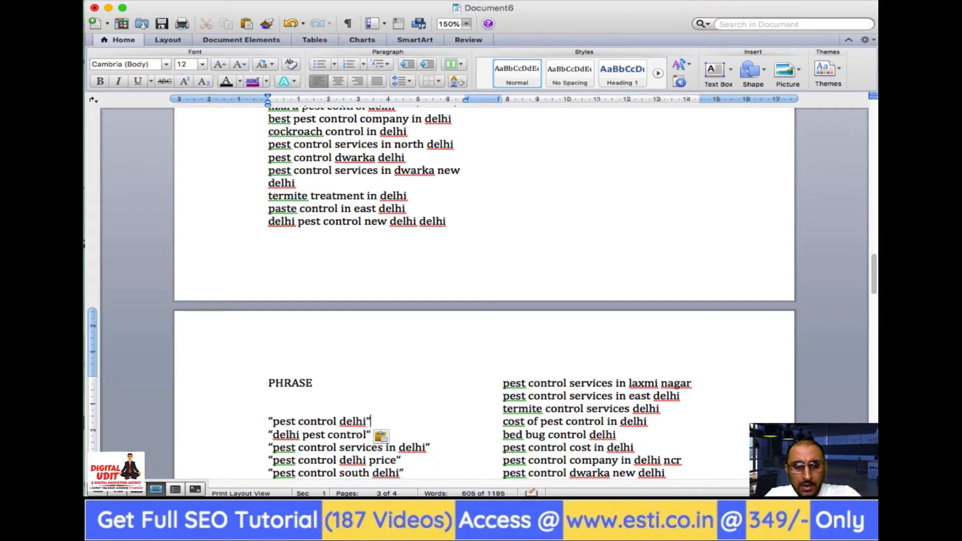
Review the EXACT and PHRASE keyword lists to compare their bracket and quotation mark formatting.
scroll(306, 425, "down", 2)
scroll(306, 425, "down", 8)
scroll(306, 425, "up", 3)
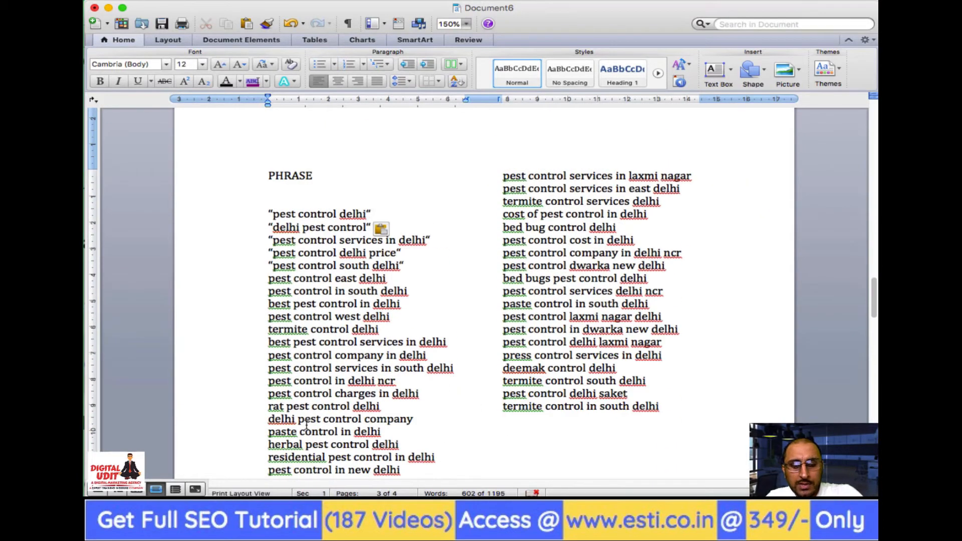
scroll(305, 425, "up", 20)
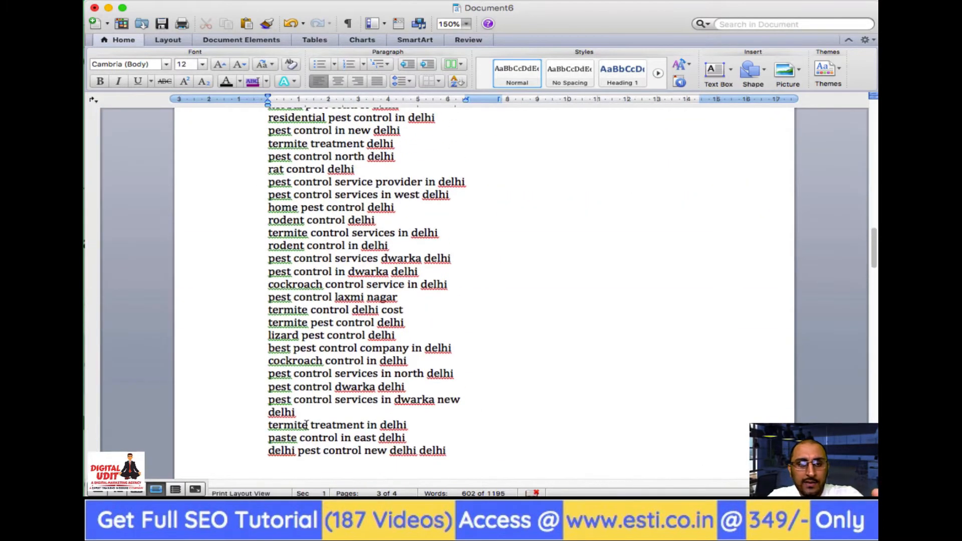
scroll(306, 425, "up", 2)
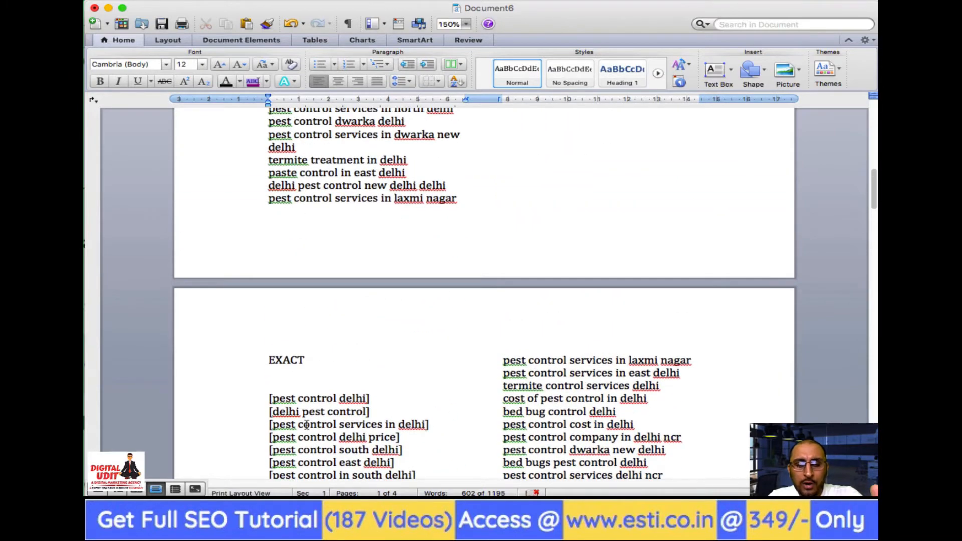
scroll(306, 424, "up", 2)
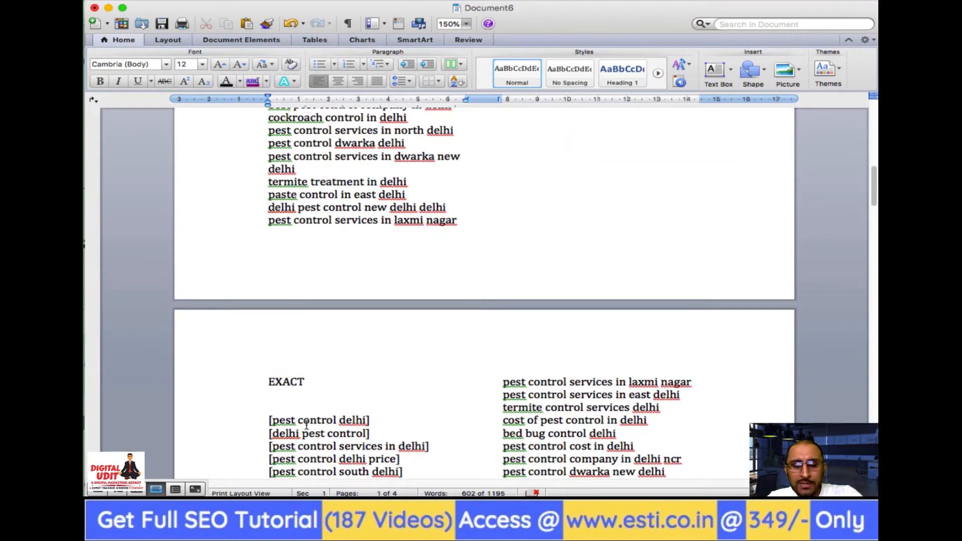
scroll(306, 424, "down", 20)
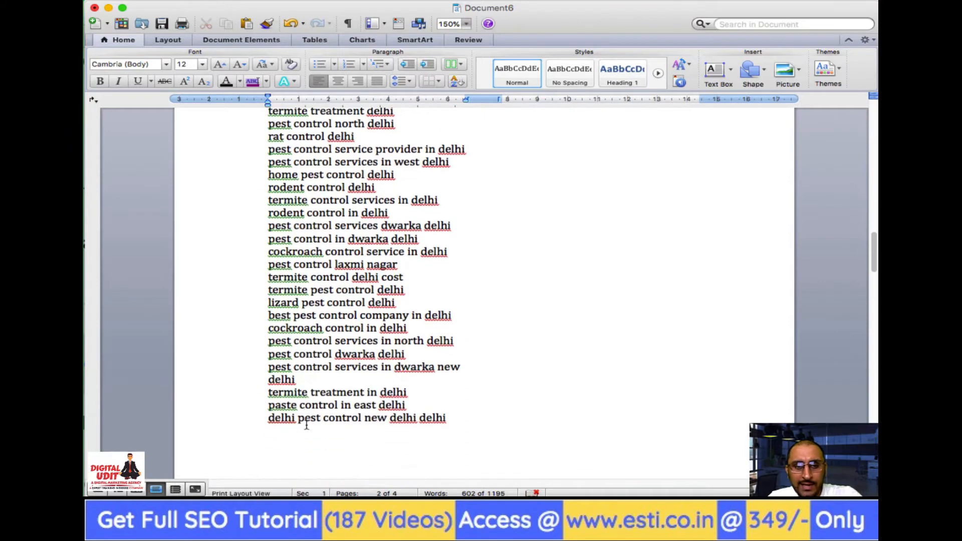
scroll(306, 425, "down", 15)
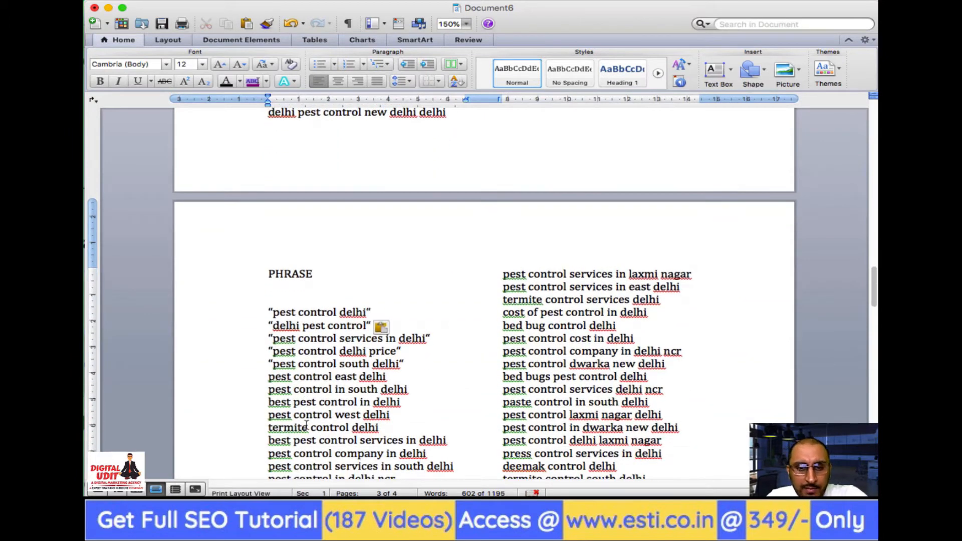
scroll(306, 425, "down", 4)
Set the phrase keywords "pest control delhi" and "delhi pest control" apart with blank lines, removing one blank line under the PHRASE heading.
left_click(375, 266)
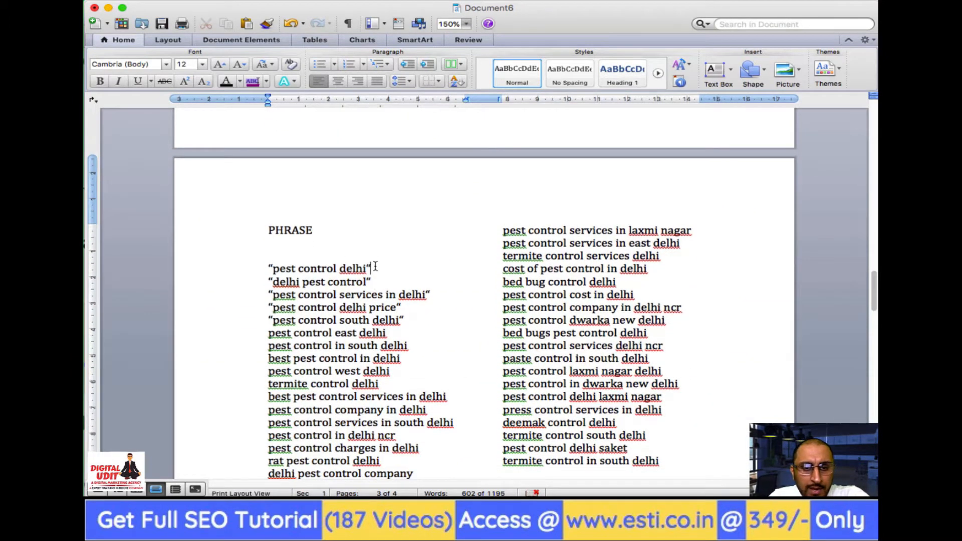
key("Return")
key("Return")
key("Up")
key("Up")
key("BackSpace")
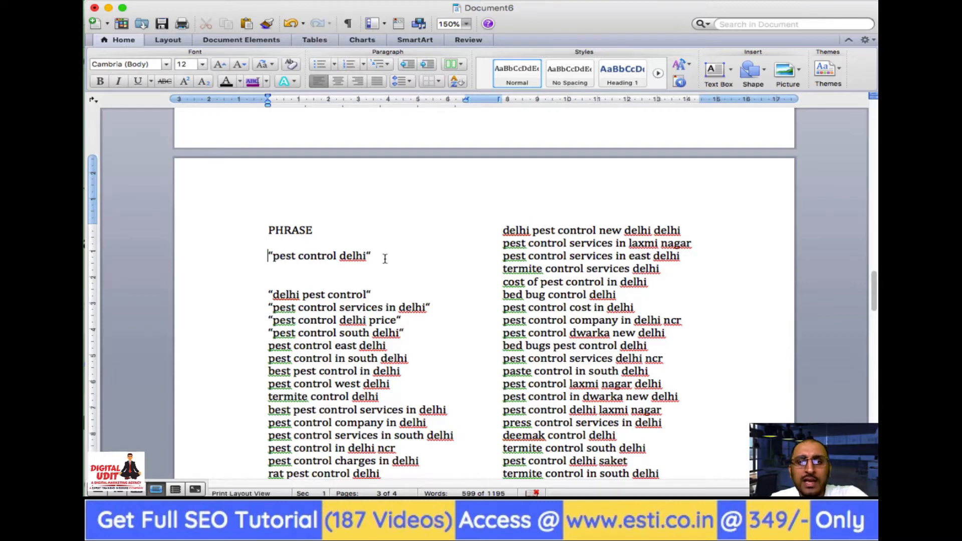
left_click(377, 294)
key("Return")
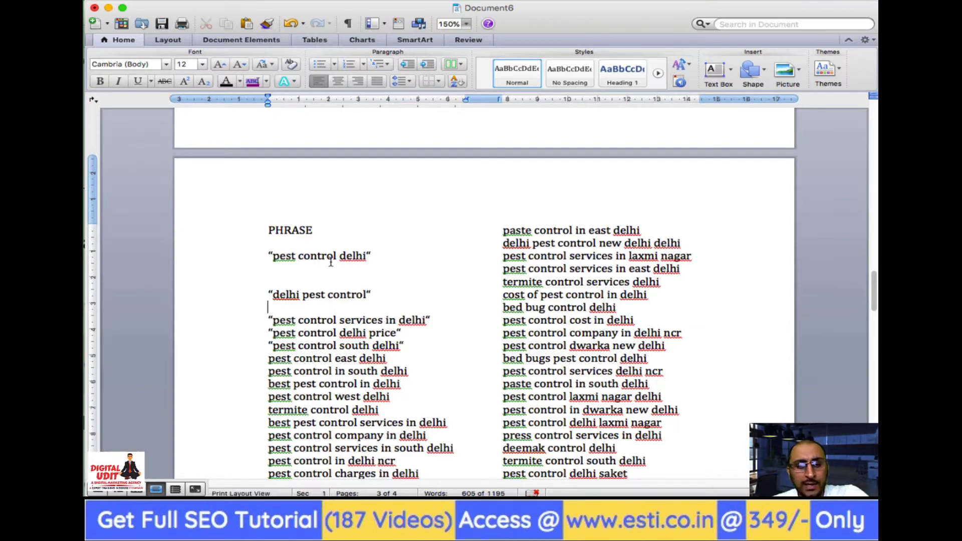
left_click(432, 320)
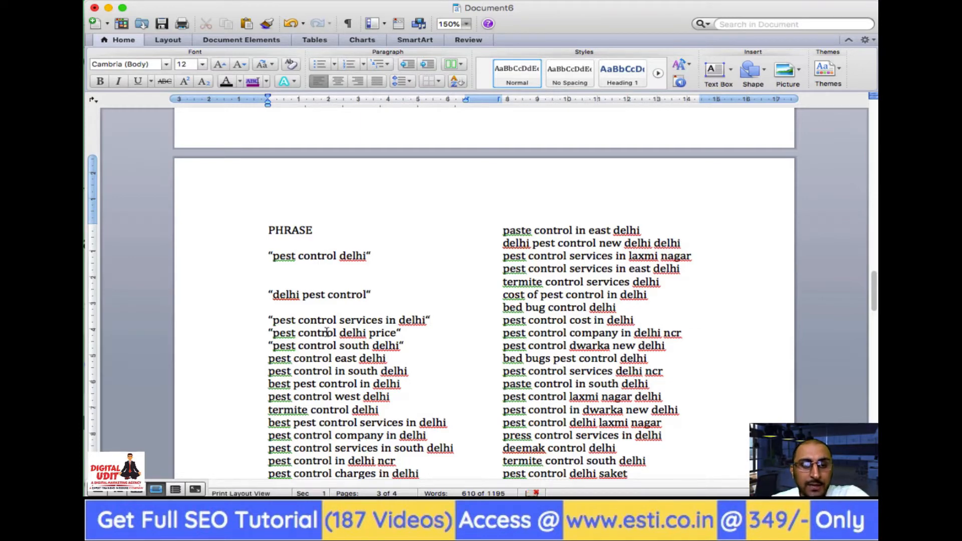
Highlight the phrase keywords "pest control delhi price" and "best pest control in delhi" in purple.
triple_click(327, 333)
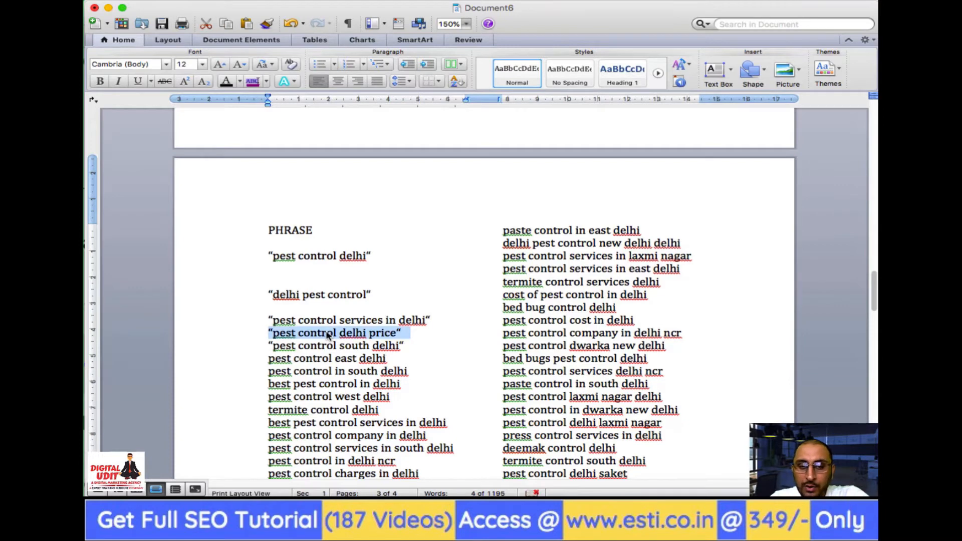
left_click(252, 81)
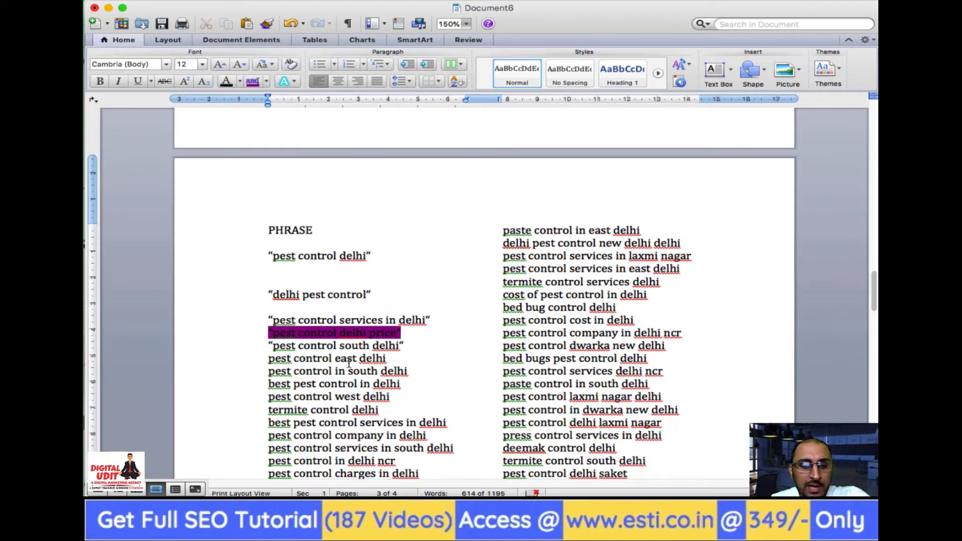
triple_click(295, 383)
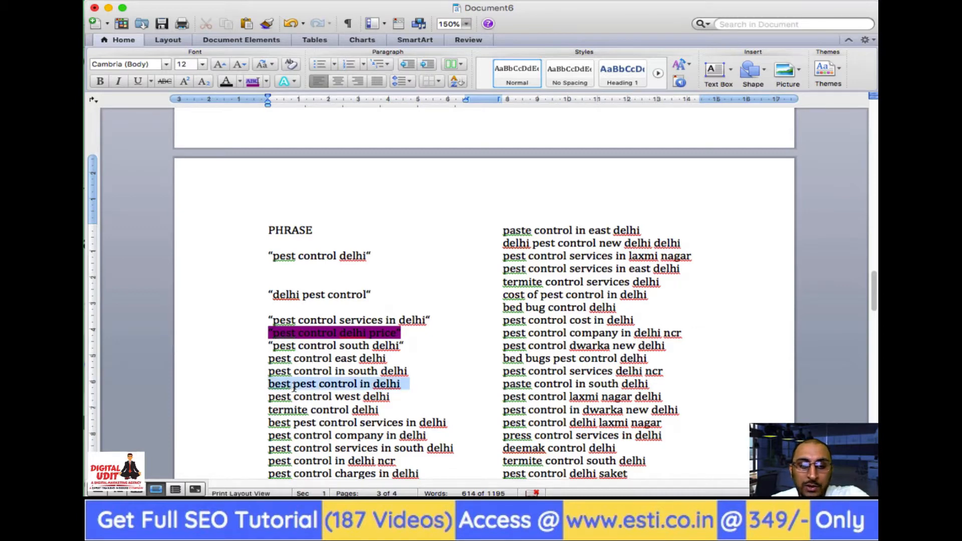
left_click(253, 81)
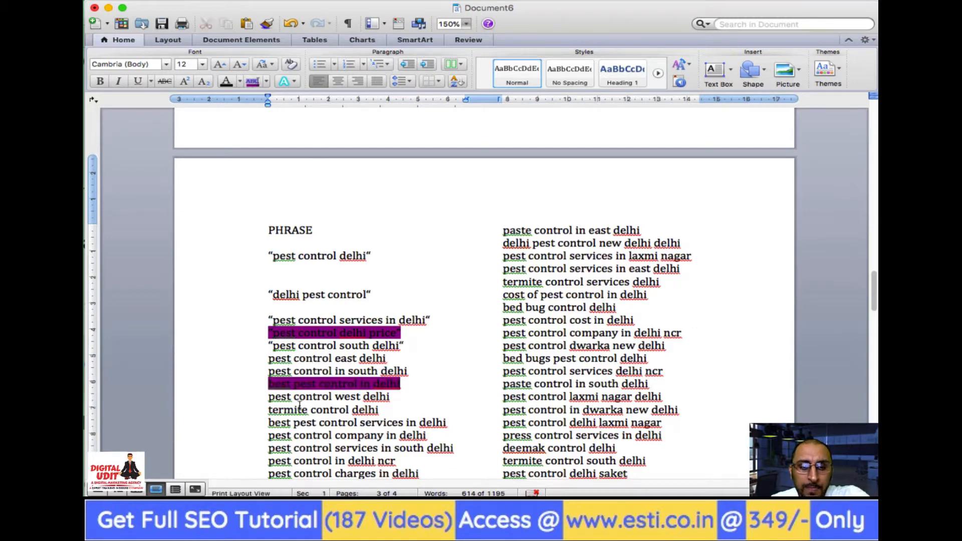
Highlight "pest control in delhi ncr" and "rat pest control delhi" in purple in the PHRASE list.
double_click(311, 396)
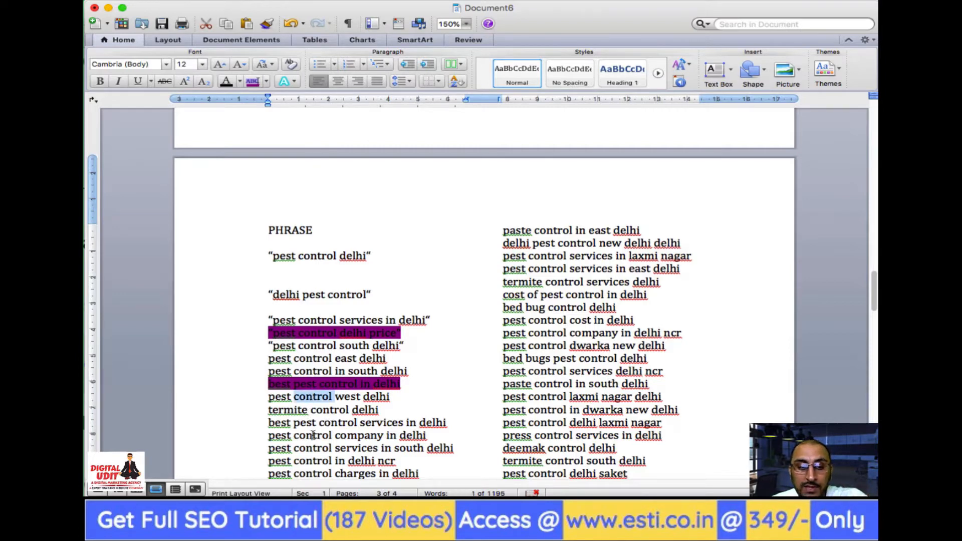
scroll(316, 437, "down", 2)
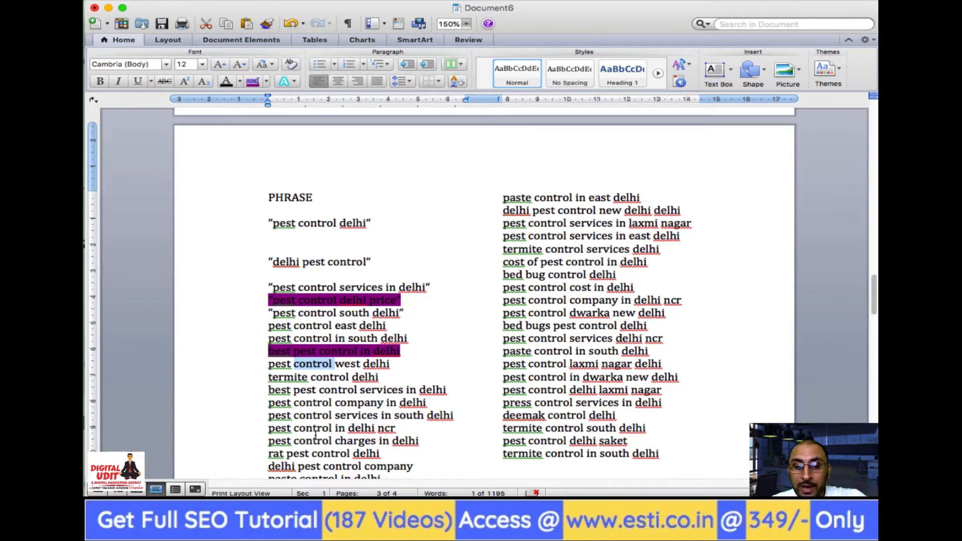
triple_click(316, 432)
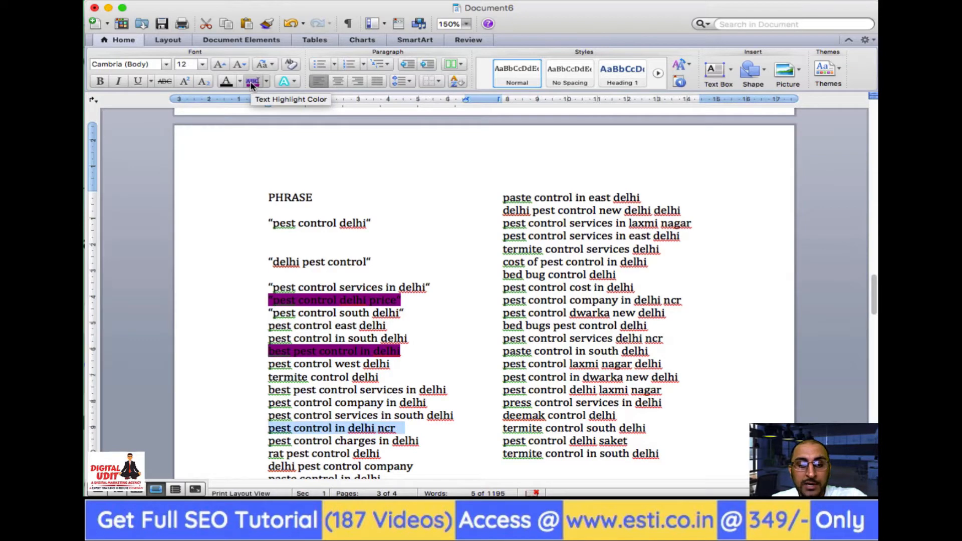
left_click(251, 82)
left_click(370, 443)
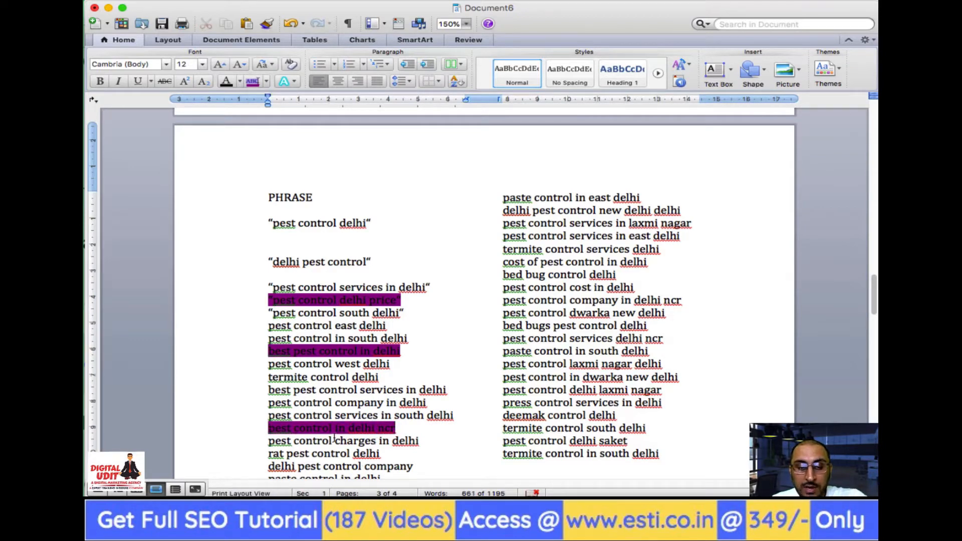
triple_click(305, 454)
left_click(251, 81)
scroll(309, 245, "down", 3)
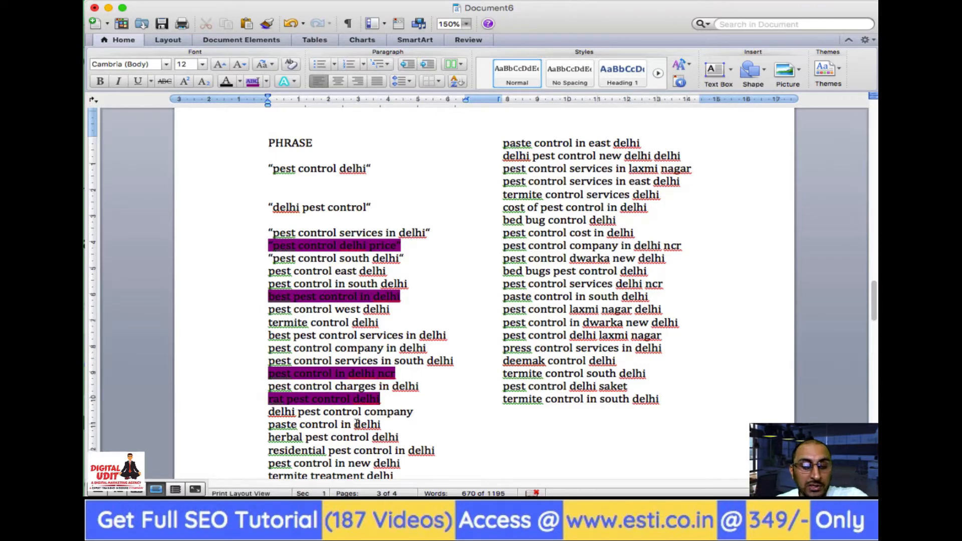
Delete the keyword "paste control in delhi" from the PHRASE list and highlight "herbal pest control delhi" and "residential pest control in delhi" in purple.
triple_click(300, 424)
key("Delete")
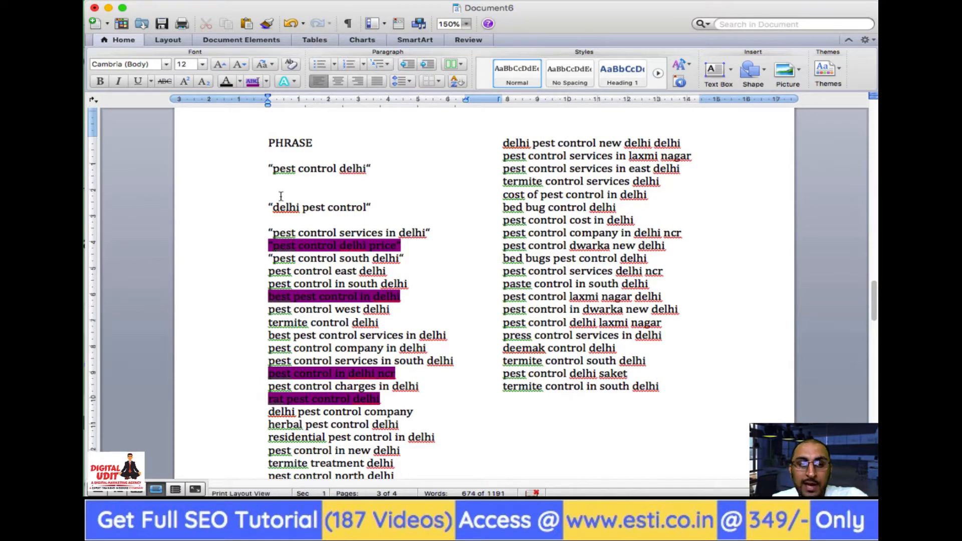
triple_click(322, 425)
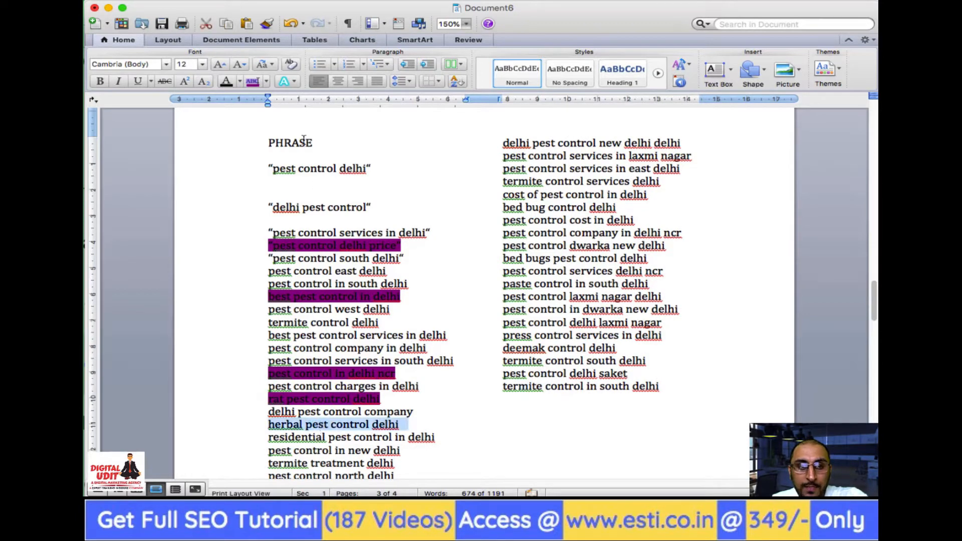
left_click(252, 83)
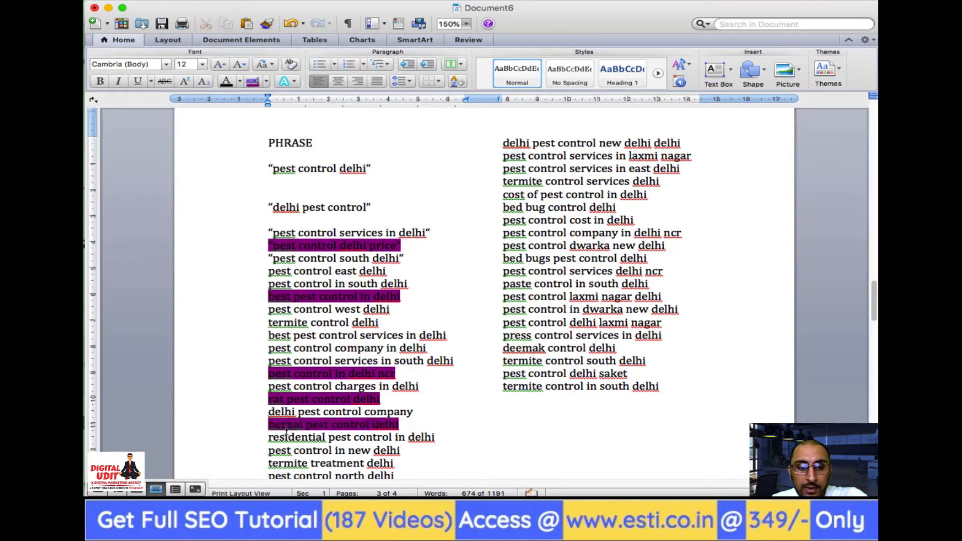
triple_click(373, 437)
left_click(252, 81)
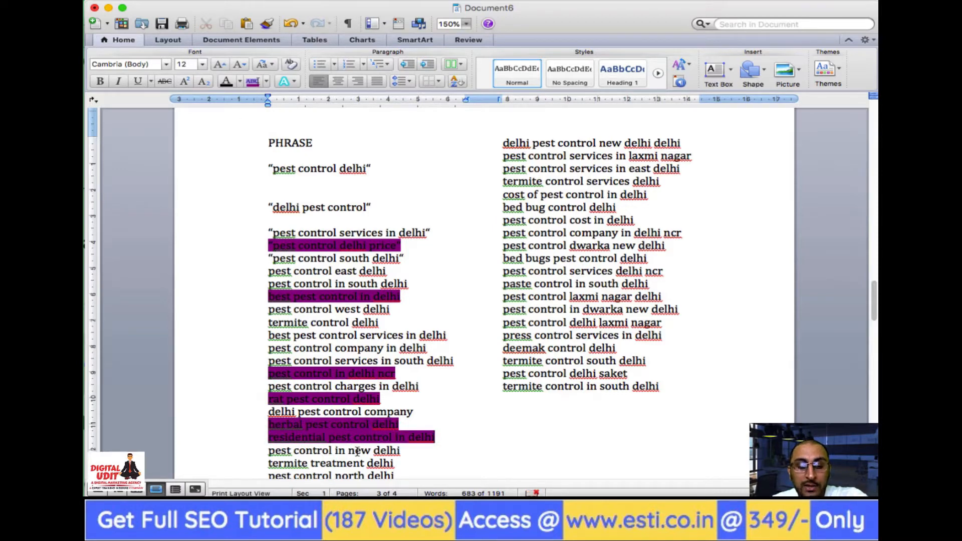
Highlight the keyword "home pest control delhi" in purple in the PHRASE list.
scroll(357, 450, "down", 3)
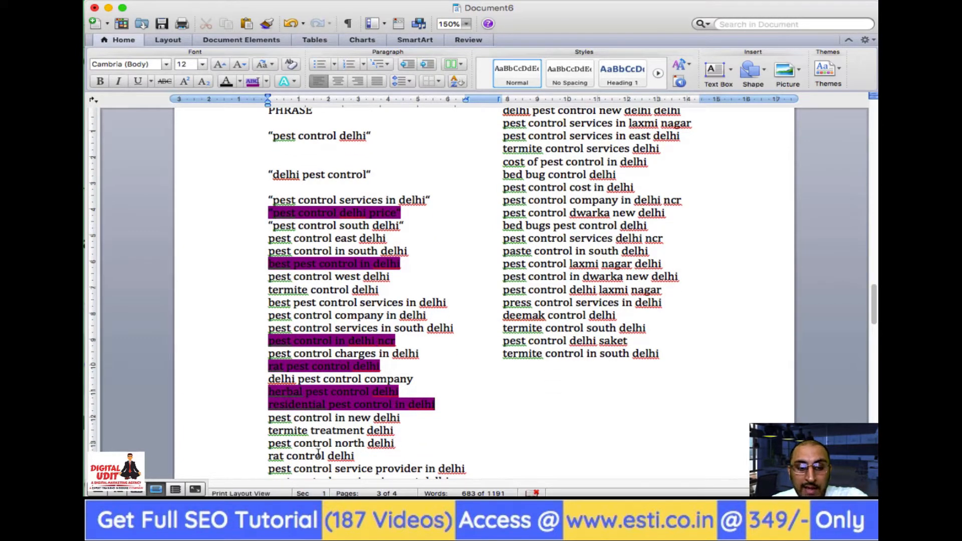
scroll(333, 454, "down", 3)
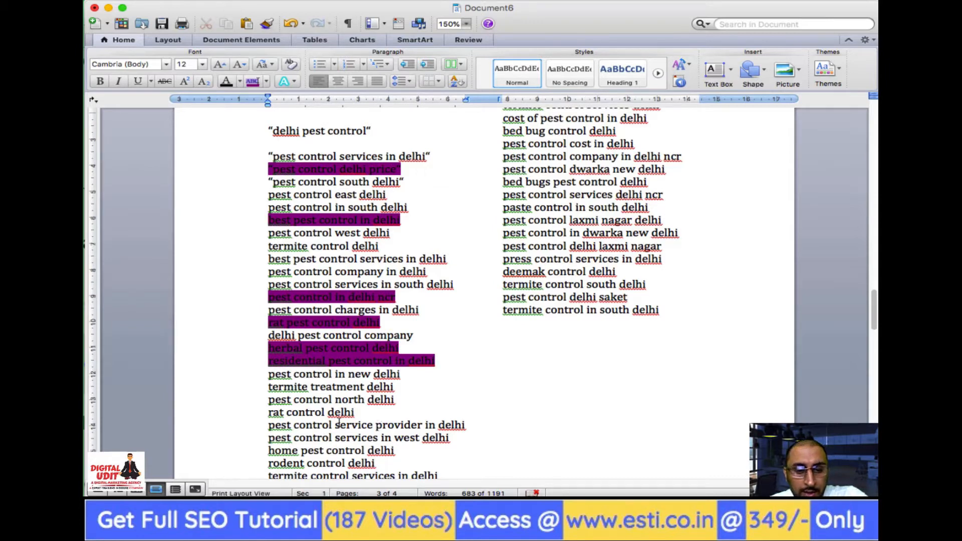
triple_click(336, 451)
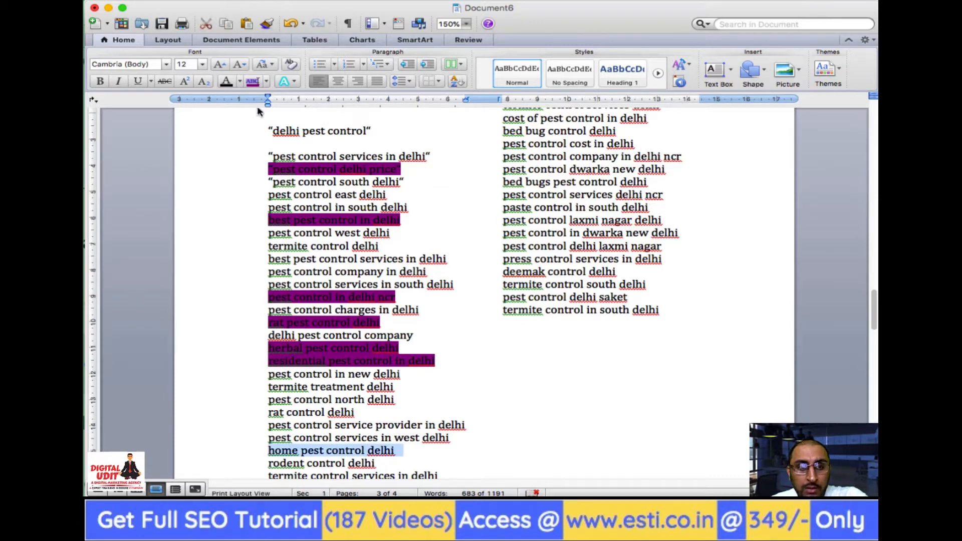
left_click(253, 81)
Highlight the keywords "lizard pest control delhi" and "termite pest control delhi" in purple in the PHRASE list.
scroll(379, 436, "down", 3)
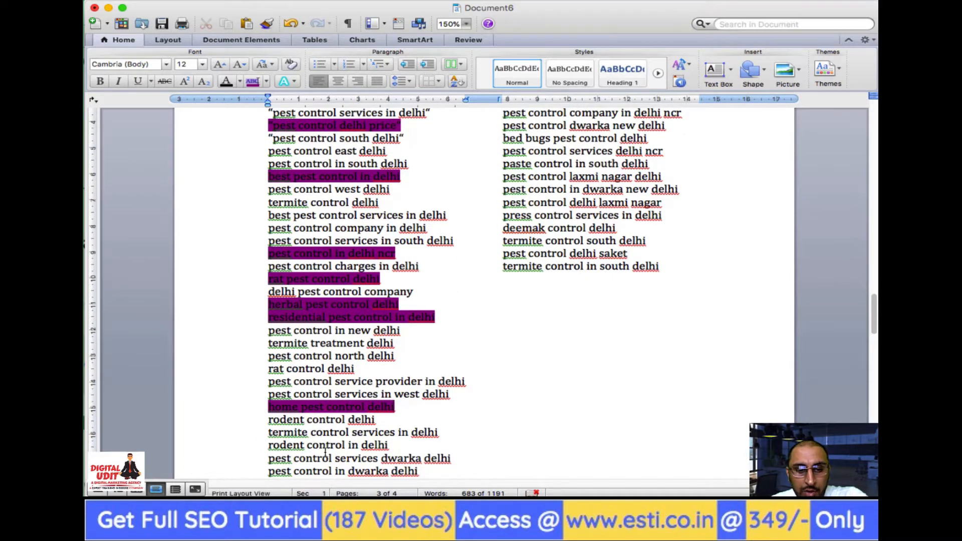
scroll(326, 451, "down", 1)
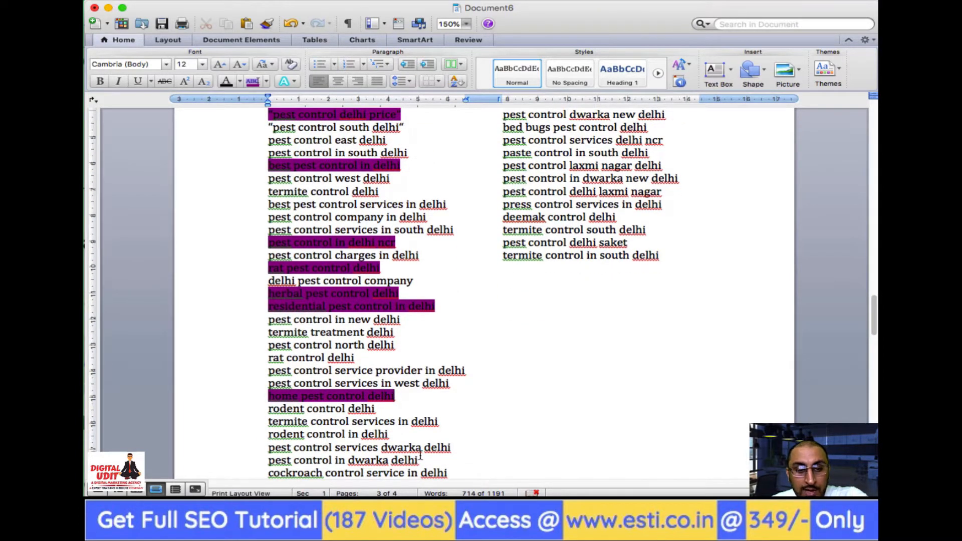
scroll(344, 460, "down", 3)
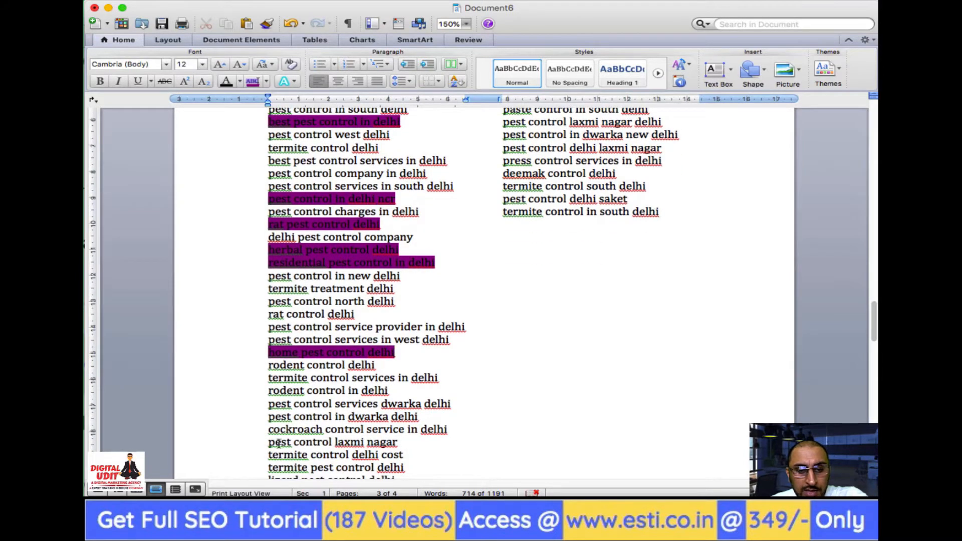
scroll(354, 448, "down", 2)
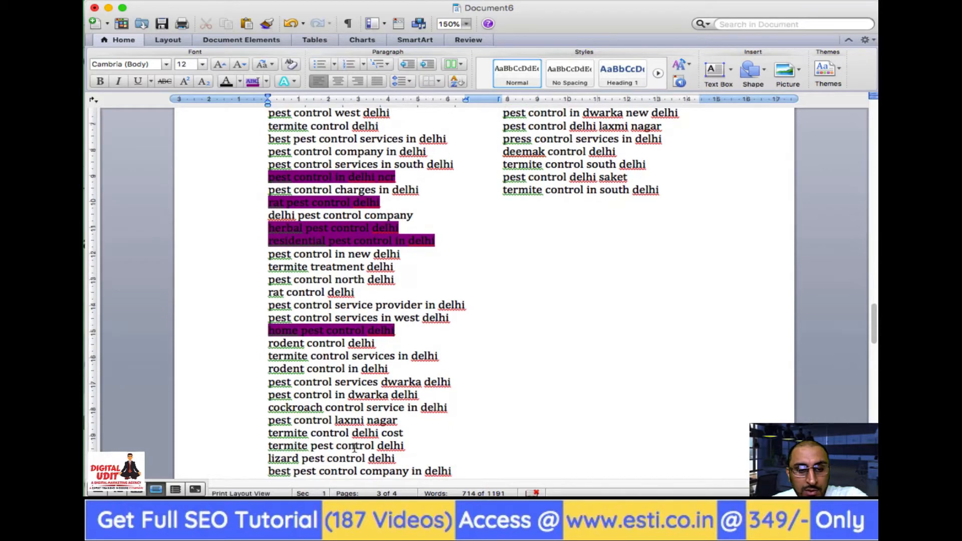
triple_click(320, 459)
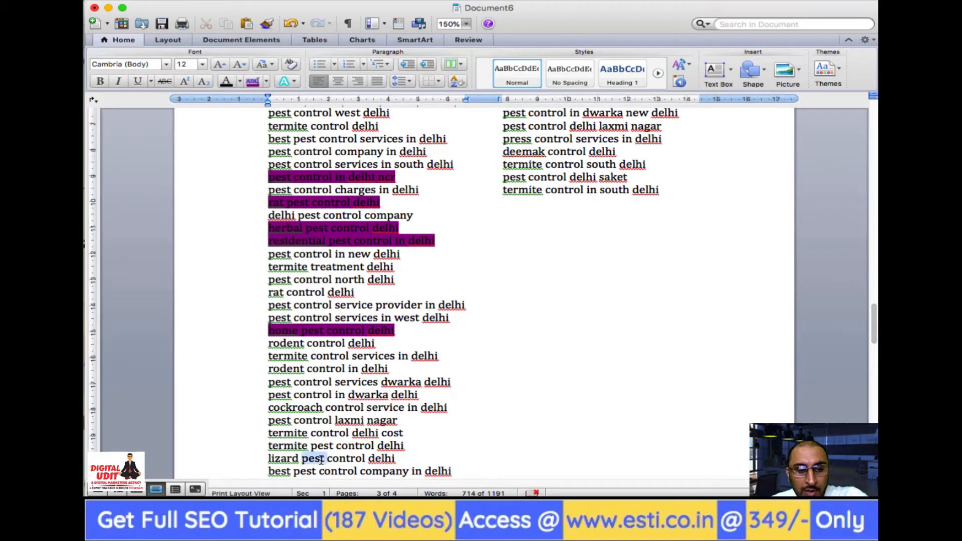
left_click(251, 81)
left_click(357, 453)
triple_click(357, 445)
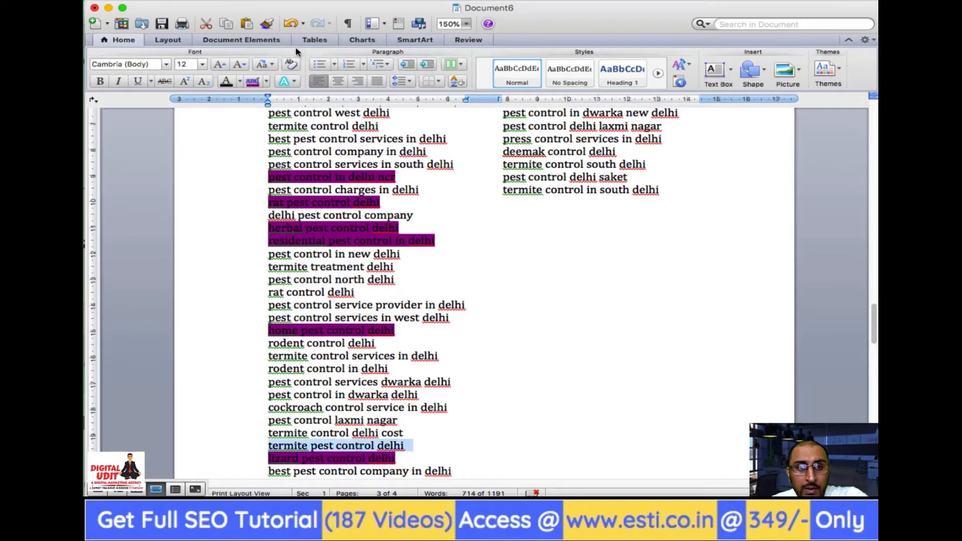
left_click(252, 81)
Delete the keyword "paste control in east delhi" from the PHRASE list.
scroll(395, 396, "down", 2)
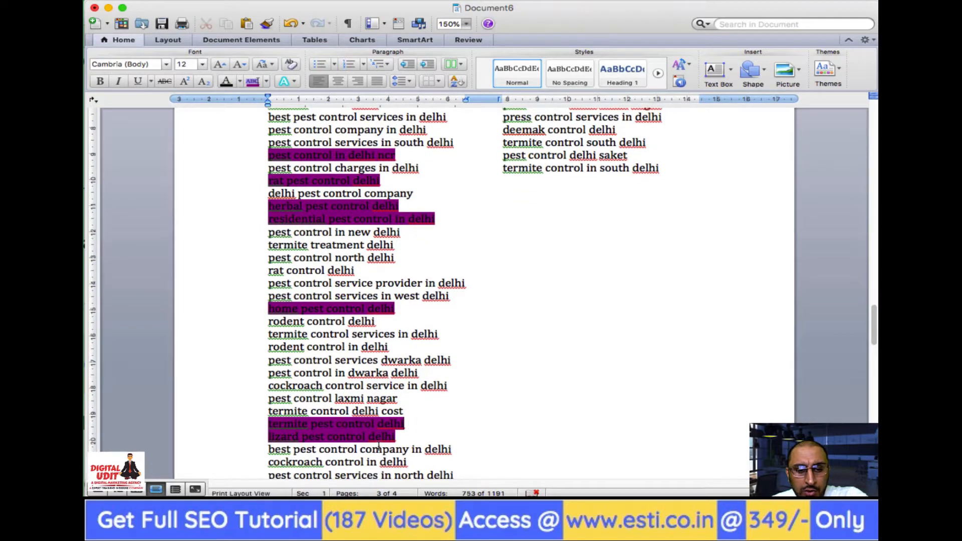
scroll(378, 445, "down", 1)
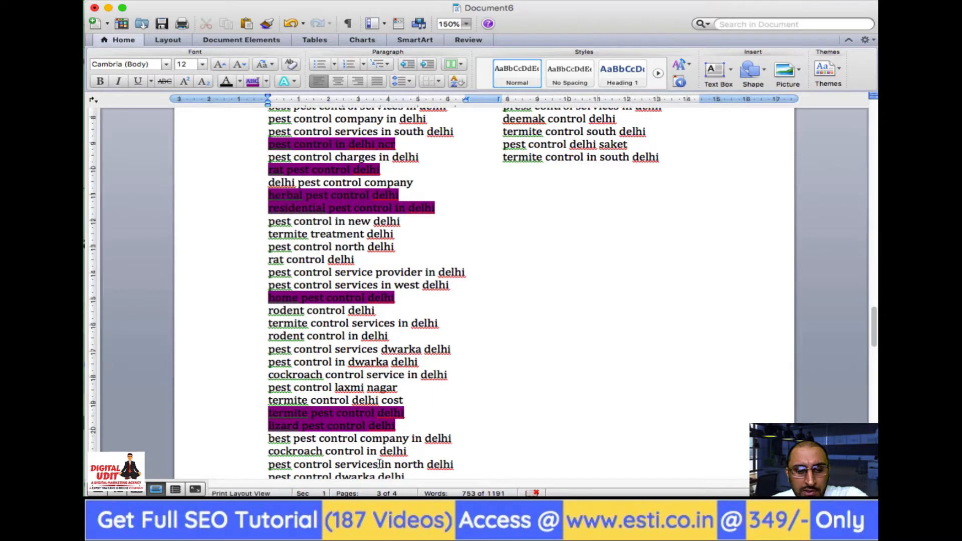
scroll(379, 464, "down", 1)
scroll(379, 464, "down", 1)
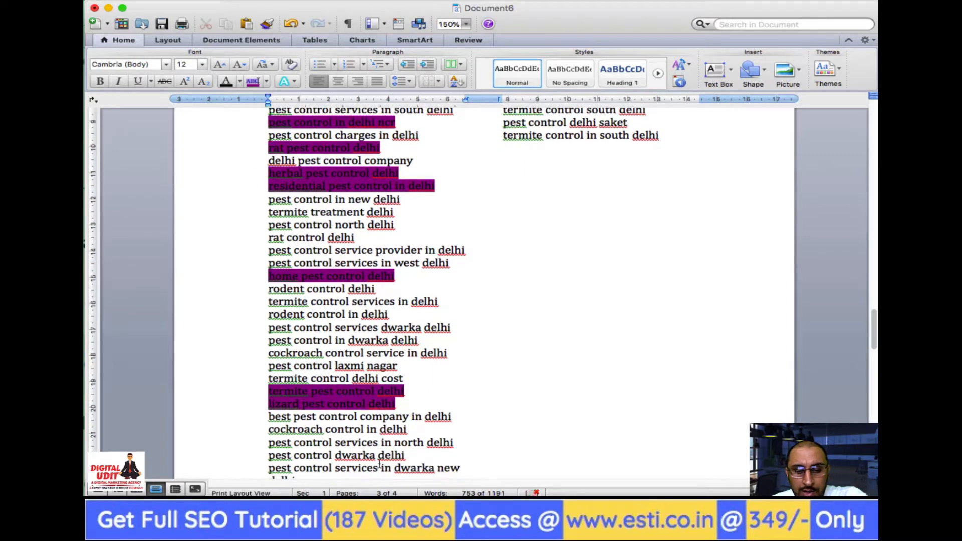
scroll(379, 464, "down", 2)
scroll(379, 462, "down", 2)
triple_click(332, 463)
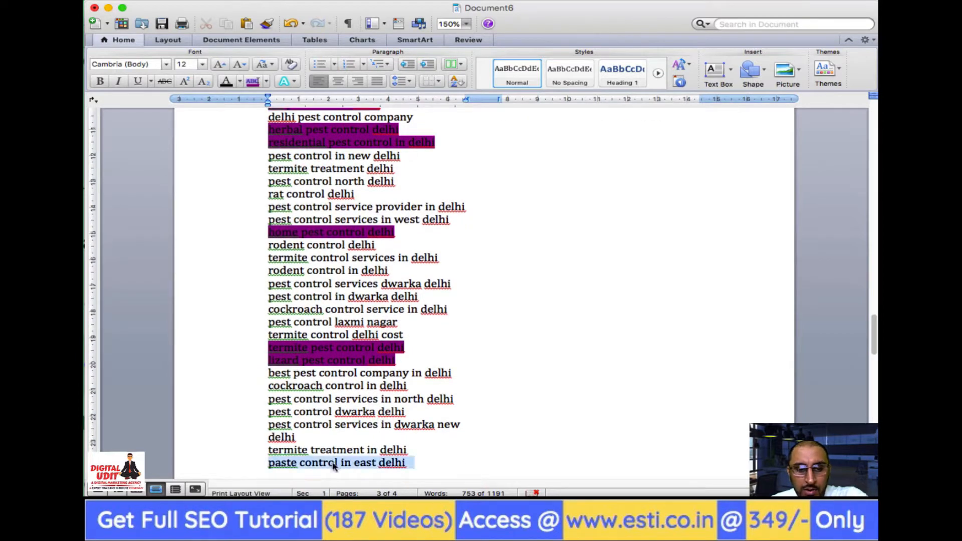
type("delhi pest control new delhi delhi")
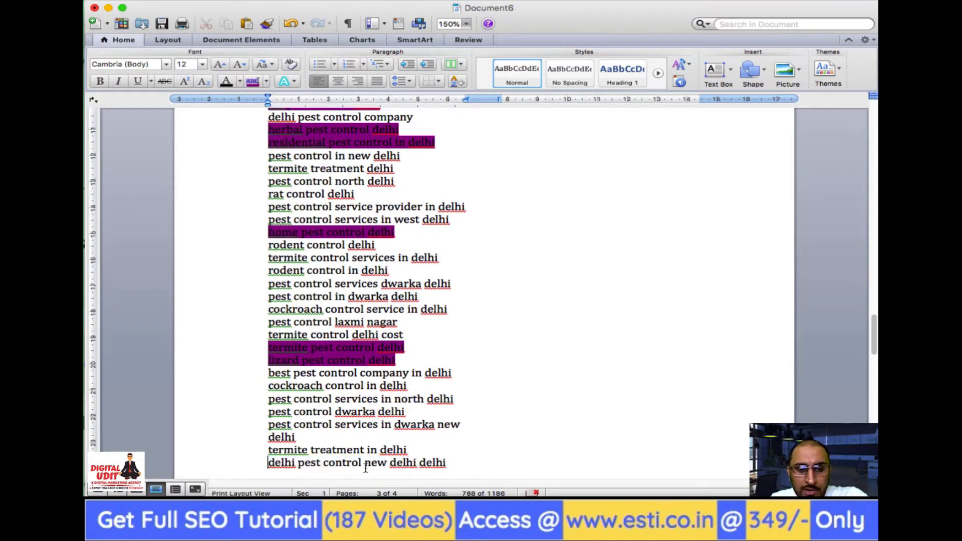
Highlight "cost of pest control in delhi", "bed bugs pest control delhi" and "pest control delhi laxmi nagar" in purple in the second column.
scroll(340, 448, "up", 20)
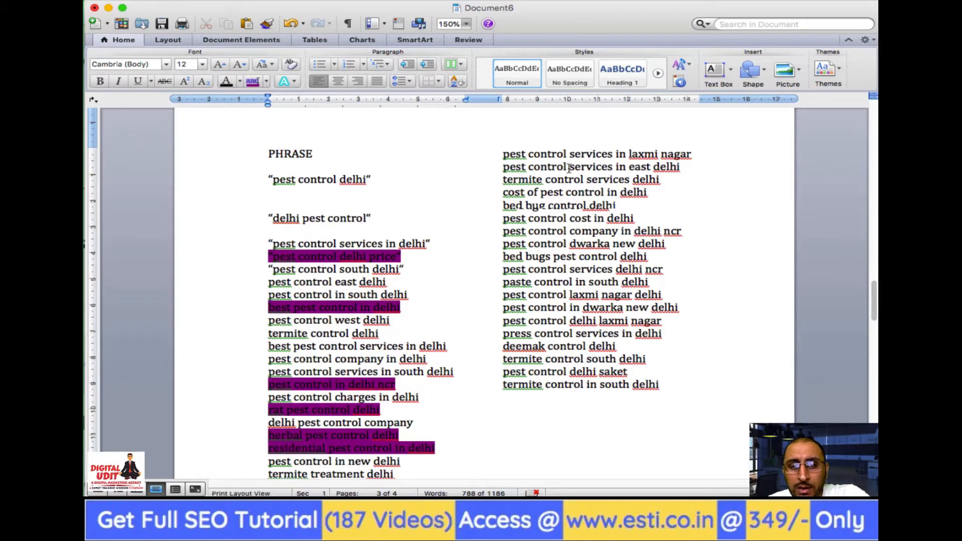
triple_click(577, 191)
left_click(253, 83)
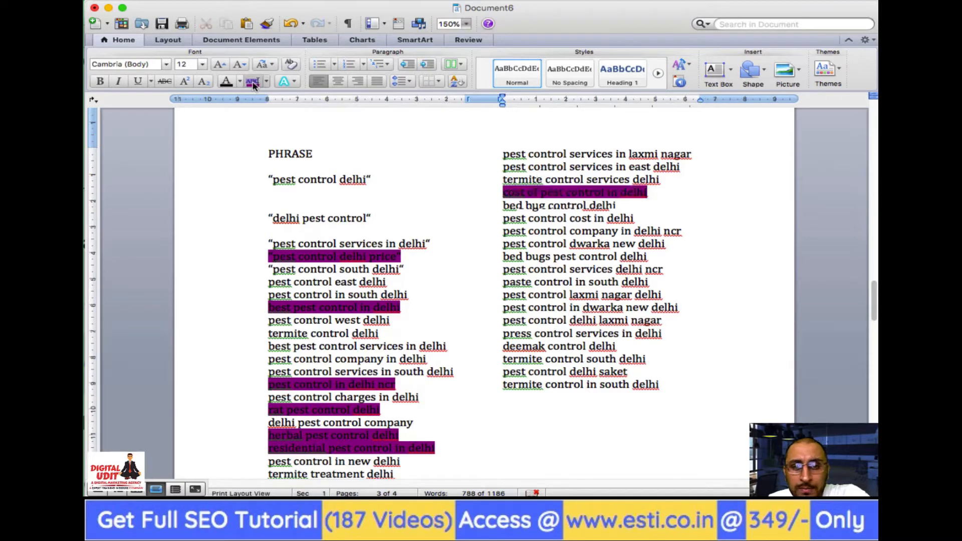
left_click(544, 214)
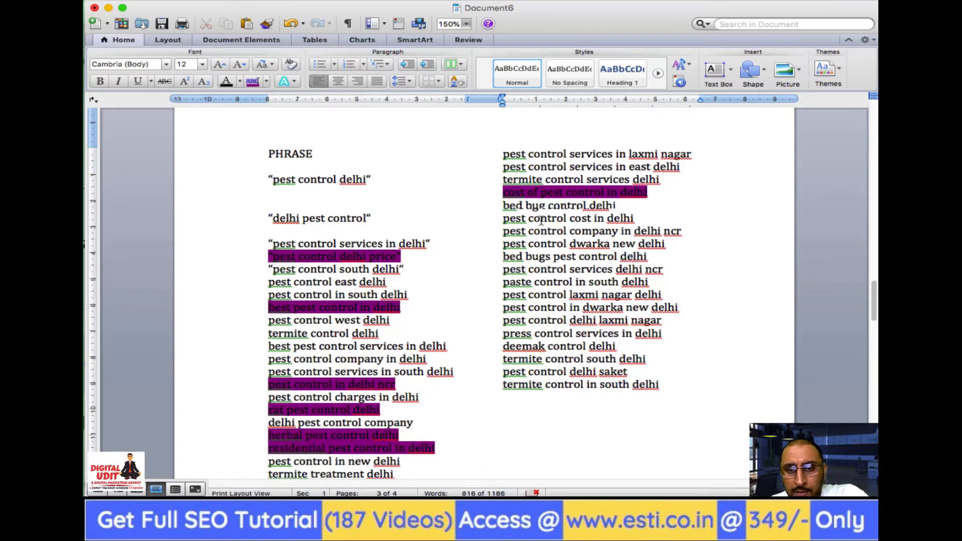
triple_click(563, 256)
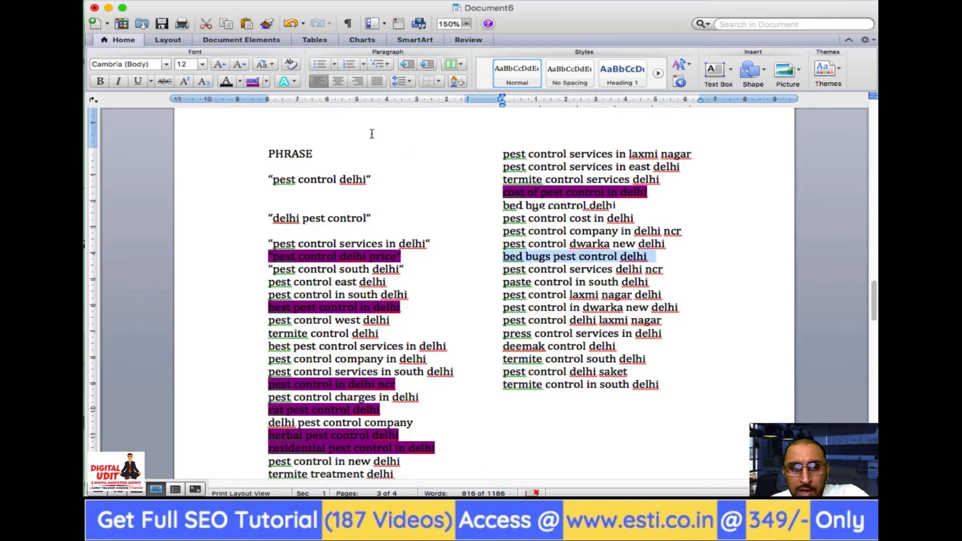
left_click(252, 81)
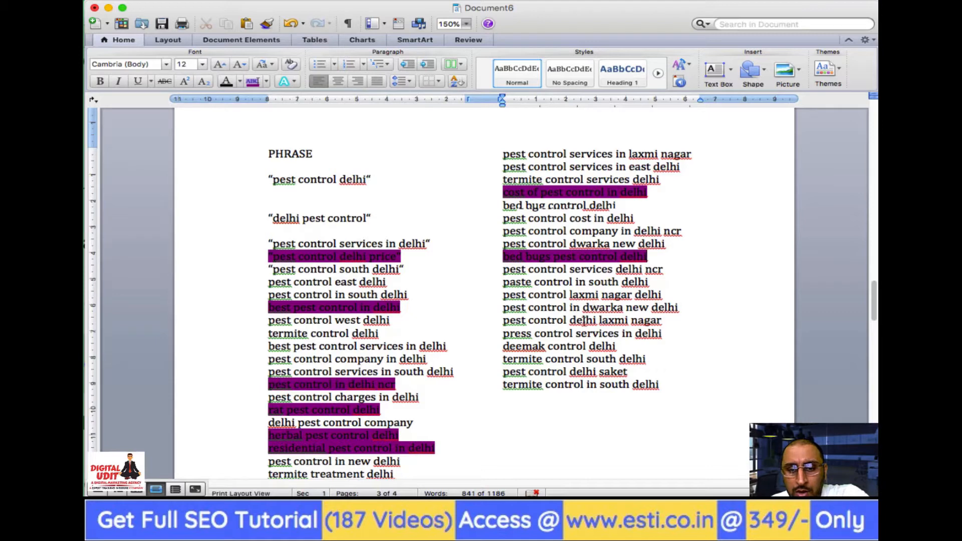
triple_click(570, 321)
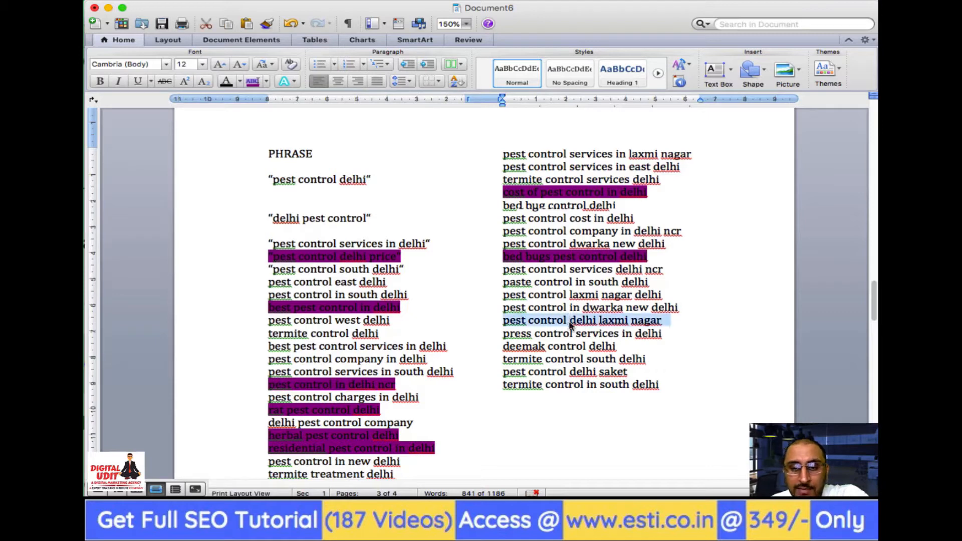
left_click(252, 82)
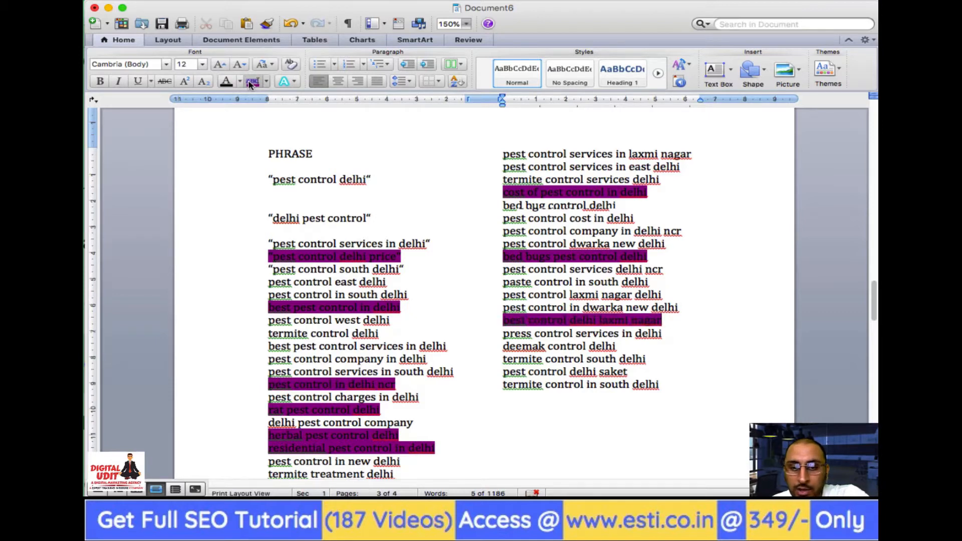
Delete the keyword "press control services in delhi" and highlight "pest control delhi saket" in purple.
left_click(549, 334)
triple_click(548, 334)
key("BackSpace")
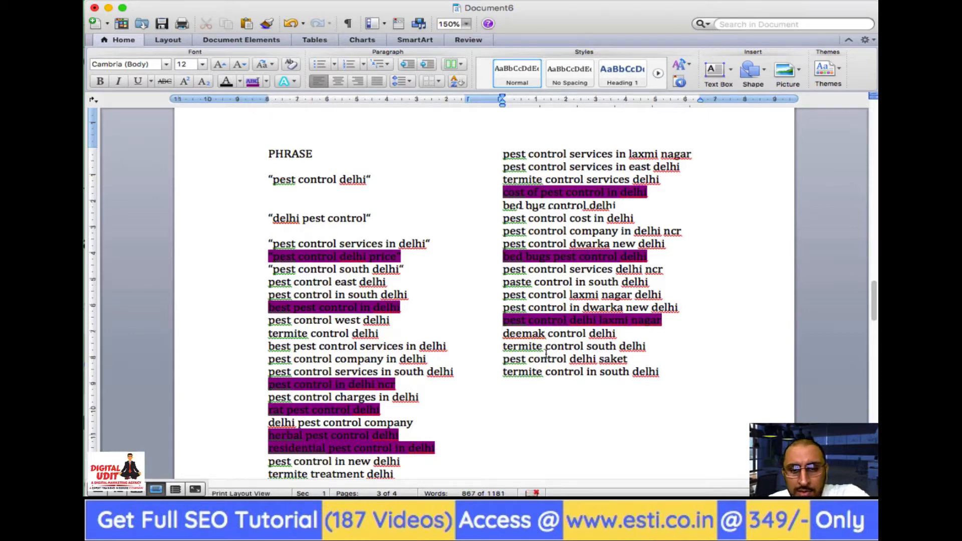
triple_click(548, 358)
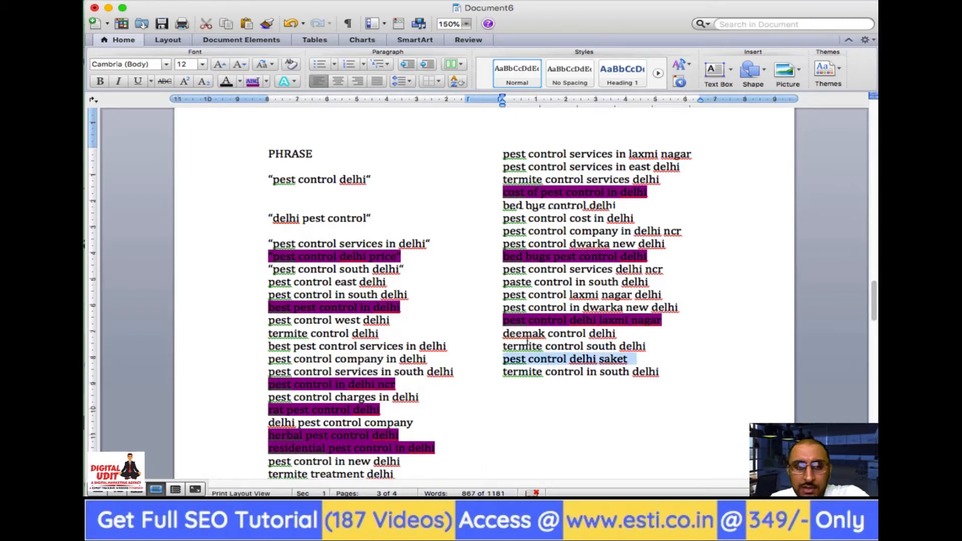
left_click(253, 81)
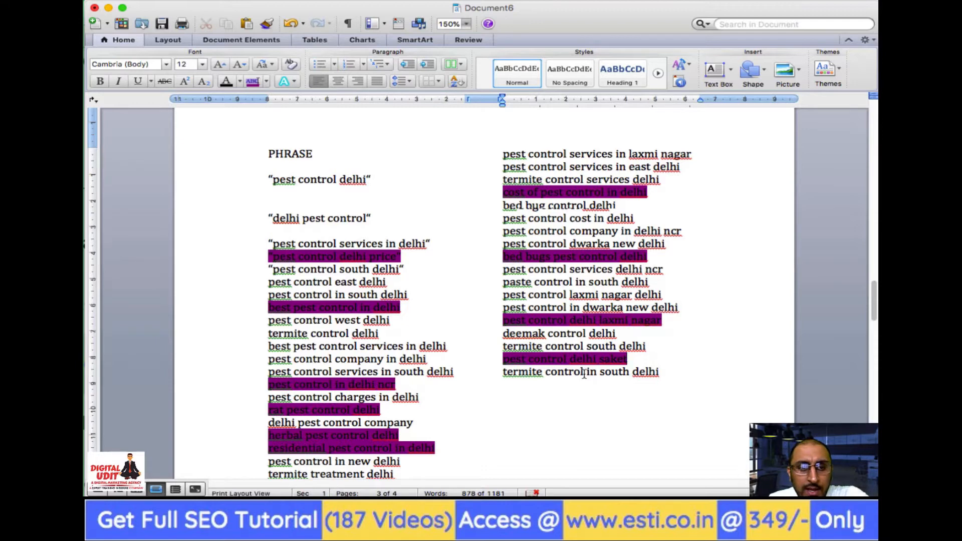
Add the quoted phrase keyword "pest control services delhi" on a new line below "pest control delhi" under the PHRASE heading.
scroll(584, 374, "down", 10)
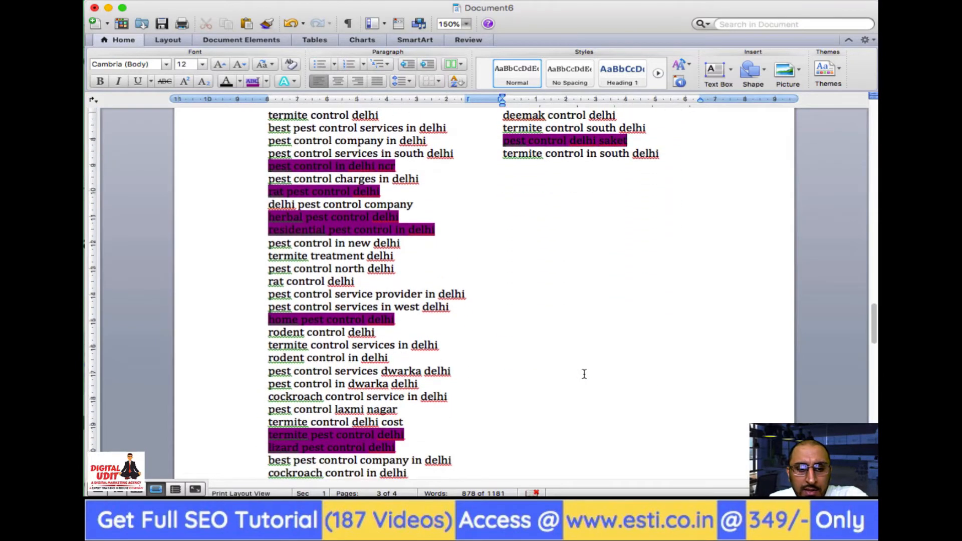
scroll(584, 375, "up", 13)
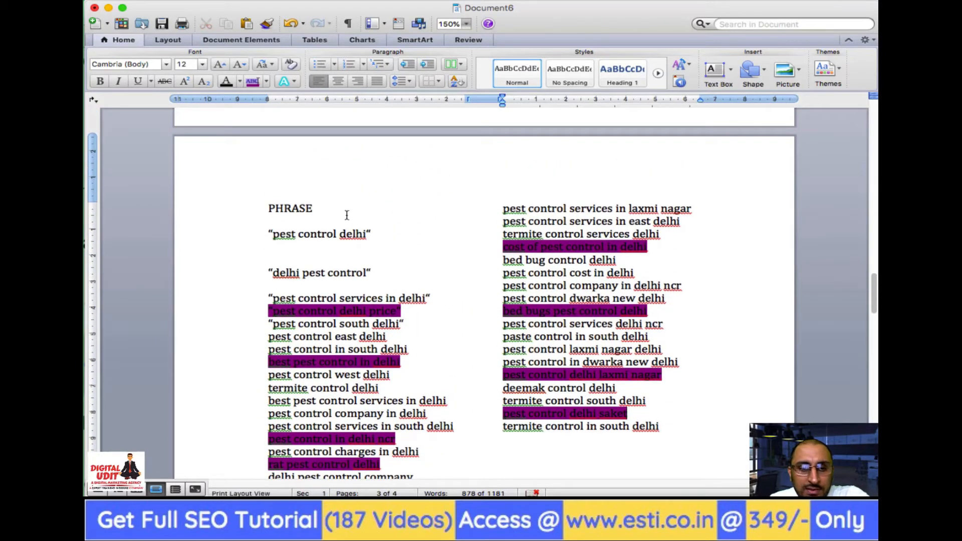
left_click(383, 233)
key("Return")
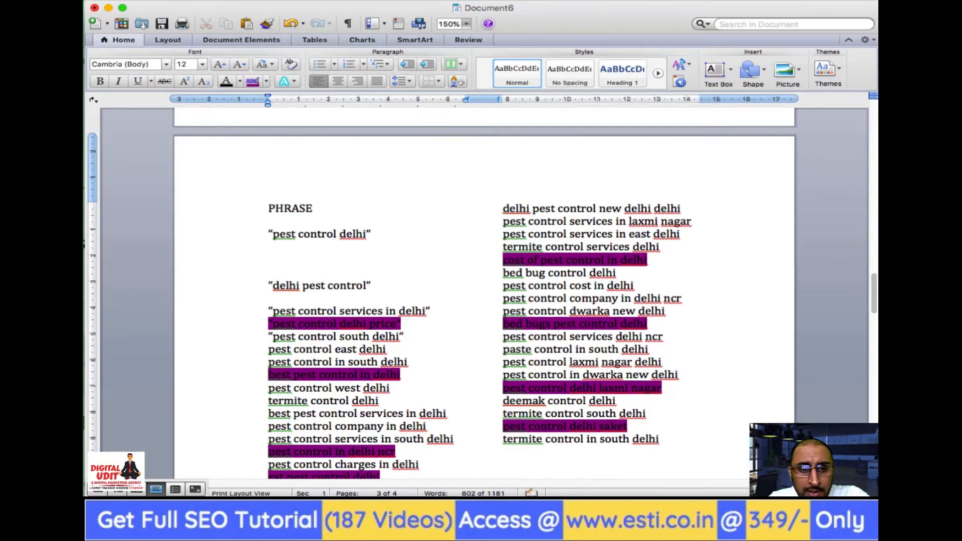
type("\"")
type("pest")
type(" control")
type(" se")
type("rvic")
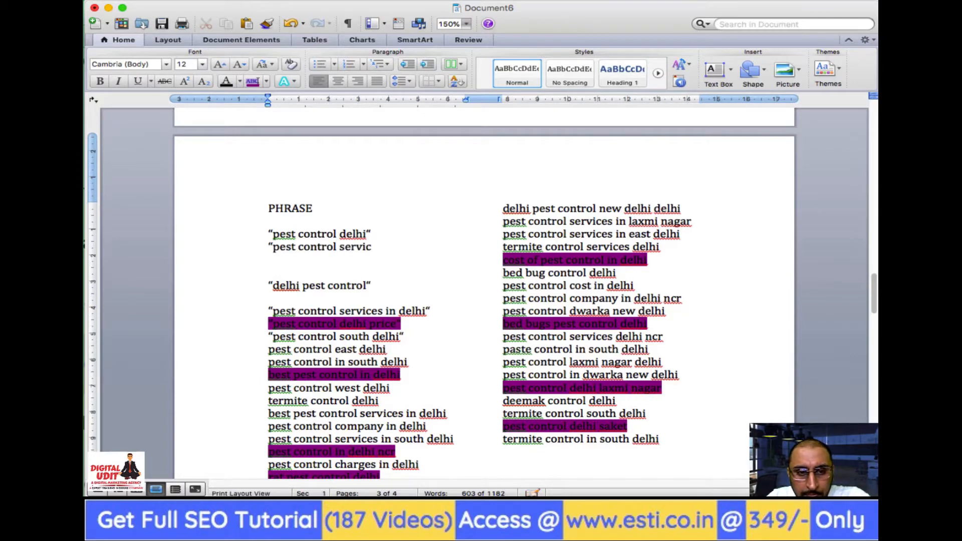
type("es delhi")
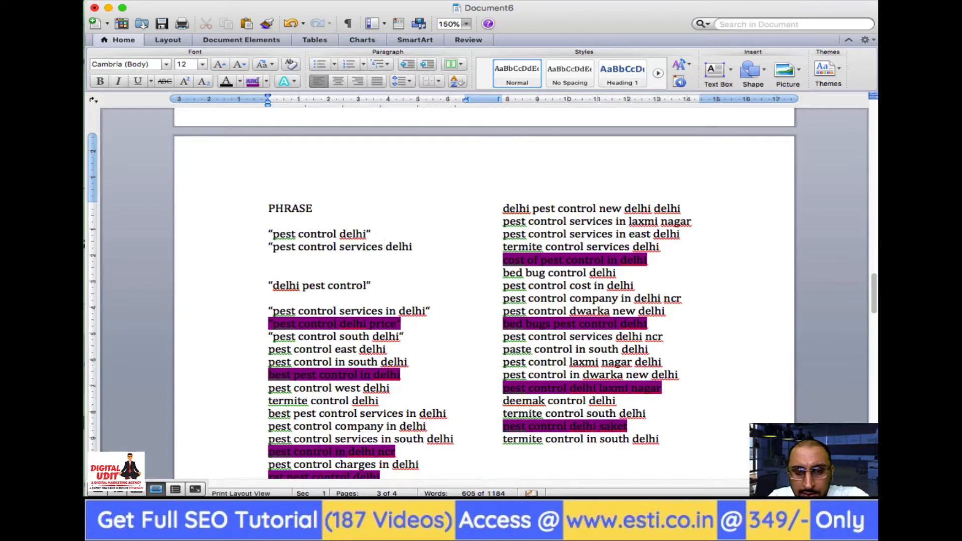
type("\"")
Add the quoted phrase keyword "pest control company delhi" on the line below "pest control services delhi".
key("Return")
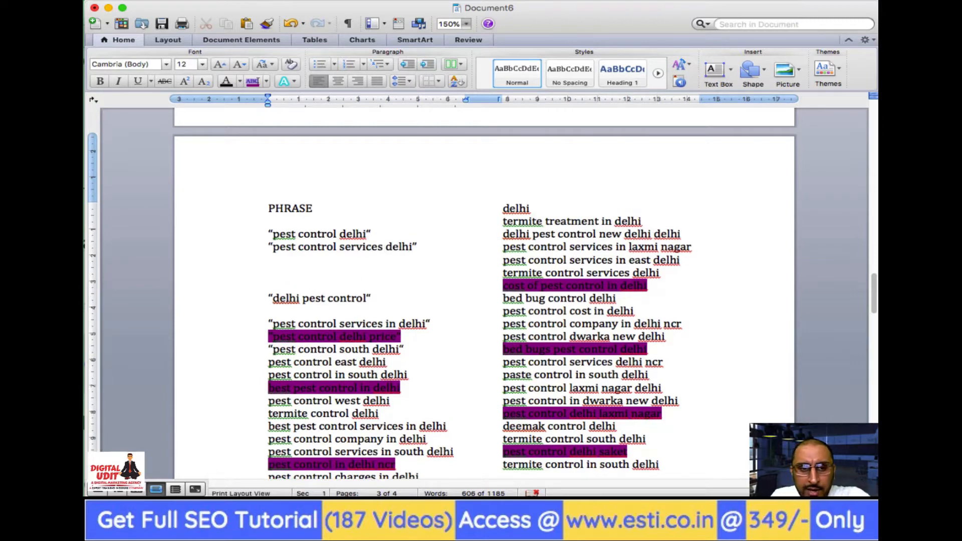
type("\"\"")
type("pest cont")
type("rol compan")
type("y delhi”")
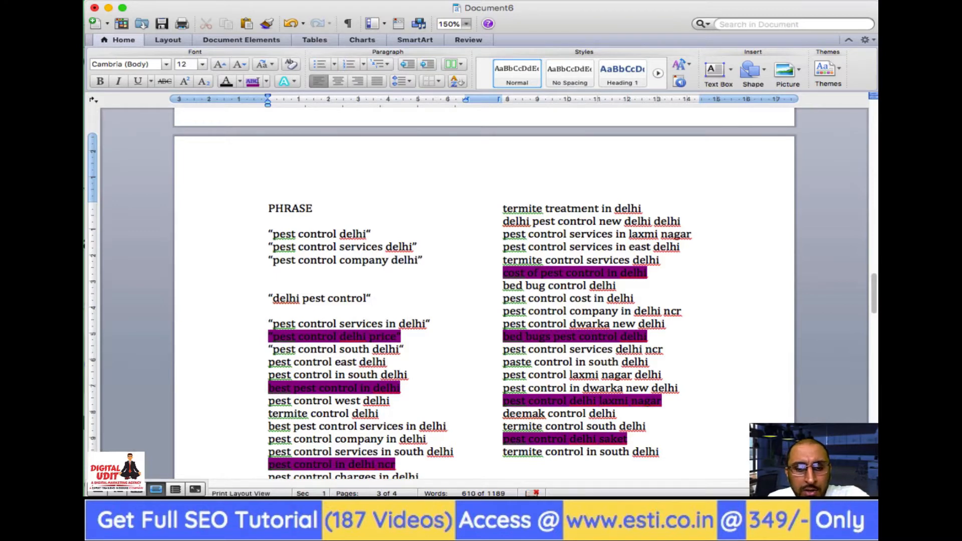
Highlight "pest control services in delhi" and "best pest control services in delhi" in purple in the PHRASE list.
triple_click(346, 325)
left_click(252, 81)
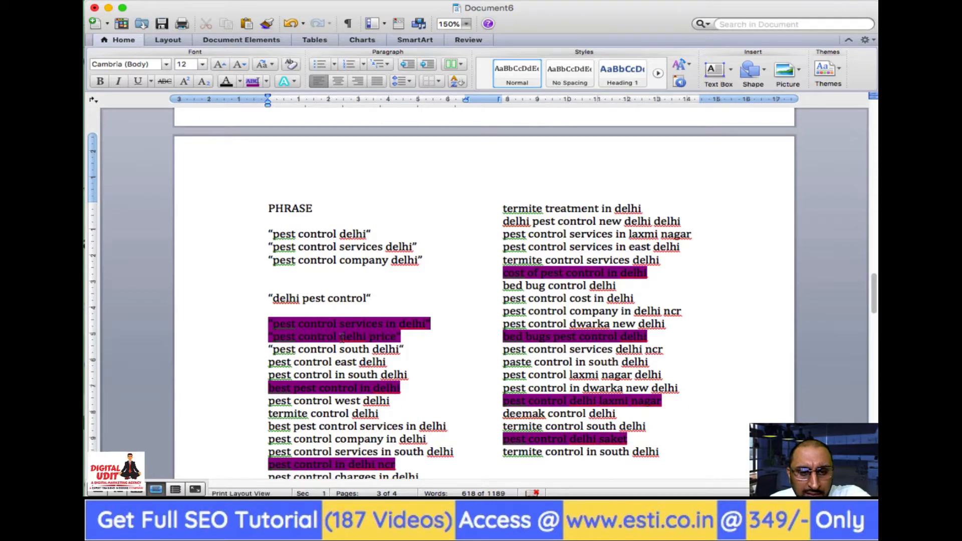
scroll(339, 367, "down", 2)
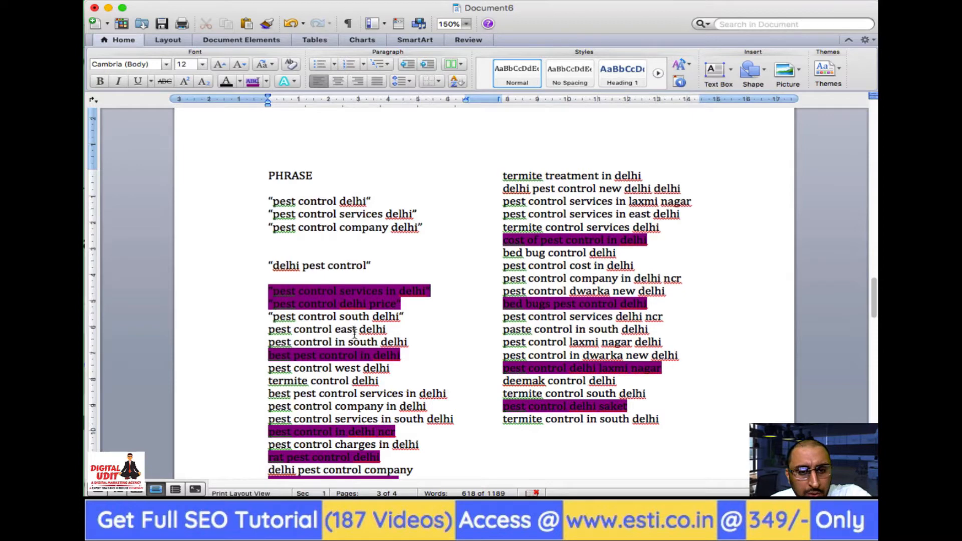
scroll(353, 323, "down", 4)
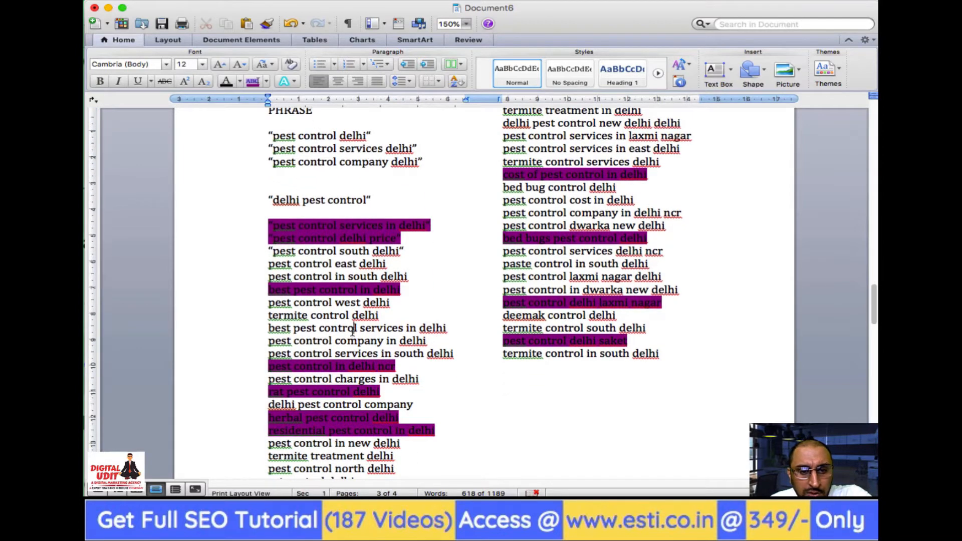
triple_click(352, 330)
left_click(252, 81)
Highlight the keyword "pest control company in delhi" in purple in the PHRASE list.
left_click(346, 371)
triple_click(359, 340)
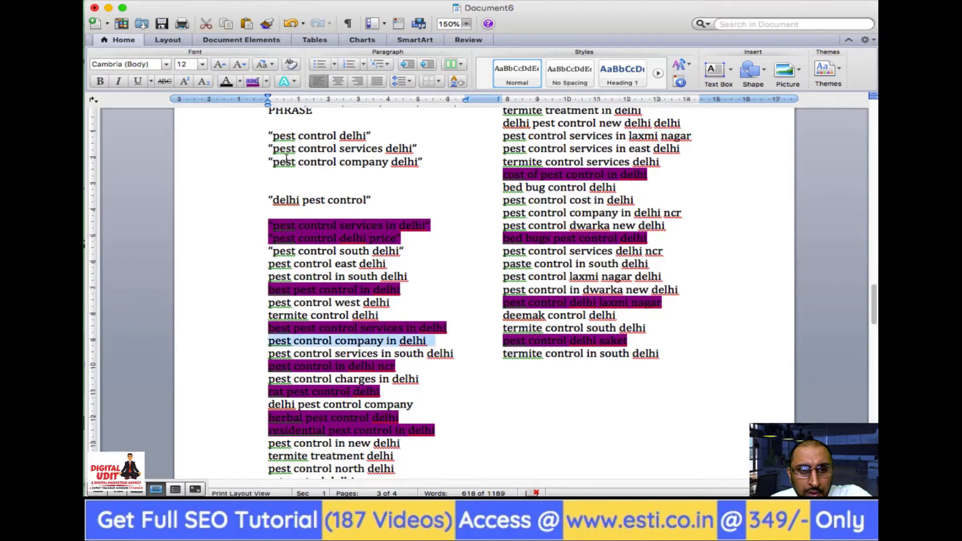
left_click(252, 82)
left_click(364, 354)
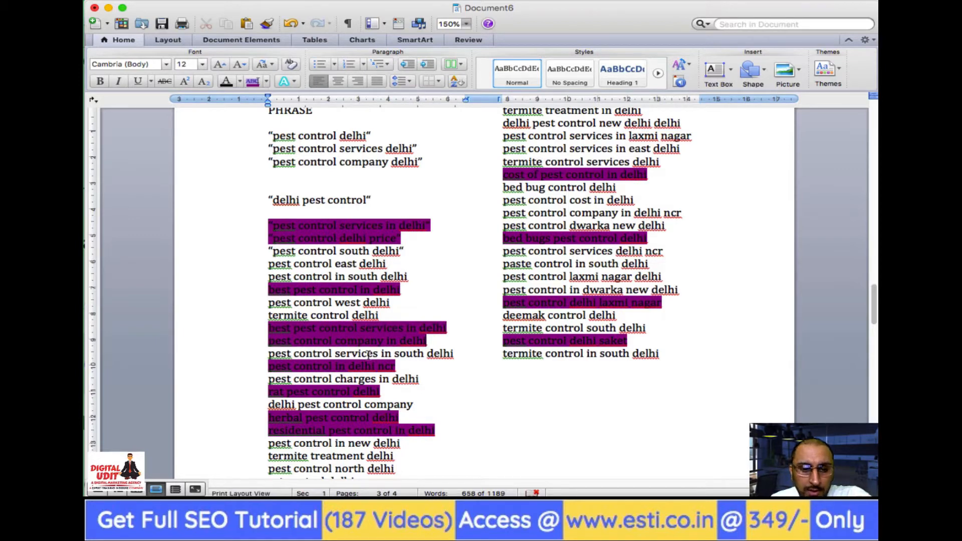
scroll(368, 354, "down", 3)
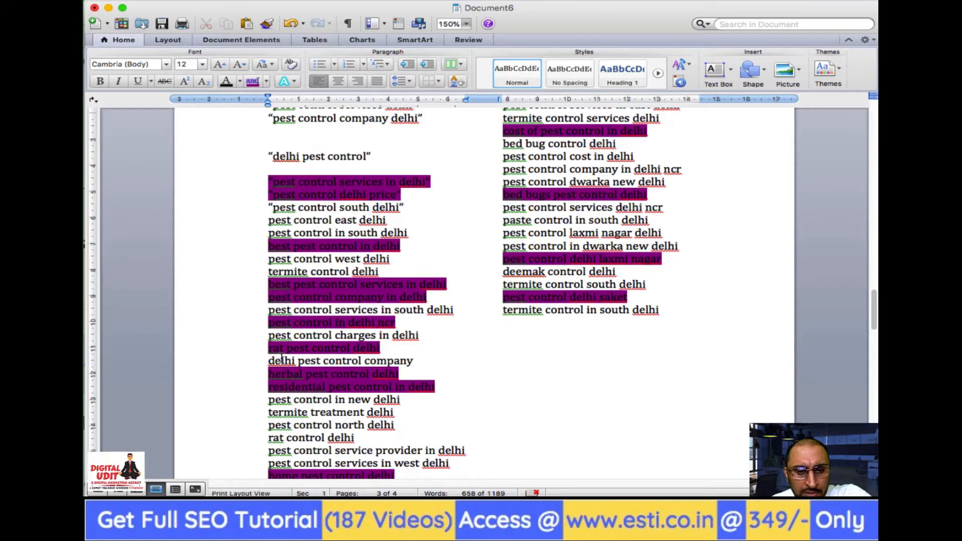
scroll(281, 358, "down", 5)
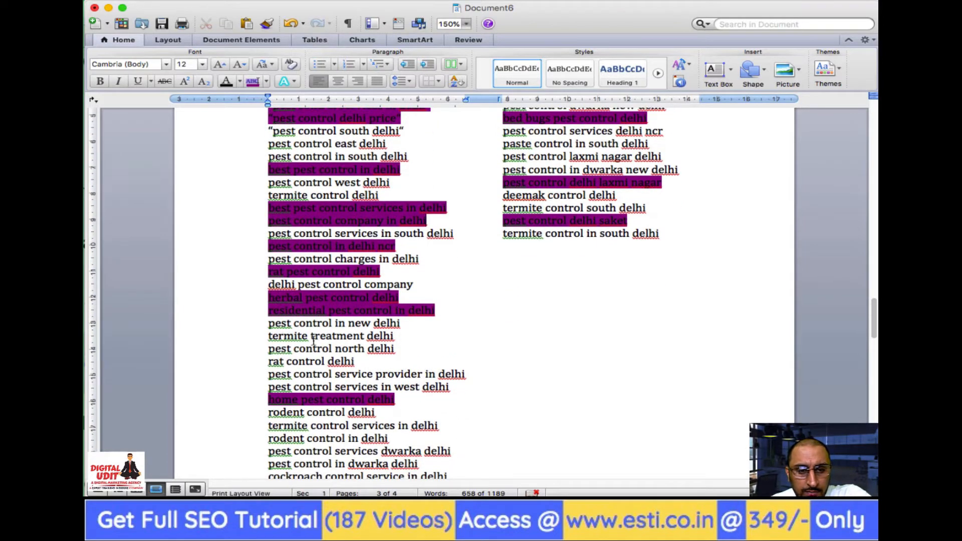
Highlight the keyword "best pest control company in delhi" in purple in the PHRASE list.
triple_click(338, 387)
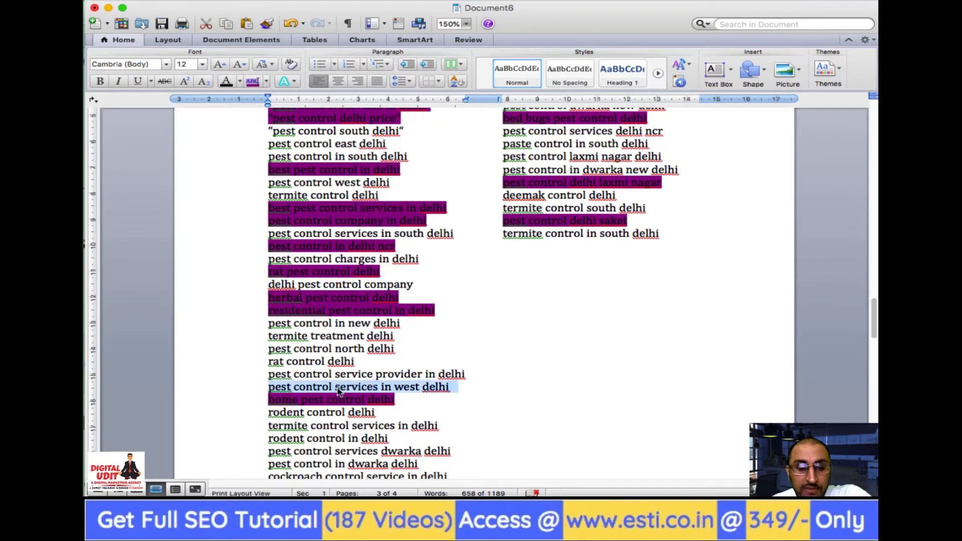
scroll(337, 392, "down", 2)
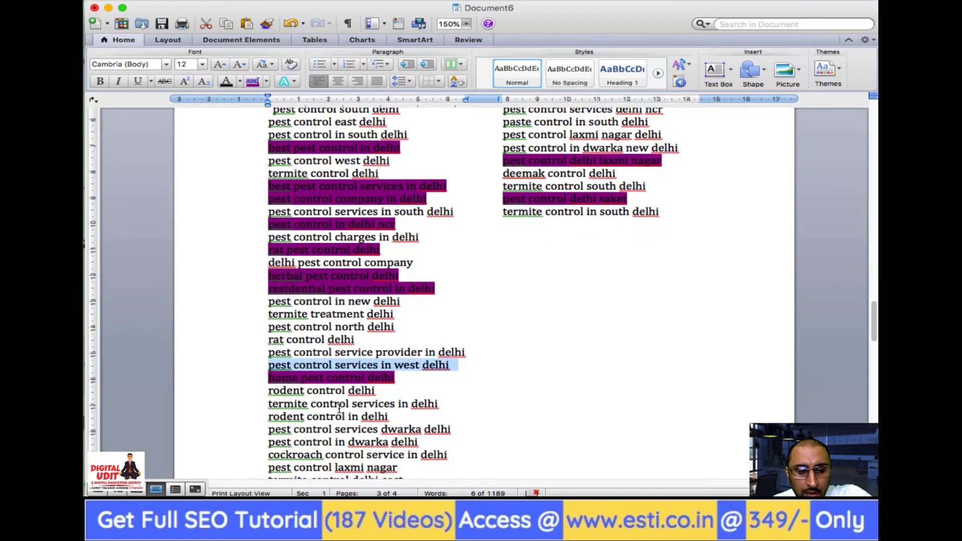
triple_click(339, 406)
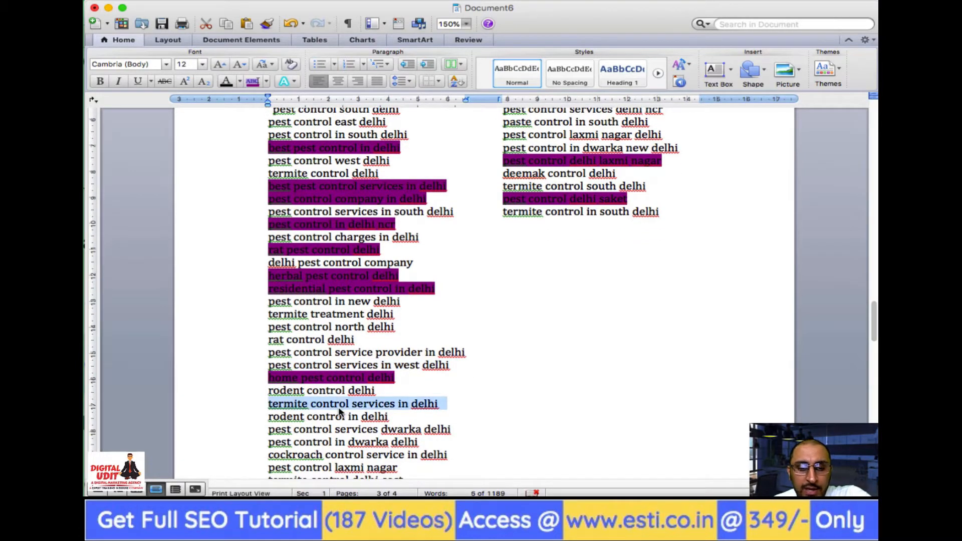
scroll(339, 412, "down", 8)
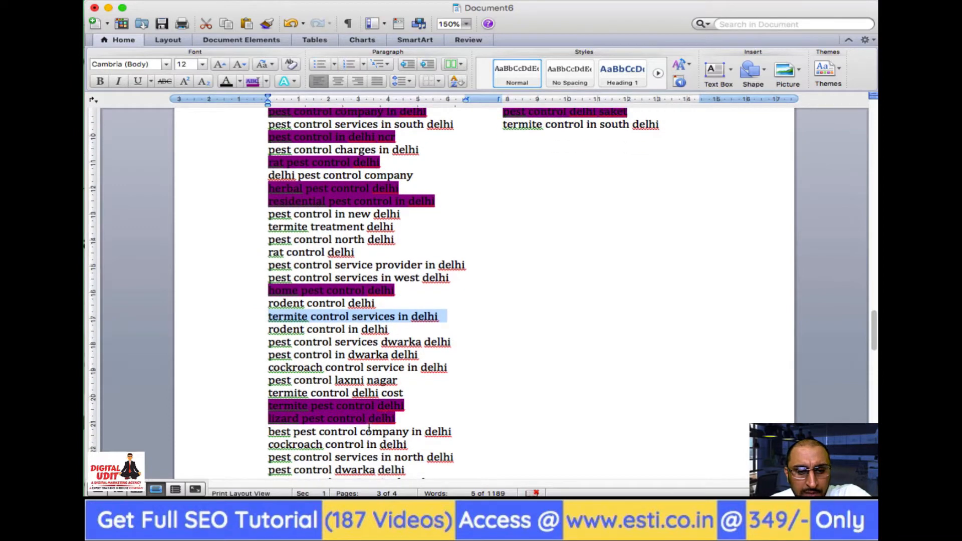
triple_click(369, 429)
left_click(252, 82)
left_click(329, 403)
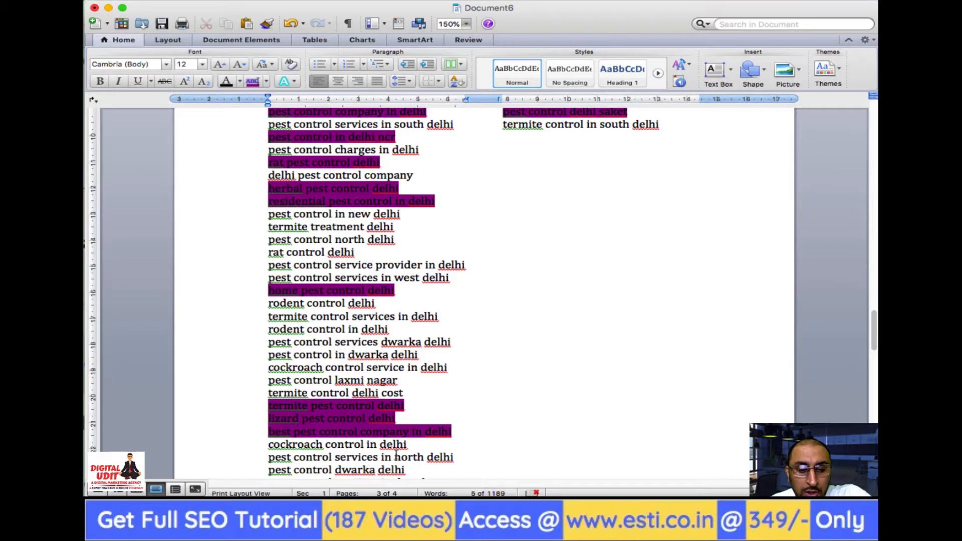
Highlight the keyword "pest control company in delhi ncr" in purple in the second column of the PHRASE list.
scroll(370, 462, "down", 2)
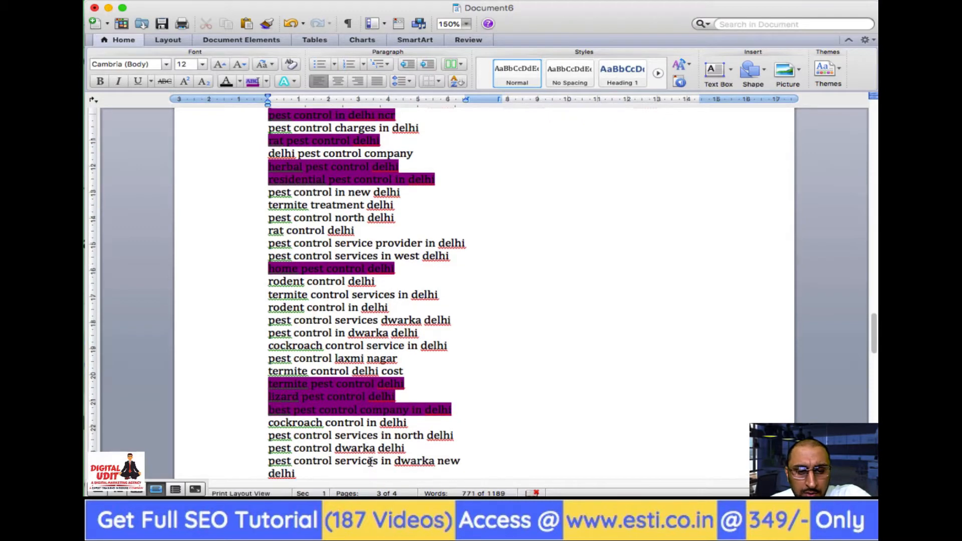
scroll(370, 461, "down", 3)
scroll(371, 461, "up", 15)
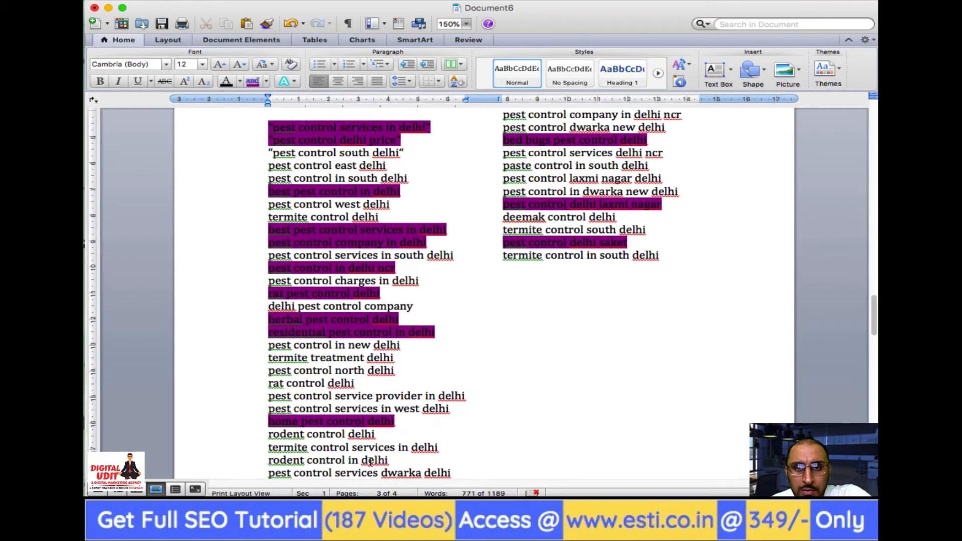
scroll(371, 461, "up", 1)
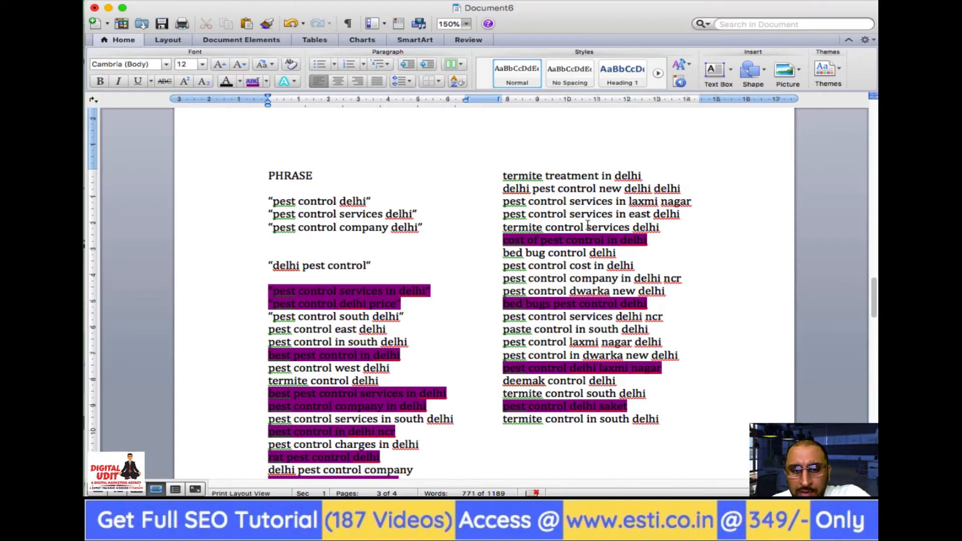
triple_click(575, 281)
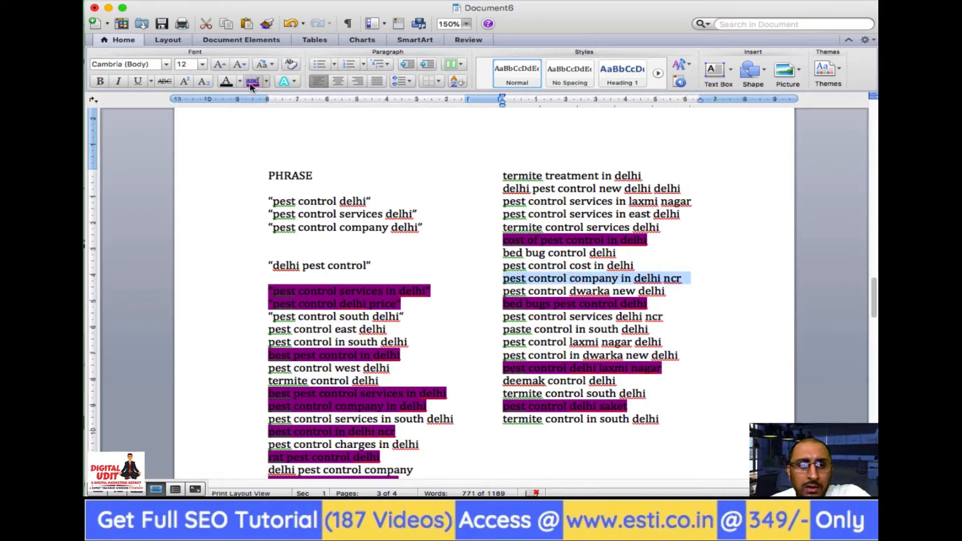
left_click(252, 81)
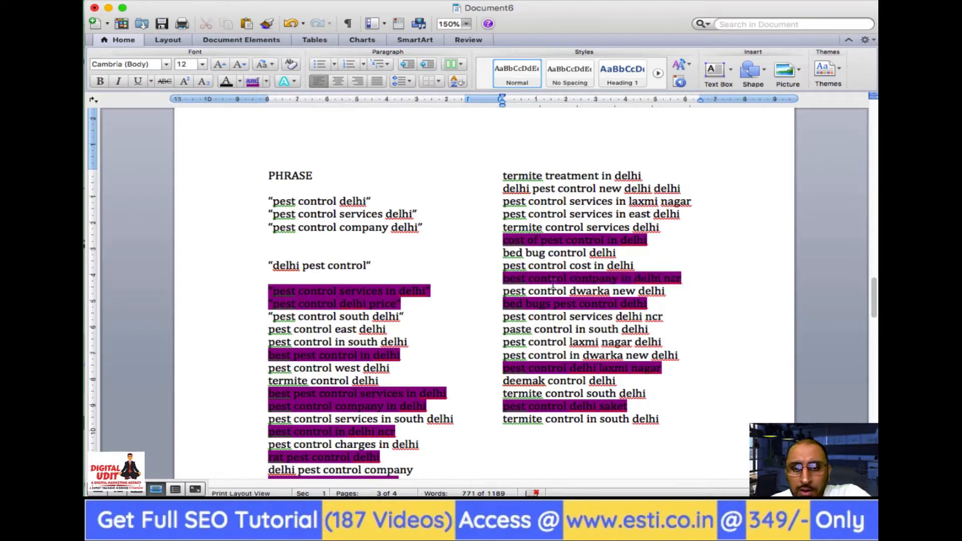
Highlight "pest control services delhi ncr" in purple and delete the misspelled keyword "paste control in south delhi" below it.
triple_click(582, 316)
left_click(253, 81)
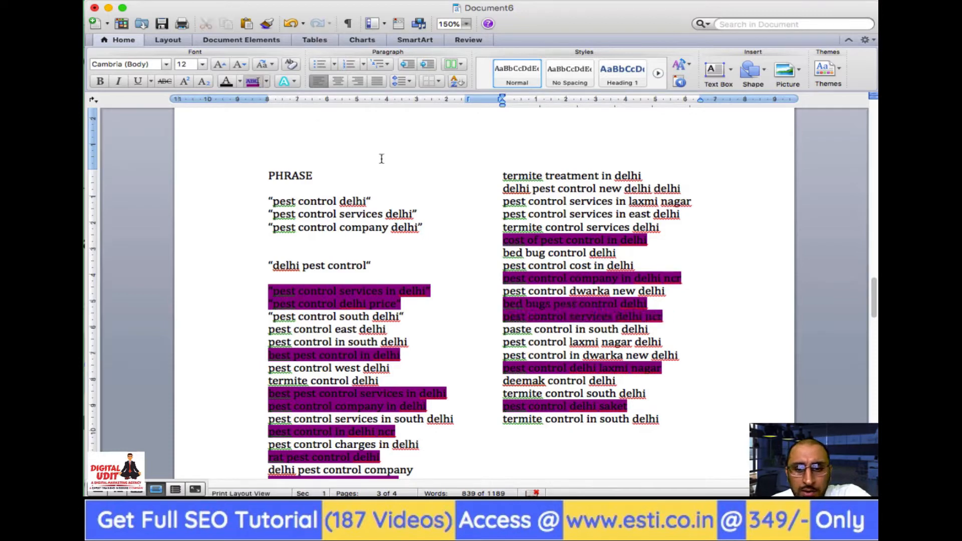
triple_click(544, 331)
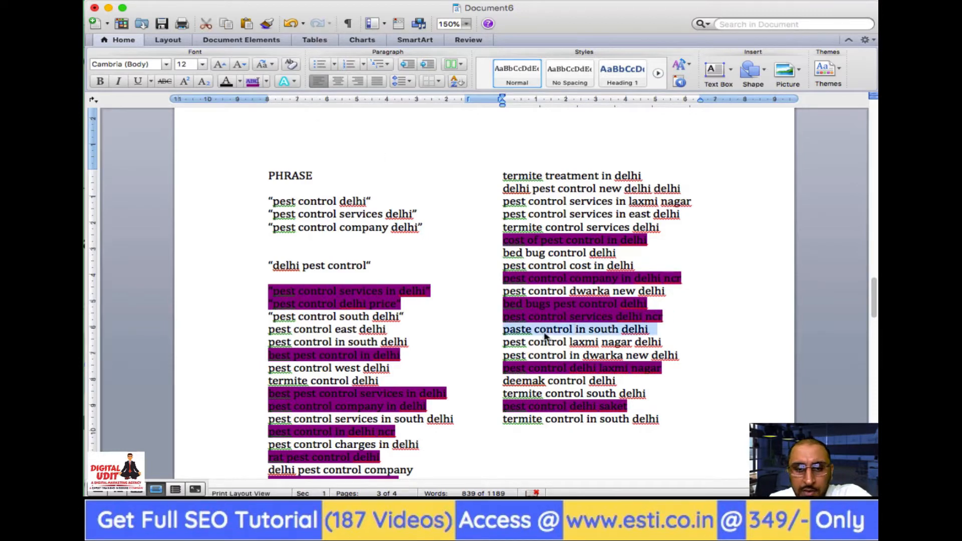
key("Delete")
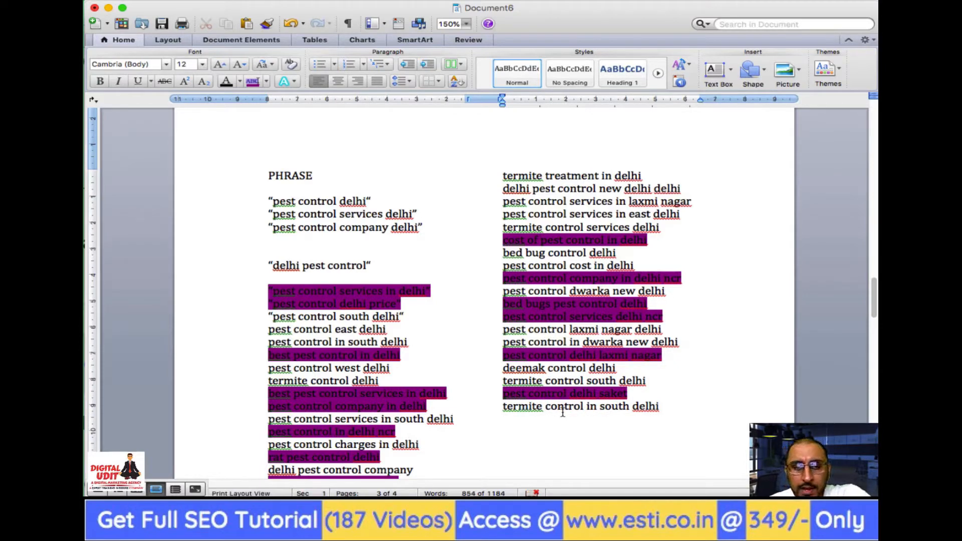
Add the quoted phrase keyword "pest control east delhi" on a new line below "pest control company delhi".
left_click(432, 228)
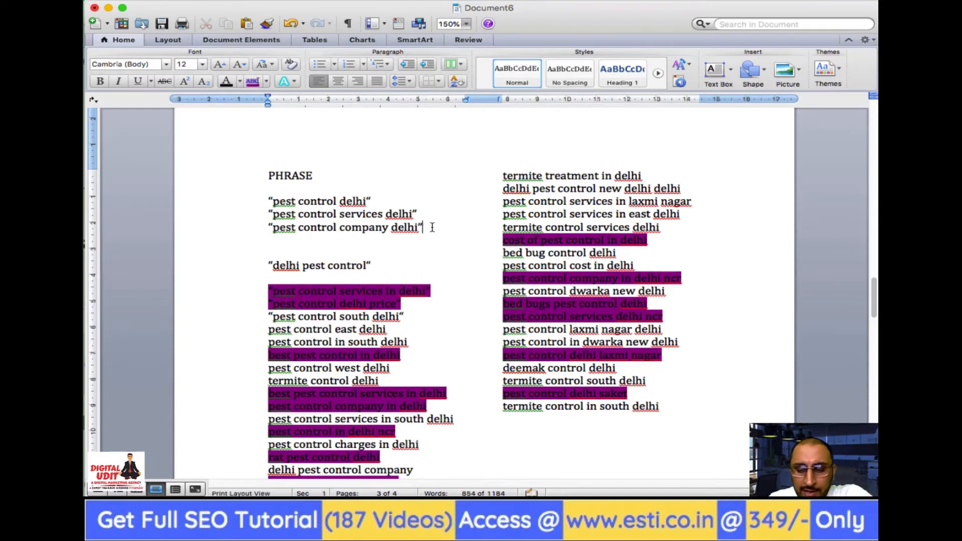
key("Return")
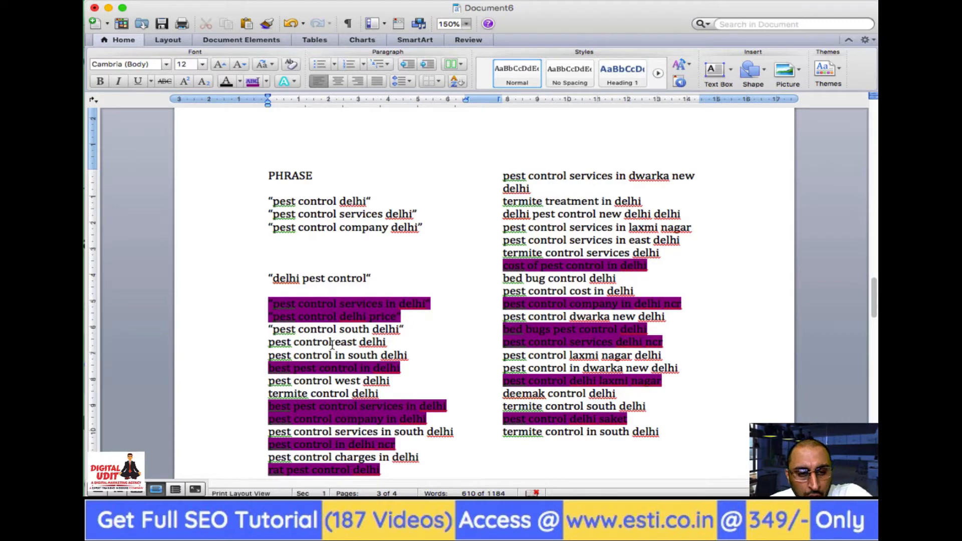
scroll(332, 344, "down", 5)
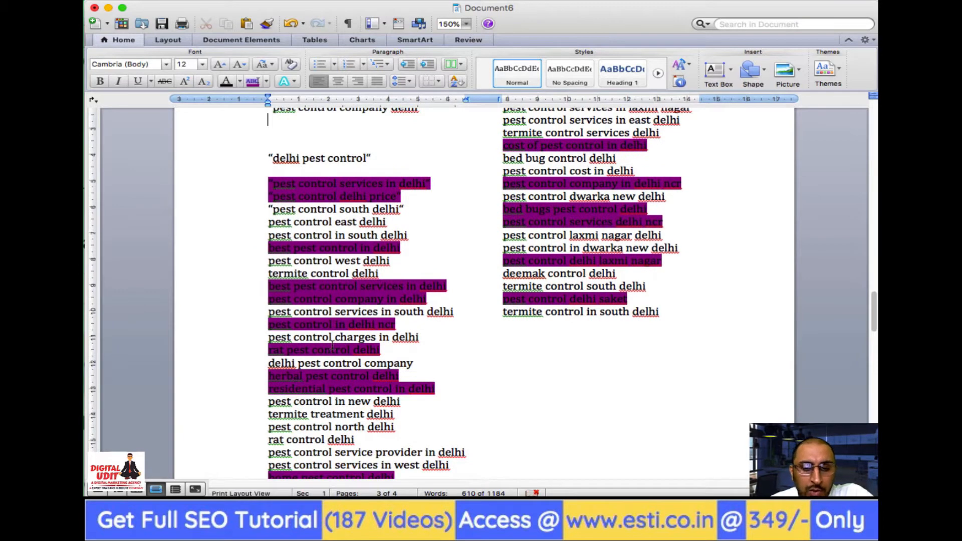
scroll(332, 344, "down", 1)
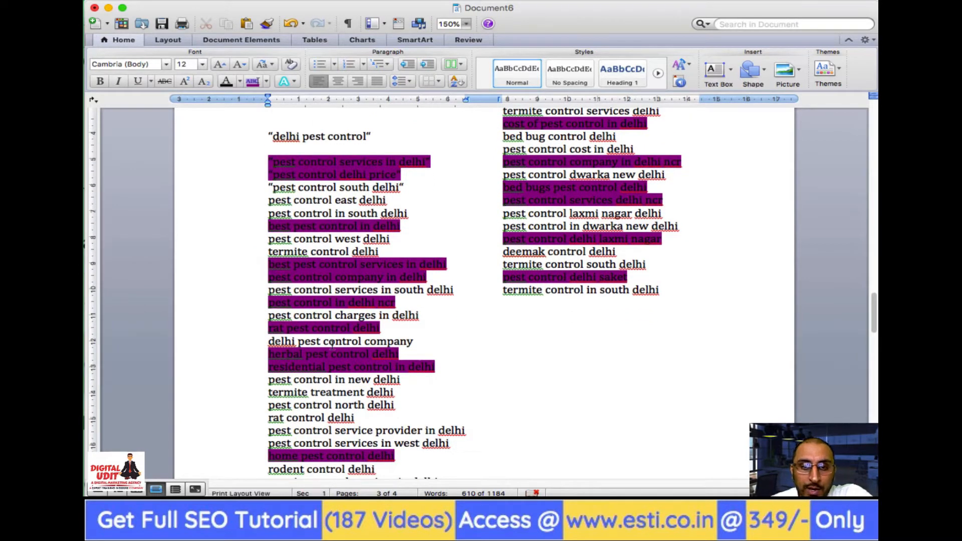
scroll(332, 344, "up", 2)
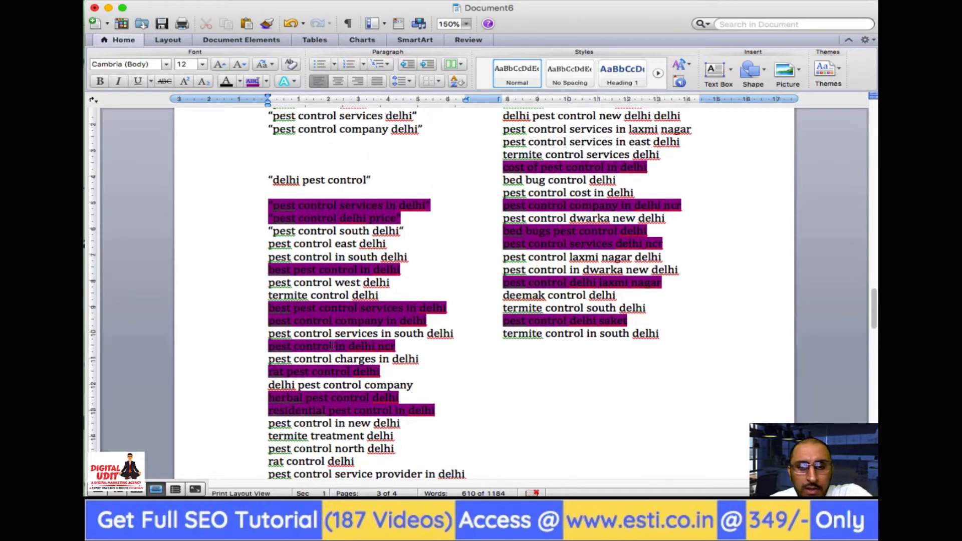
scroll(332, 344, "up", 2)
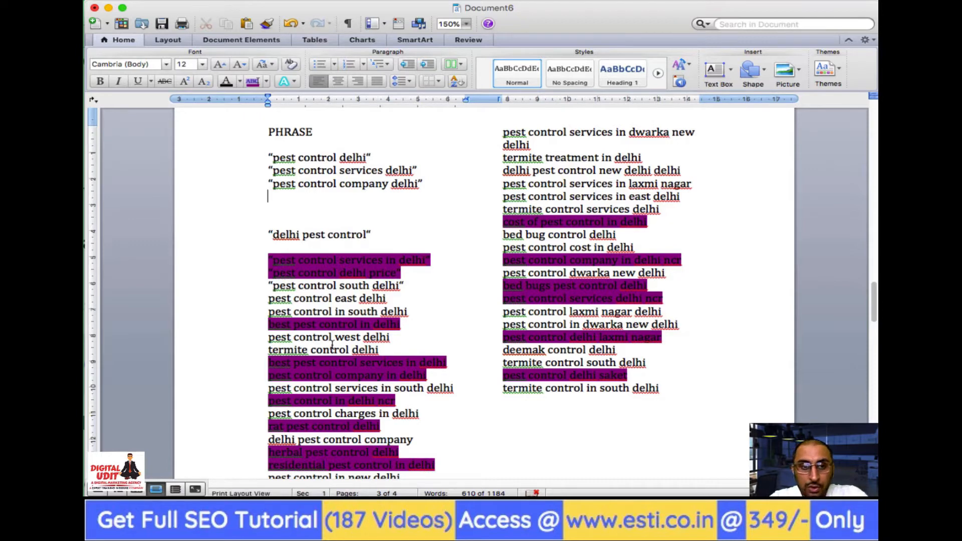
type("\"pest co")
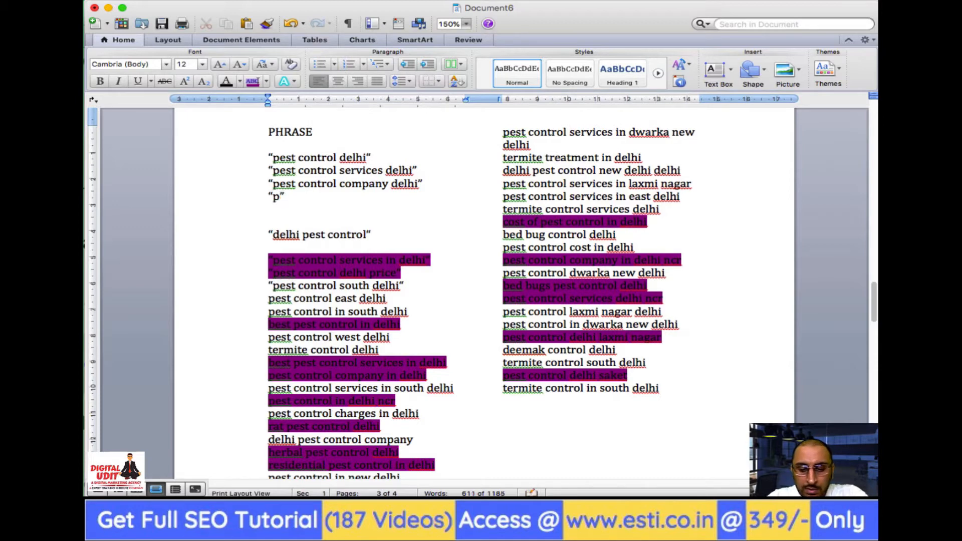
type("ntrol e")
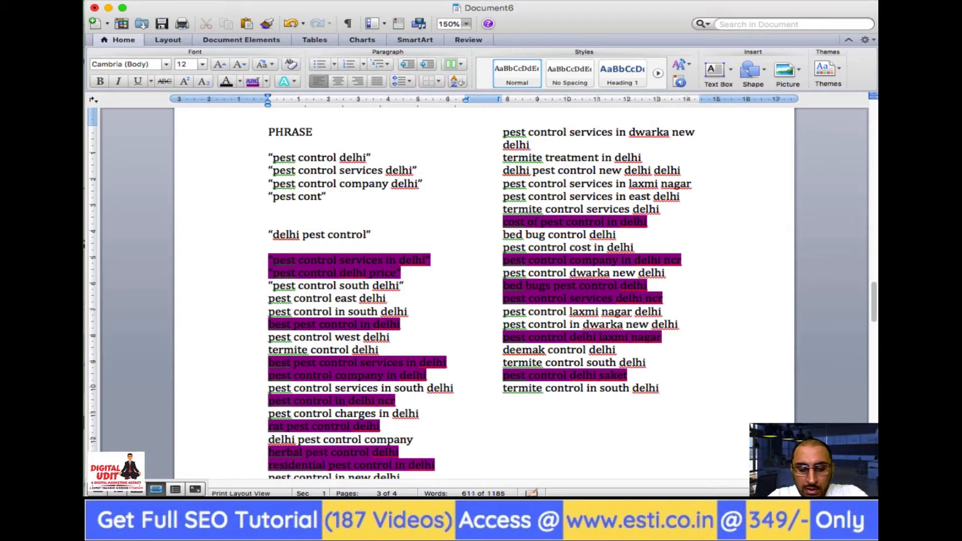
type("ast delhi")
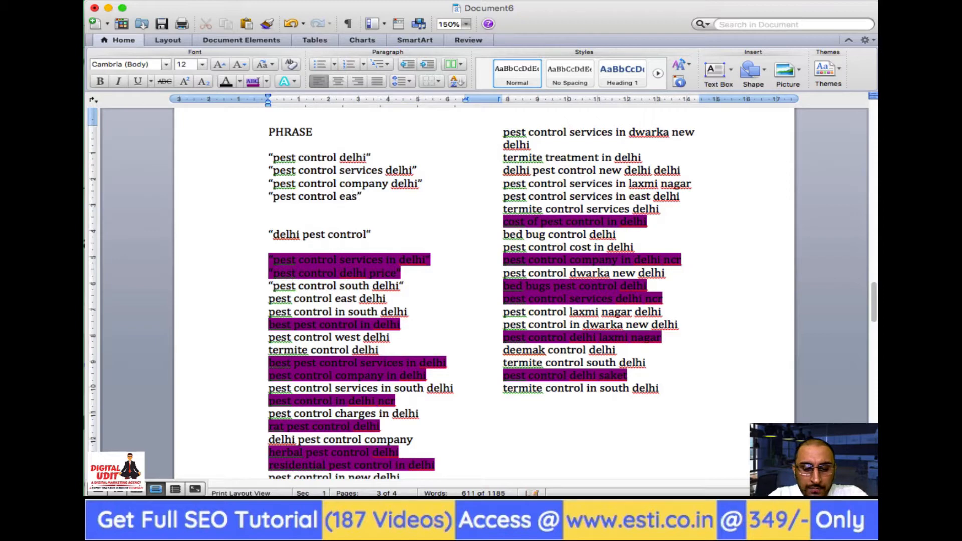
Copy the quoted "pest control east delhi" line and paste three duplicates of it directly below.
key("Right")
key("shift+Left")
key("Right")
key("shift+Left")
key("shift+Left")
key("shift+Left")
key("shift+Left")
key("shift+Left")
key("shift+Left")
key("shift+Left")
key("shift+Left")
key("shift+Left")
key("shift+Left")
key("shift+Left")
key("shift+Left")
key("shift+Left")
key("shift+Left")
key("shift+Left")
key("shift+Left")
key("shift+Left")
key("shift+Left")
key("shift+Left")
key("shift+Left")
key("shift+Left")
key("shift+Left")
key("shift+Left")
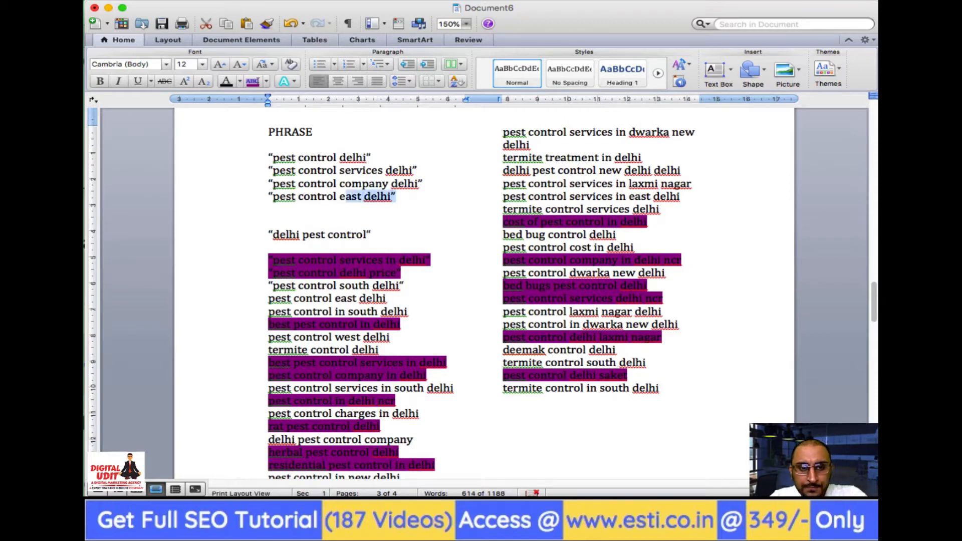
key("shift+Left")
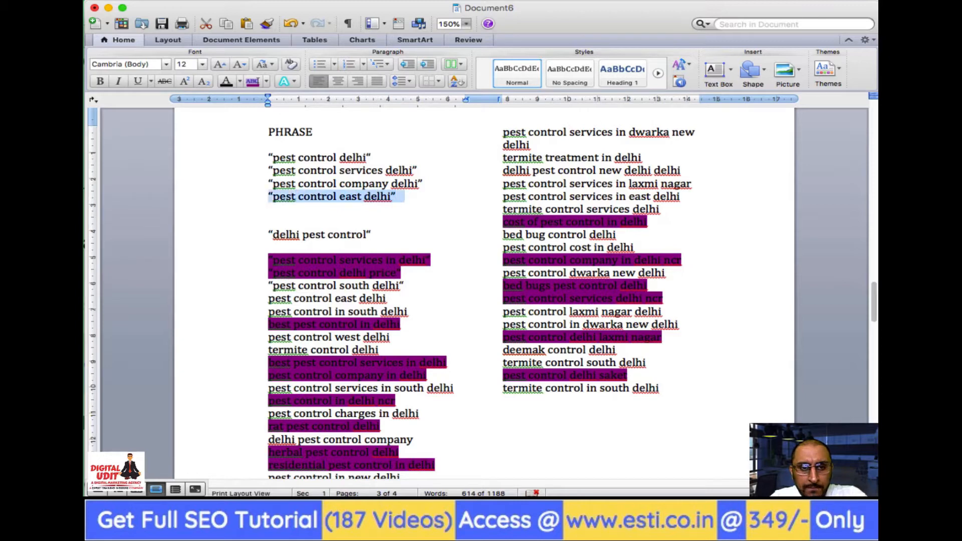
key("super+c")
key("Right")
key("super+v")
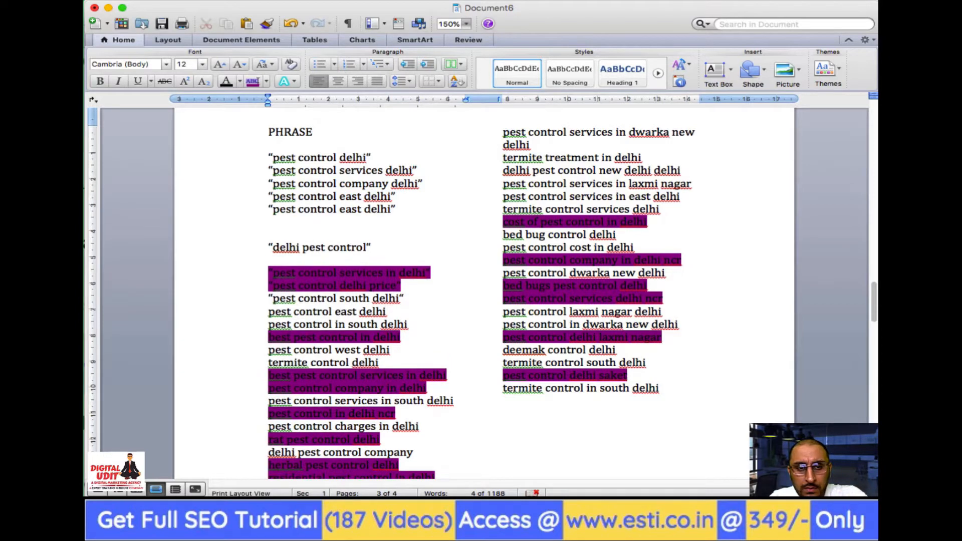
key("super+v")
key("super+v")
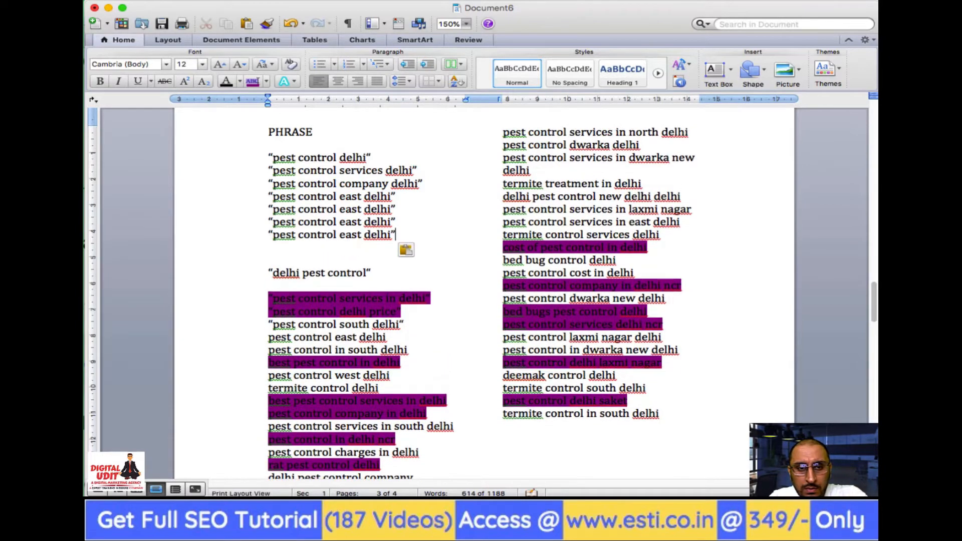
Change "east" in the three duplicated lines, from the lowest upward, to "south", "north" and "west".
key("BackSpace")
key("BackSpace")
key("BackSpace")
key("BackSpace")
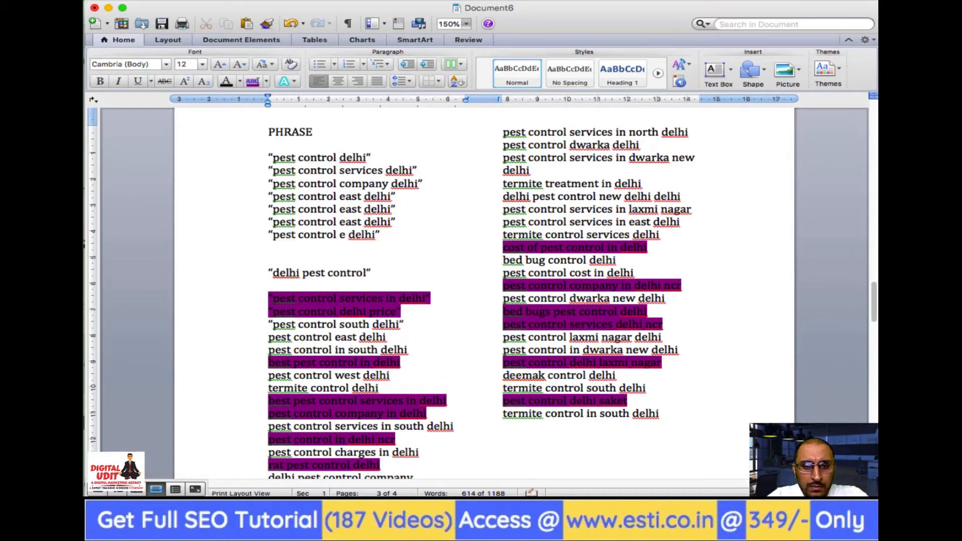
type("south")
key("Up")
key("Left")
key("BackSpace")
key("BackSpace")
key("BackSpace")
key("BackSpace")
type("north")
key("Up")
key("Left")
key("Left")
key("Left")
key("Left")
key("Left")
key("Left")
key("Left")
key("BackSpace")
key("BackSpace")
key("BackSpace")
key("BackSpace")
type("west")
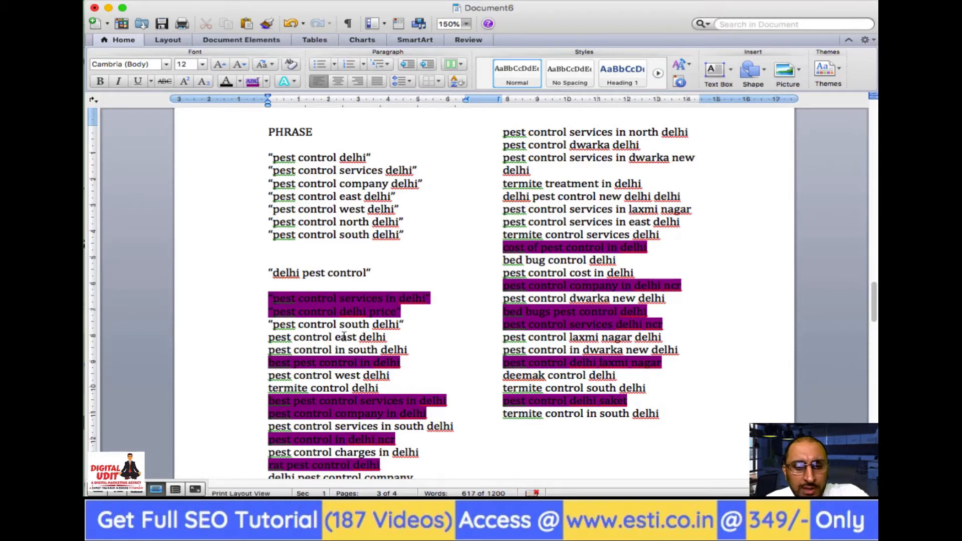
Highlight "pest control south delhi" and "pest control east delhi" in purple in the original keyword list below "delhi pest control".
triple_click(355, 326)
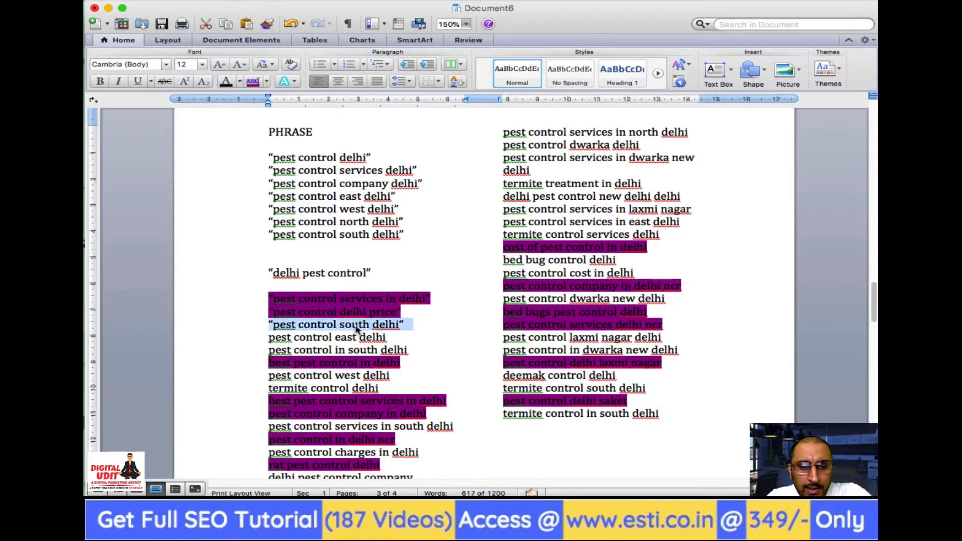
left_click(252, 81)
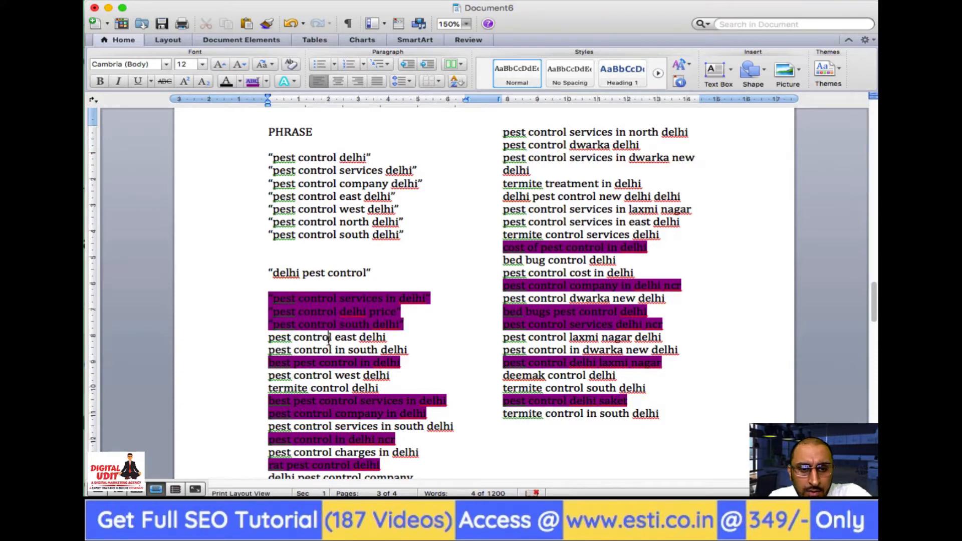
triple_click(329, 340)
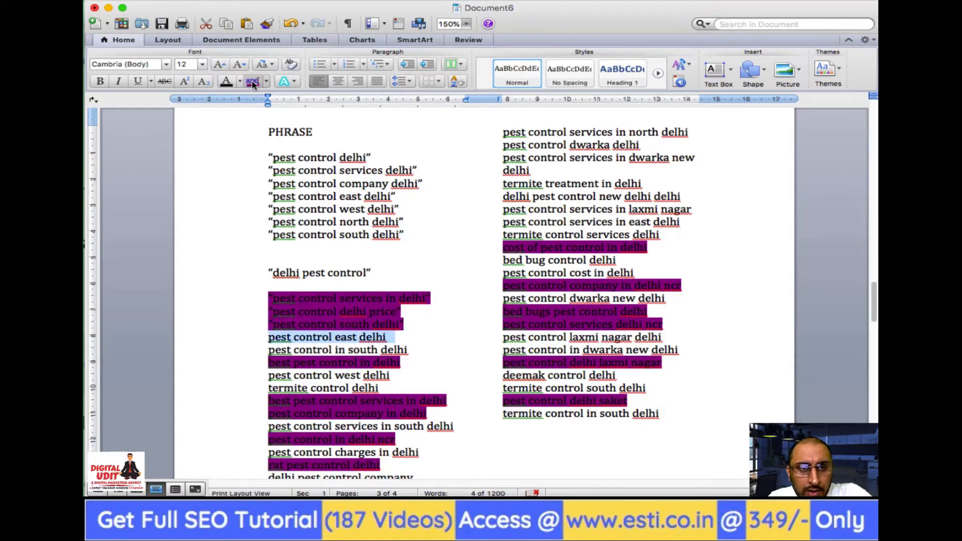
left_click(252, 82)
left_click(311, 263)
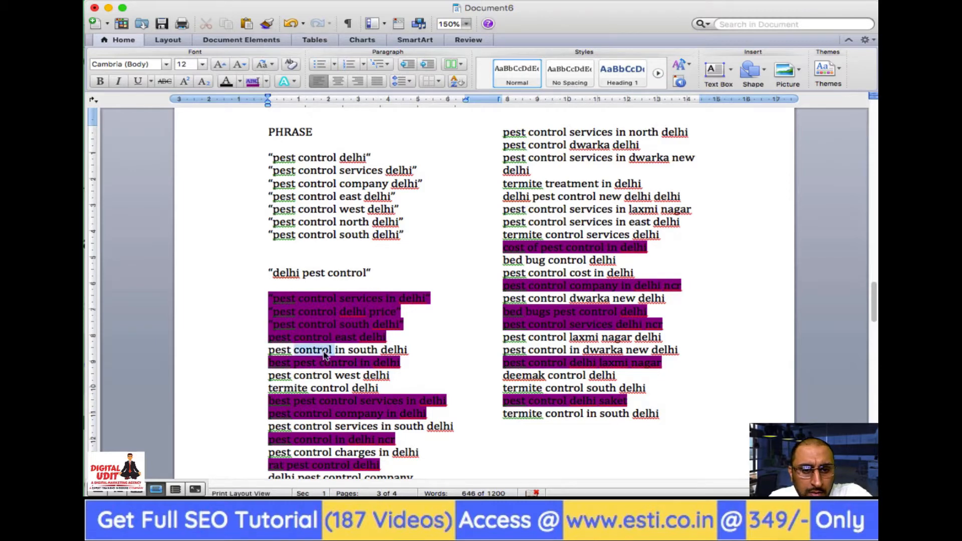
Highlight the keywords "pest control in south delhi" and "pest control west delhi" in purple in the PHRASE list.
triple_click(322, 350)
left_click(253, 82)
left_click(304, 345)
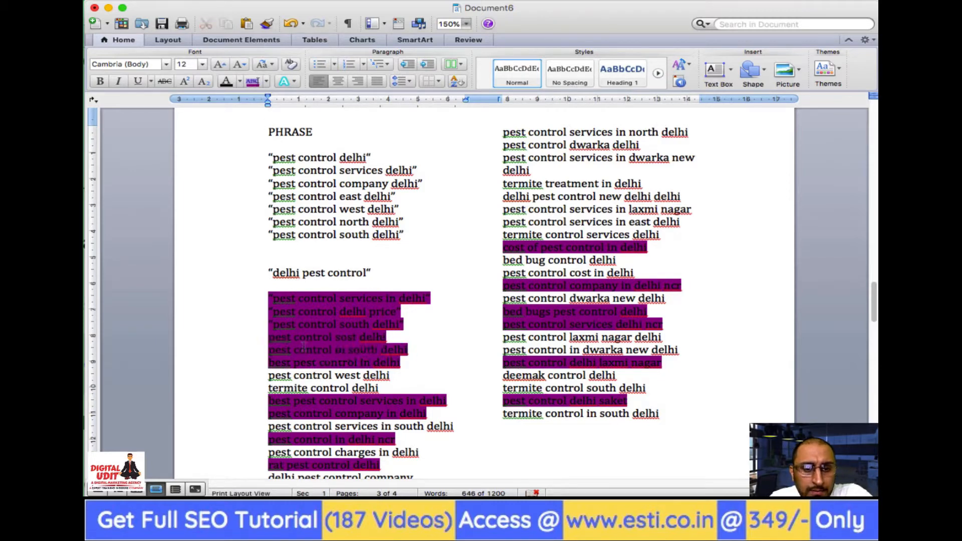
triple_click(330, 378)
left_click(253, 81)
left_click(309, 423)
scroll(375, 399, "down", 2)
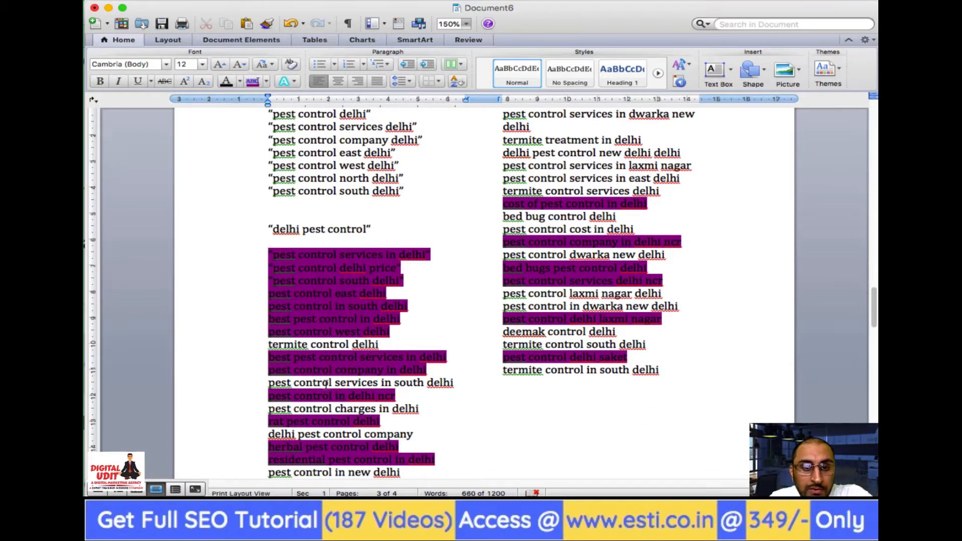
scroll(364, 385, "down", 2)
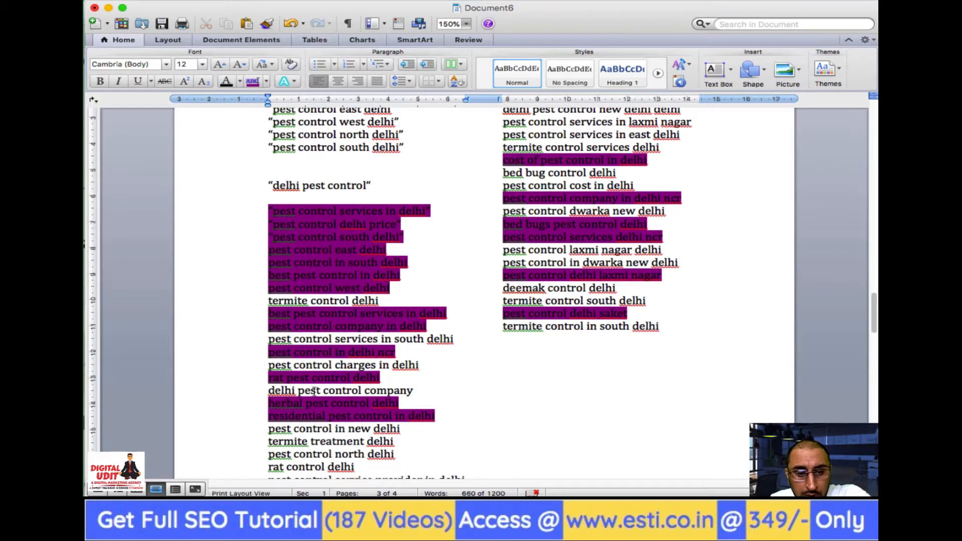
Add an empty line directly below the quoted "pest control south delhi" phrase.
scroll(352, 431, "down", 2)
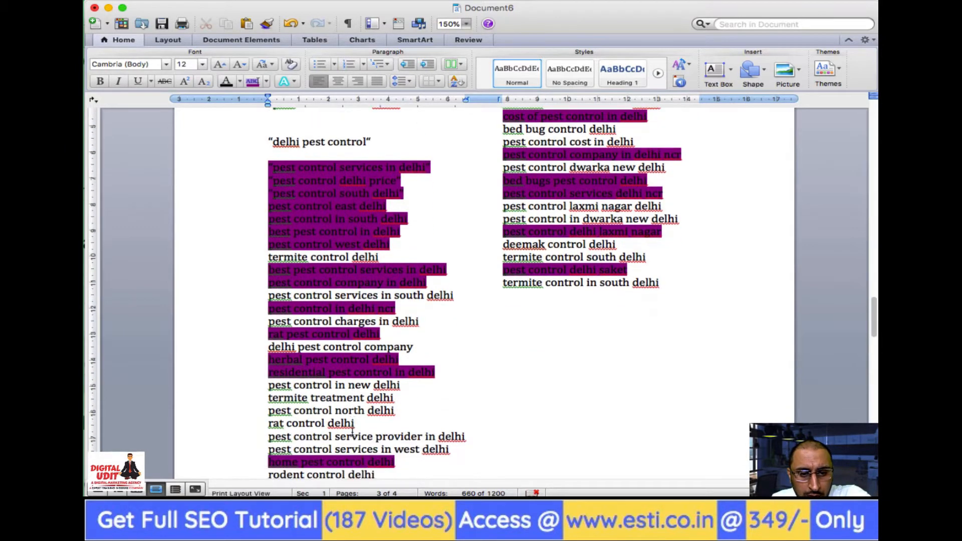
scroll(591, 421, "up", 8)
triple_click(592, 421)
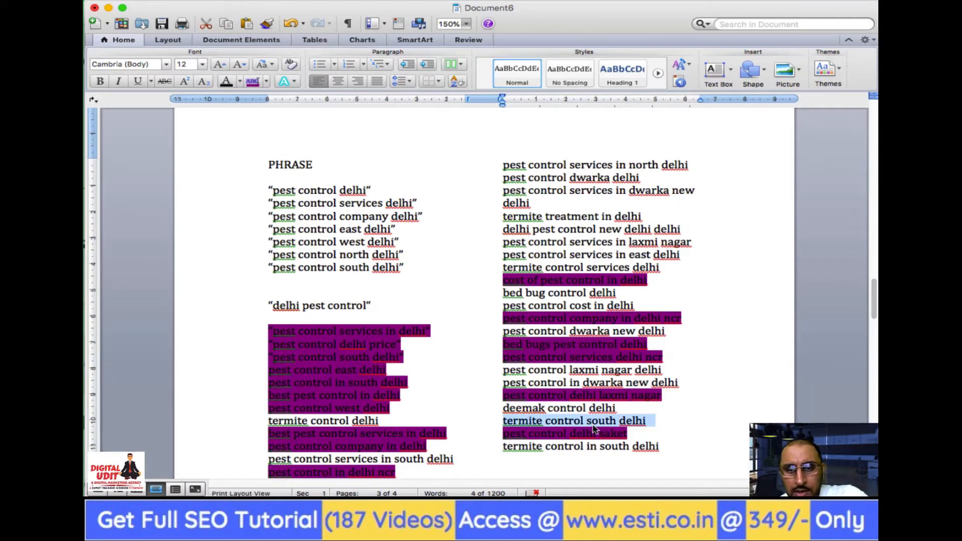
left_click(412, 270)
key("Return")
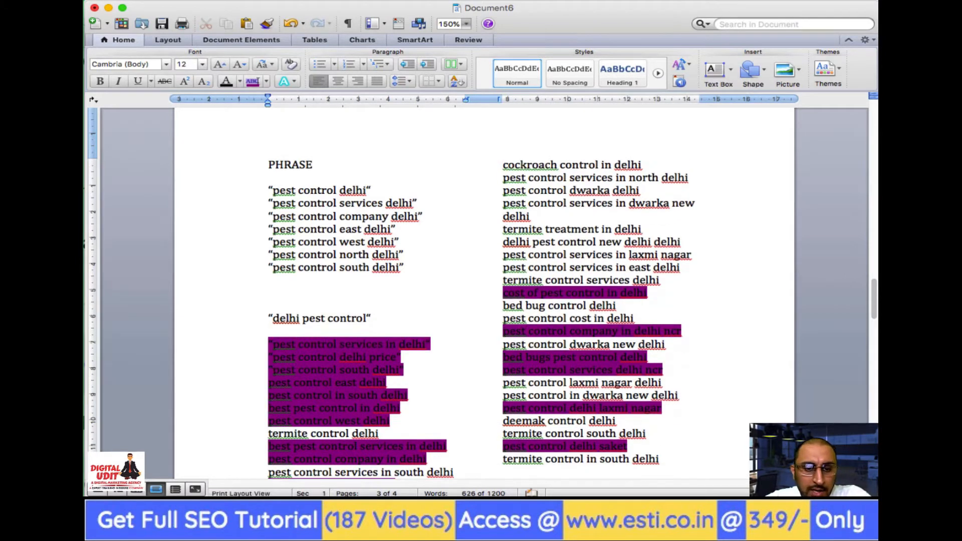
Review the PHRASE keyword list for keywords that are not yet highlighted.
scroll(401, 336, "down", 3)
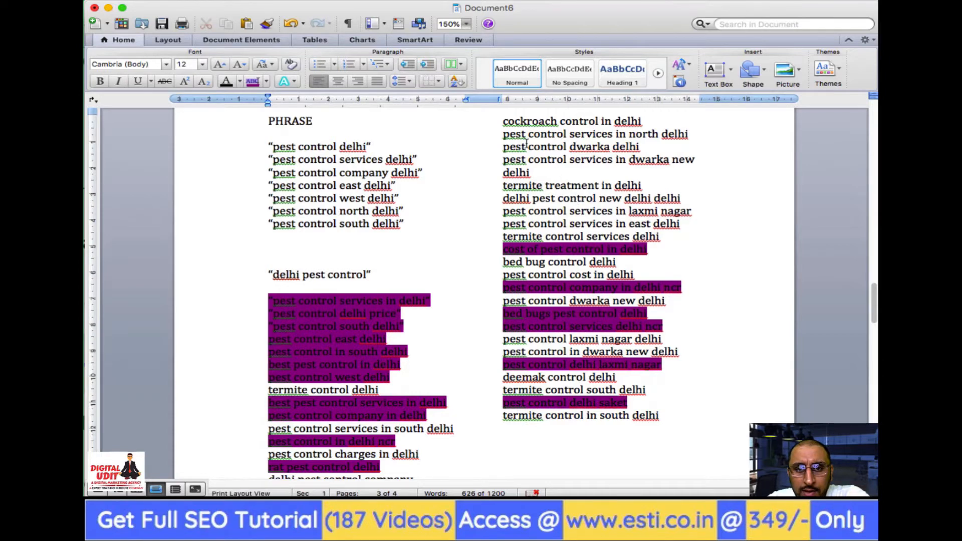
scroll(490, 202, "down", 3)
scroll(489, 202, "down", 15)
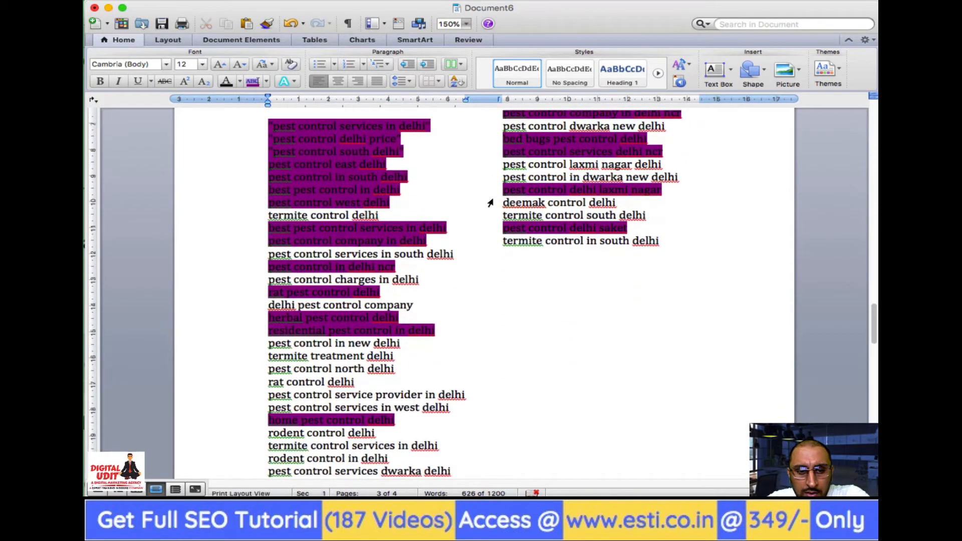
scroll(490, 203, "down", 2)
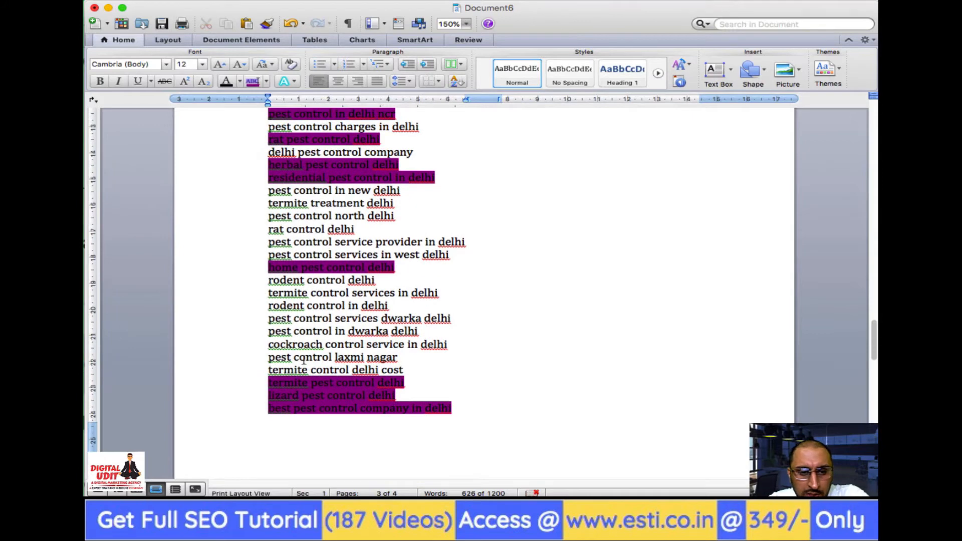
scroll(292, 300, "up", 5)
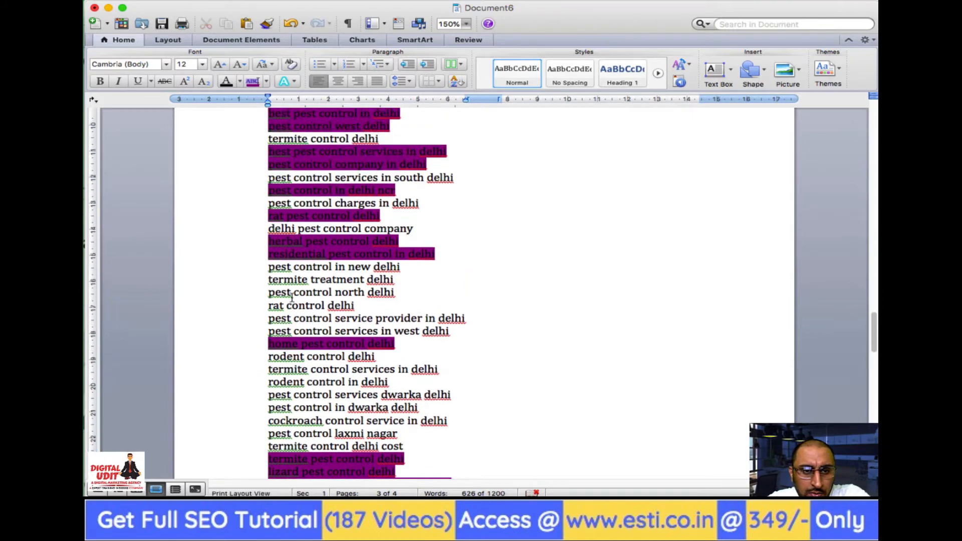
scroll(292, 298, "up", 1)
scroll(308, 271, "up", 5)
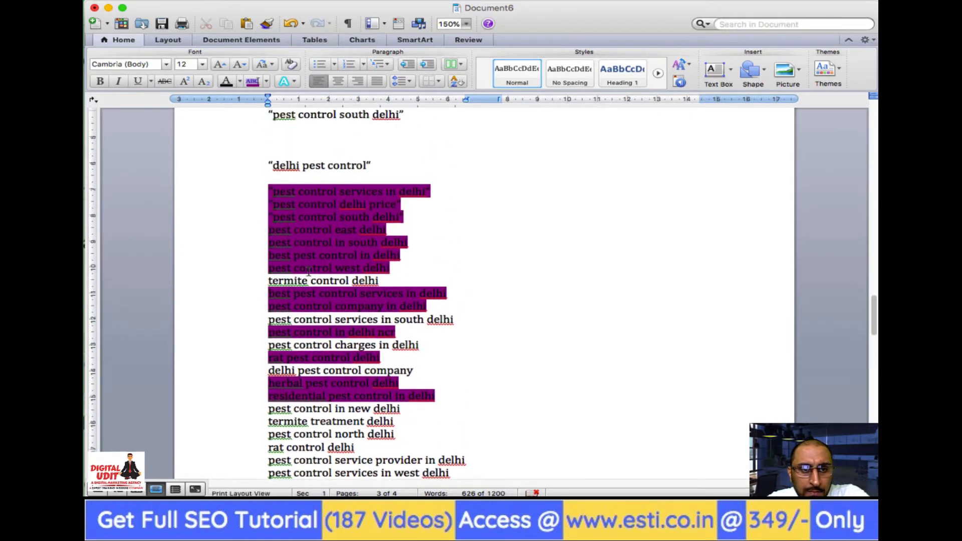
scroll(297, 249, "up", 10)
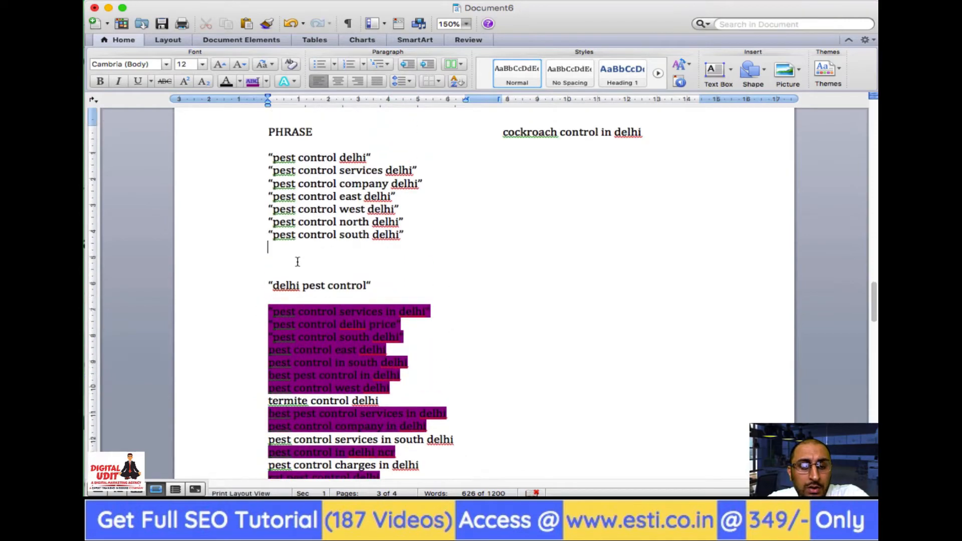
scroll(294, 277, "down", 15)
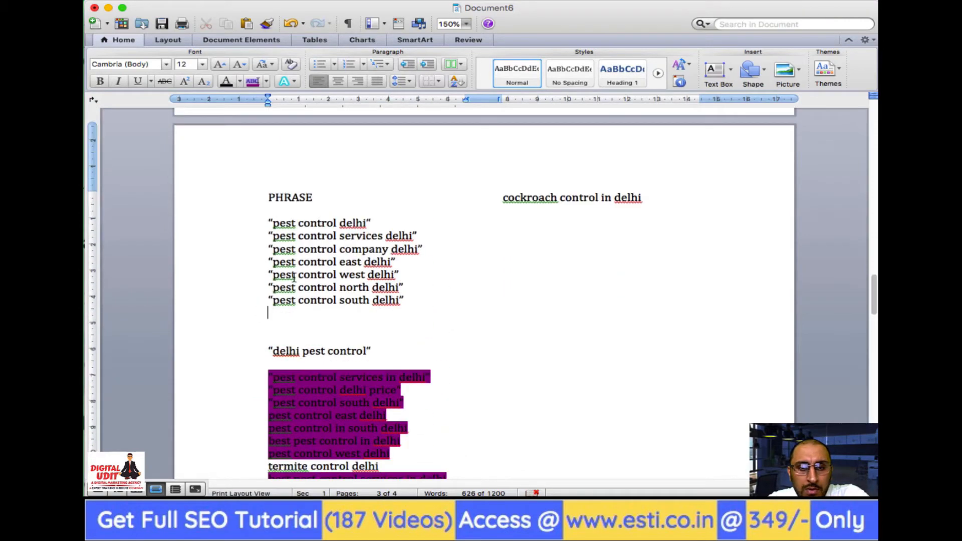
scroll(294, 279, "down", 7)
scroll(566, 334, "up", 15)
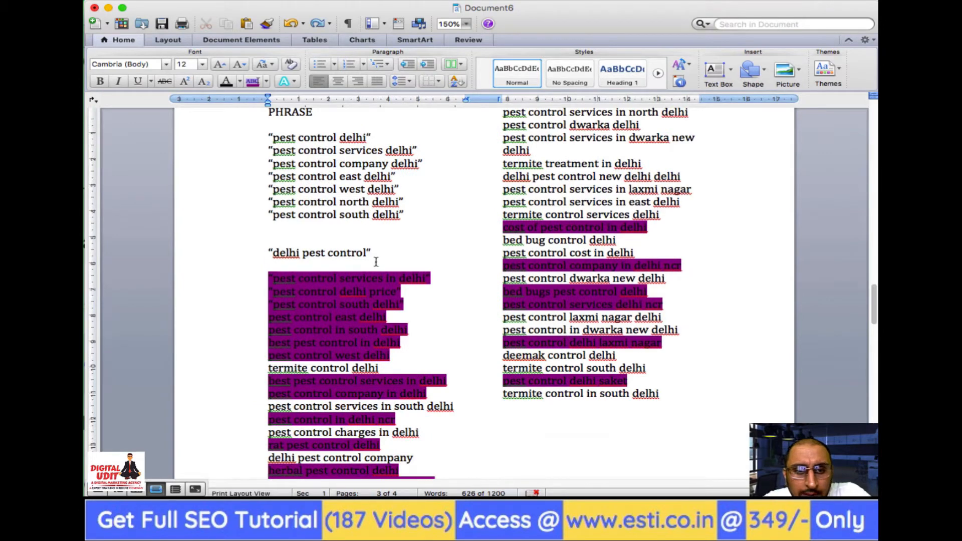
Remove the empty lines above "delhi pest control" so it directly follows the quoted "pest control south delhi" phrase.
left_click(279, 239)
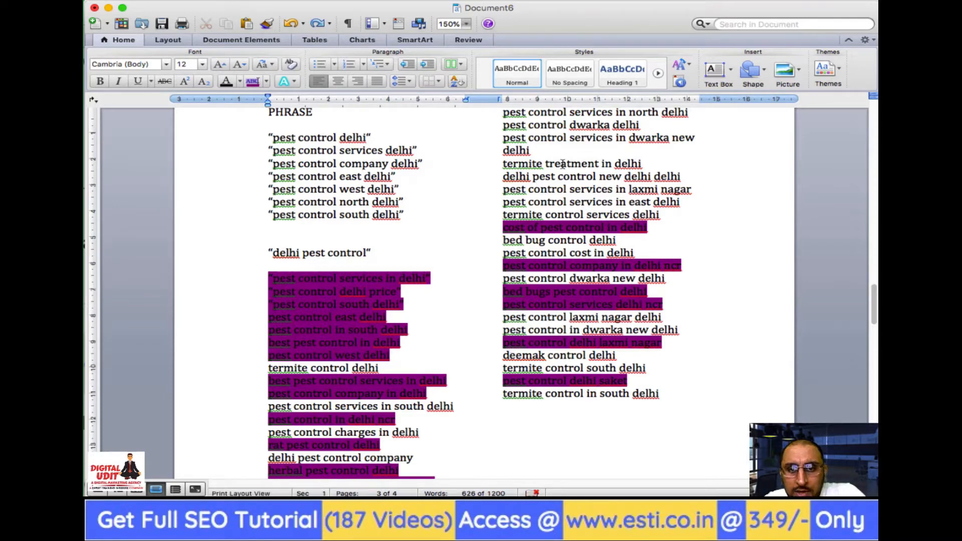
left_click(268, 252)
key("BackSpace")
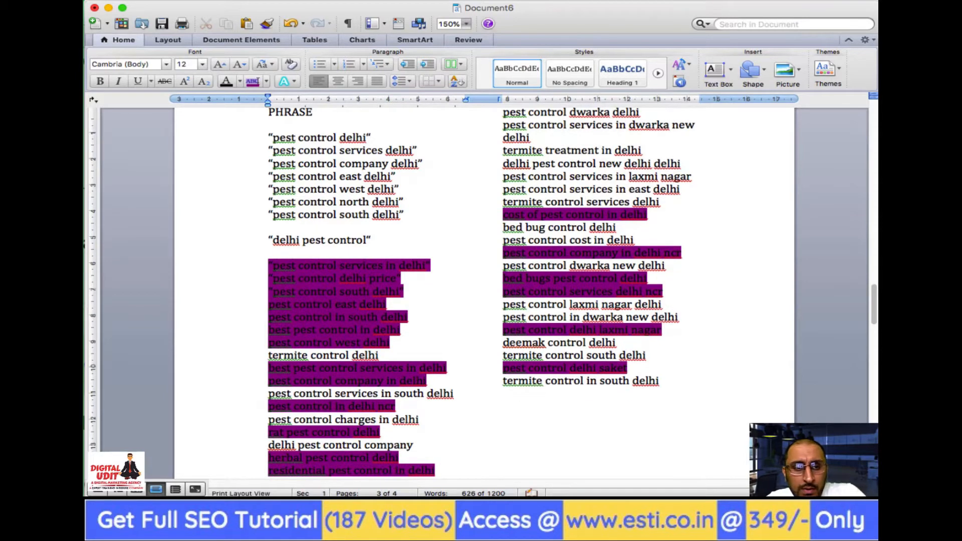
key("BackSpace")
Copy the words "delhi pest control" without their quotation marks from the last quoted phrase.
key("Right")
key("Right")
key("Right")
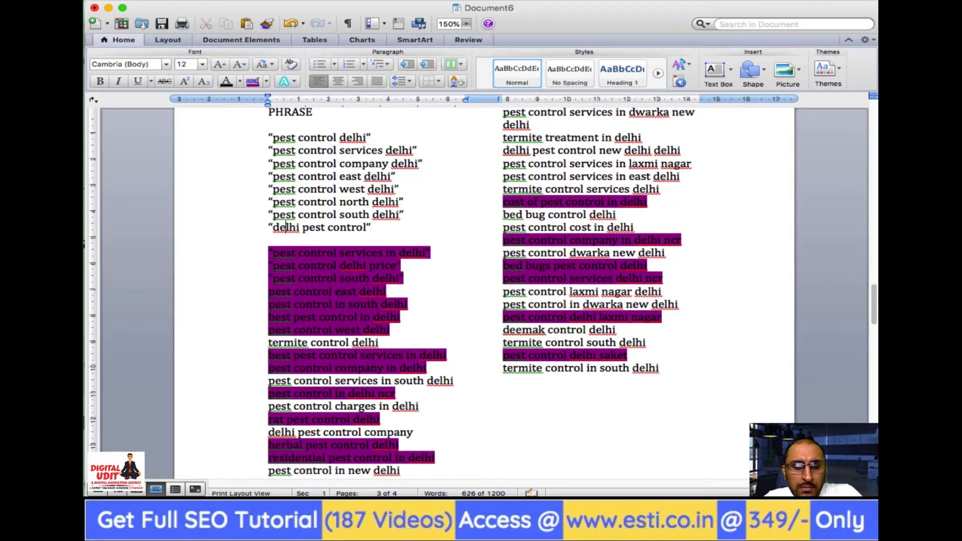
key("Right")
key("Right")
key("Right")
key("Right")
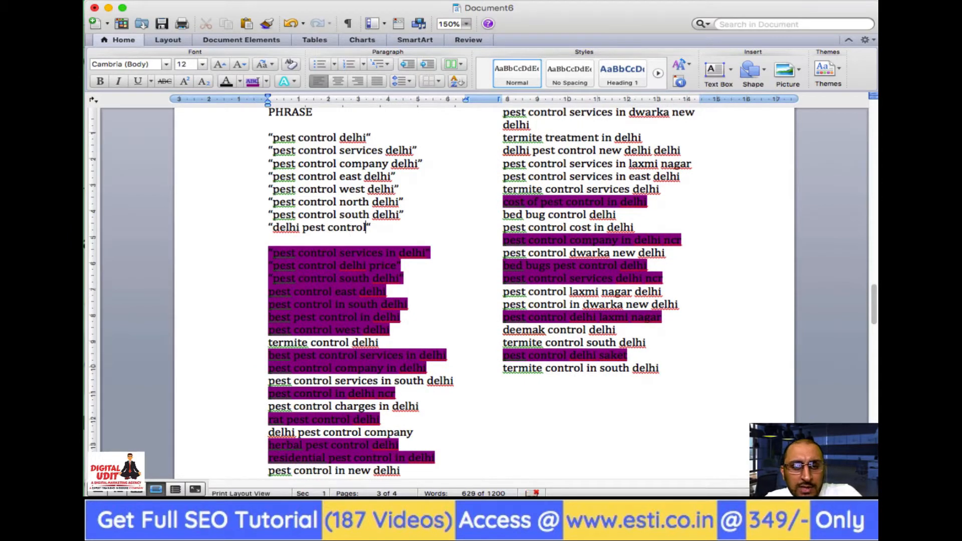
key("Left")
key("Left")
key("Left")
key("Left")
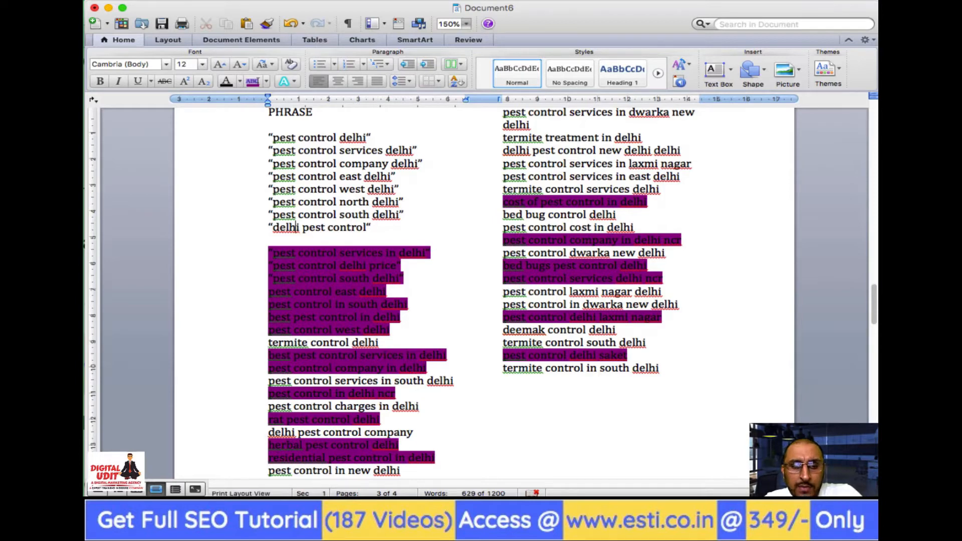
key("Left")
key("Left")
key("Left")
key("Left")
key("Left")
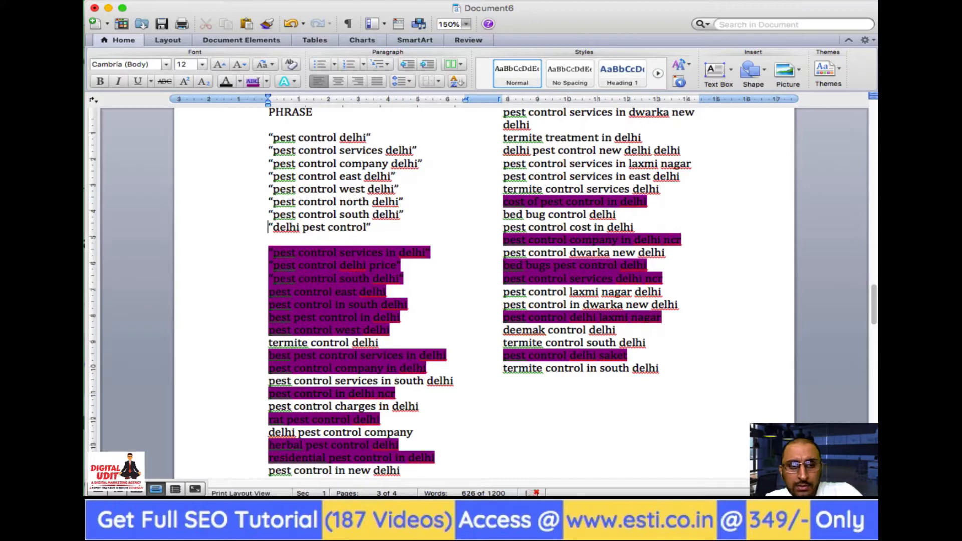
key("shift+Right")
key("shift+Right")
key("shift+Right")
key("shift+Right")
key("shift+Right")
key("shift+Right")
key("shift+Right")
key("shift+Right")
key("shift+Right")
key("shift+Right")
key("shift+Right")
key("shift+Right")
key("shift+Right")
key("shift+Right")
key("shift+Right")
key("shift+Right")
key("shift+Right")
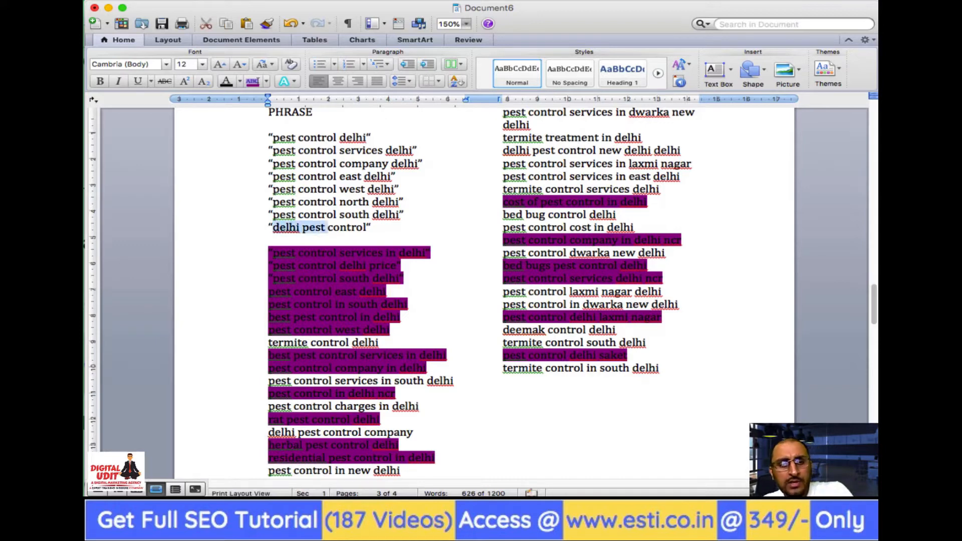
key("shift+Right")
key("super+c")
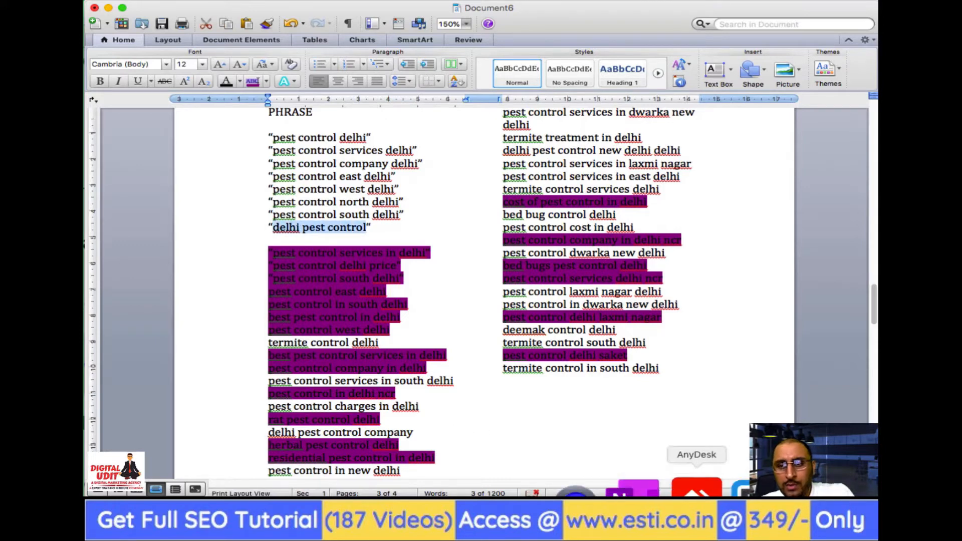
Switch to Chrome and search Google for the copied phrase "delhi pest control" in a new tab.
key("super+Tab")
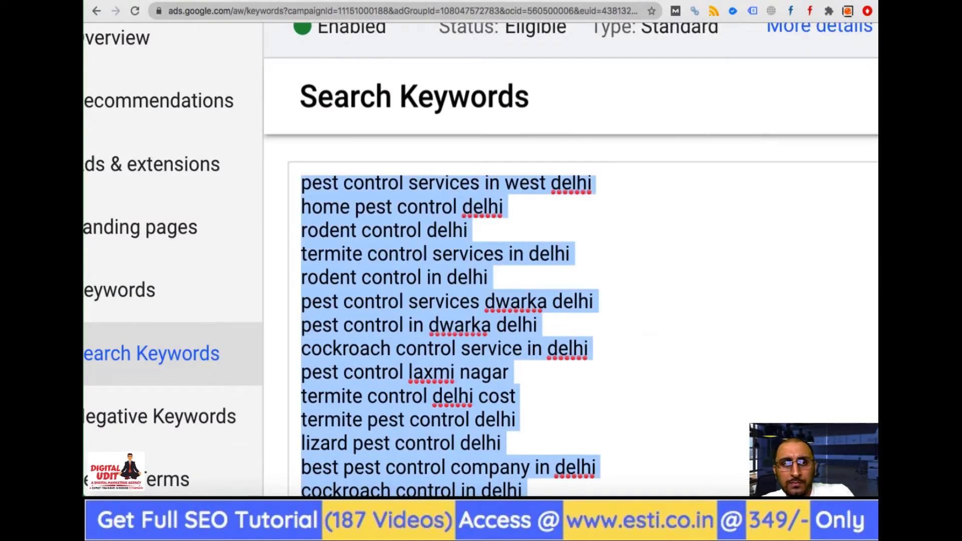
key("super+t")
key("super+v")
key("Return")
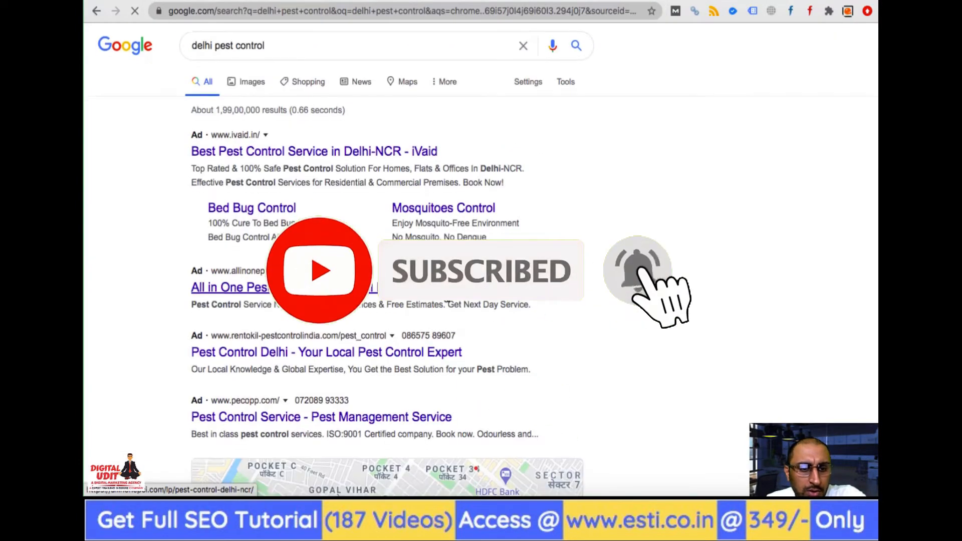
Examine the ads and organic results of the "delhi pest control" search, and return to the keyword list in Word.
scroll(386, 251, "down", 10)
scroll(386, 260, "down", 7)
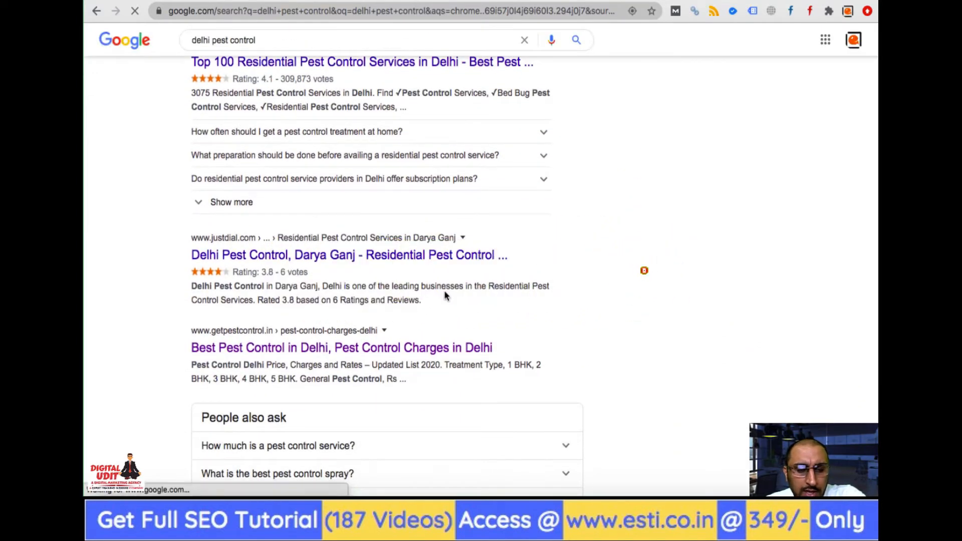
scroll(443, 293, "down", 4)
scroll(444, 295, "down", 5)
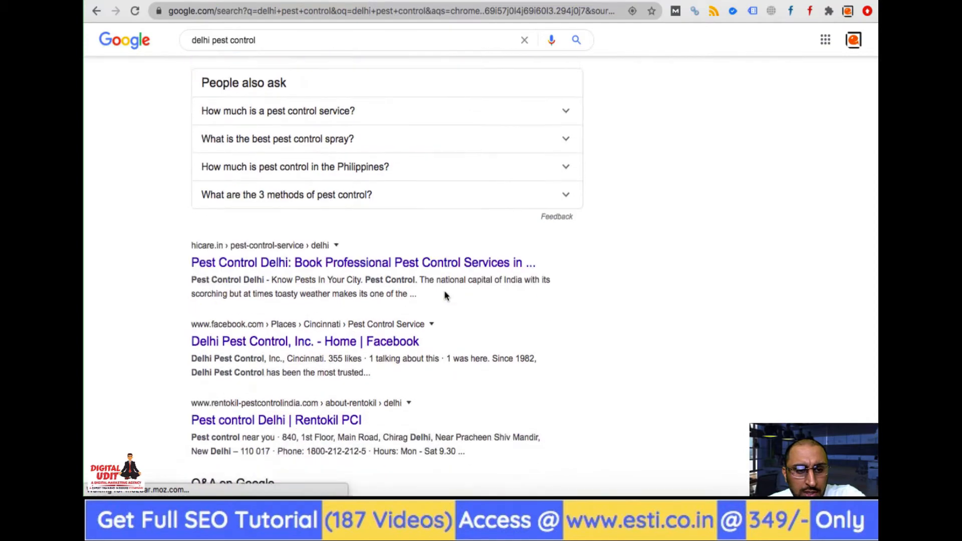
scroll(444, 295, "down", 8)
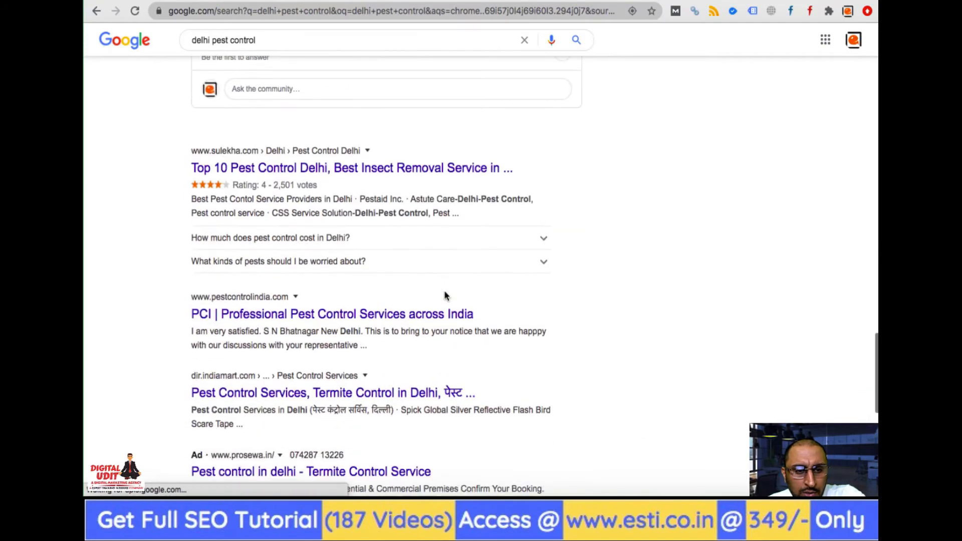
scroll(444, 296, "down", 3)
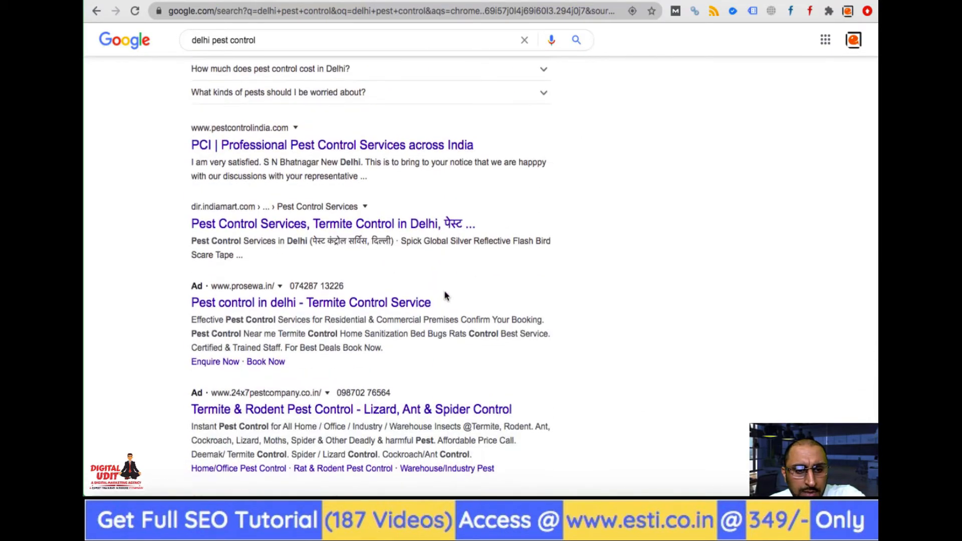
scroll(445, 295, "up", 20)
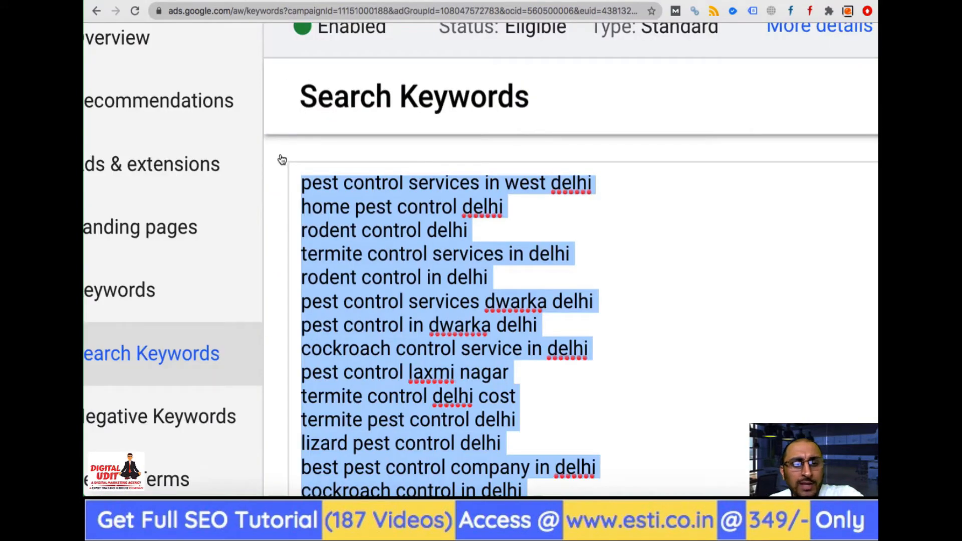
scroll(280, 183, "down", 5)
scroll(280, 184, "down", 3)
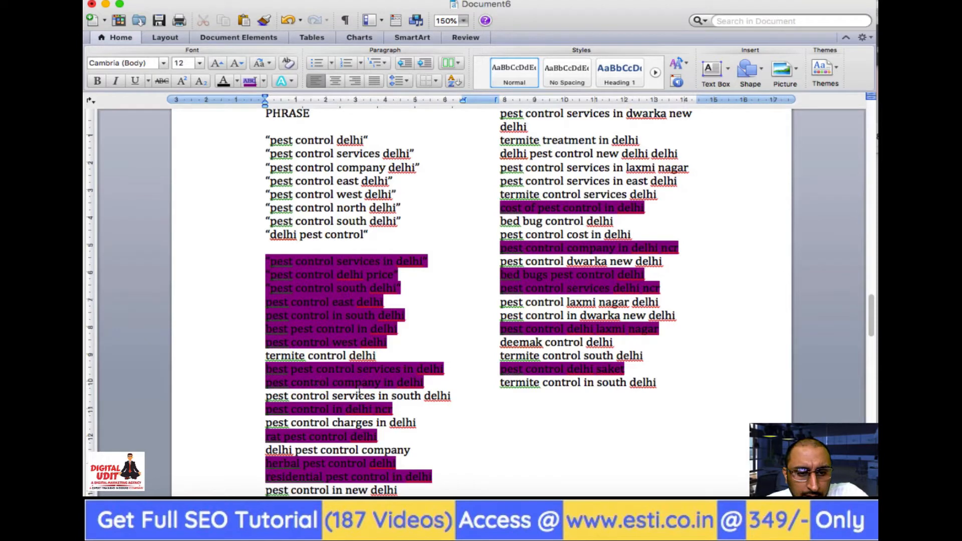
Try deleting the keywords "delhi pest control company" and "delhi pest control new delhi delhi" from the list, and undo both deletions.
triple_click(324, 451)
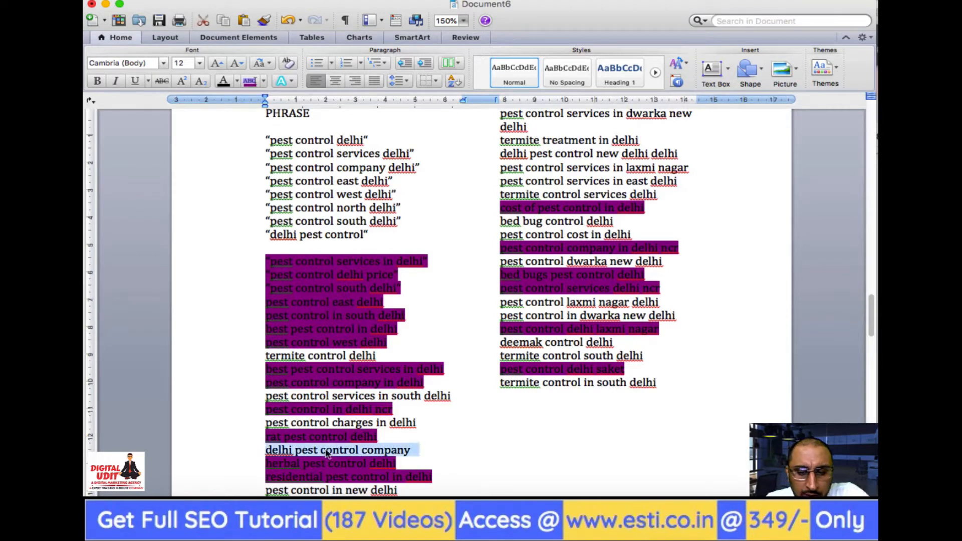
key("BackSpace")
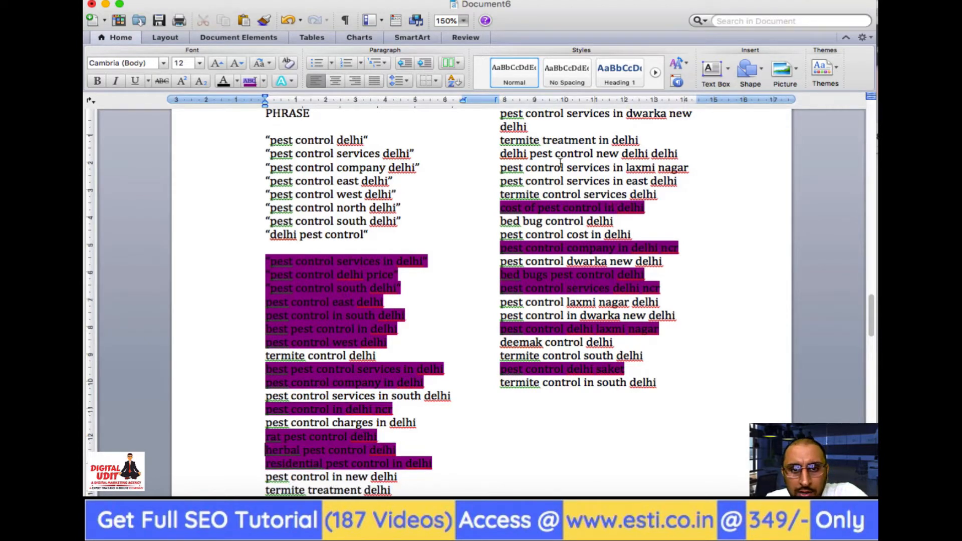
triple_click(554, 153)
key("BackSpace")
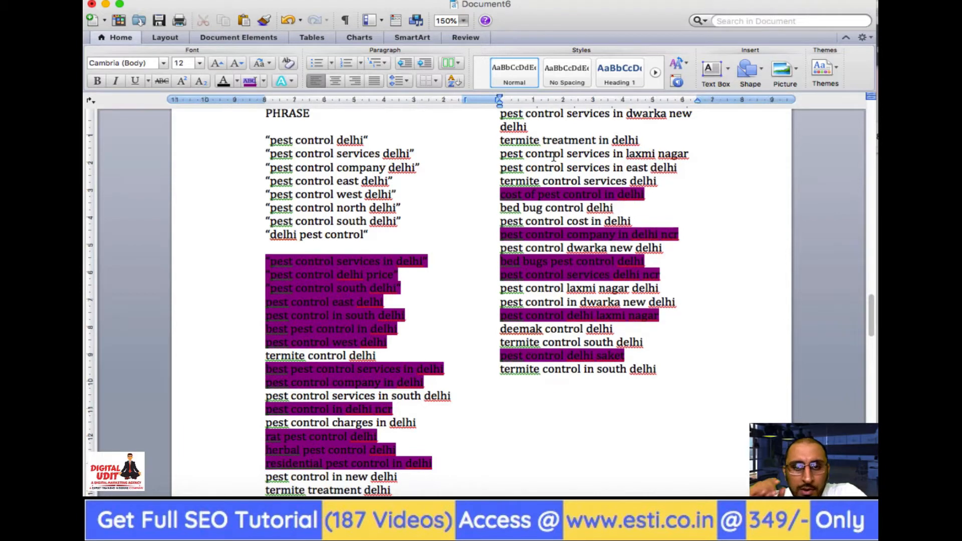
key("super+z")
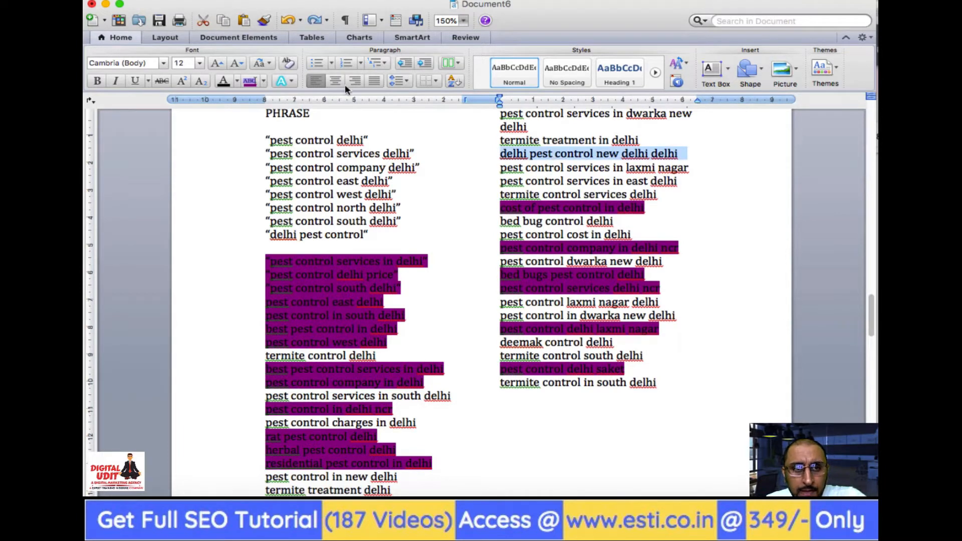
key("super+z")
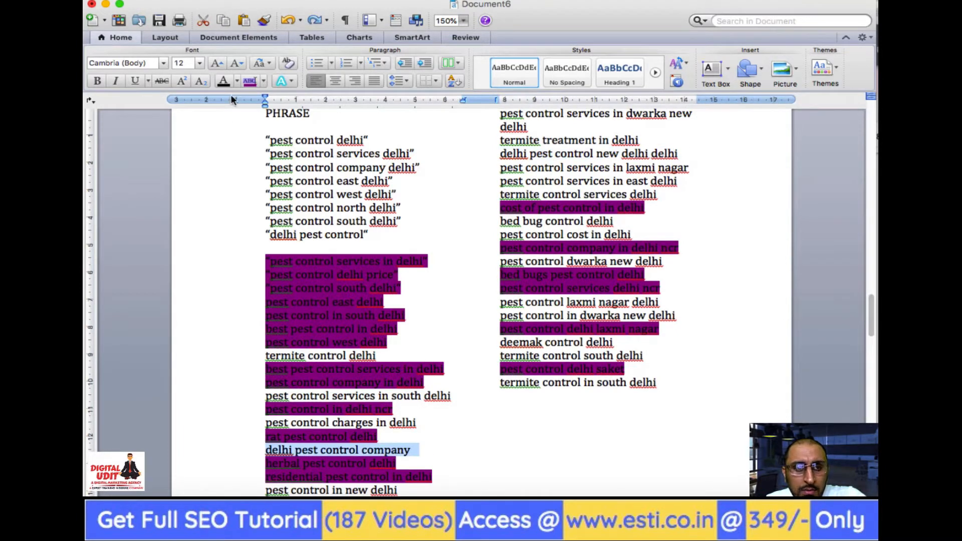
Highlight the keywords "delhi pest control company" and "delhi pest control new delhi delhi" in purple.
left_click(248, 82)
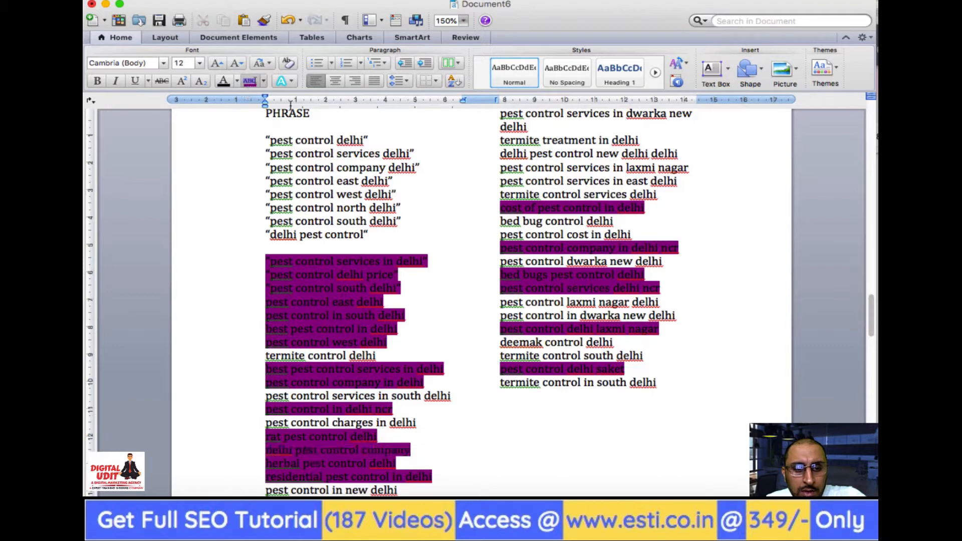
triple_click(551, 159)
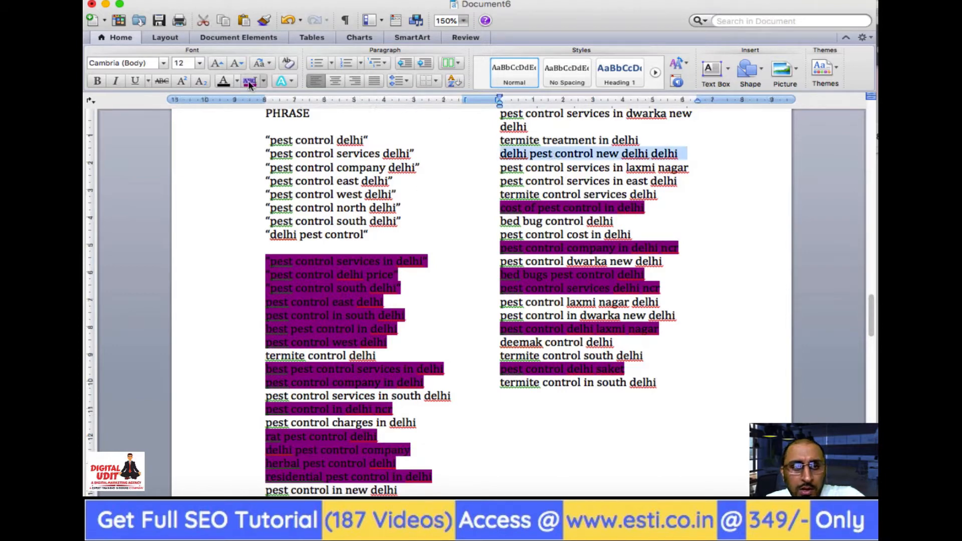
left_click(248, 82)
left_click(379, 236)
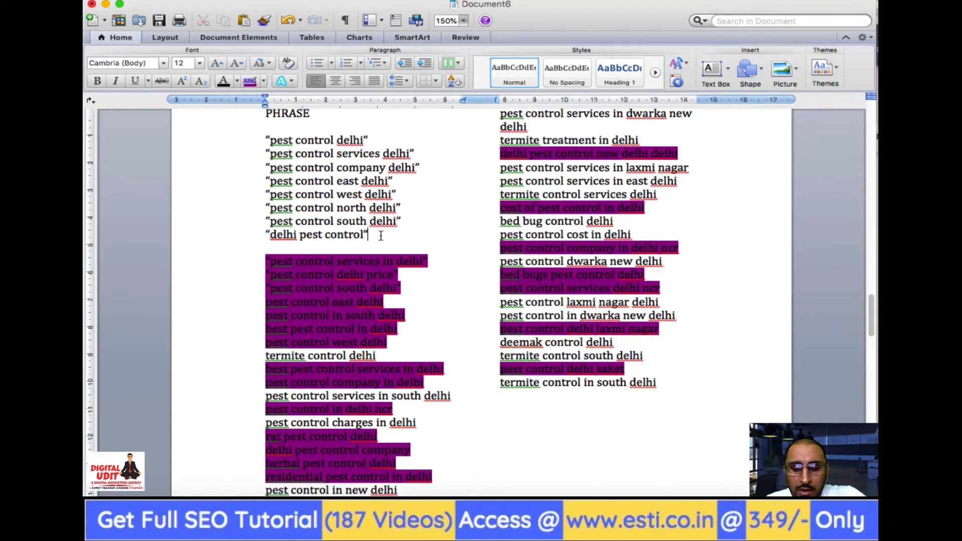
Add the quoted phrase "termite control delhi" below "delhi pest control" in the PHRASE list.
key("Return")
key("Return")
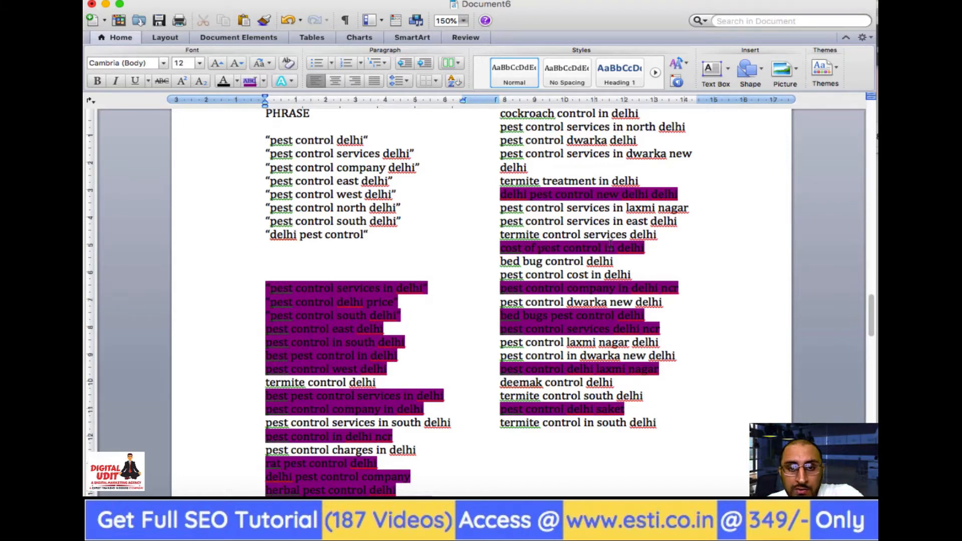
scroll(568, 250, "up", 1)
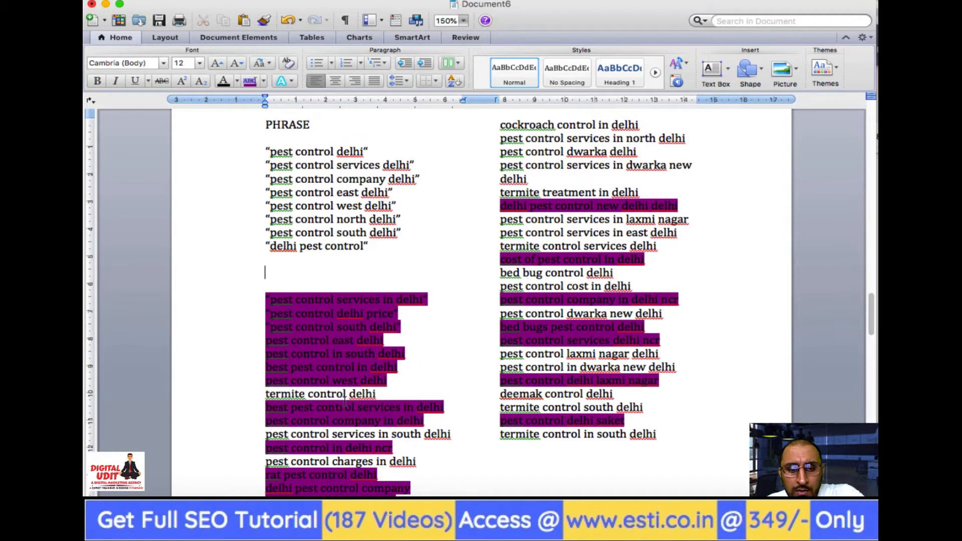
scroll(558, 200, "down", 6)
scroll(374, 379, "down", 3)
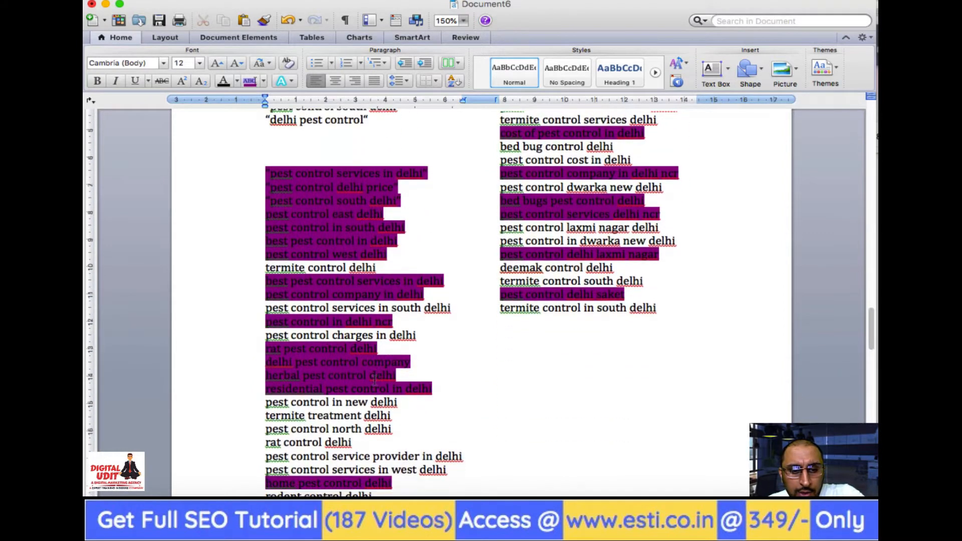
scroll(391, 413, "down", 5)
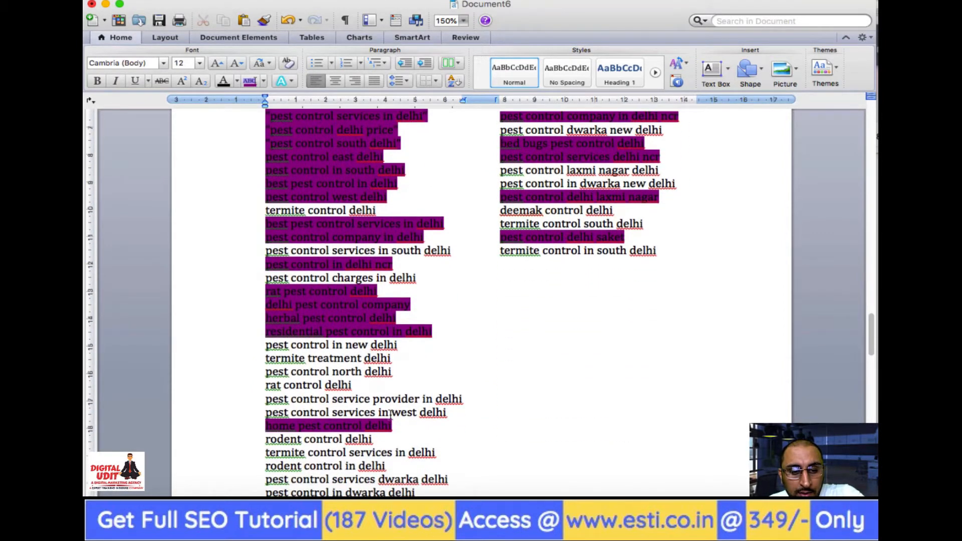
scroll(390, 413, "down", 6)
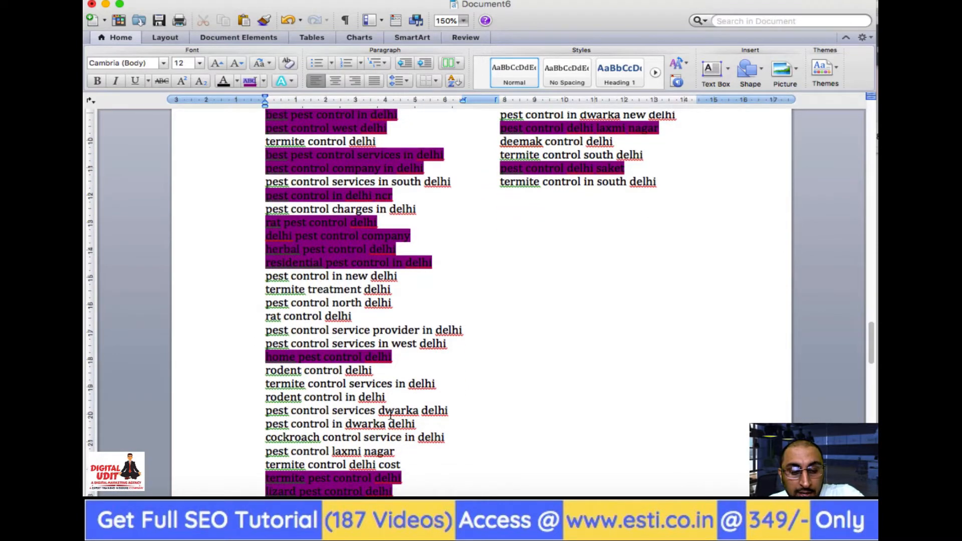
scroll(390, 414, "down", 3)
scroll(390, 415, "up", 12)
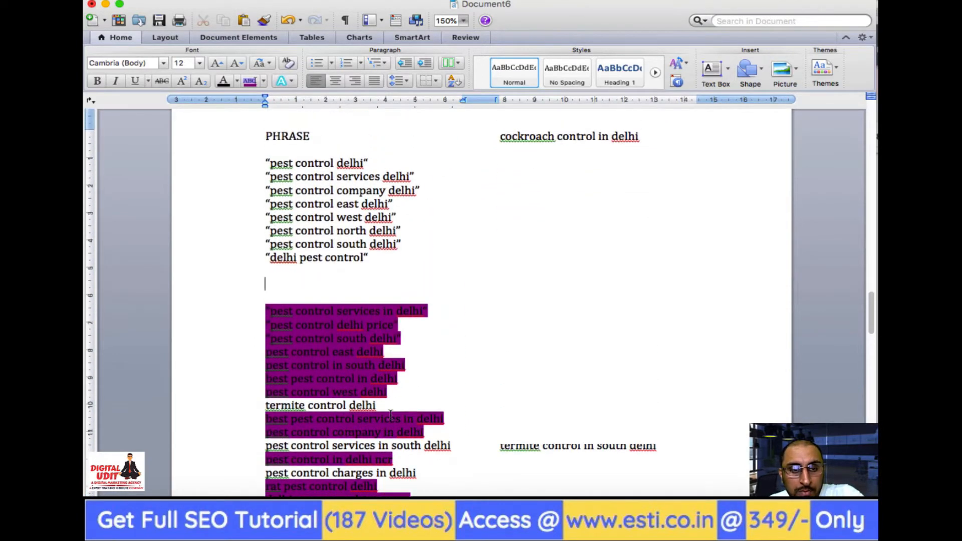
type("\"")
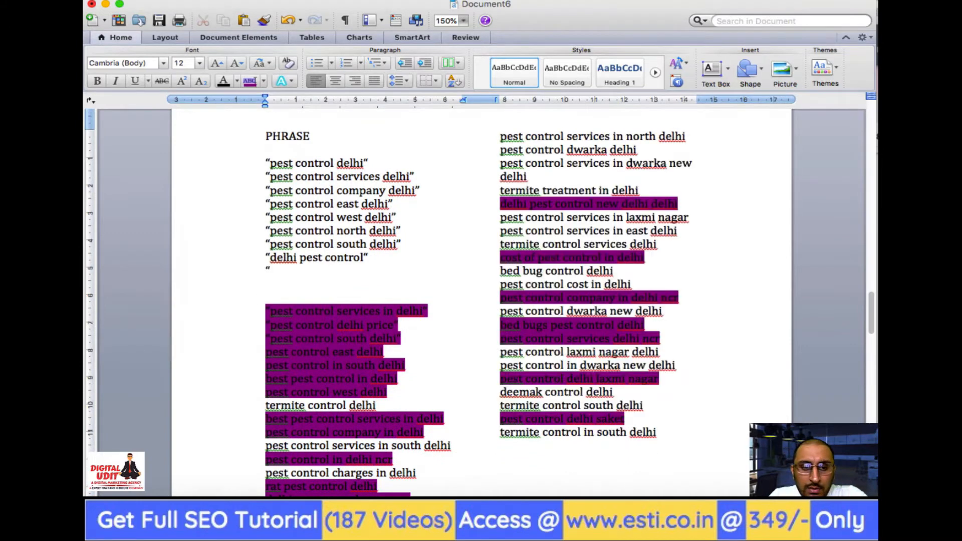
type("termite co")
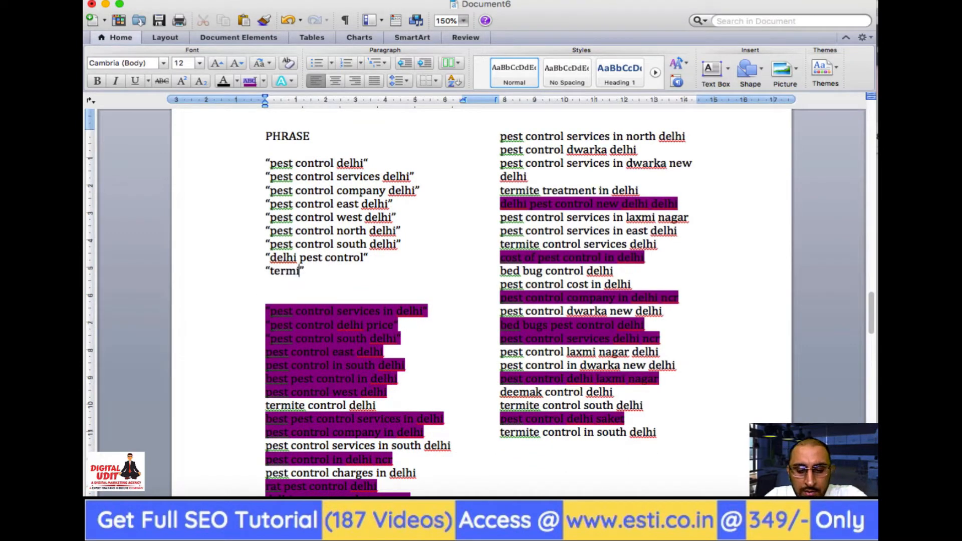
type("ntrol del")
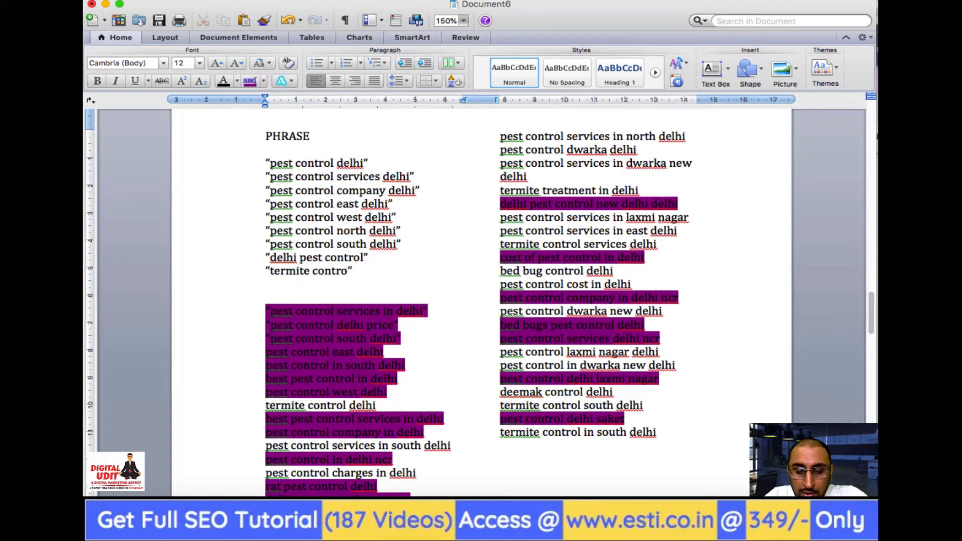
type("hi")
key("Right")
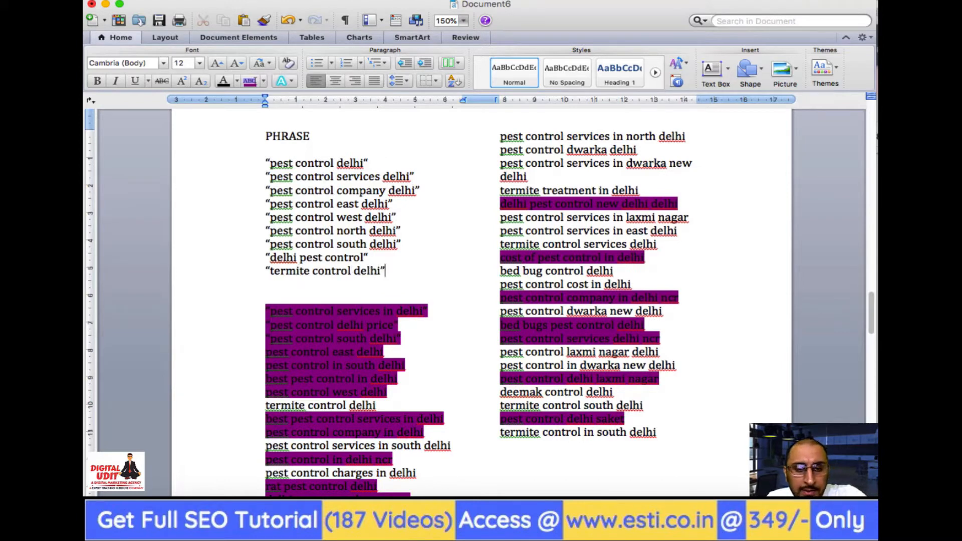
Add the quoted phrase "termite control services delhi" on the line below "termite control delhi".
key("Return")
type("termite control services delhi")
key("Return")
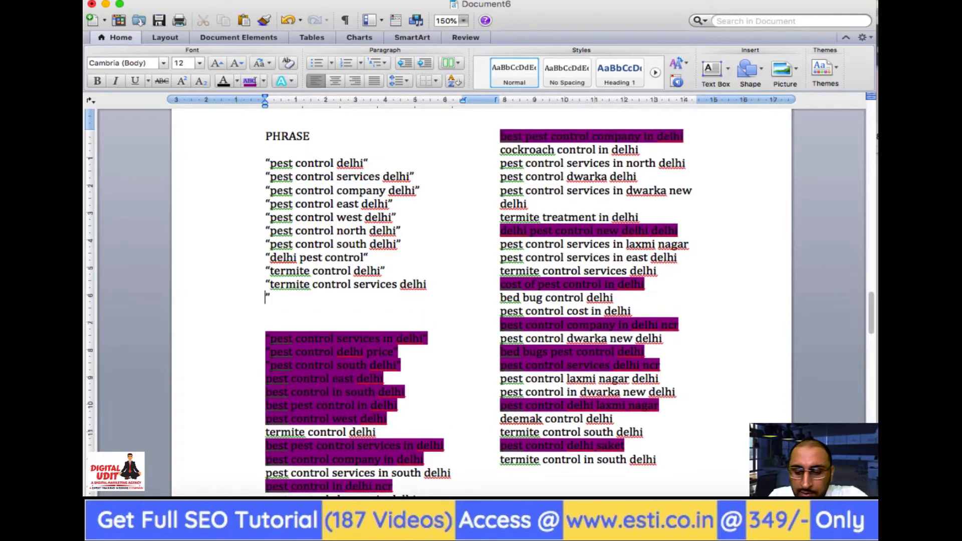
key("BackSpace")
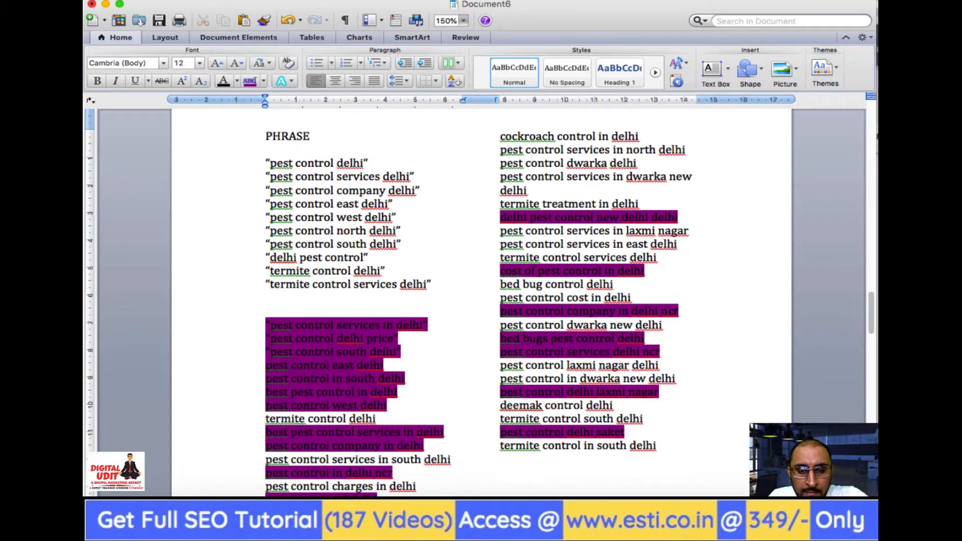
Add the quoted phrase "termite control company delhi" at the end of the quoted phrases.
key("Return")
type("\"")
type("termite con")
type("trol")
type(" company")
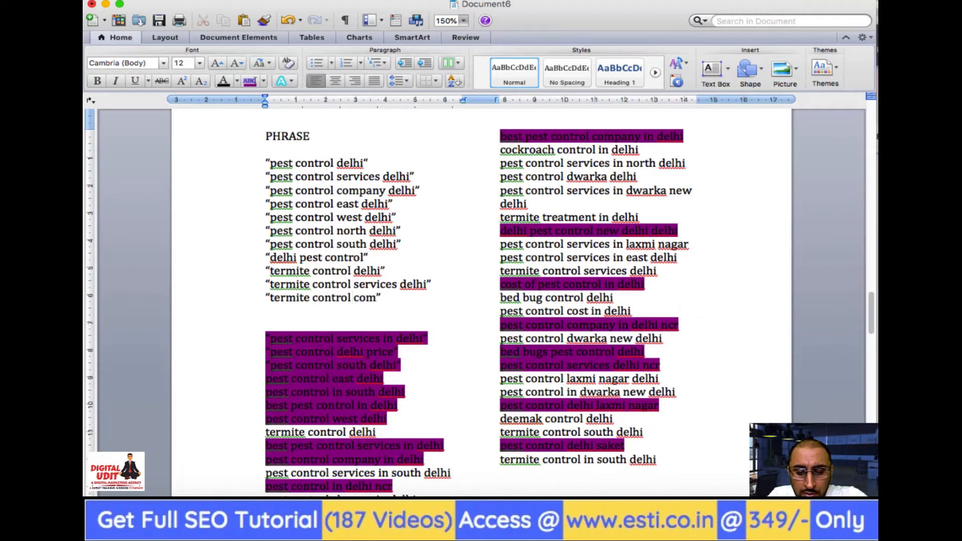
type(" delhi")
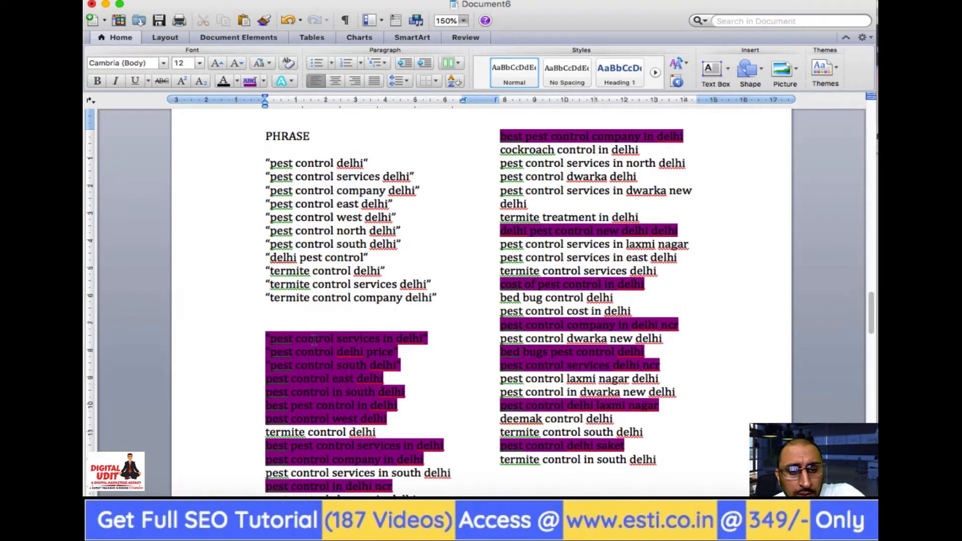
Highlight the unquoted keyword "termite control delhi" in purple.
scroll(314, 341, "down", 3)
triple_click(310, 388)
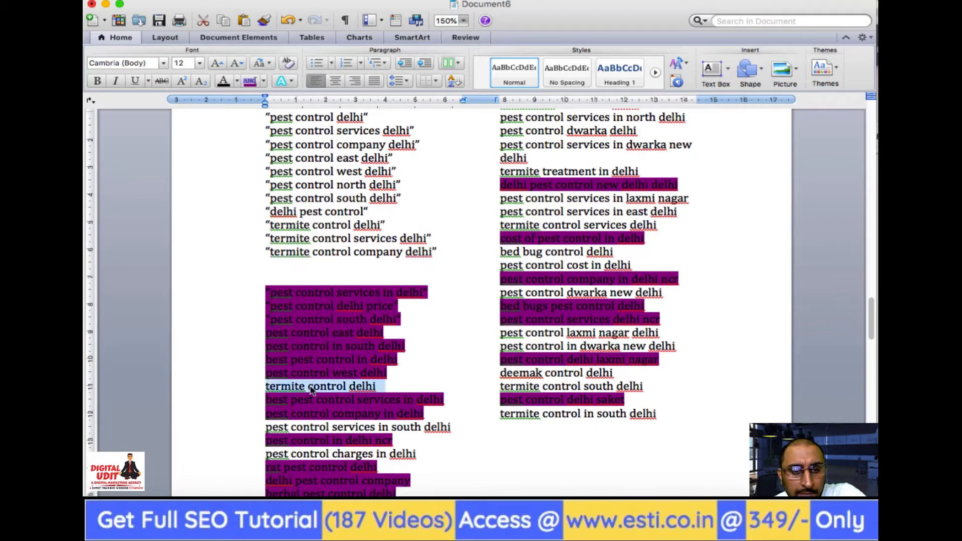
left_click(249, 81)
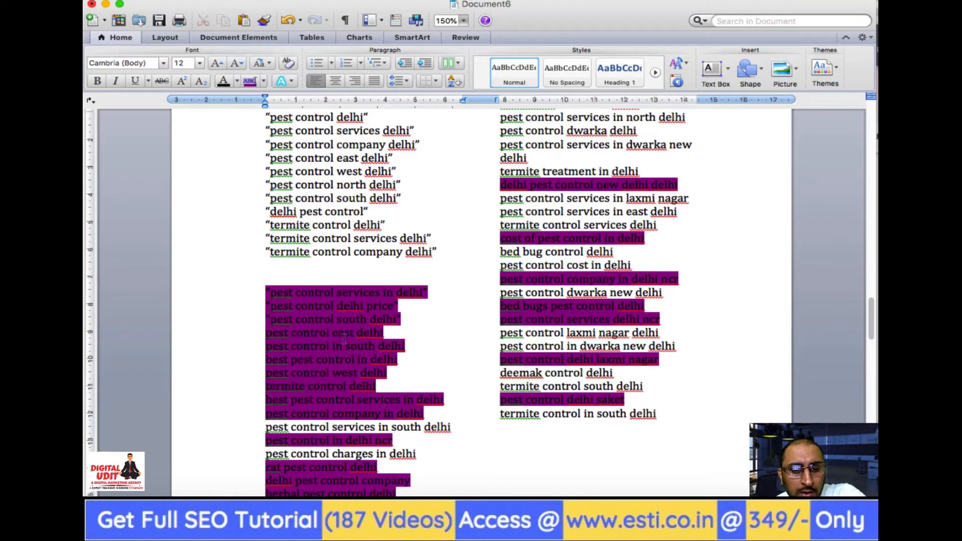
Duplicate the quoted phrase "termite control delhi" on its own line directly beneath the original.
scroll(341, 443, "down", 7)
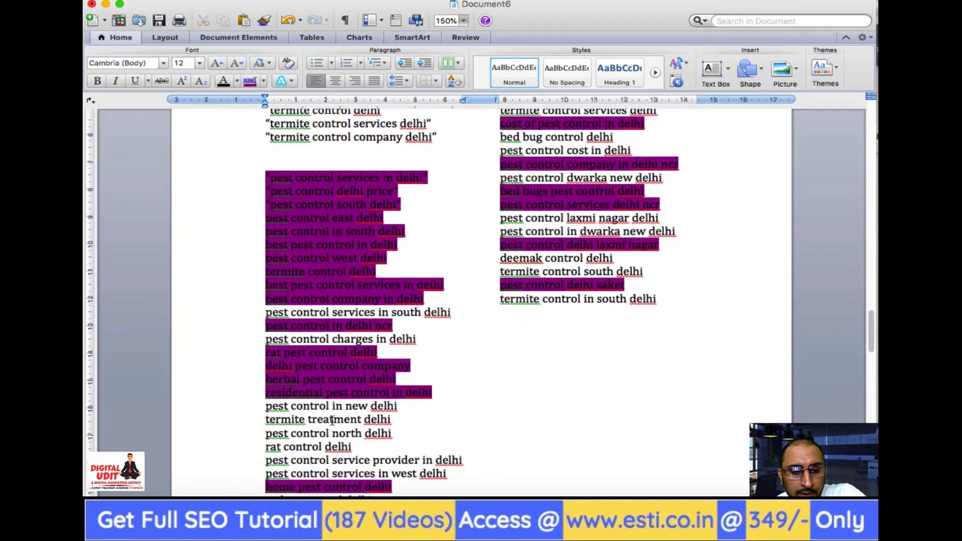
scroll(389, 150, "up", 2)
left_click_drag(389, 132, 263, 134)
key("super+c")
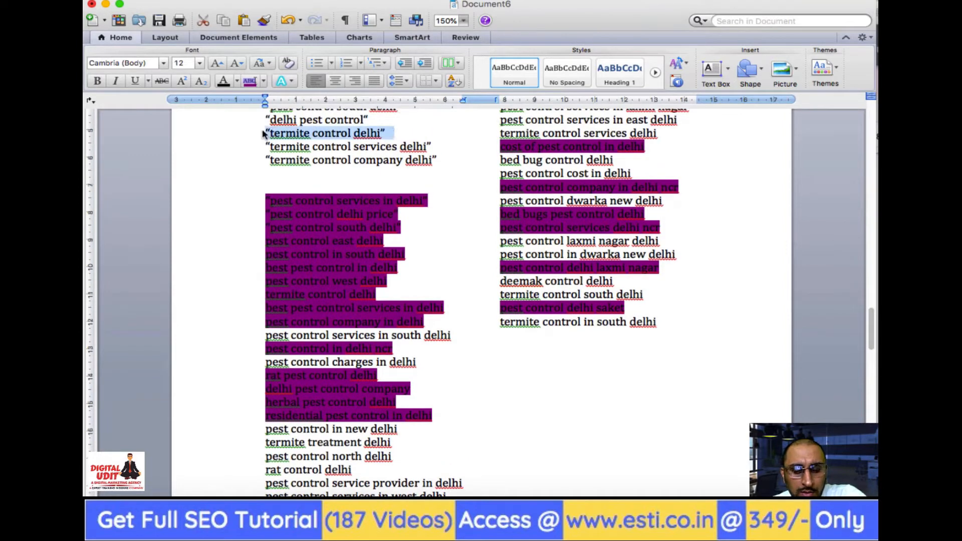
key("Right")
key("Return")
key("Up")
key("super+v")
key("BackSpace")
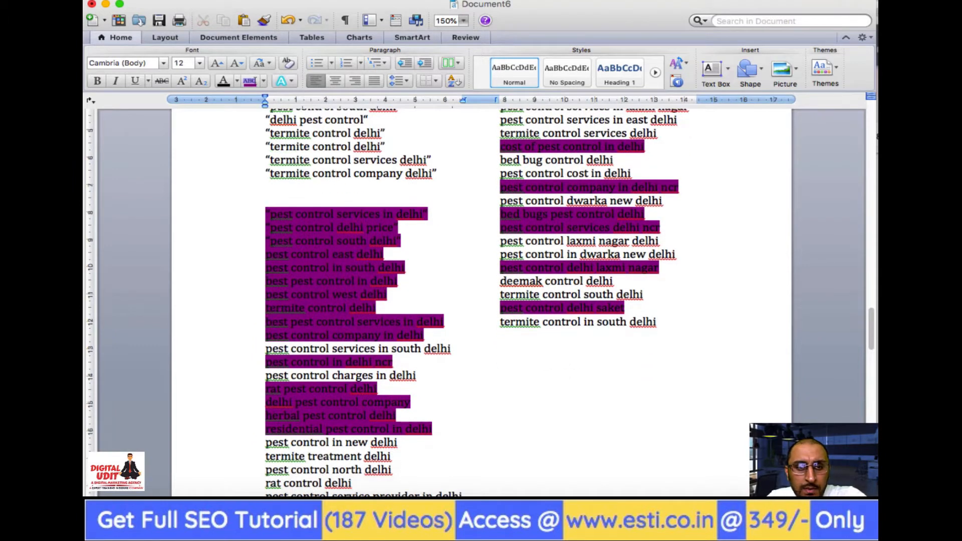
Replace "control" with "treatment" in the duplicated phrase so it reads "termite treatment delhi".
key("Left")
key("Left")
key("Down")
key("Left")
key("Left")
key("Left")
key("Left")
key("BackSpace")
key("BackSpace")
key("BackSpace")
key("BackSpace")
key("BackSpace")
key("BackSpace")
key("BackSpace")
type("treatment")
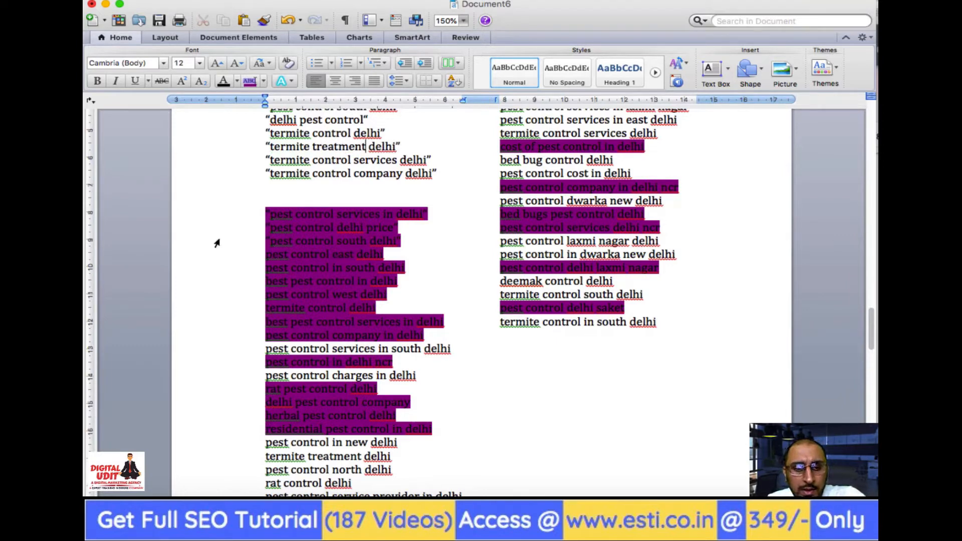
Highlight the unquoted keyword "termite treatment delhi" in purple.
scroll(401, 429, "down", 5)
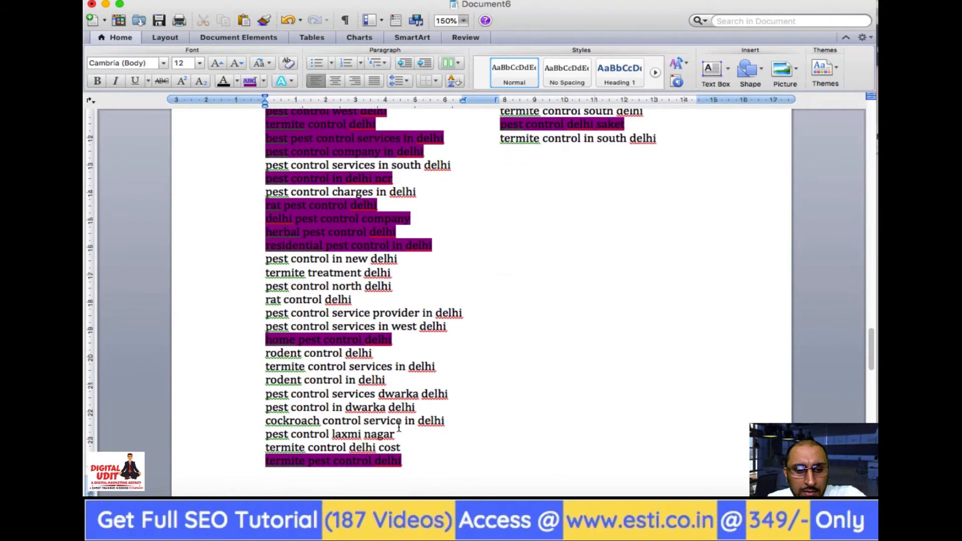
triple_click(310, 275)
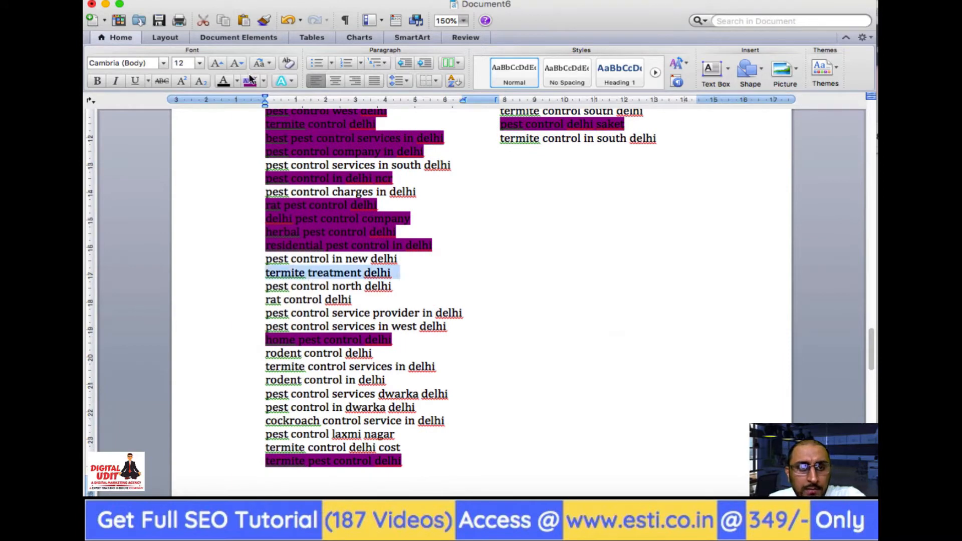
left_click(250, 81)
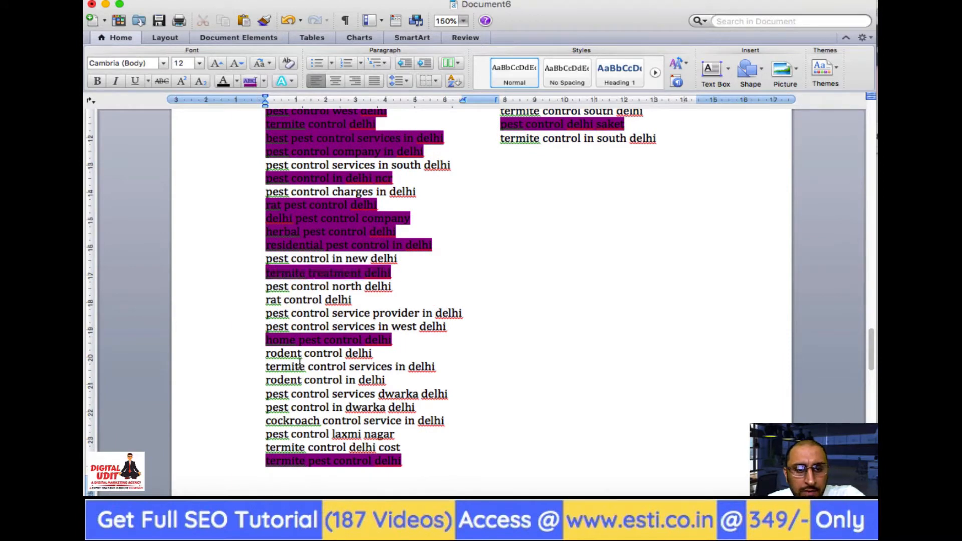
Highlight the keywords "termite control services in delhi" and "termite control delhi cost" in purple.
scroll(318, 369, "up", 5)
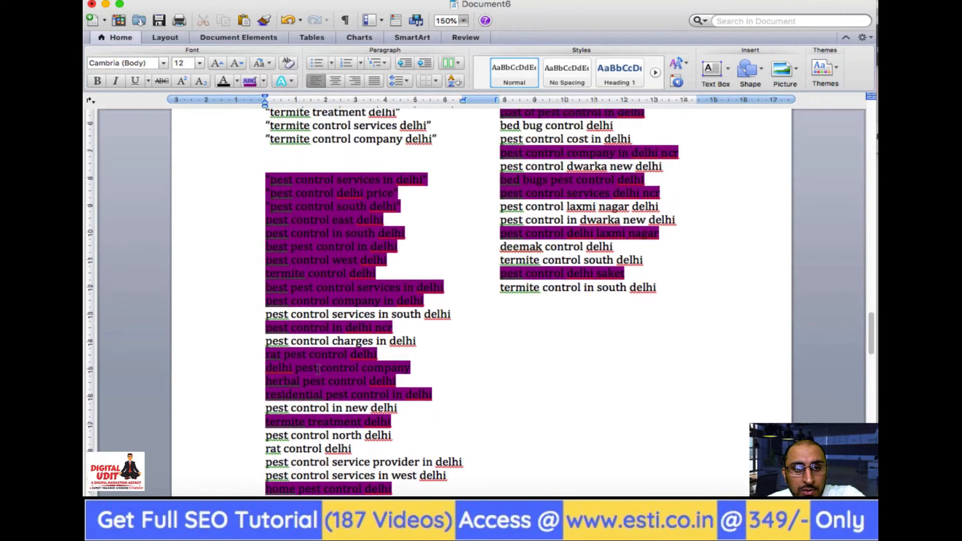
scroll(318, 369, "down", 3)
scroll(318, 370, "down", 1)
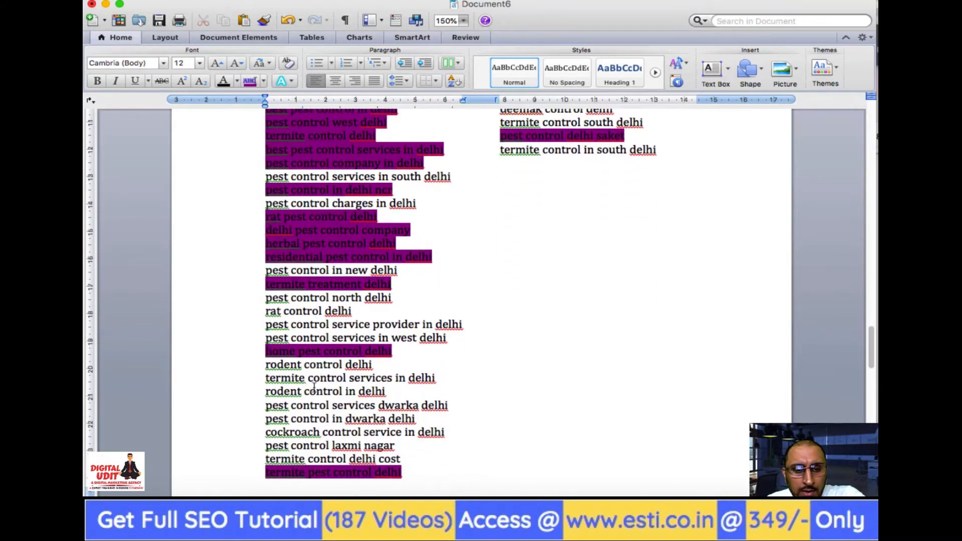
triple_click(317, 383)
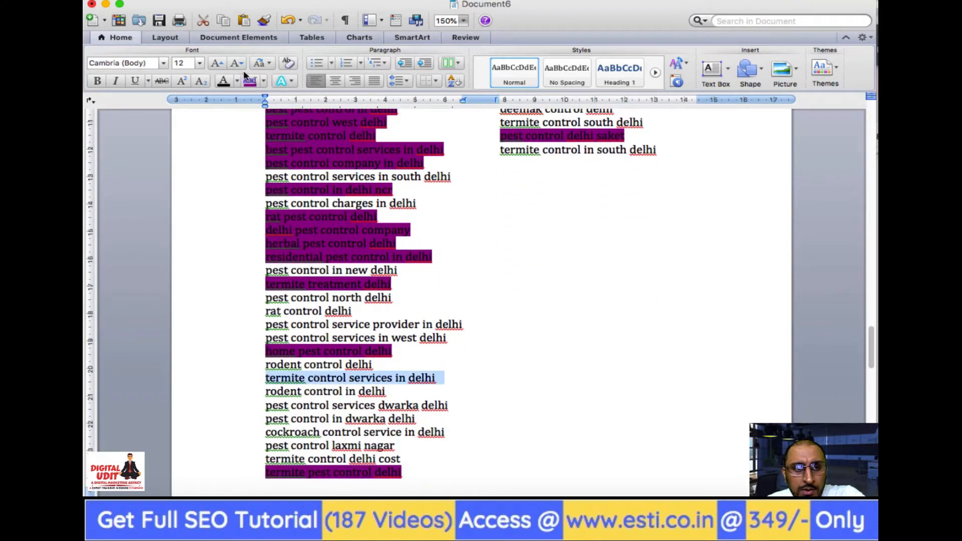
left_click(249, 81)
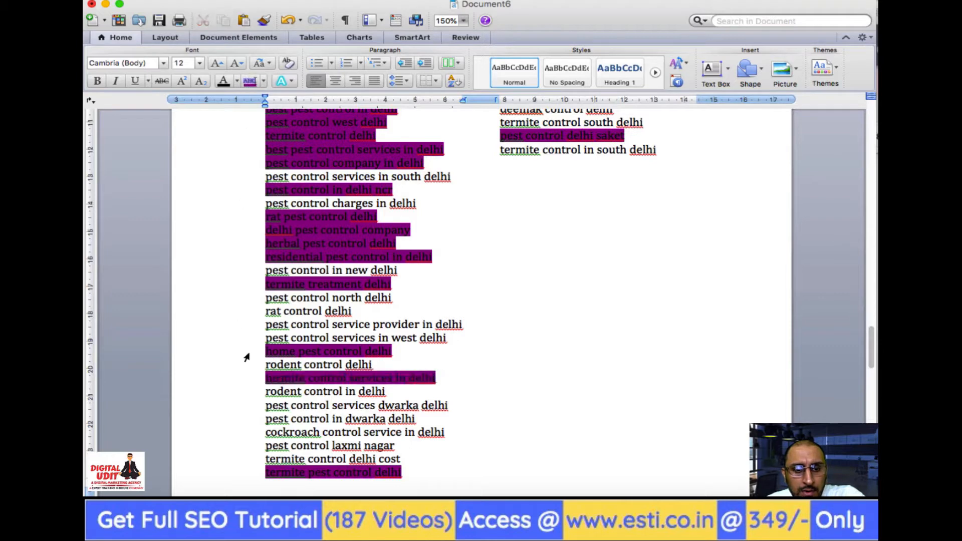
triple_click(306, 459)
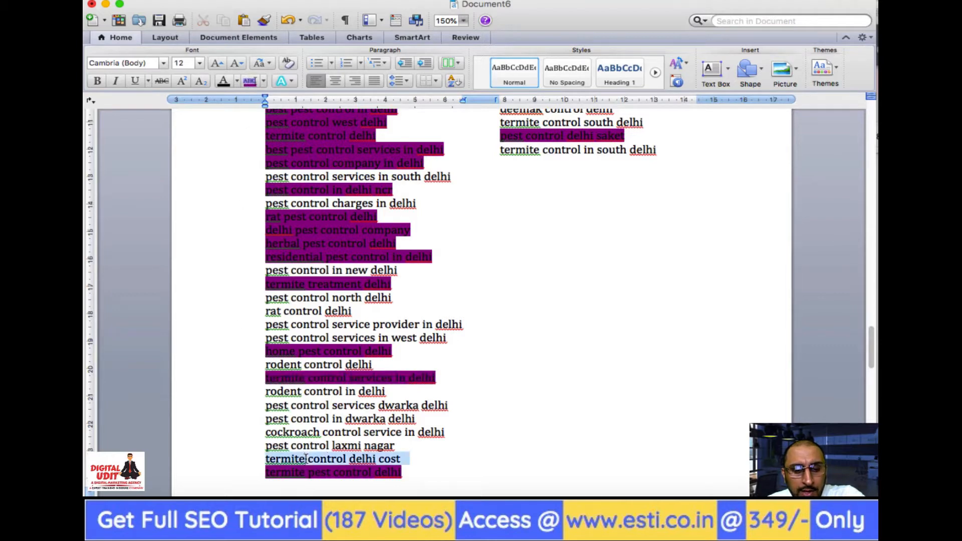
left_click(249, 80)
Highlight the second-column keywords "termite control services delhi" and "termite treatment in delhi" in purple.
scroll(433, 313, "up", 5)
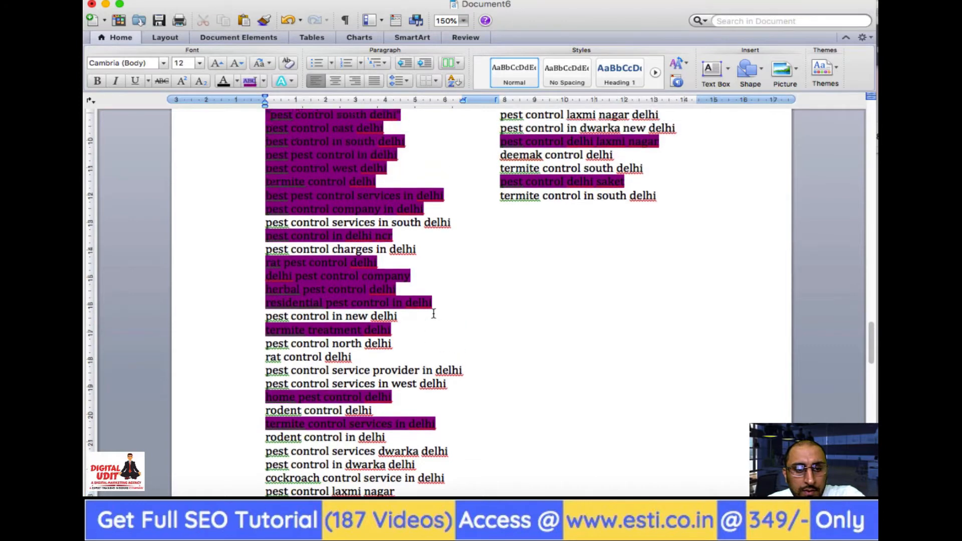
scroll(433, 313, "up", 1)
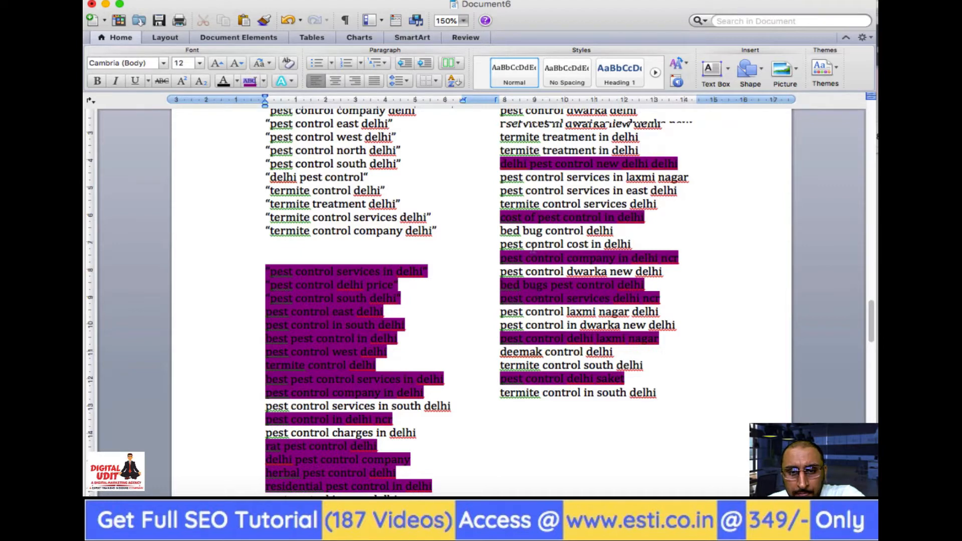
triple_click(578, 202)
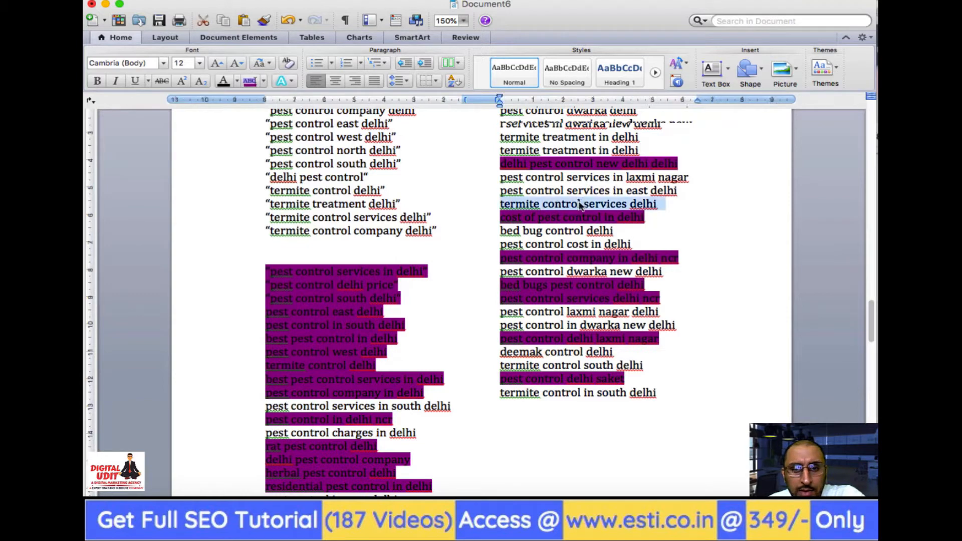
left_click(250, 81)
scroll(540, 261, "up", 2)
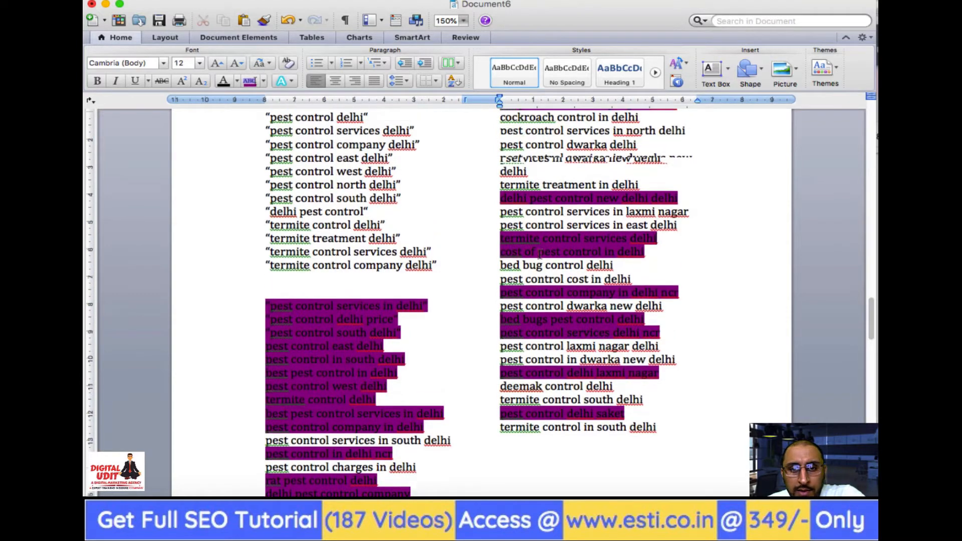
triple_click(542, 184)
left_click(251, 81)
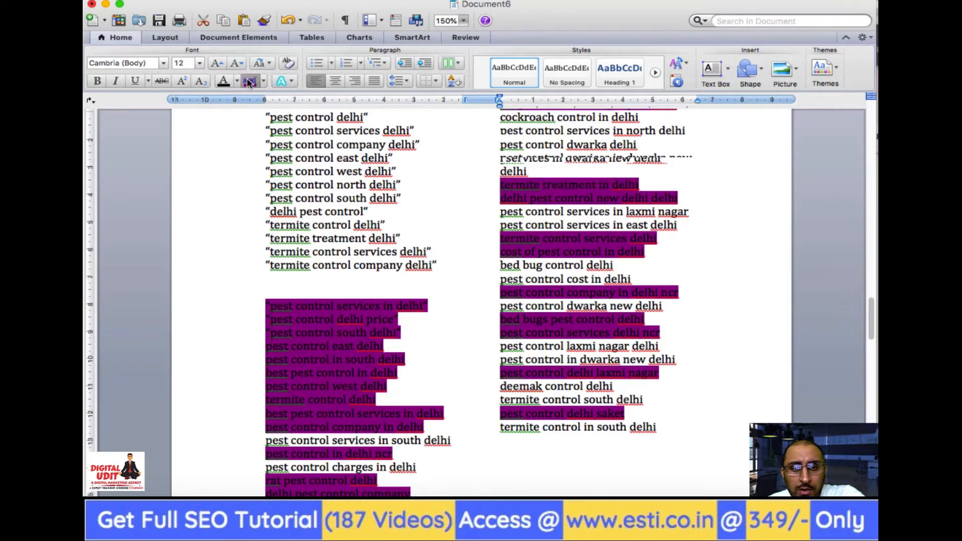
scroll(599, 257, "up", 3)
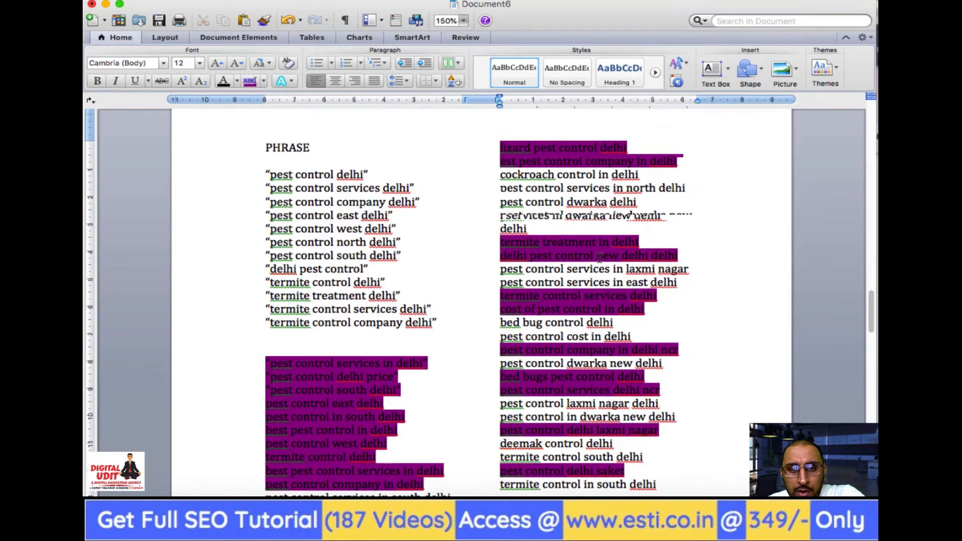
scroll(599, 257, "down", 6)
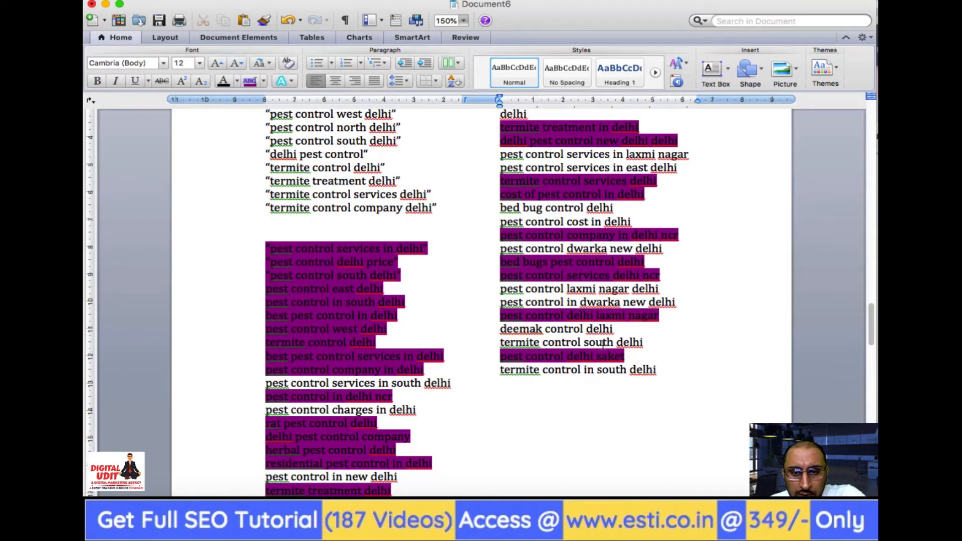
Copy the keyword "termite control south delhi" into the PHRASE list in quotation marks, below "termite control company delhi", keeping it on one line.
left_click_drag(649, 343, 505, 349)
key("super+c")
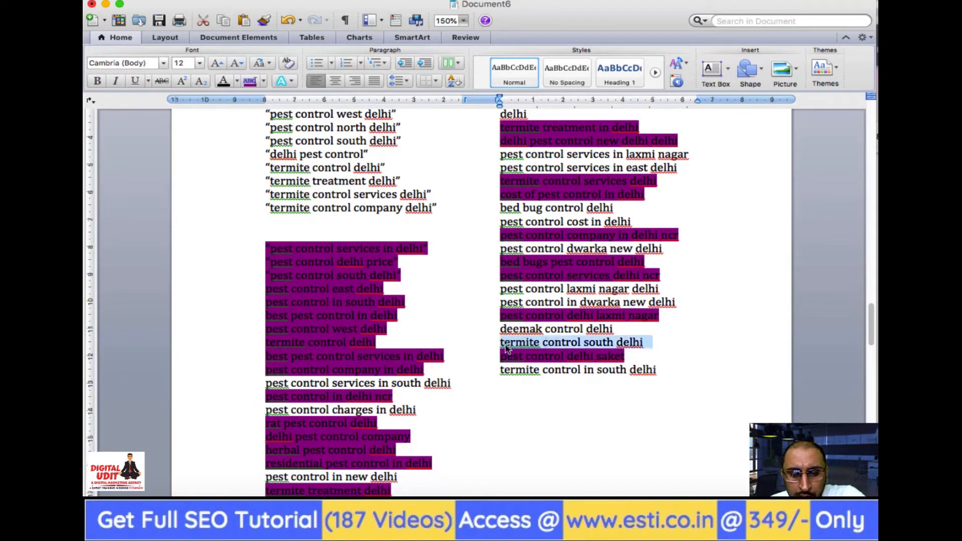
left_click(279, 218)
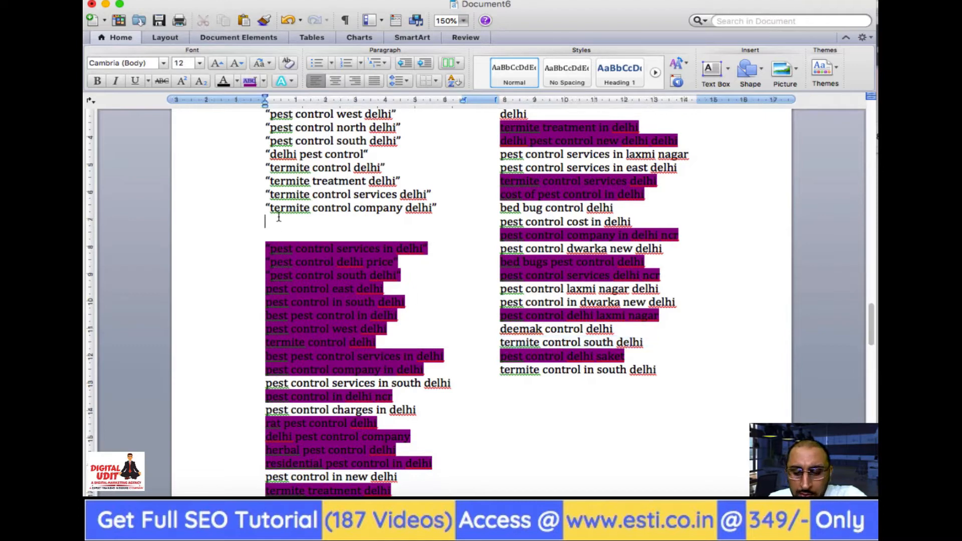
key("super+v")
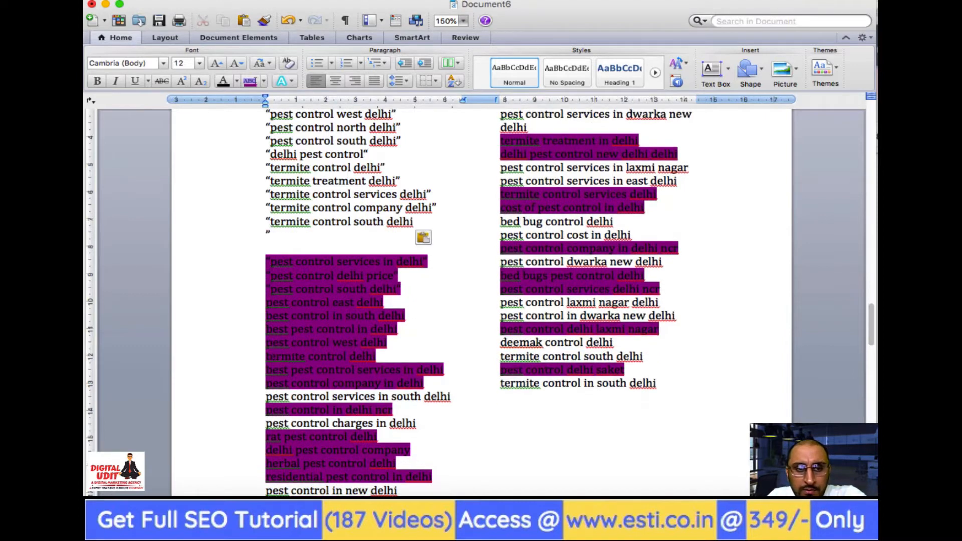
key("BackSpace")
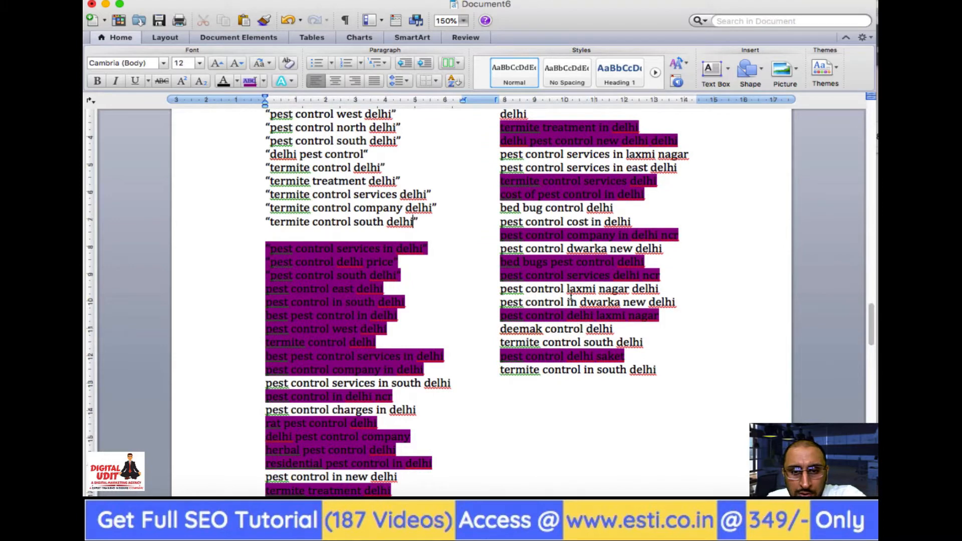
Highlight the second-column keywords "termite control south delhi" and "termite control in south delhi" in purple.
triple_click(563, 342)
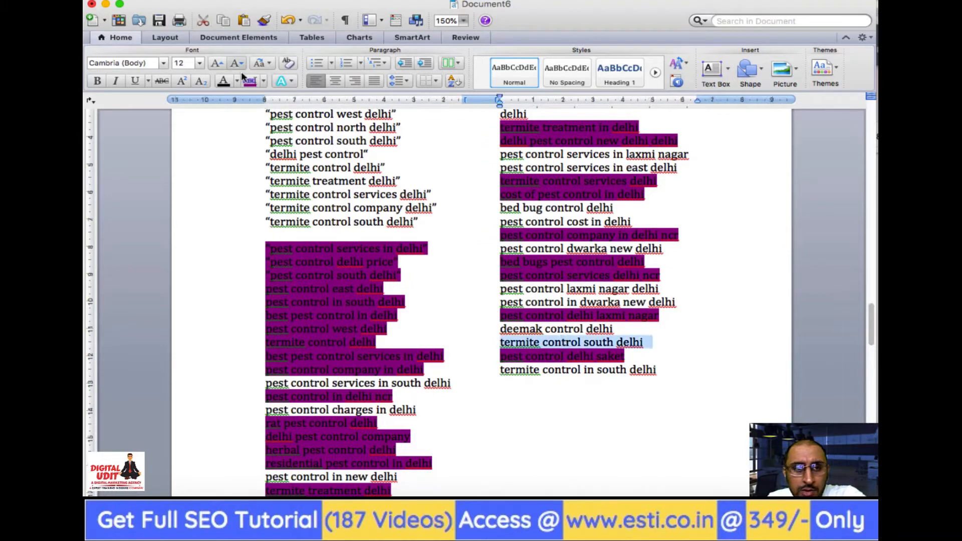
left_click(250, 81)
triple_click(561, 371)
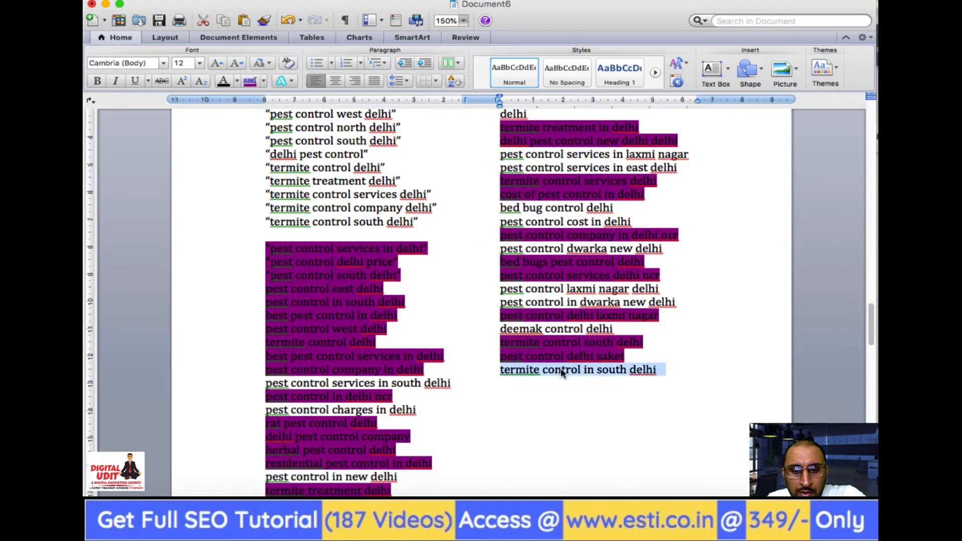
left_click(249, 80)
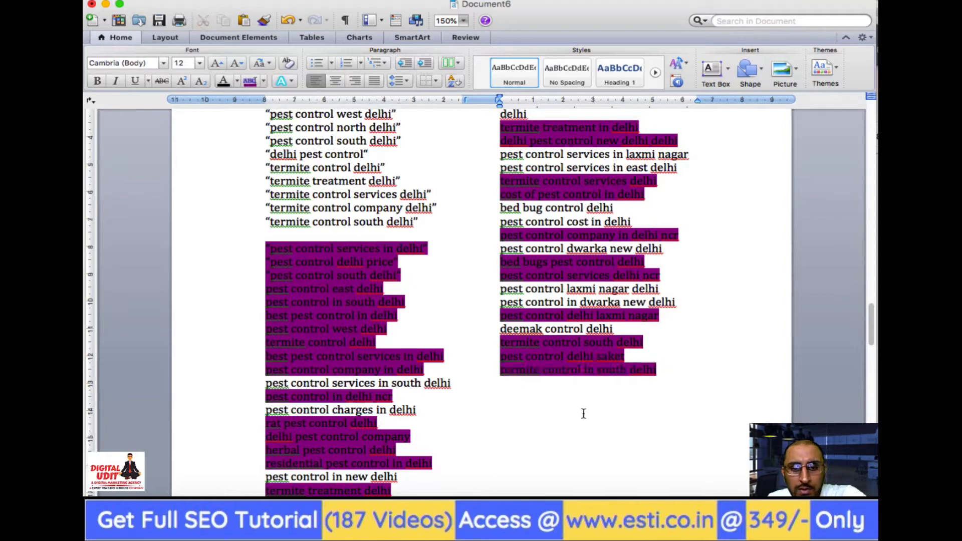
Add the quoted phrase "deemak control delhi" to the end of the PHRASE list and highlight the matching unquoted keyword in purple.
left_click(421, 222)
key("Return")
type("\"")
type("deemak con")
type("trol delhi”")
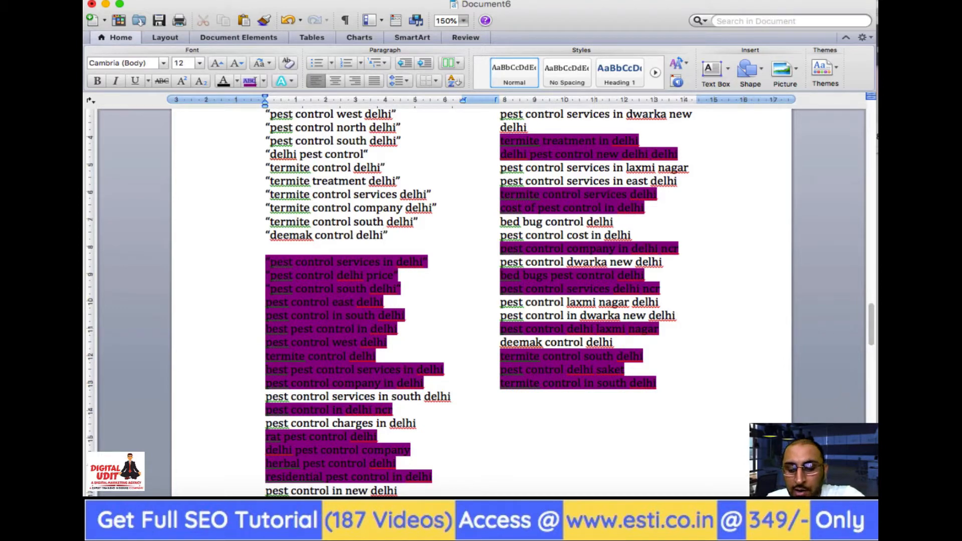
key("Return")
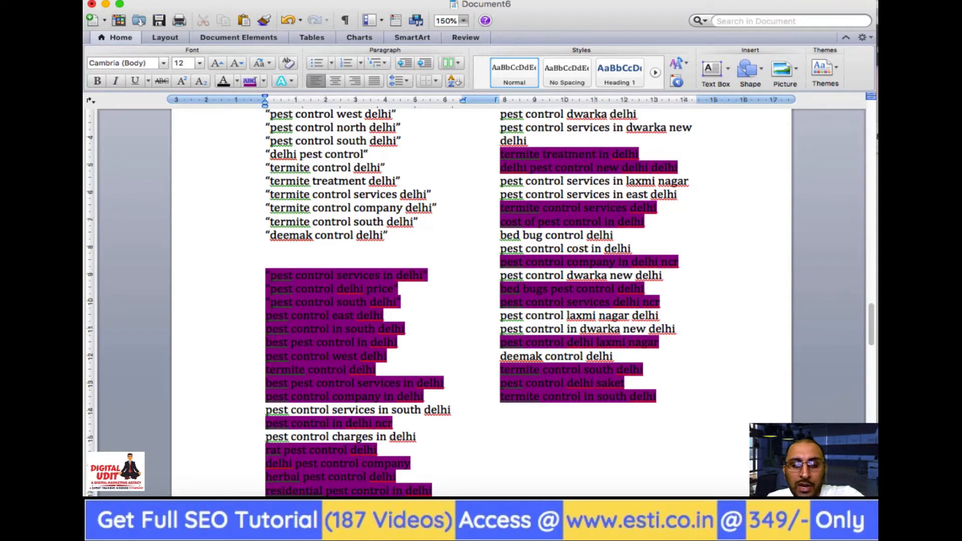
triple_click(599, 357)
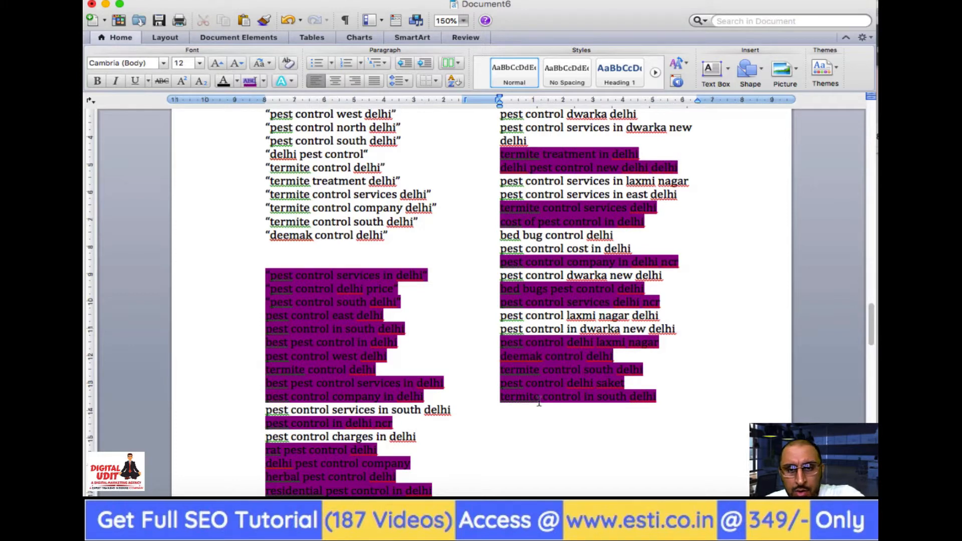
Delete the second-column keywords "pest control dwarka delhi", "pest control services in laxmi nagar" and "pest control dwarka new delhi".
scroll(538, 401, "up", 3)
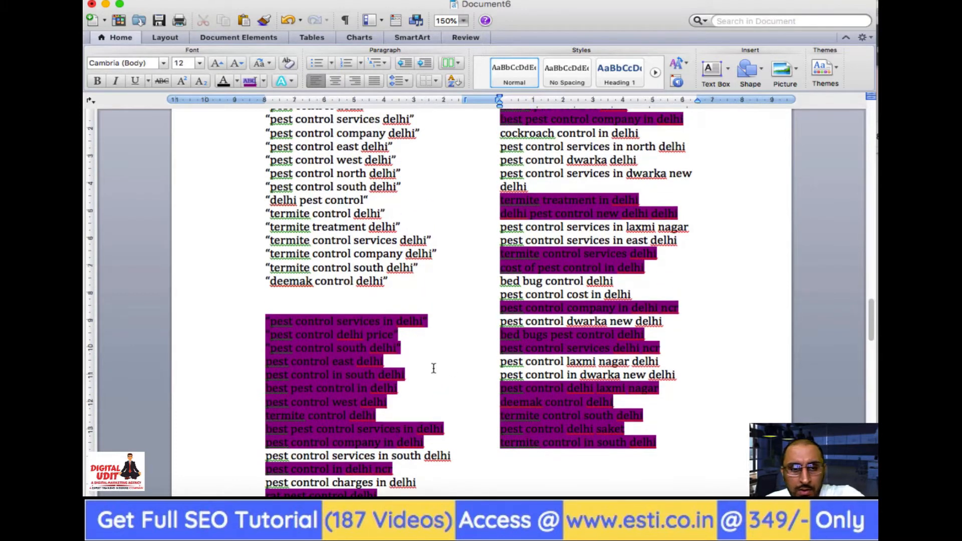
left_click(406, 287)
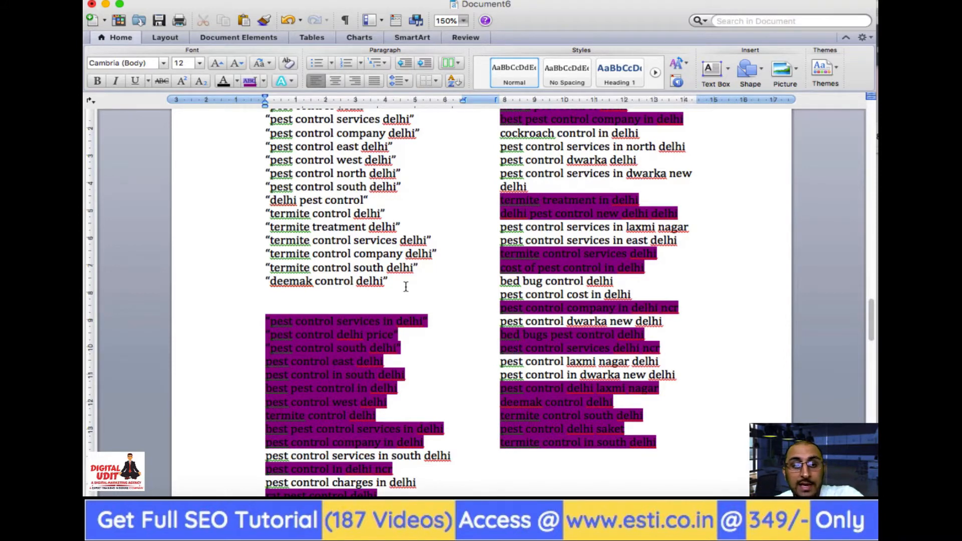
scroll(406, 286, "up", 6)
scroll(405, 288, "down", 5)
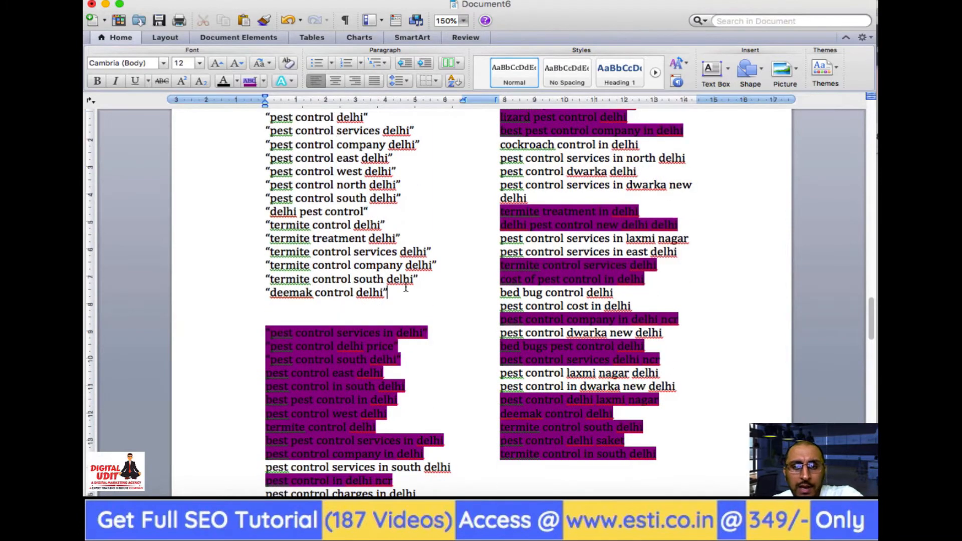
scroll(521, 215, "up", 3)
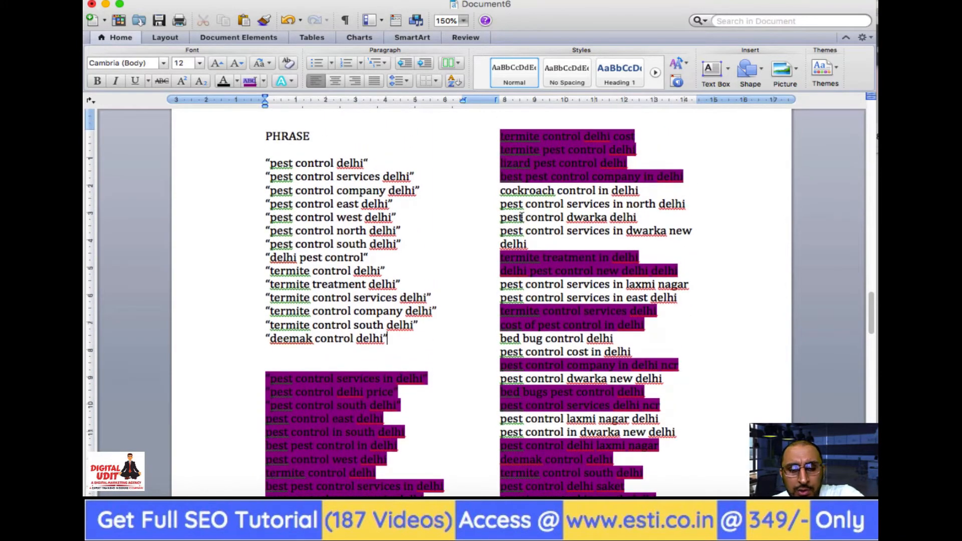
triple_click(591, 217)
key("BackSpace")
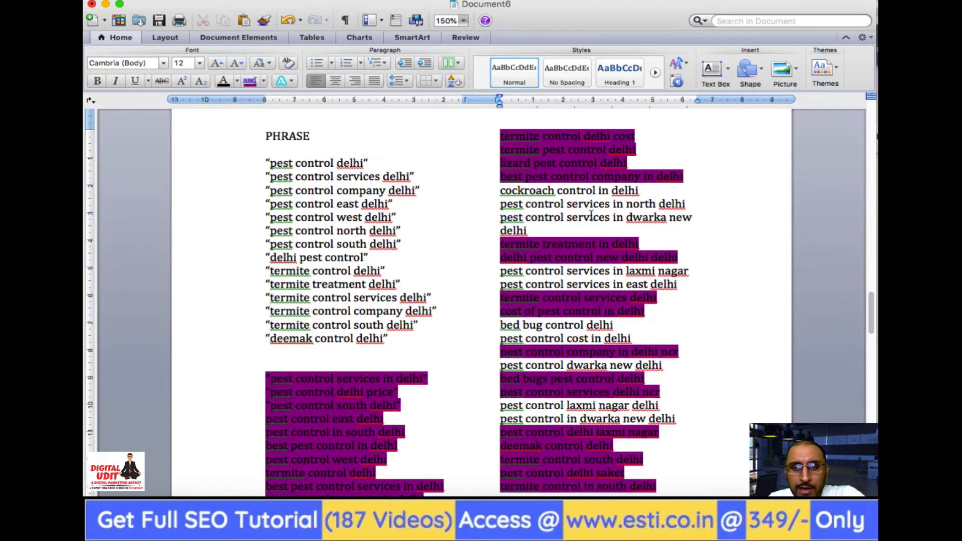
triple_click(605, 271)
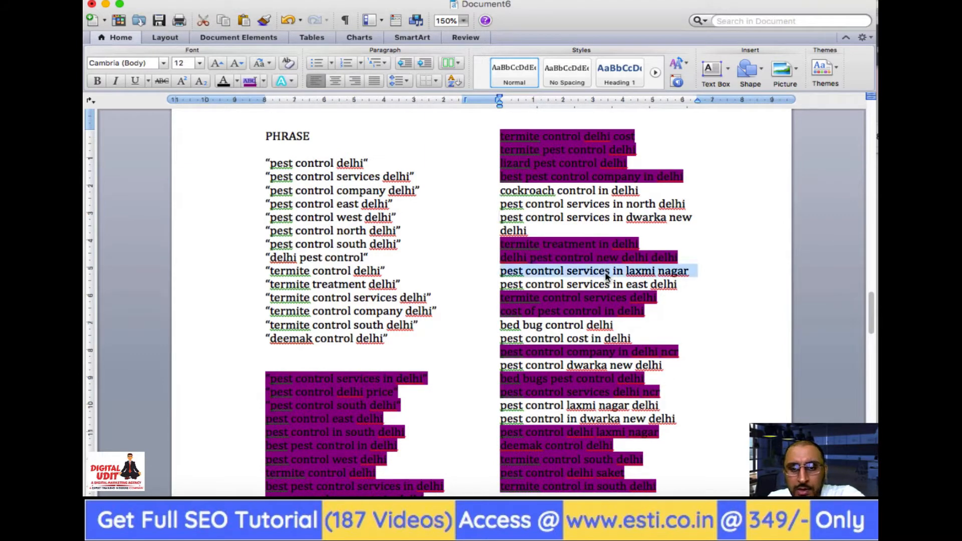
key("BackSpace")
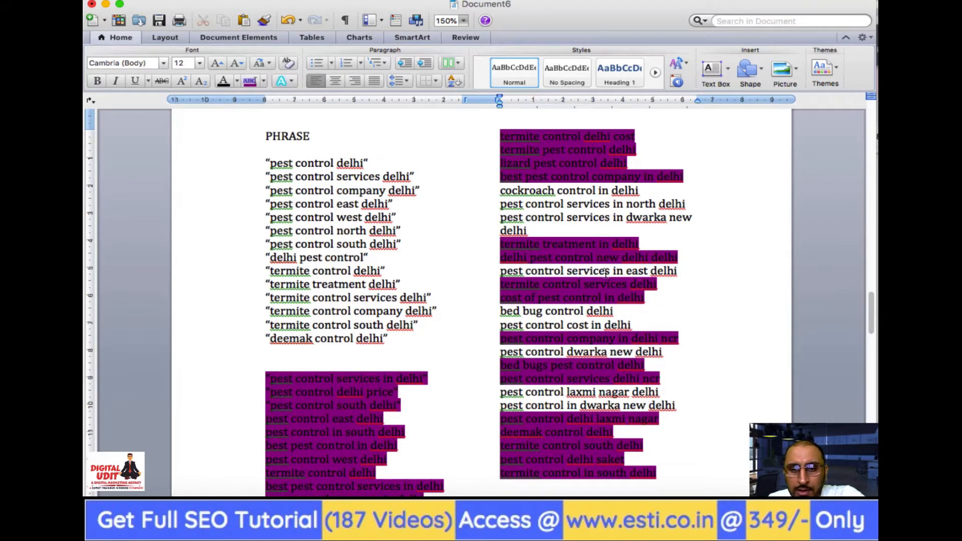
triple_click(592, 352)
key("BackSpace")
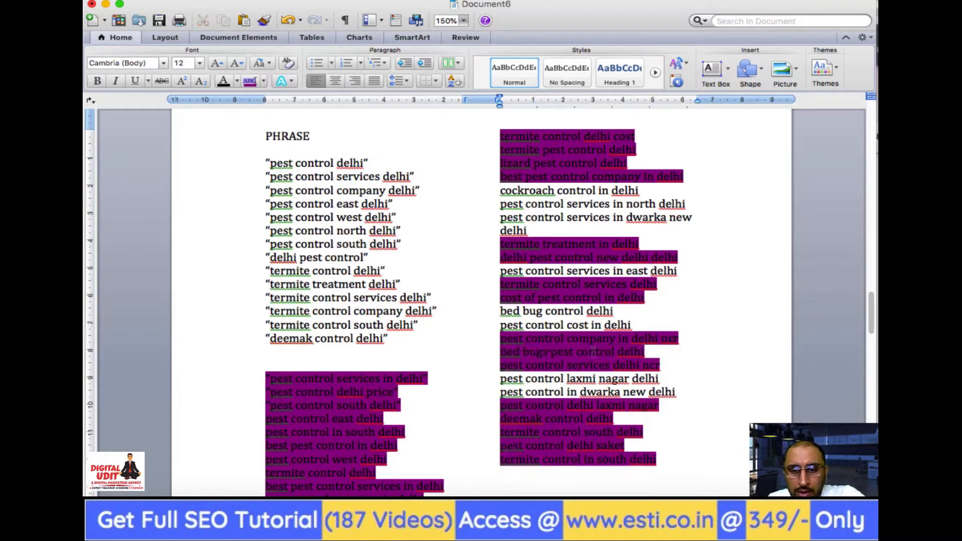
Delete the keywords "pest control laxmi nagar delhi" and "pest control in dwarka new delhi" from the keyword list.
triple_click(589, 379)
key("BackSpace")
triple_click(589, 379)
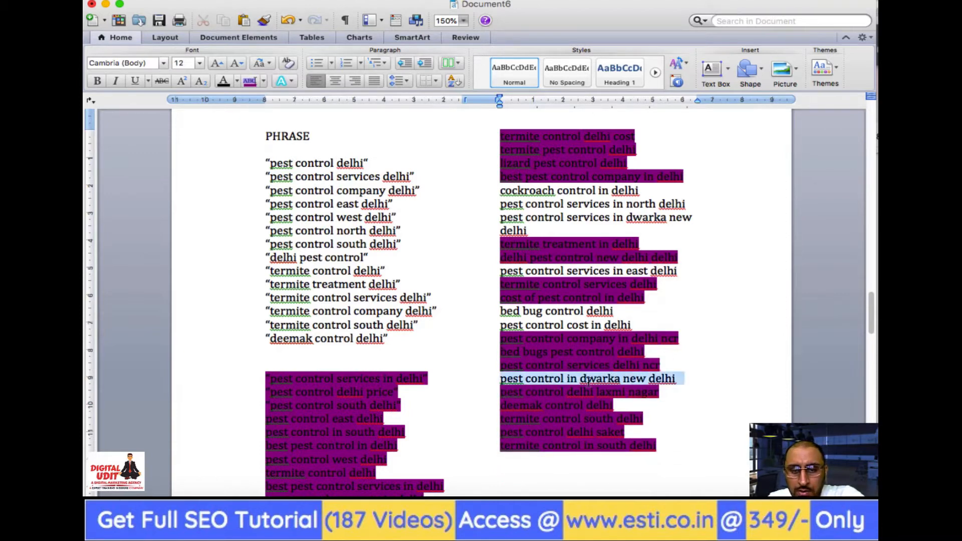
key("BackSpace")
Delete "pest control services dwarka delhi", "pest control in dwarka delhi" and "pest control laxmi nagar" from the keyword list.
scroll(419, 403, "down", 5)
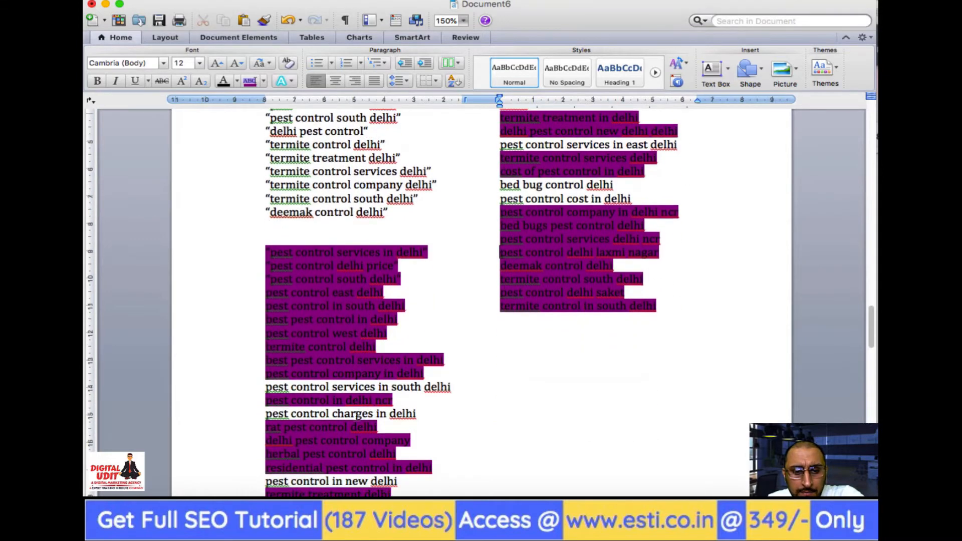
scroll(365, 412, "down", 6)
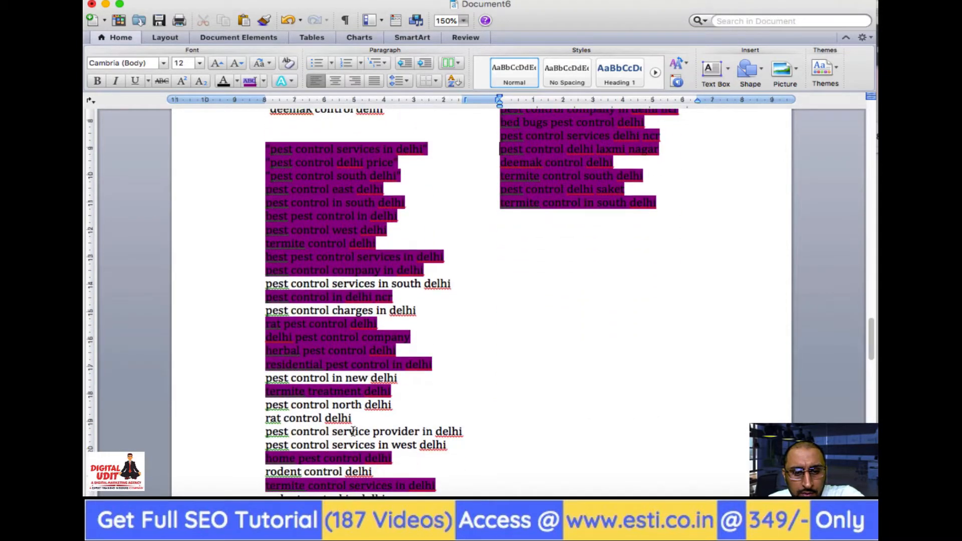
scroll(353, 426, "down", 3)
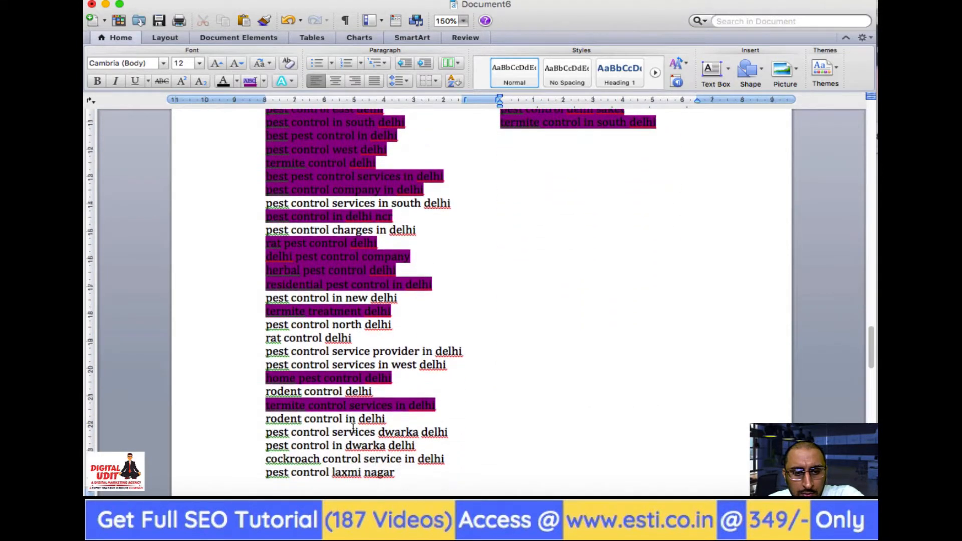
triple_click(348, 431)
key("Delete")
double_click(348, 431)
triple_click(348, 433)
key("Delete")
triple_click(348, 445)
key("Delete")
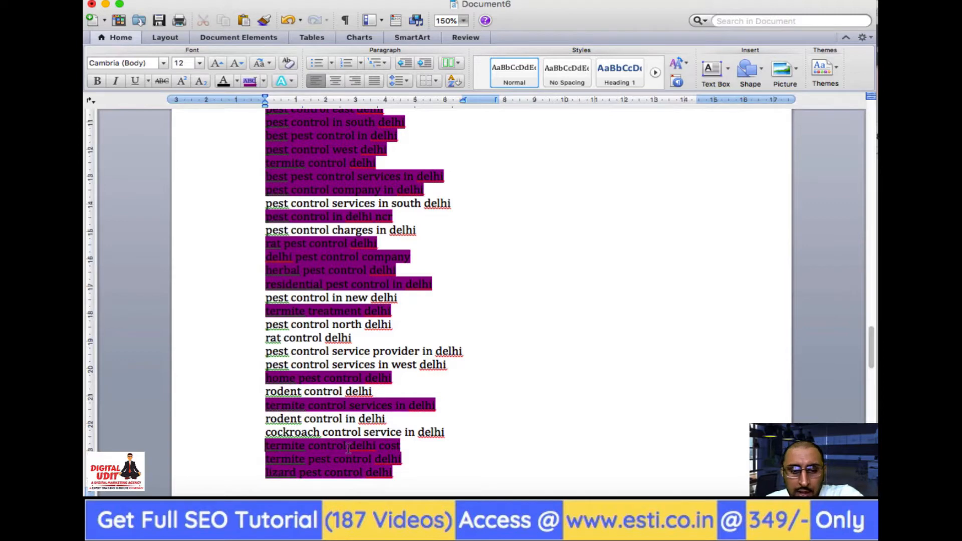
Highlight the keyword "pest control north delhi" in purple in the keyword list.
scroll(348, 447, "up", 3)
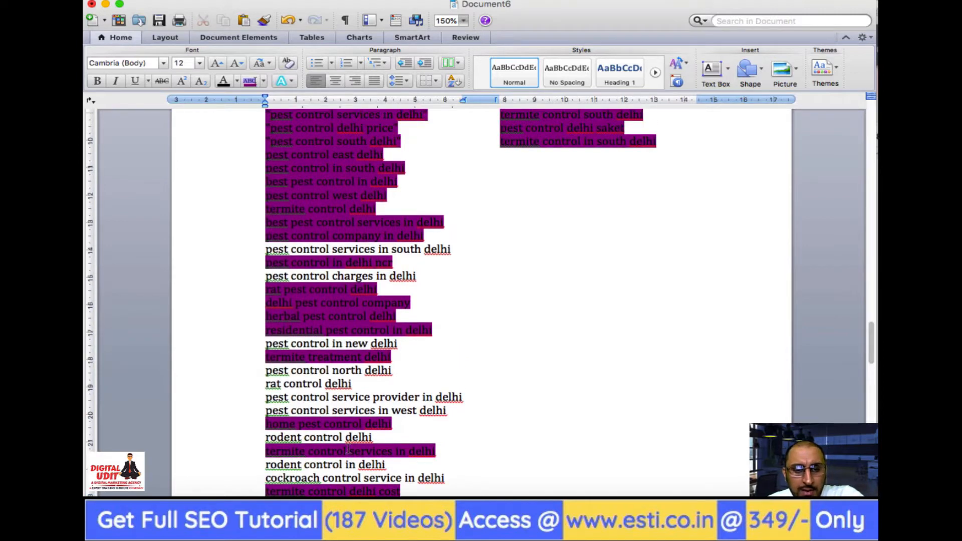
triple_click(373, 372)
left_click(250, 82)
left_click(496, 397)
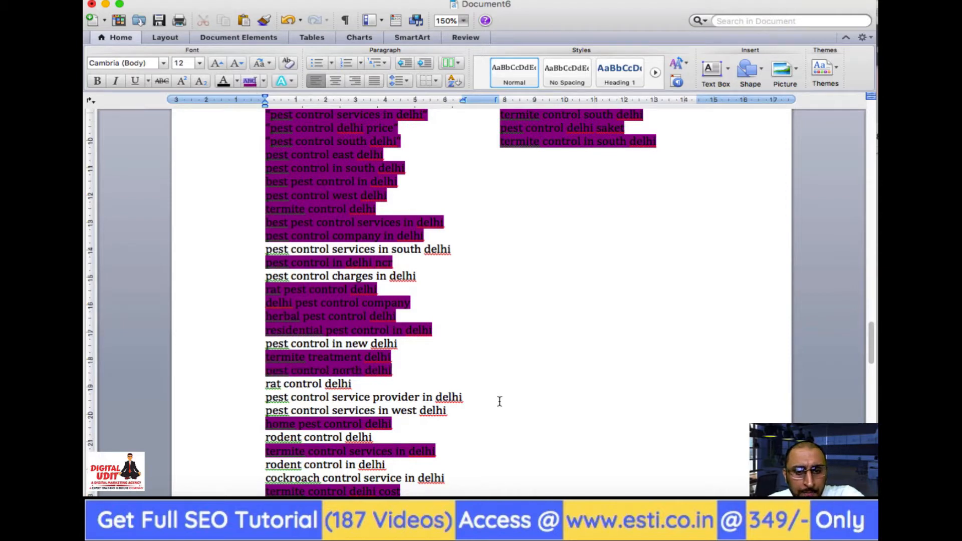
Duplicate the first phrase under PHRASE, "pest control delhi", directly below itself and change the copy to "pest control new delhi".
scroll(499, 400, "up", 5)
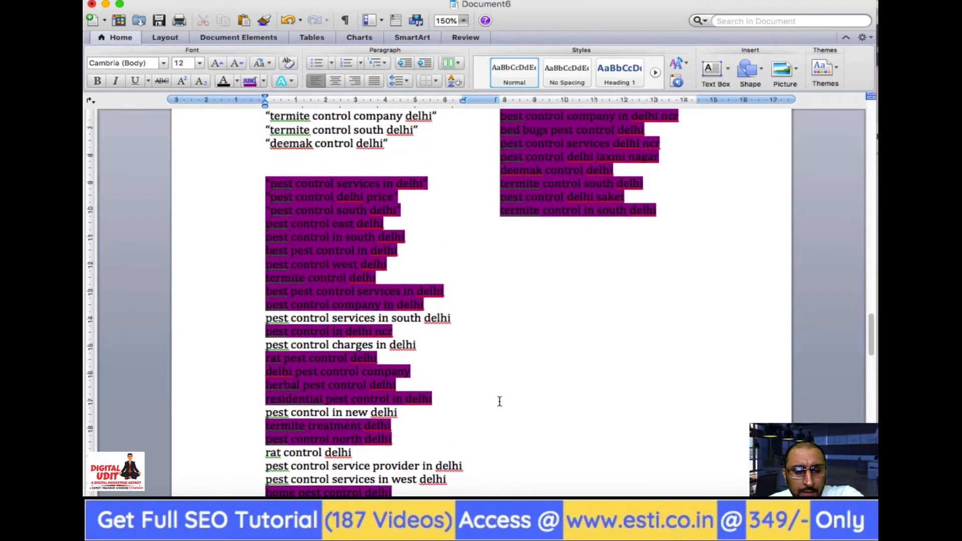
scroll(342, 424, "up", 15)
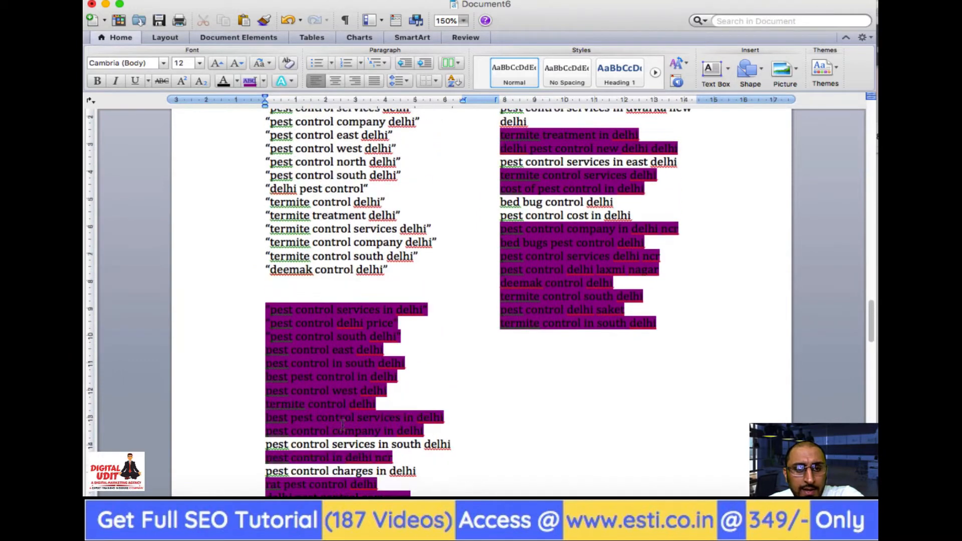
left_click(369, 220)
triple_click(360, 219)
key("super+c")
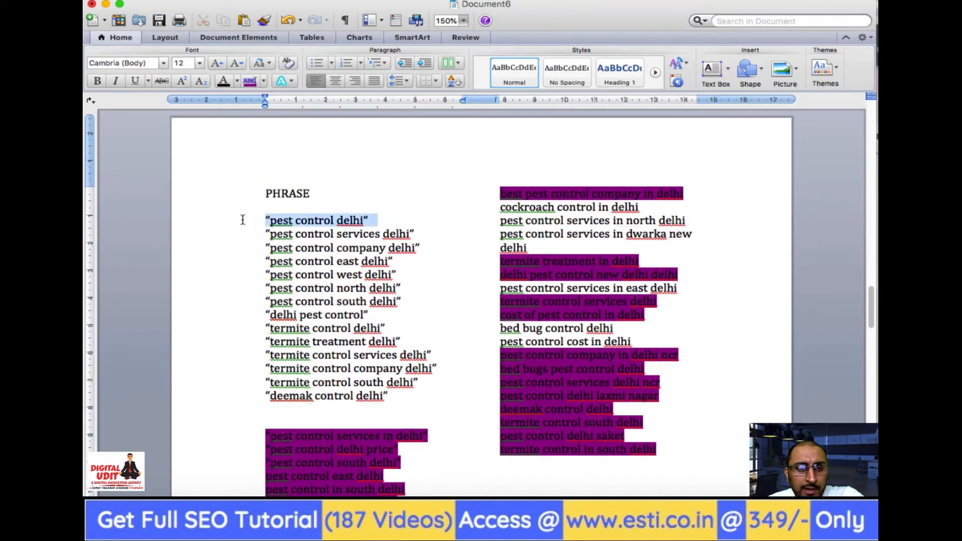
key("Right")
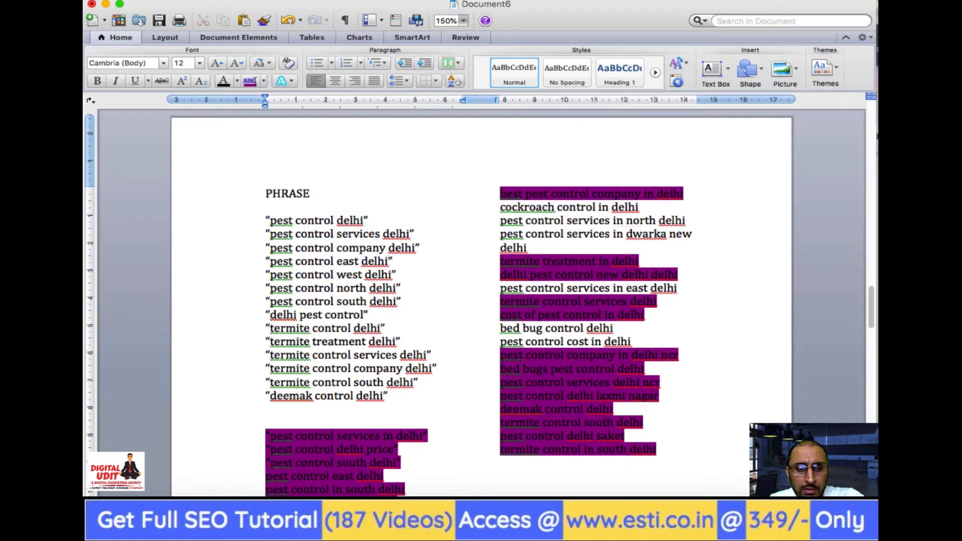
key("Return")
key("Up")
key("super+v")
key("BackSpace")
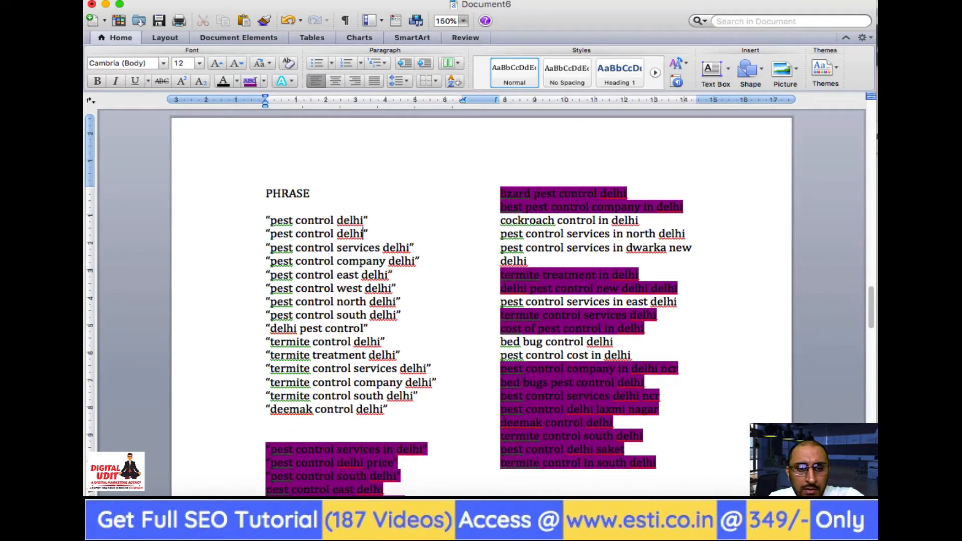
type("new")
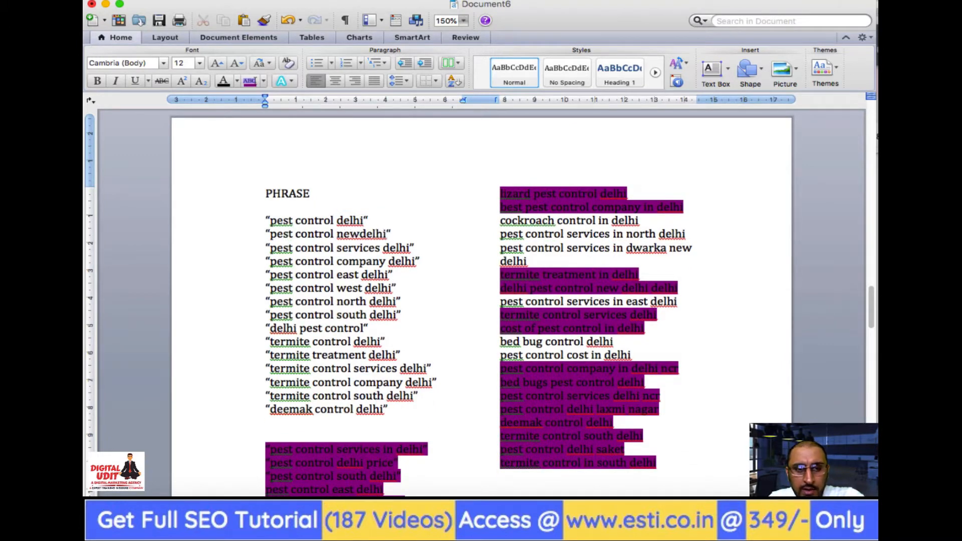
Add an empty line after the phrase "deemak control delhi" and delete the keyword "pest control services in dwarka new delhi".
left_click(394, 410)
key("Return")
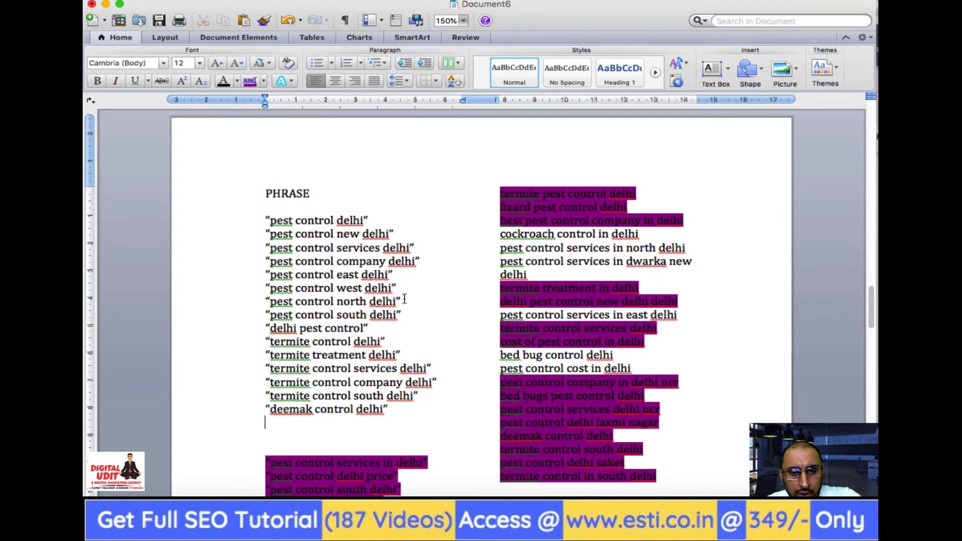
left_click_drag(401, 300, 264, 302)
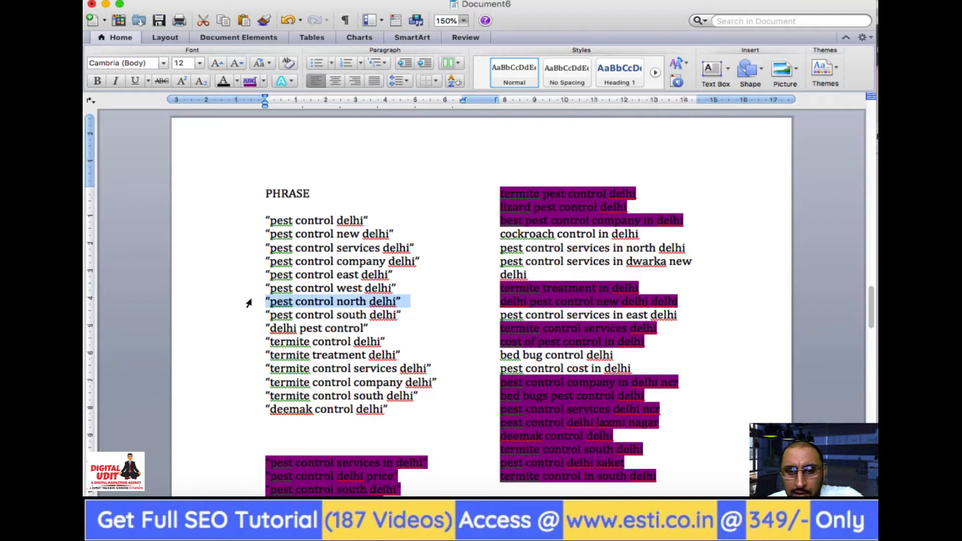
triple_click(559, 265)
key("Delete")
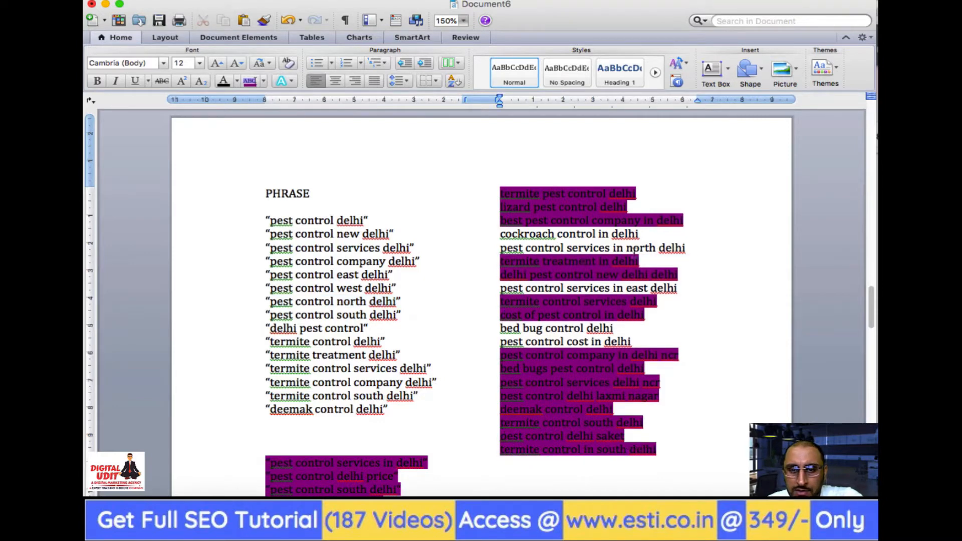
Duplicate the four "pest control east/west/north/south delhi" phrases directly above "delhi pest control", leaving no blank line between them.
scroll(527, 357, "down", 5)
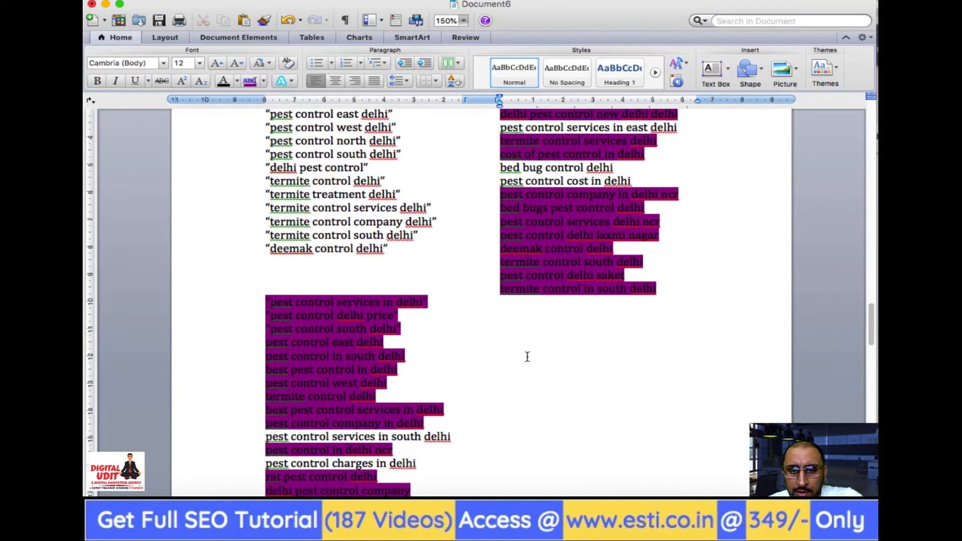
scroll(527, 356, "down", 4)
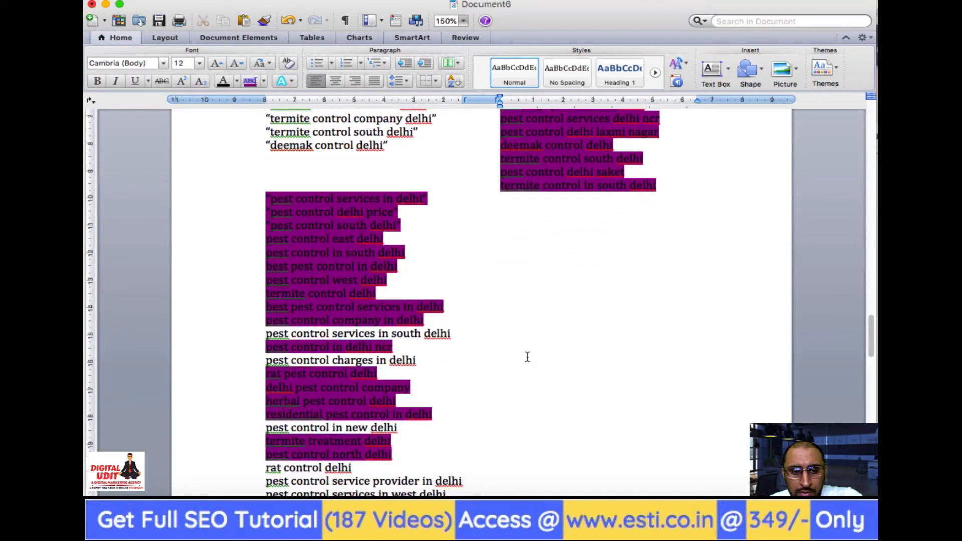
scroll(406, 342, "down", 2)
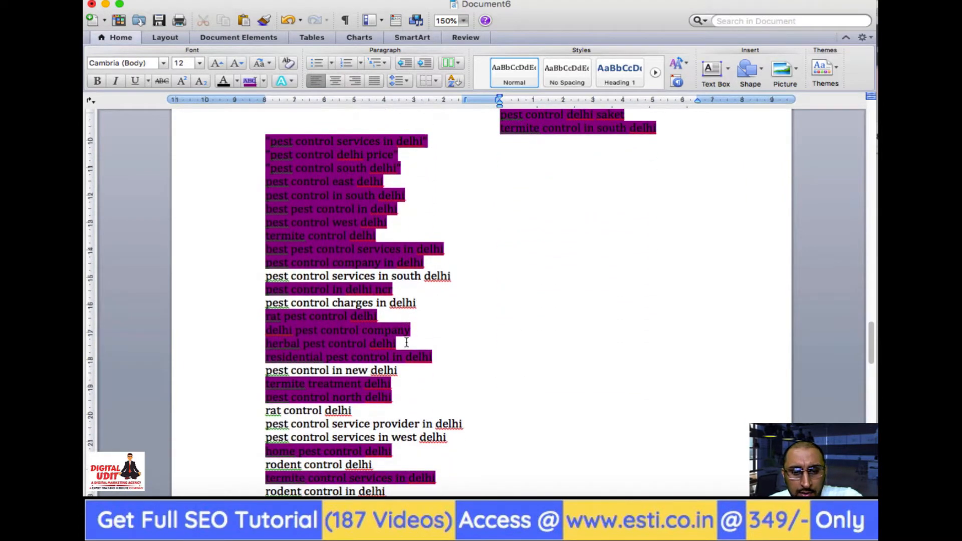
scroll(440, 423, "up", 3)
scroll(440, 423, "down", 3)
scroll(440, 420, "up", 9)
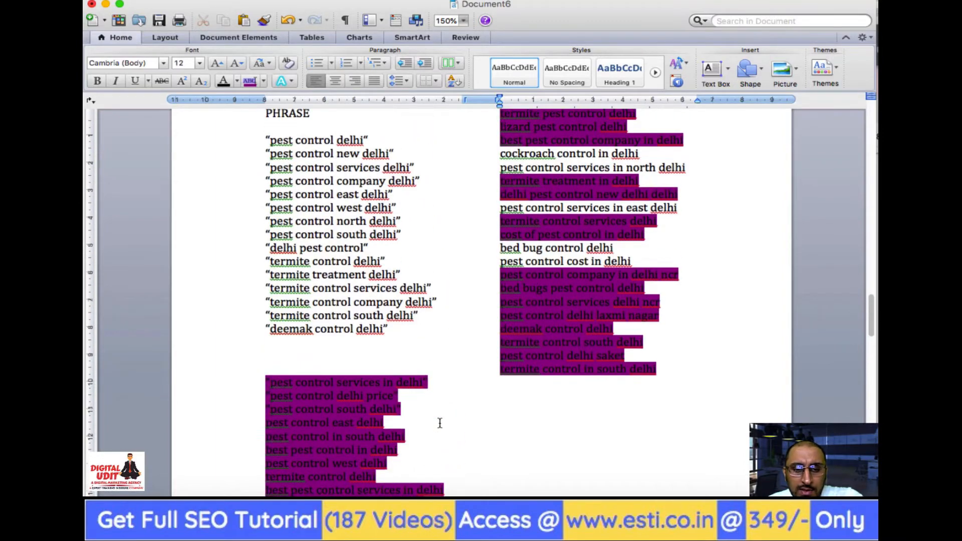
left_click_drag(406, 281, 262, 240)
key("super+c")
left_click(264, 293)
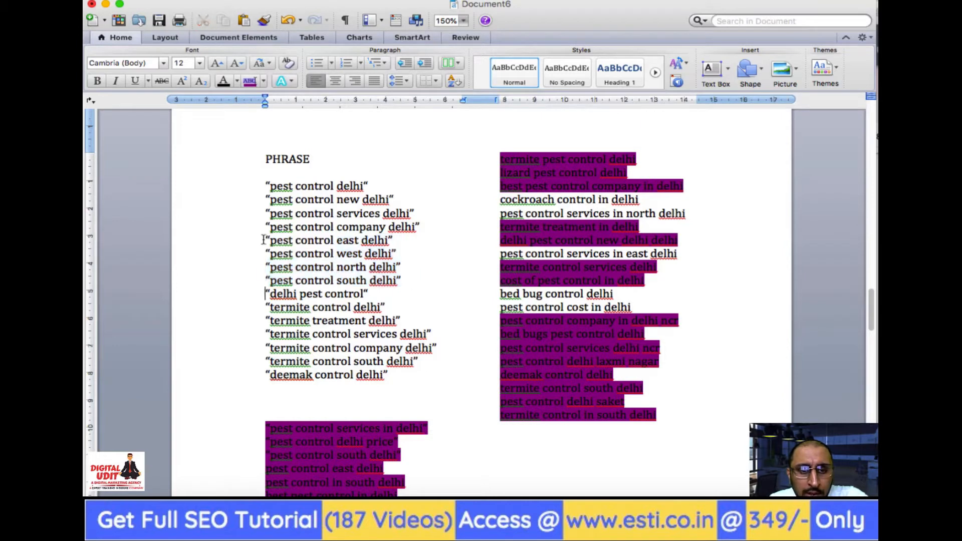
key("Return")
key("super+v")
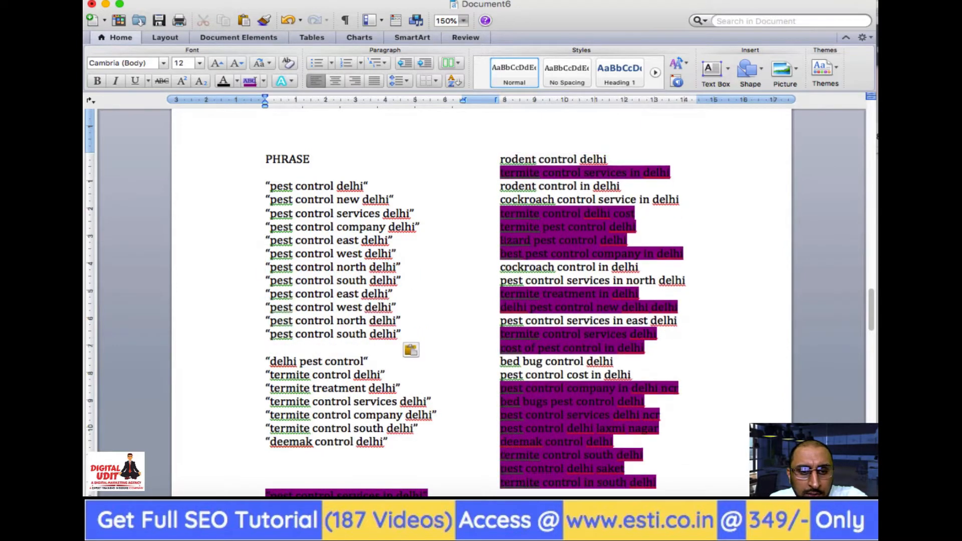
key("Delete")
Change the duplicated south phrase to "pest control services south delhi".
key("Left")
key("Left")
key("Left")
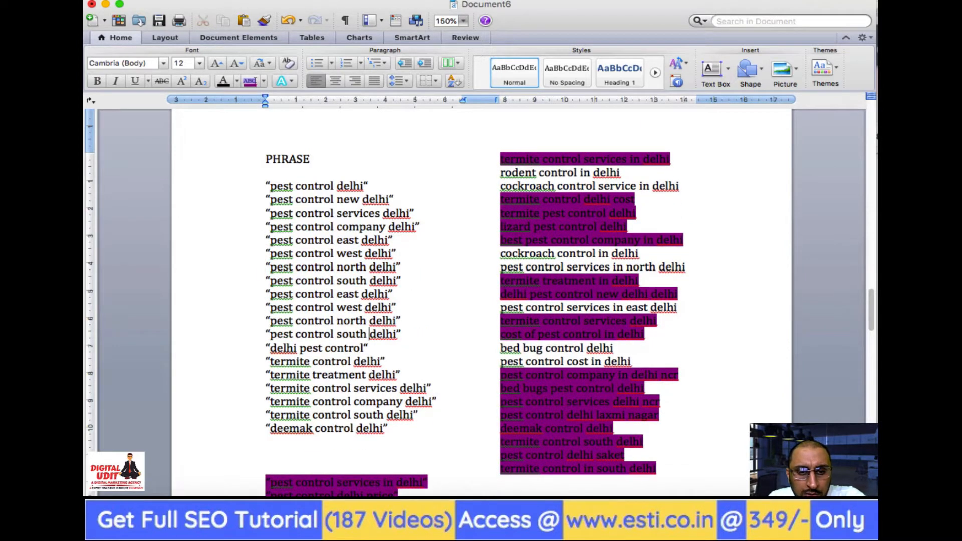
key("Left")
key("Left")
key("Left")
type("services")
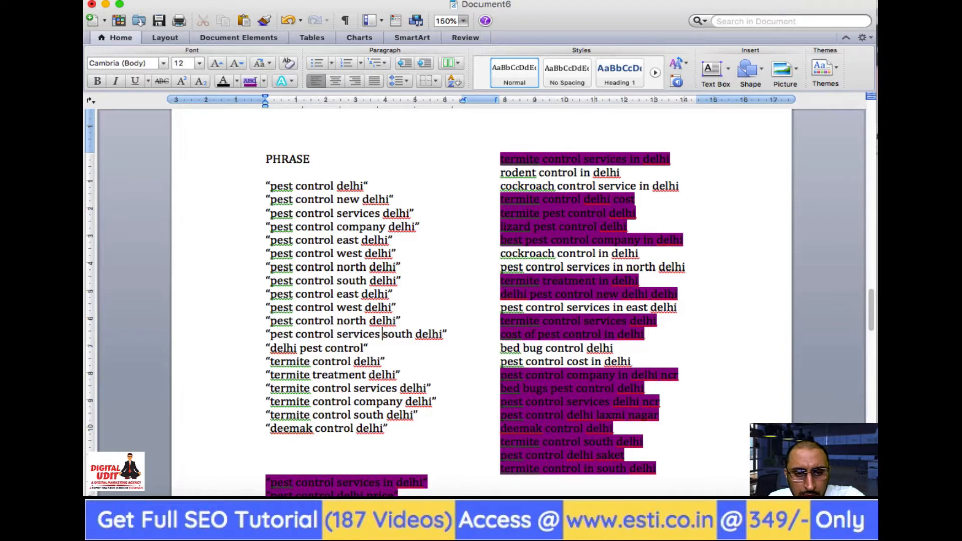
Copy the word "services" into the duplicated north phrase so it reads "pest control services north delhi".
key("shift+Left")
key("shift+Left")
key("shift+Left")
key("shift+Left")
key("shift+Left")
key("shift+Left")
key("shift+Left")
key("shift+Left")
key("shift+Left")
key("super+c")
key("Up")
key("super+v")
Paste "services" into the duplicated west and east phrases, making "pest control services west delhi" and "pest control services east delhi".
key("Up")
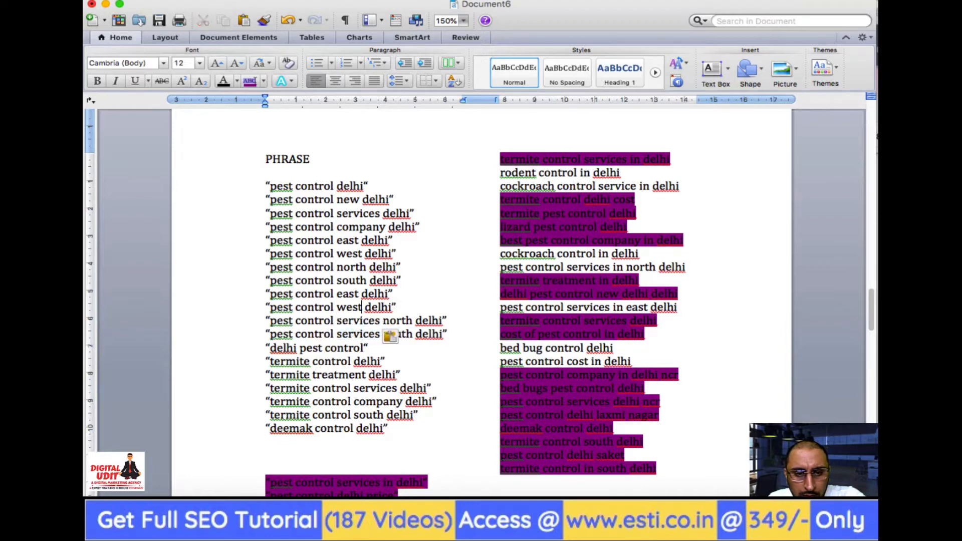
key("Left")
key("Left")
key("Left")
key("Left")
key("Left")
key("super+v")
key("Up")
key("Left")
key("Left")
key("Left")
key("Left")
key("Left")
key("super+v")
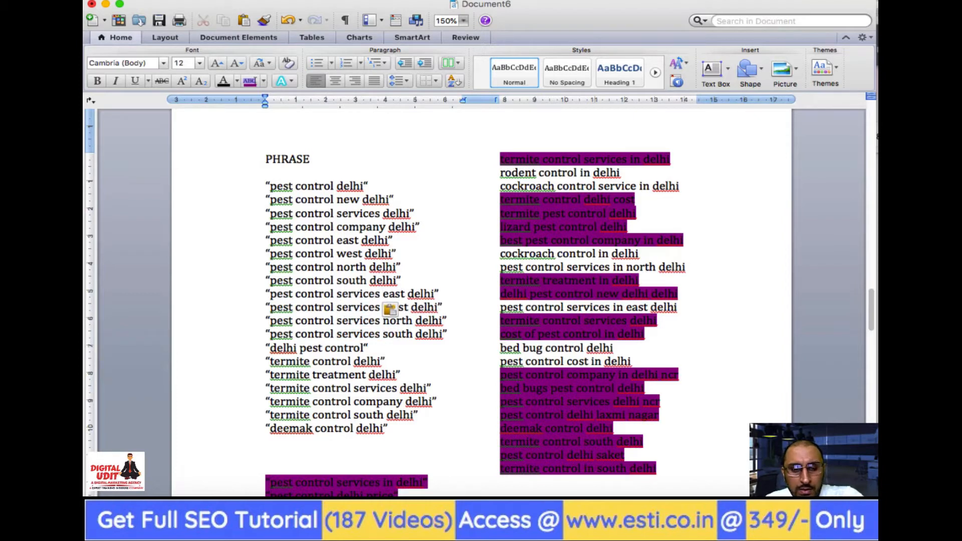
Highlight the keywords "pest control services in north delhi" and "pest control services in south delhi" in purple.
triple_click(620, 269)
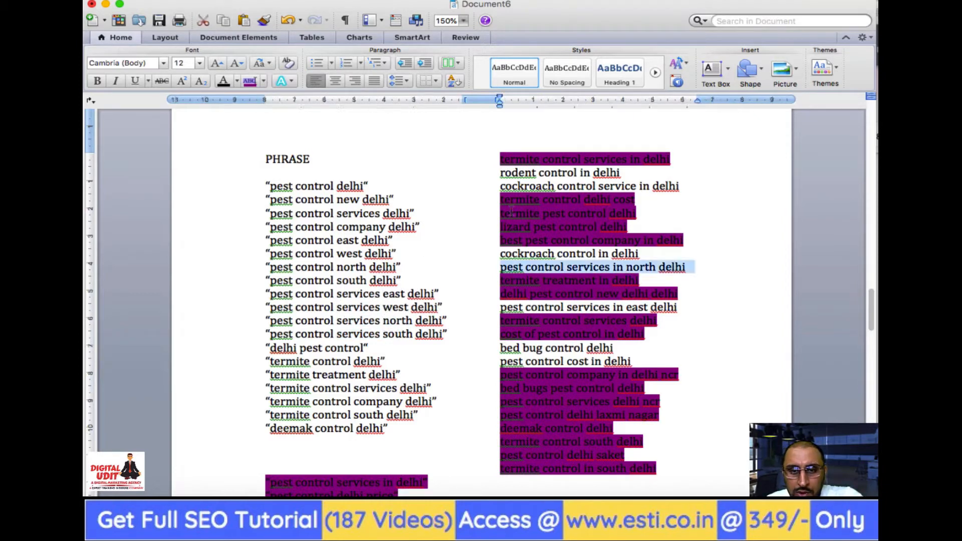
left_click(249, 82)
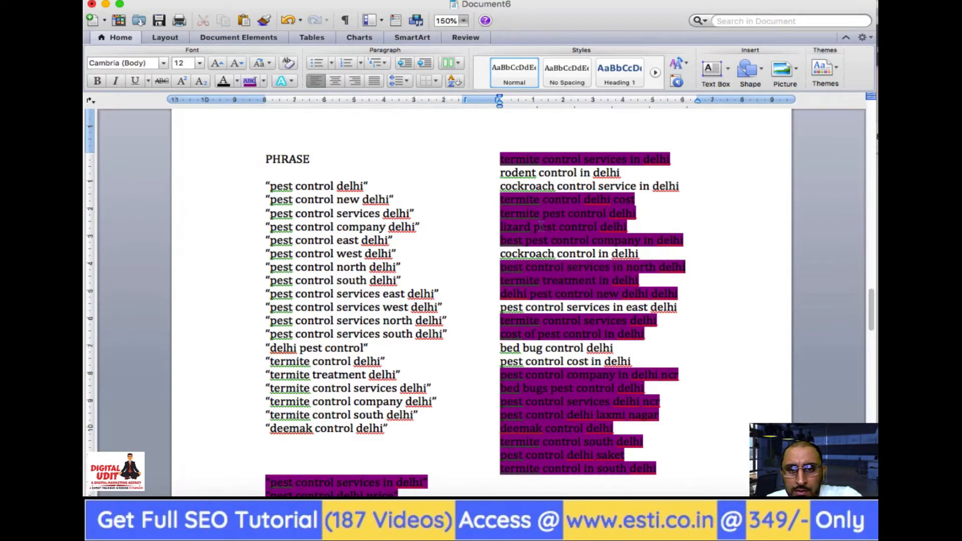
scroll(434, 407, "down", 5)
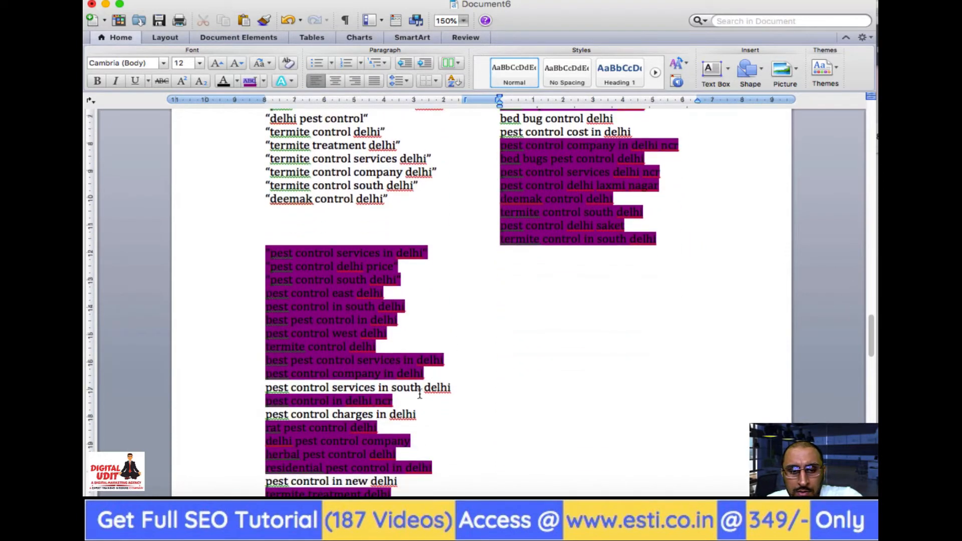
triple_click(420, 390)
left_click(249, 82)
Highlight the keywords "pest control services in west delhi" and "pest control services in east delhi" in purple.
scroll(342, 300, "down", 2)
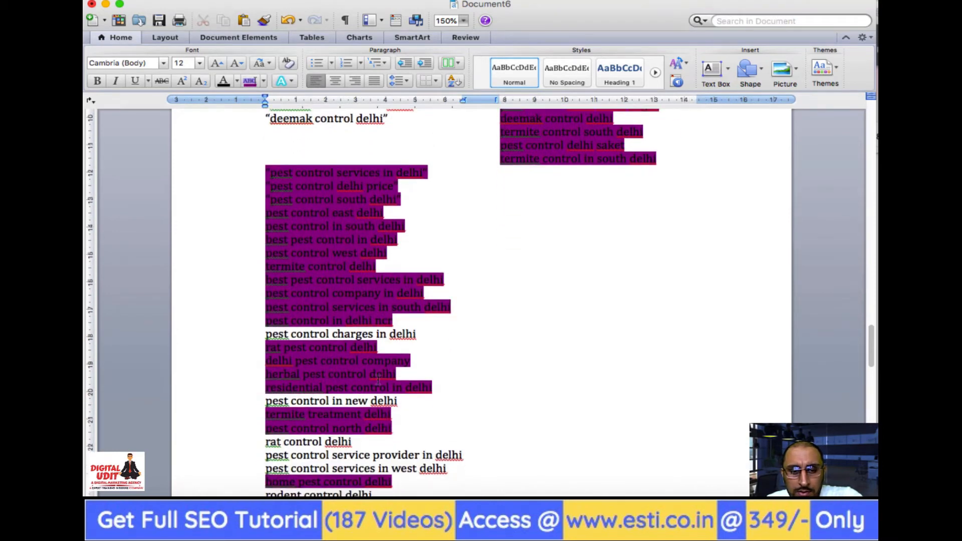
triple_click(398, 468)
left_click(249, 82)
scroll(432, 356, "down", 2)
scroll(431, 355, "up", 10)
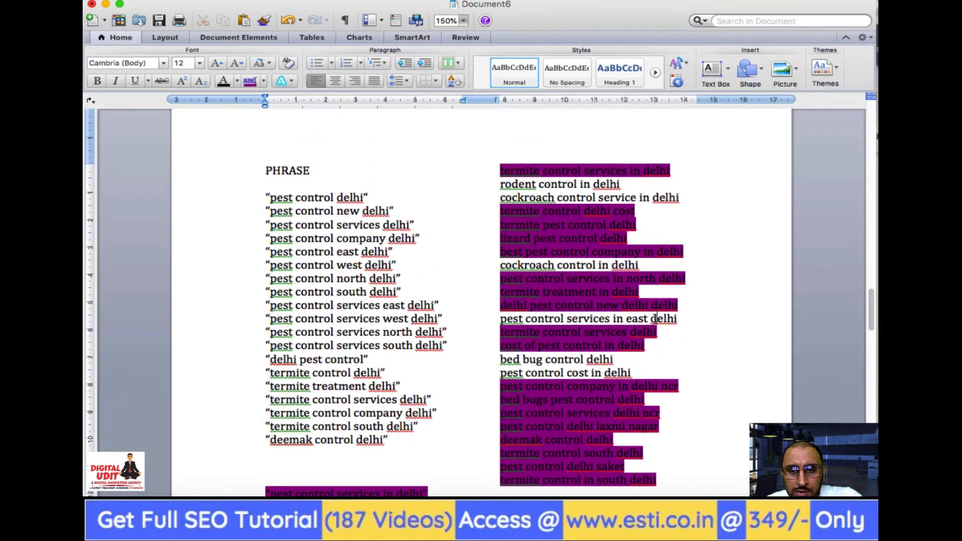
triple_click(655, 318)
left_click(250, 82)
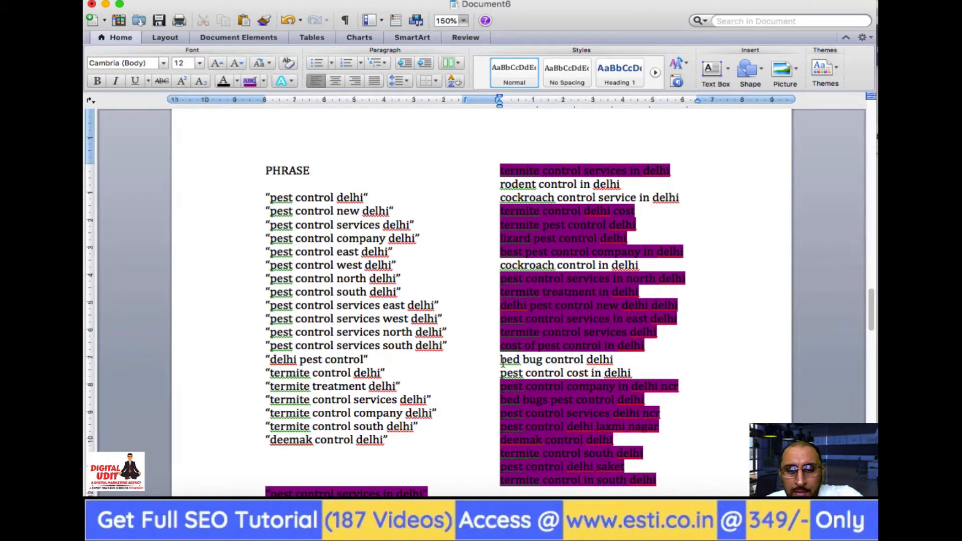
Highlight the keyword "pest control in new delhi" in purple in the keyword list.
scroll(485, 349, "down", 10)
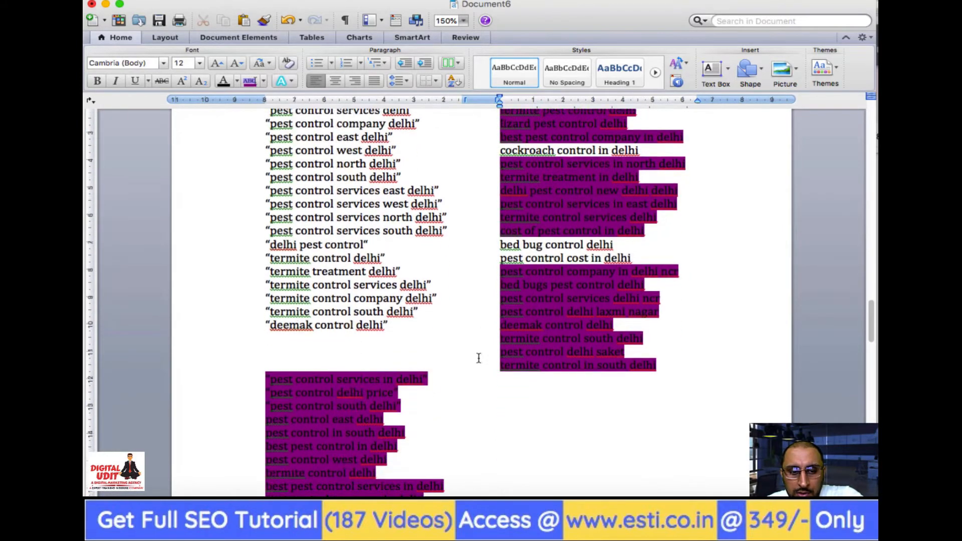
scroll(478, 358, "down", 3)
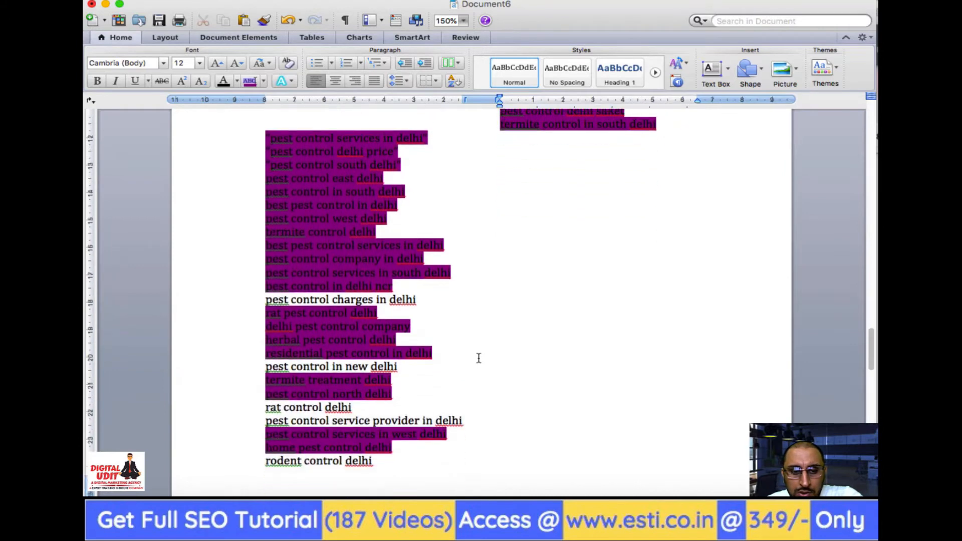
triple_click(353, 364)
left_click(250, 80)
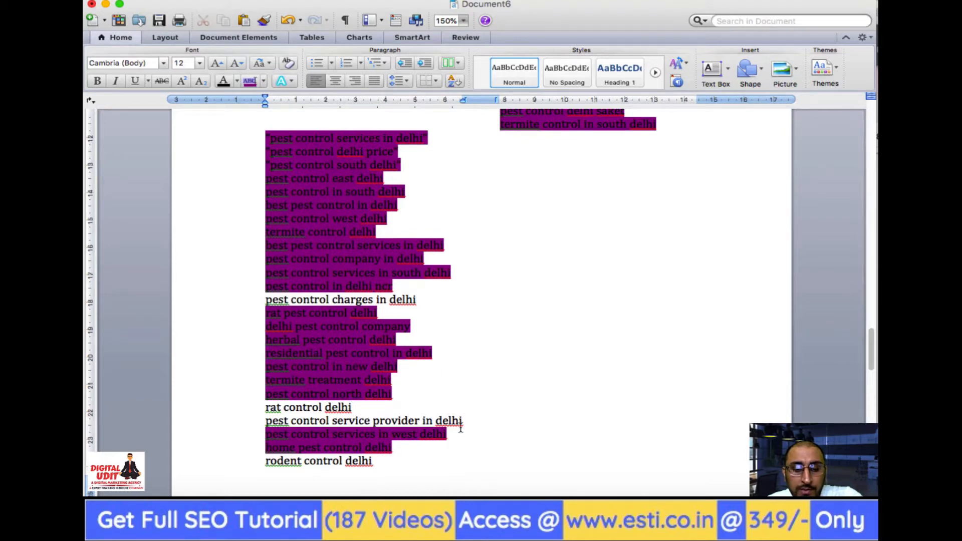
Copy the keyword "pest control cost in delhi" to the end of the PHRASE list, enclosed in quotation marks.
scroll(460, 427, "up", 10)
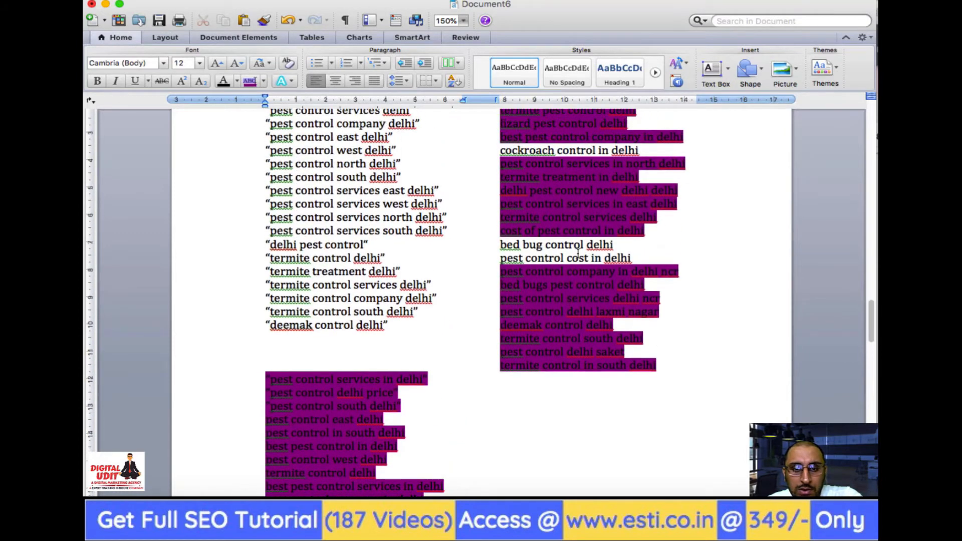
triple_click(576, 258)
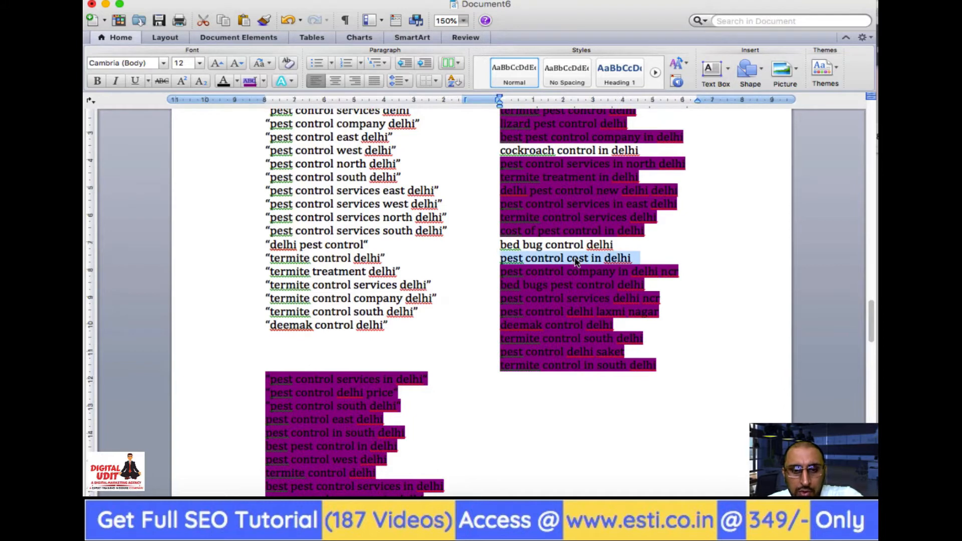
left_click(276, 338)
type("\"\"")
key("super+v")
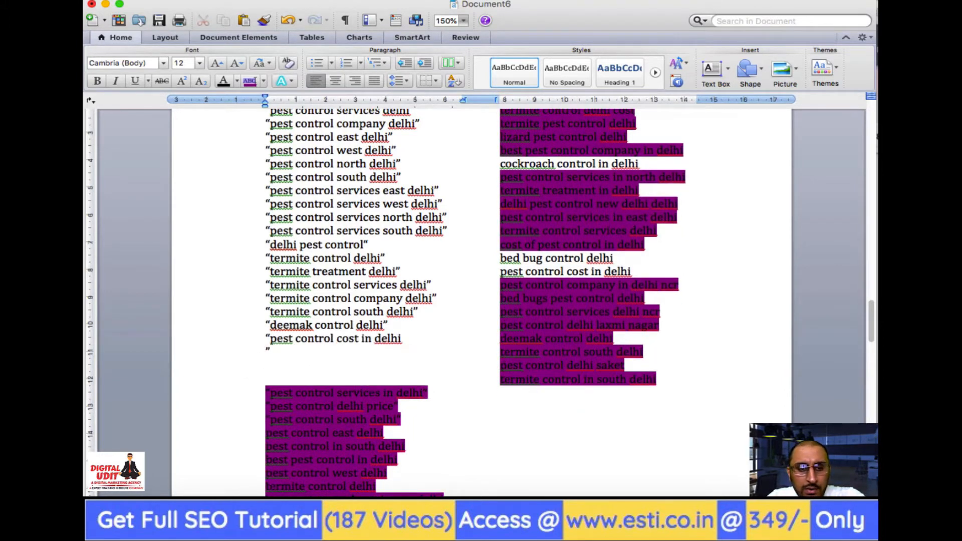
key("BackSpace")
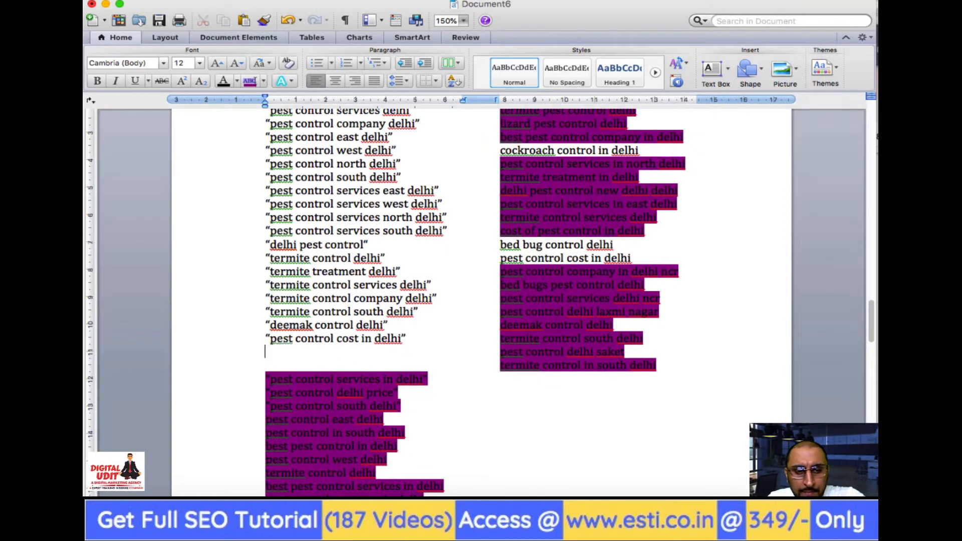
Add the quoted phrase "pest control charges in delhi" to the PHRASE list by adapting a copy of the cost phrase.
key("super+v")
key("BackSpace")
key("Left")
key("Left")
key("Left")
key("Left")
key("Left")
key("Left")
key("Left")
key("Left")
key("BackSpace")
key("BackSpace")
key("BackSpace")
key("BackSpace")
type("harges")
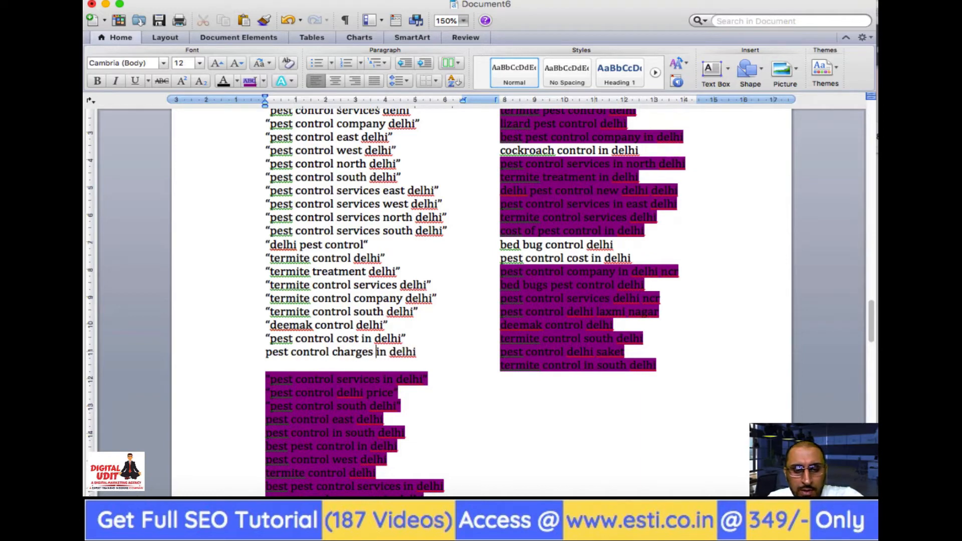
left_click(405, 338)
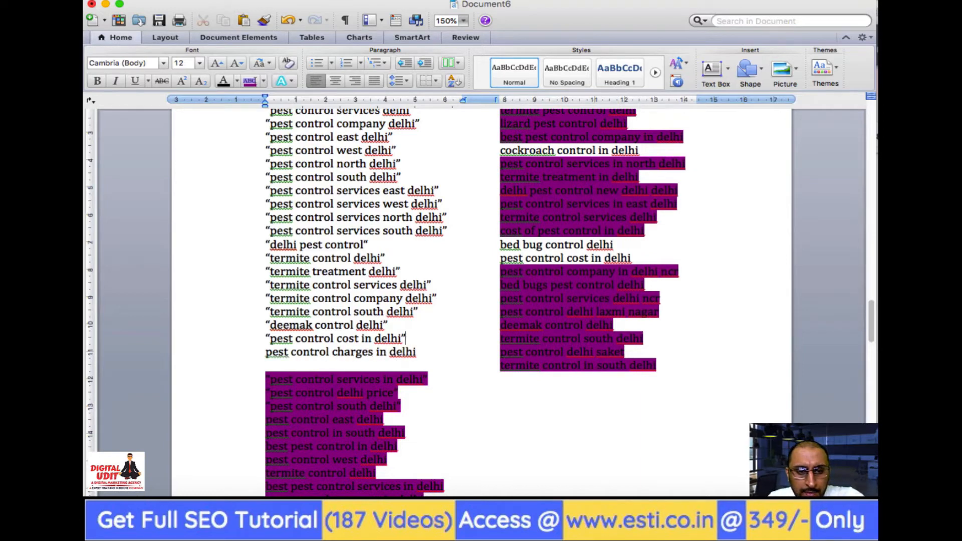
type("\"")
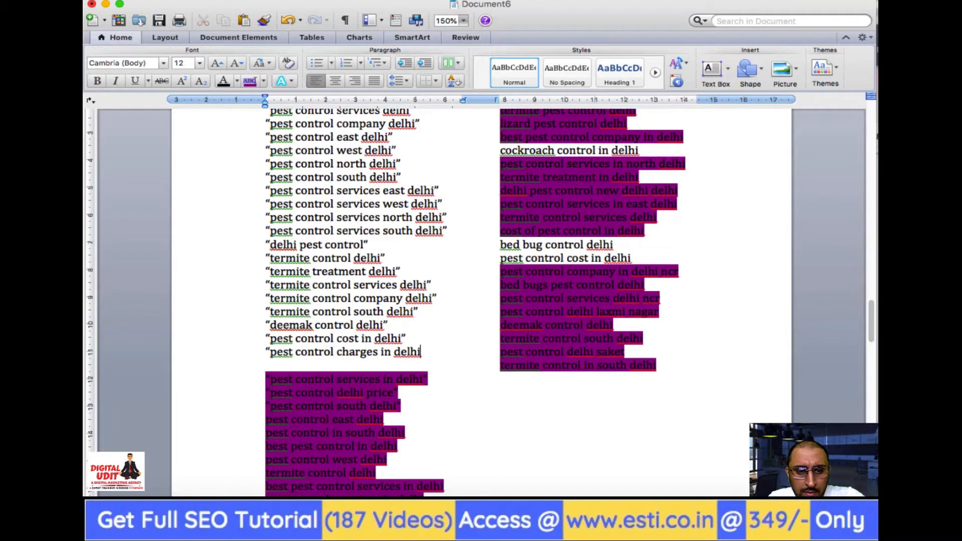
key("Return")
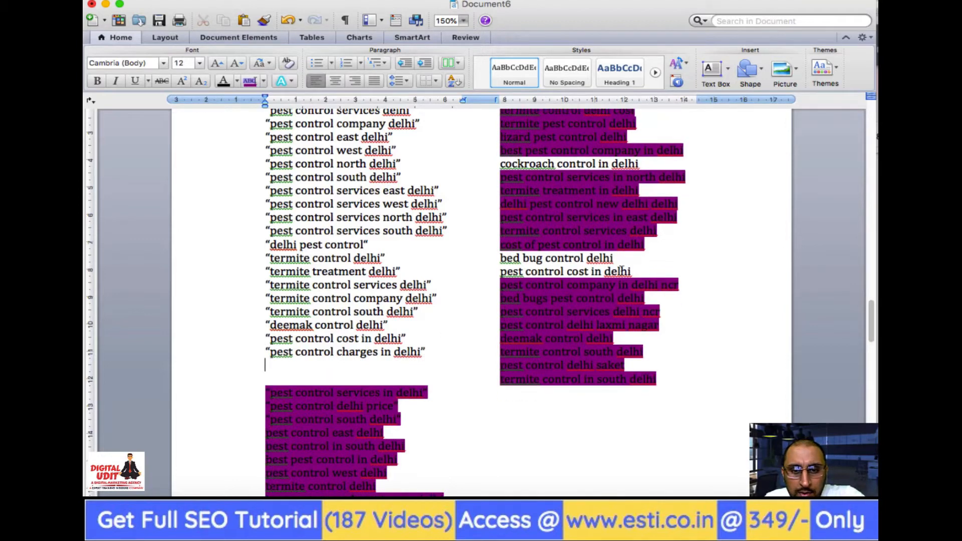
Highlight the keywords "pest control cost in delhi" and "pest control charges in delhi" in purple in the keyword list.
triple_click(617, 271)
left_click(250, 81)
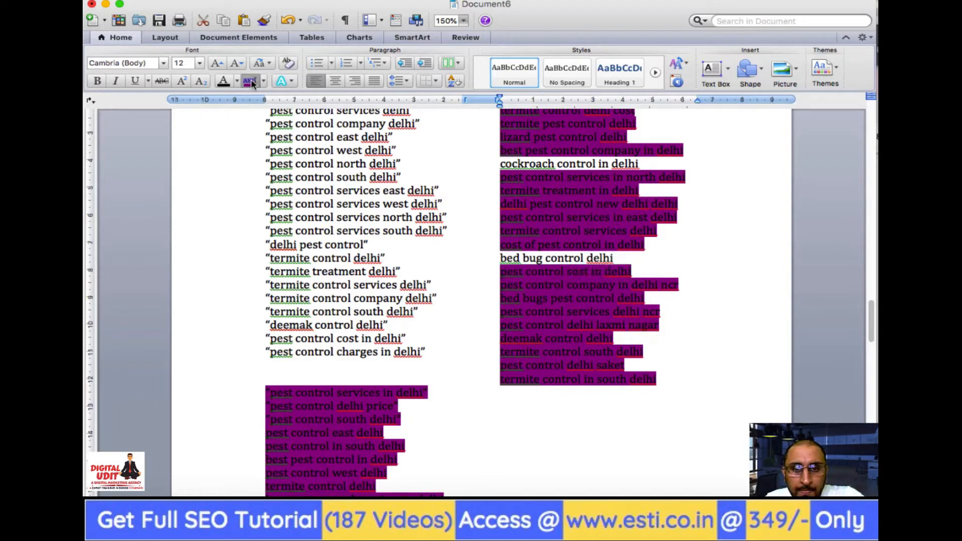
scroll(350, 385, "down", 5)
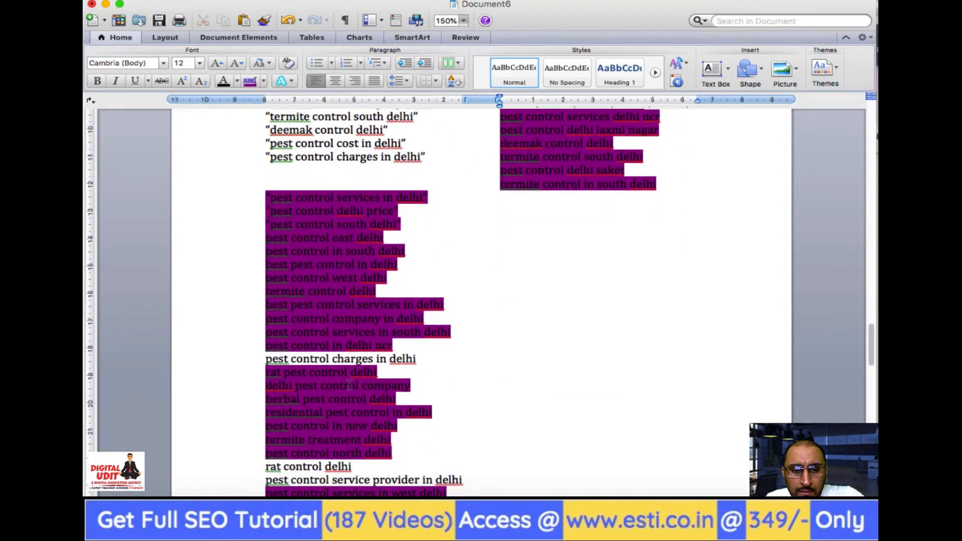
triple_click(352, 359)
left_click(249, 81)
Copy the keyword "pest control service provider in delhi" to the end of the PHRASE list, enclosed in quotation marks.
scroll(428, 356, "down", 2)
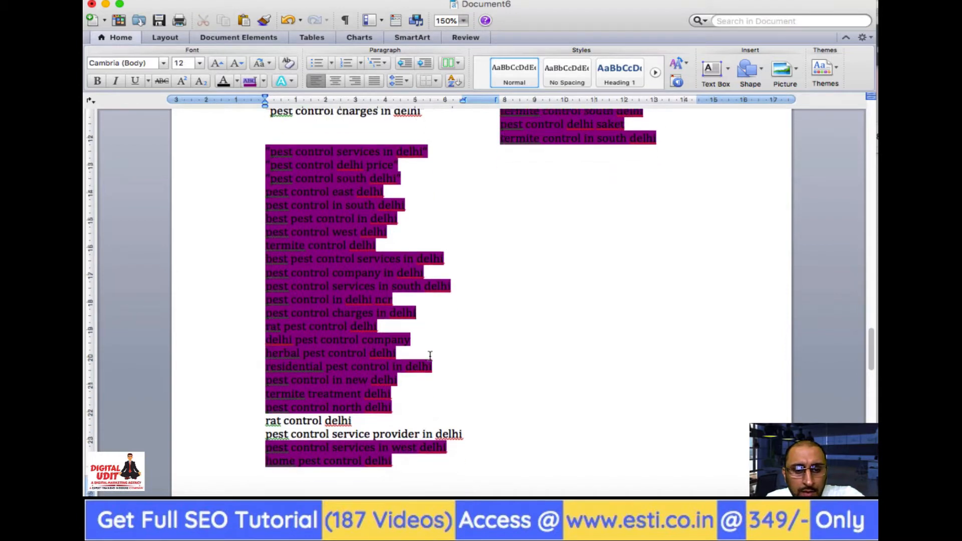
triple_click(407, 434)
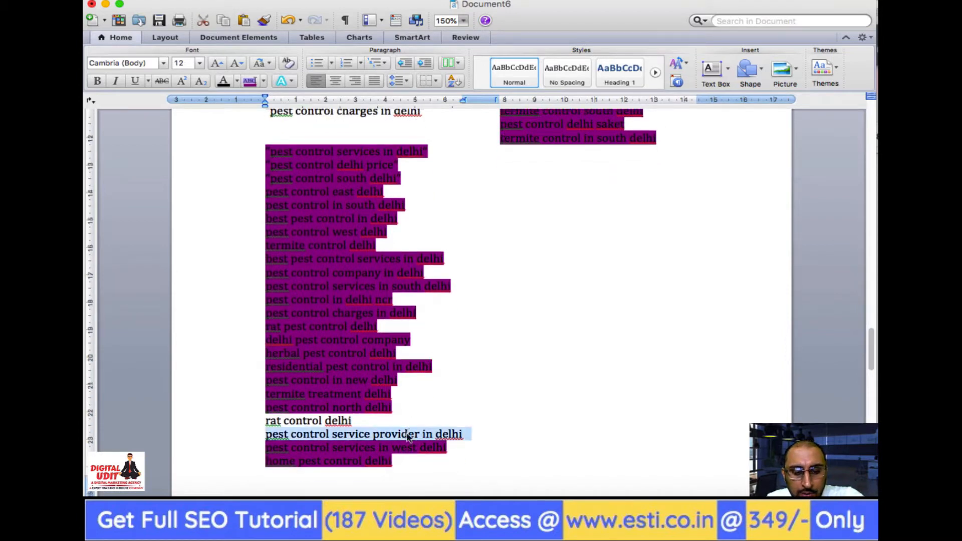
scroll(356, 337, "up", 4)
left_click(281, 217)
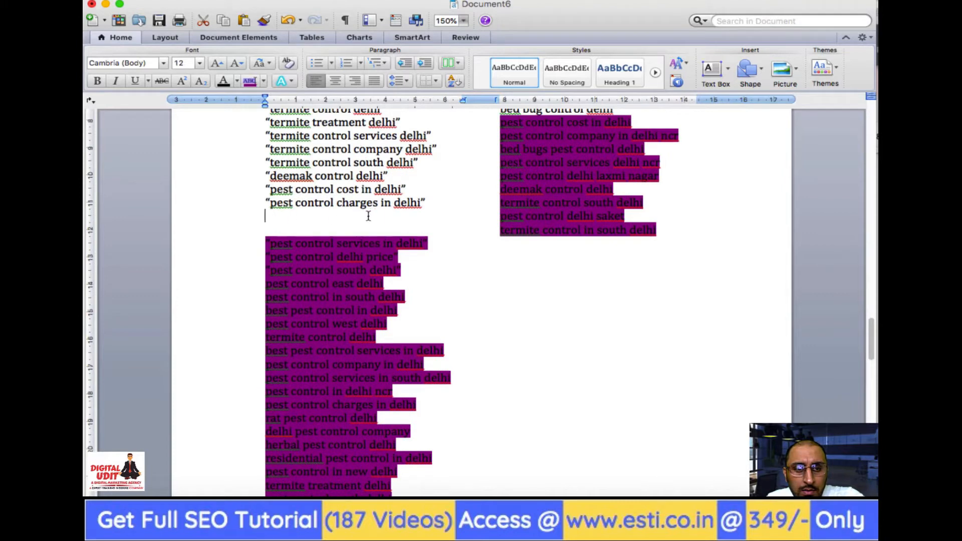
type("\"\"")
key("super+v")
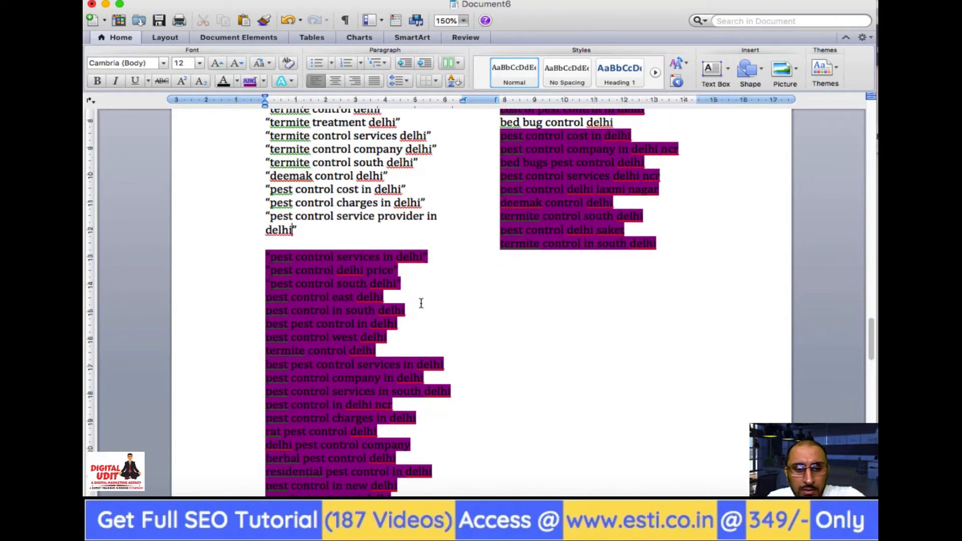
Highlight the keyword "pest control service provider in delhi" in purple in the keyword list.
scroll(421, 303, "down", 8)
triple_click(389, 321)
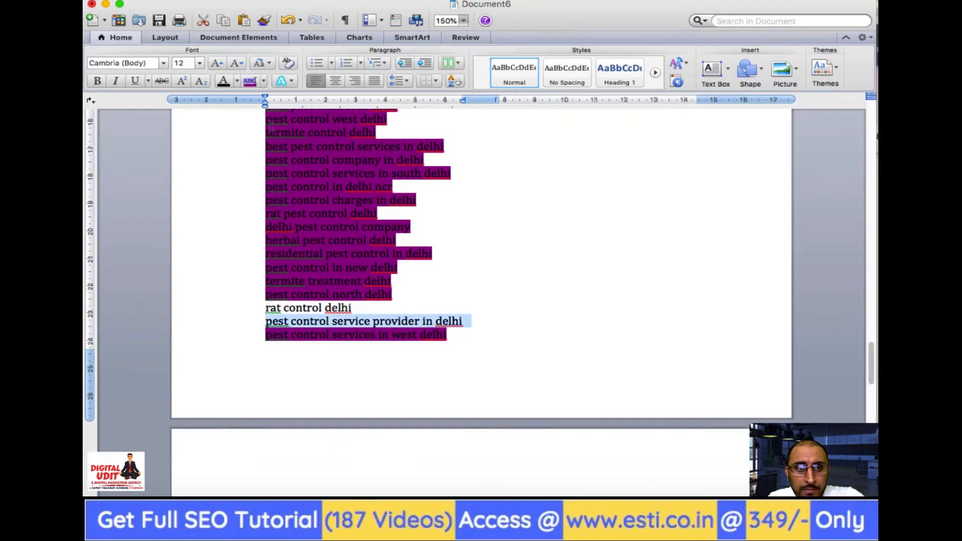
left_click(249, 80)
Add the quoted phrase "rat control delhi" on a new line at the end of the PHRASE list.
scroll(449, 335, "up", 5)
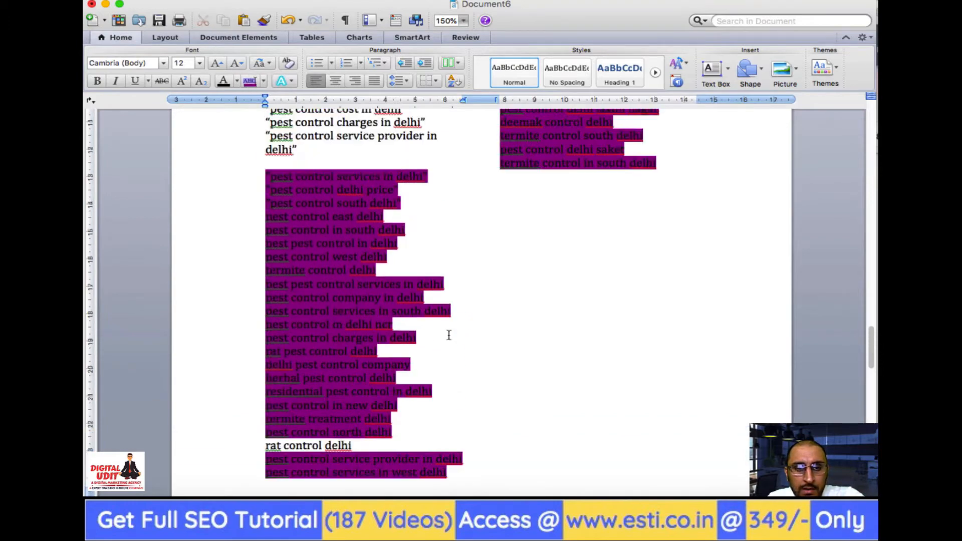
scroll(449, 334, "up", 5)
scroll(448, 335, "up", 2)
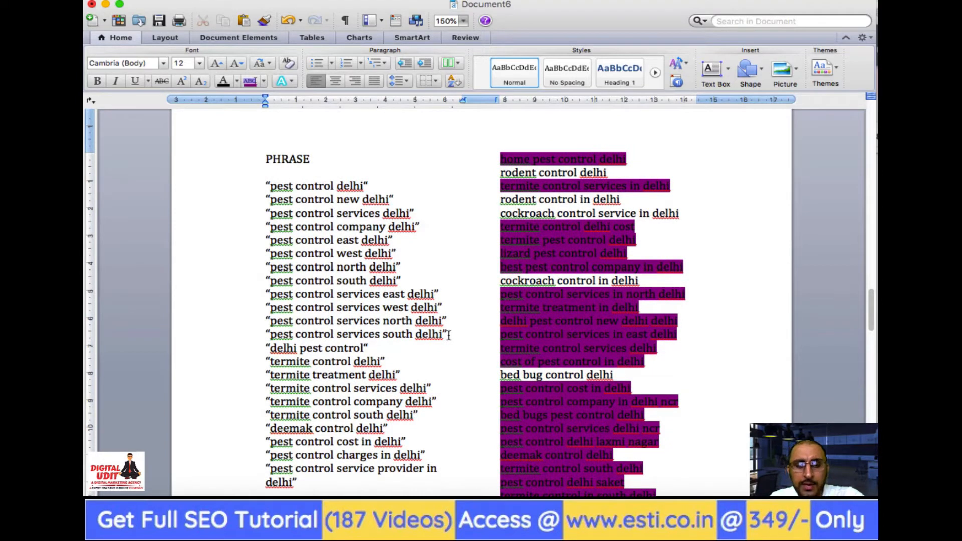
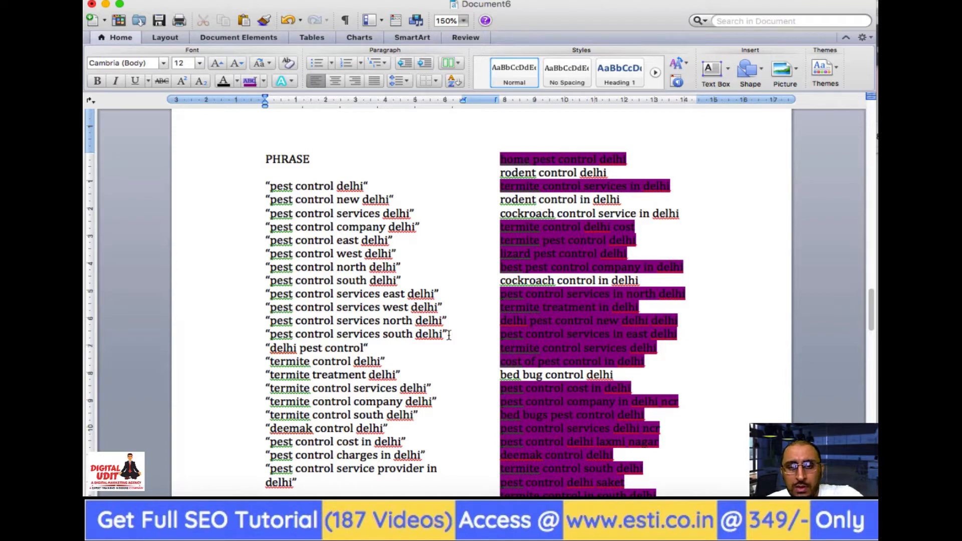
scroll(449, 334, "down", 12)
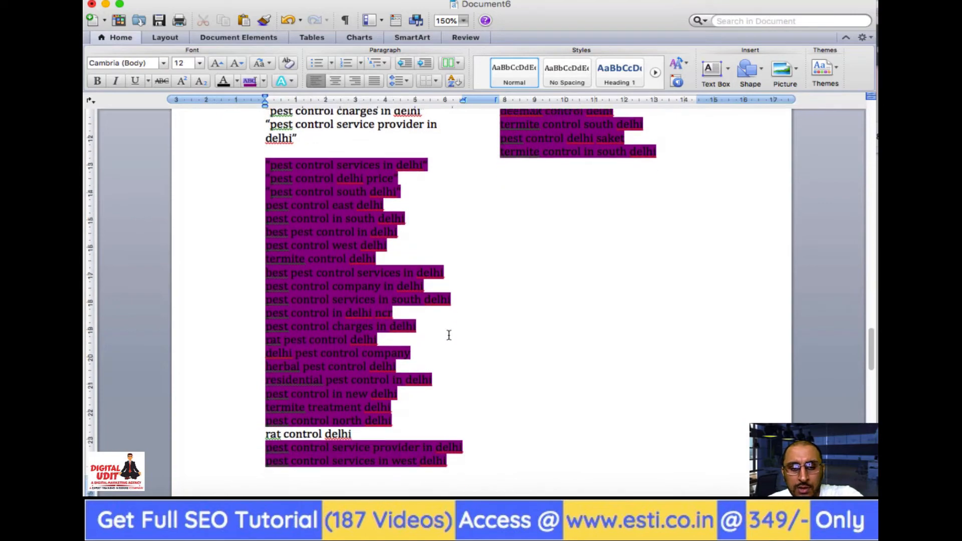
scroll(449, 334, "up", 9)
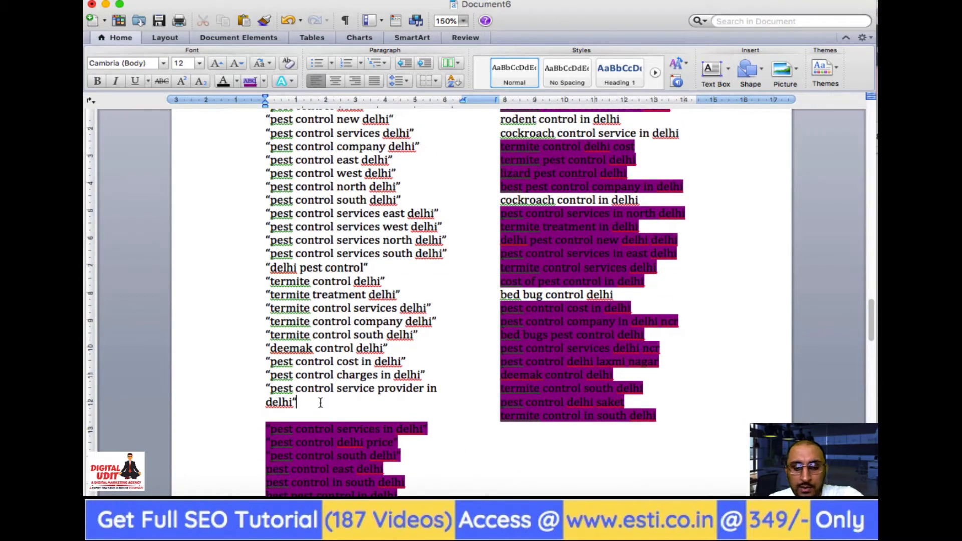
key("Return")
type("\"rat contro")
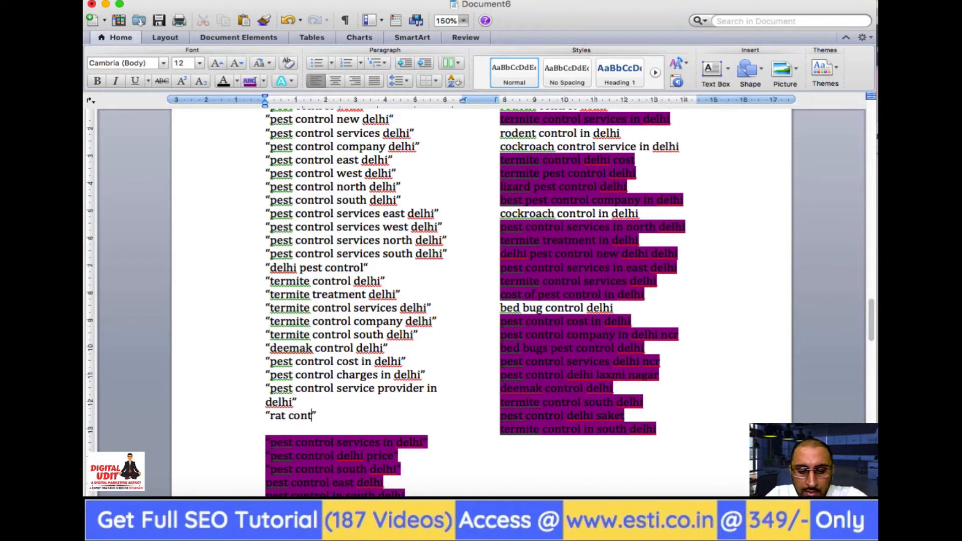
type("l delhi")
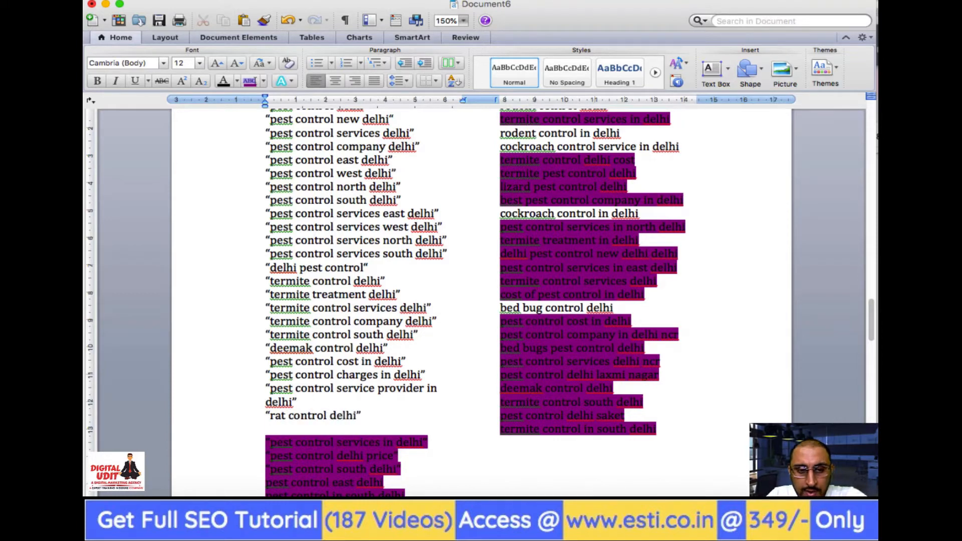
Duplicate the "rat control delhi" phrase on the line below and change the copy to "rodent control delhi".
key("shift+Up")
key("shift+Right")
key("shift+Right")
key("shift+Right")
key("shift+Left")
key("shift+Left")
key("super+c")
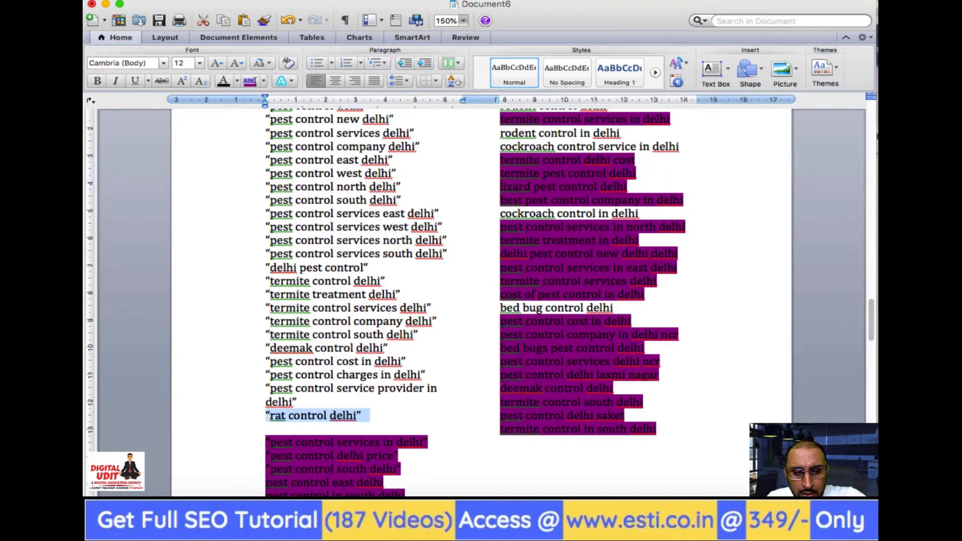
key("Right")
key("Return")
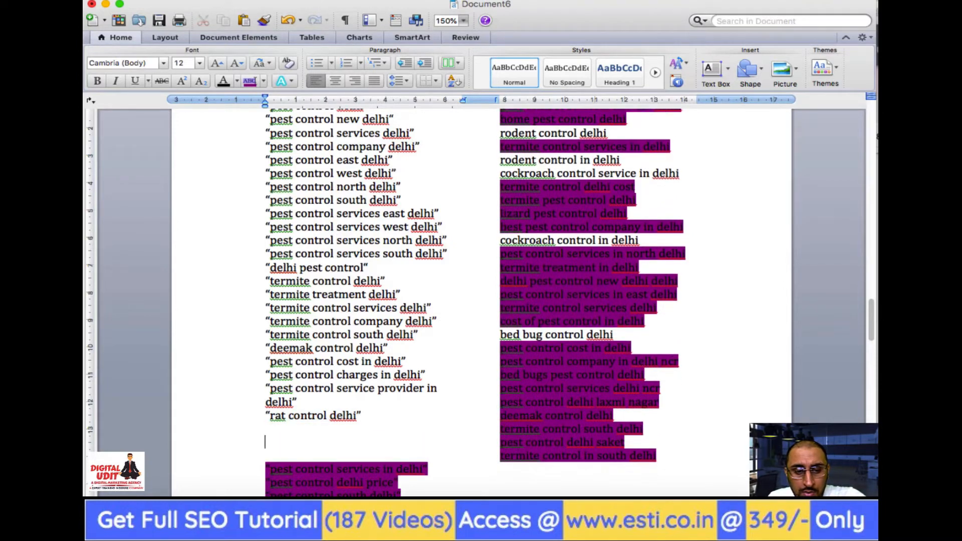
key("super+v")
key("Left")
key("Left")
key("Left")
key("Left")
key("Left")
key("Left")
key("Left")
key("Left")
key("Left")
key("Left")
key("Left")
key("Left")
key("BackSpace")
key("BackSpace")
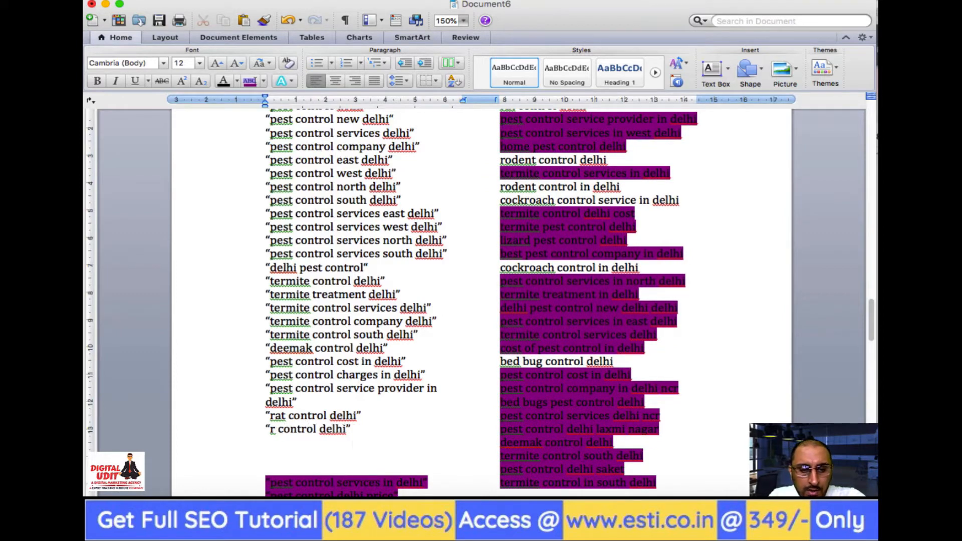
type("odent")
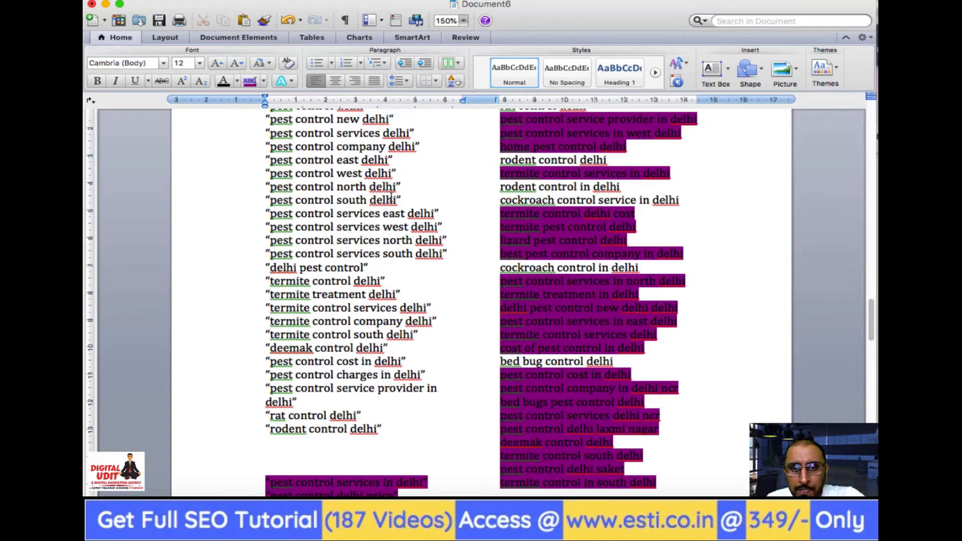
Highlight the keywords "rodent control delhi" and "rodent control in delhi" in purple in the keyword list.
triple_click(526, 159)
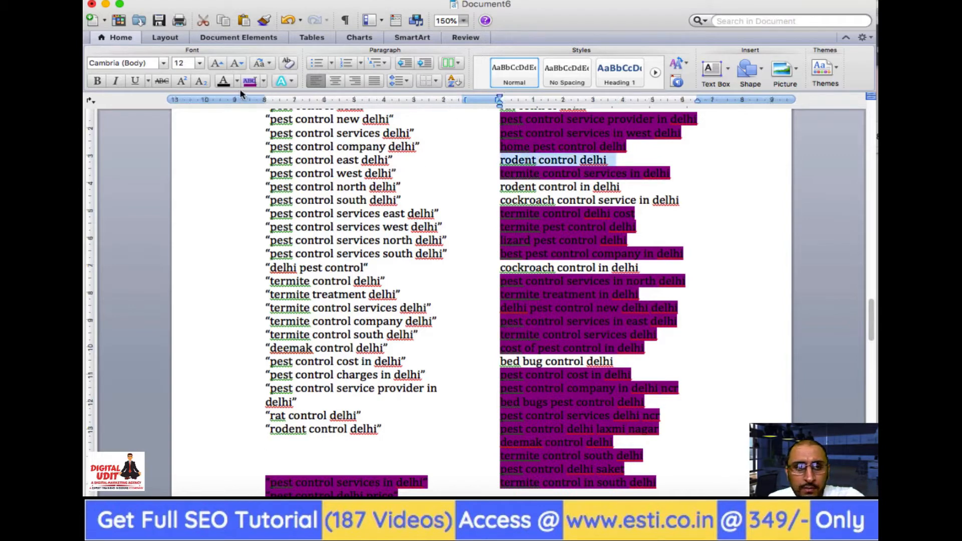
left_click(250, 81)
left_click(574, 178)
triple_click(570, 185)
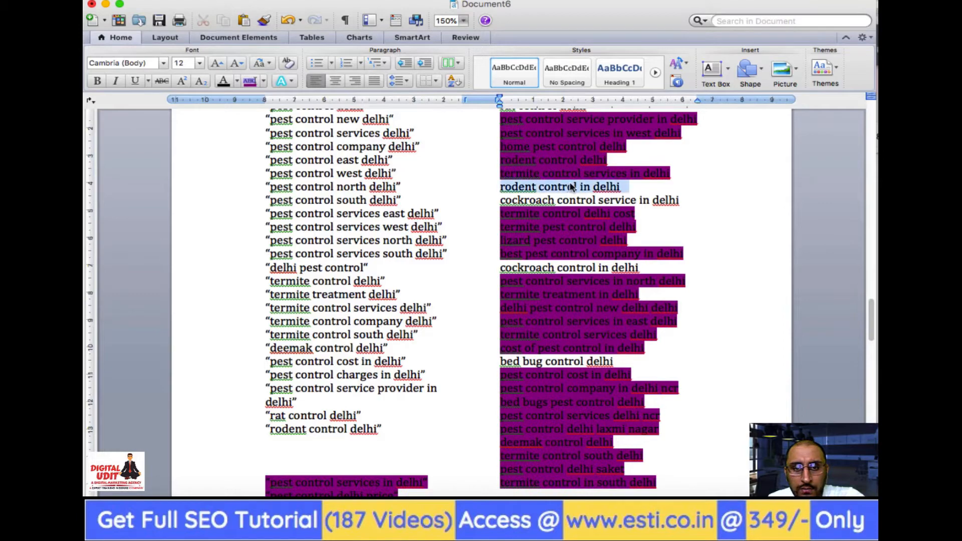
left_click(250, 81)
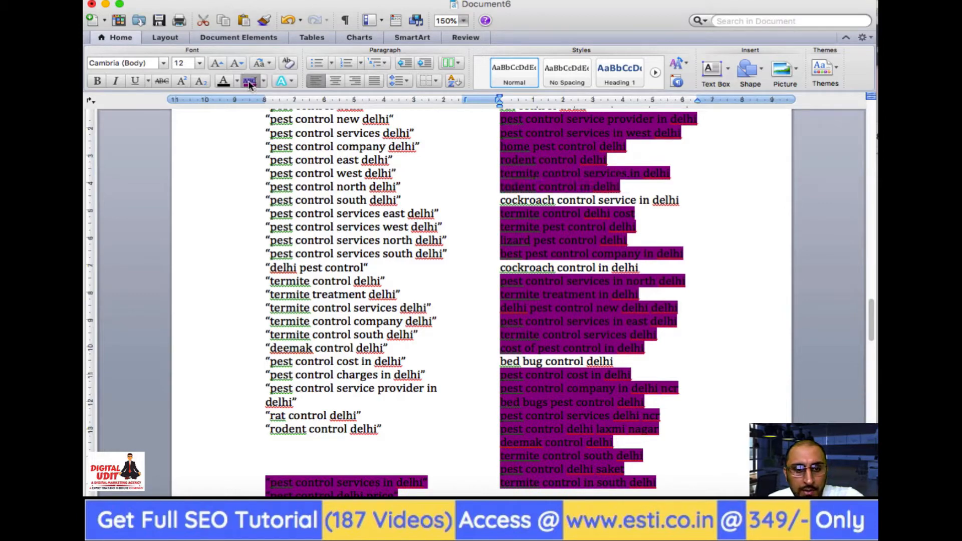
Highlight the keyword "rat control delhi" in purple in the keyword list.
scroll(399, 380, "down", 10)
scroll(399, 380, "down", 6)
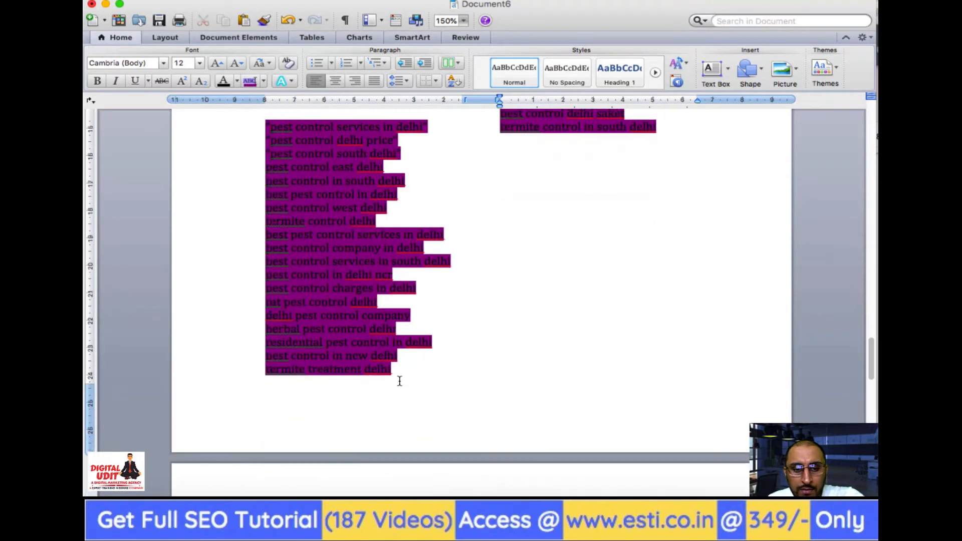
scroll(399, 381, "down", 15)
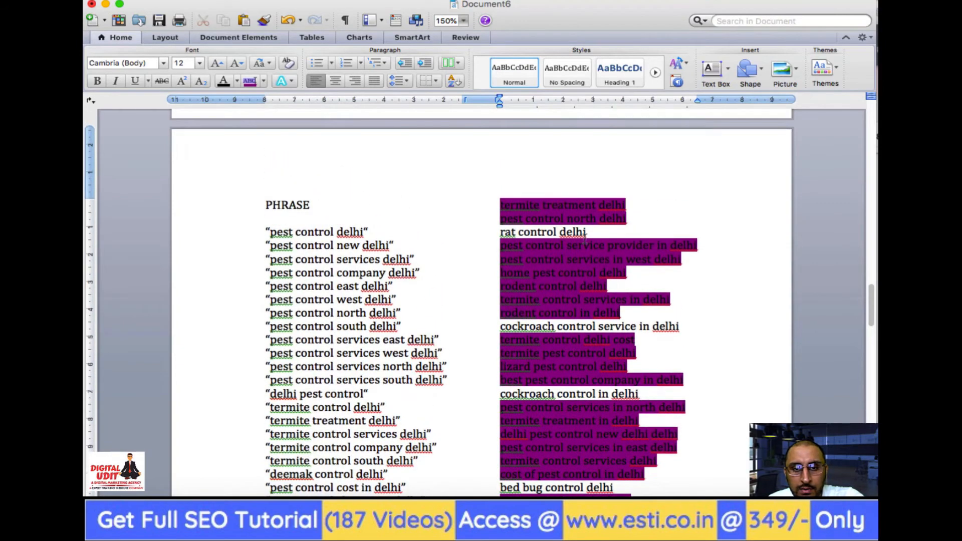
triple_click(576, 232)
left_click(249, 81)
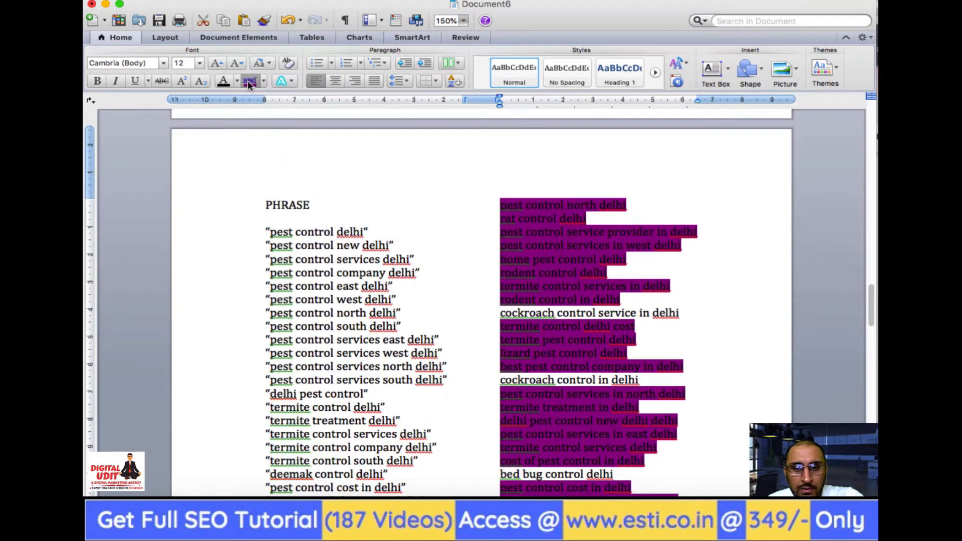
Duplicate the "rodent control delhi" phrase on the line below and change the copy to "bed bug control delhi".
scroll(539, 287, "down", 8)
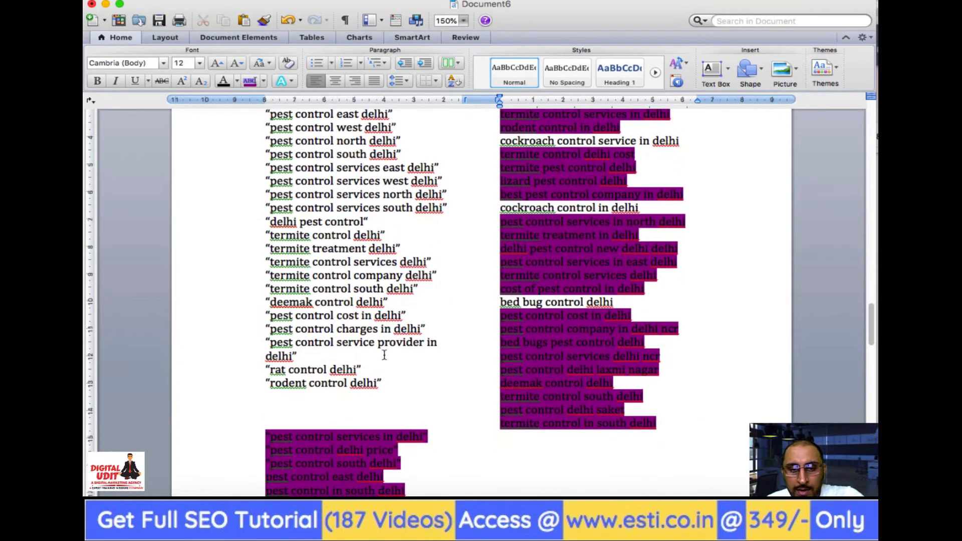
left_click_drag(382, 382, 267, 384)
key("super+c")
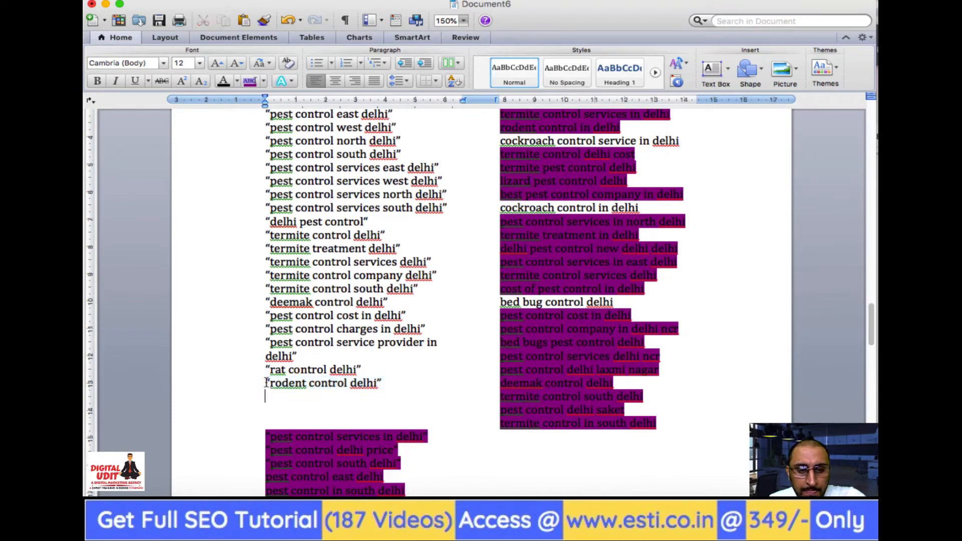
key("super+v")
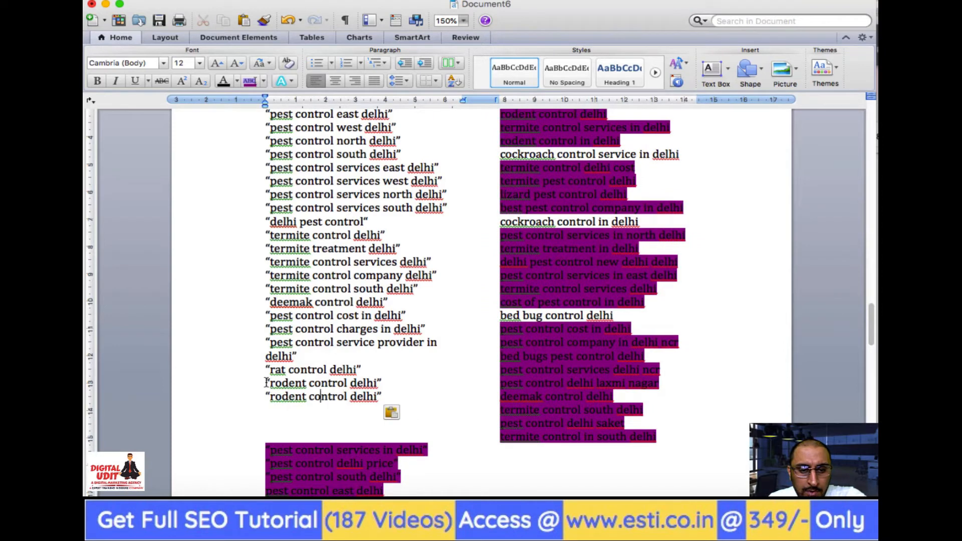
key("BackSpace")
key("BackSpace")
key("BackSpace")
key("BackSpace")
key("BackSpace")
key("BackSpace")
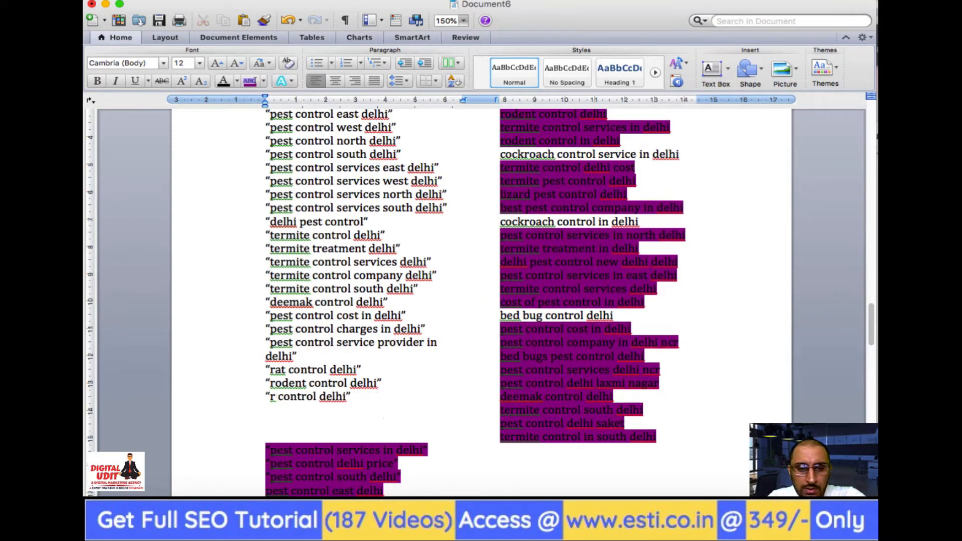
type("bed bug")
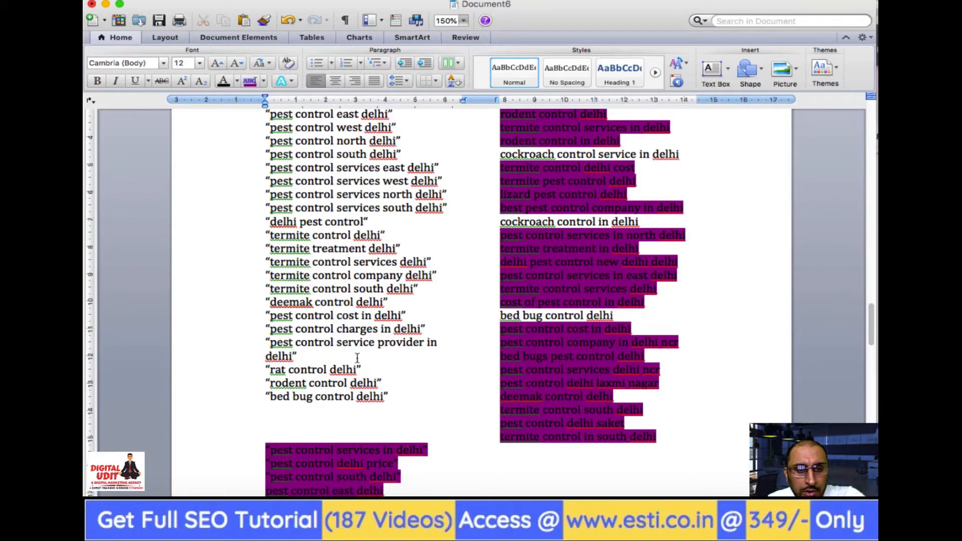
Add the quoted phrase "cockroach control delhi" on a new line at the end of the PHRASE list.
left_click(414, 397)
key("Return")
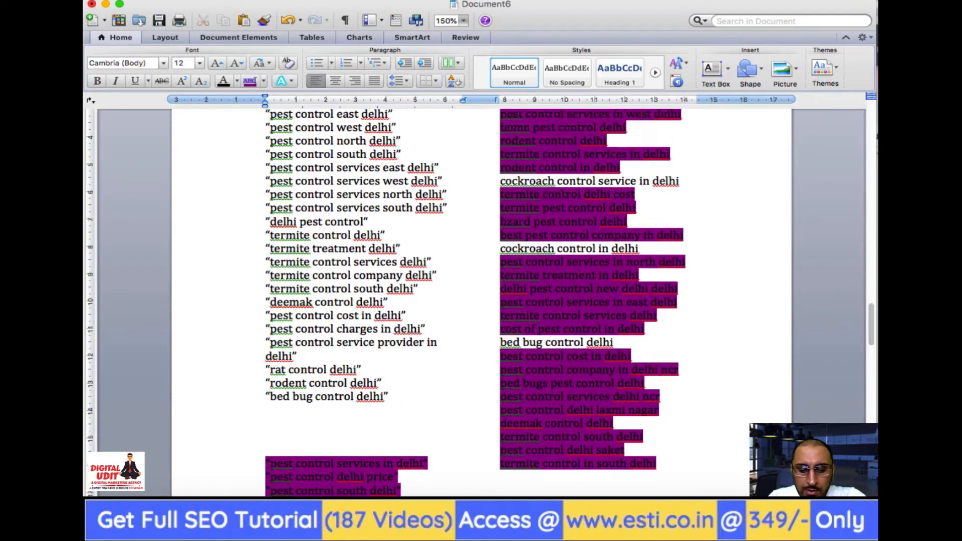
type("cockroach control delhi")
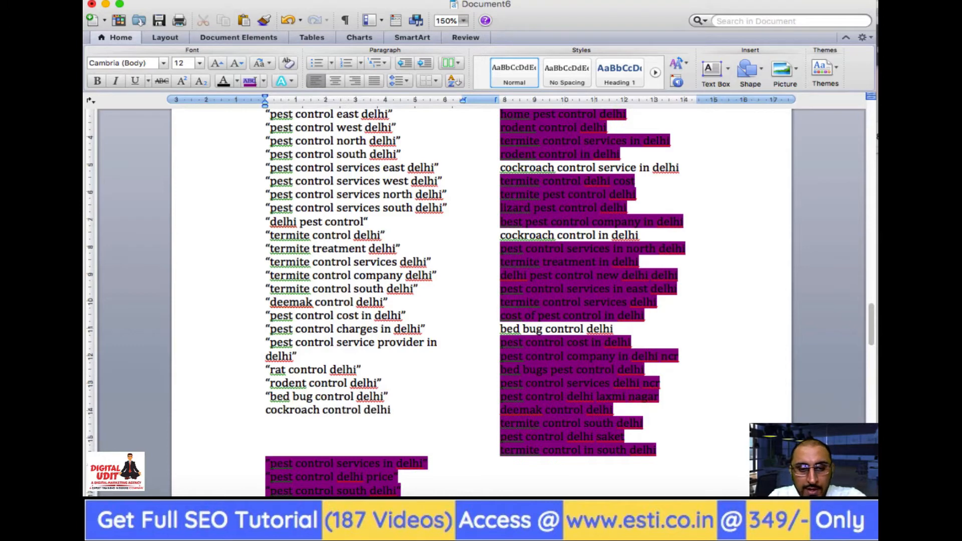
type("\"")
key("Left")
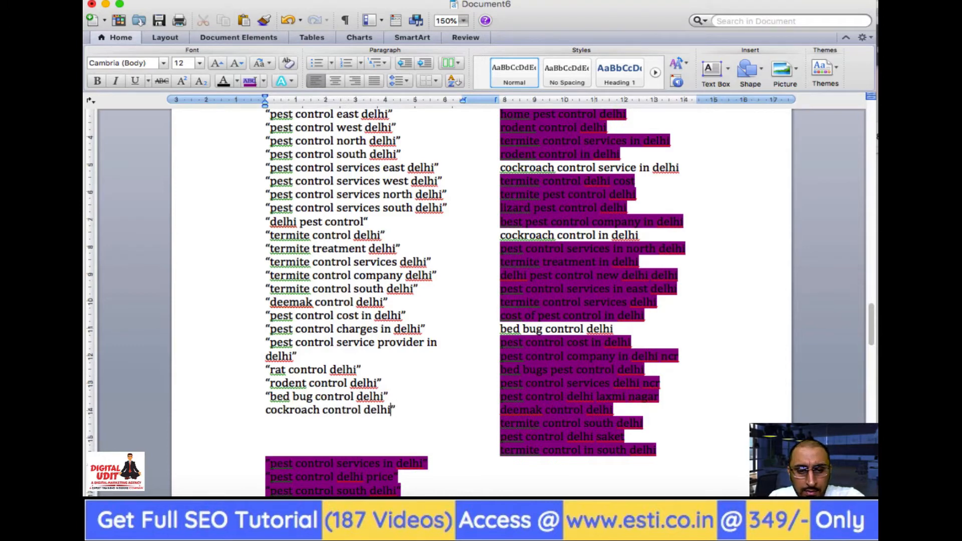
key("Left")
key("Left")
key("Left")
key("Left")
key("Left")
key("Left")
key("Left")
key("Left")
key("Left")
key("Left")
key("Left")
key("Left")
key("Left")
key("Left")
key("Left")
key("Left")
key("Left")
key("Left")
key("Left")
key("Left")
type("\"")
Duplicate the "cockroach control delhi" phrase on the line below and change the copy to "cockroach control services delhi".
key("shift+Right")
key("shift+Right")
key("shift+Right")
key("shift+Right")
key("shift+Right")
key("shift+Right")
key("shift+Right")
key("shift+Right")
key("shift+Right")
key("shift+Right")
key("shift+Right")
key("shift+Right")
key("shift+Right")
key("shift+Right")
key("shift+Right")
key("shift+Right")
key("shift+Right")
key("shift+Right")
key("shift+Right")
key("shift+Right")
key("shift+Right")
key("shift+Right")
key("shift+Right")
key("shift+Right")
key("shift+Right")
key("shift+Right")
key("shift+Left")
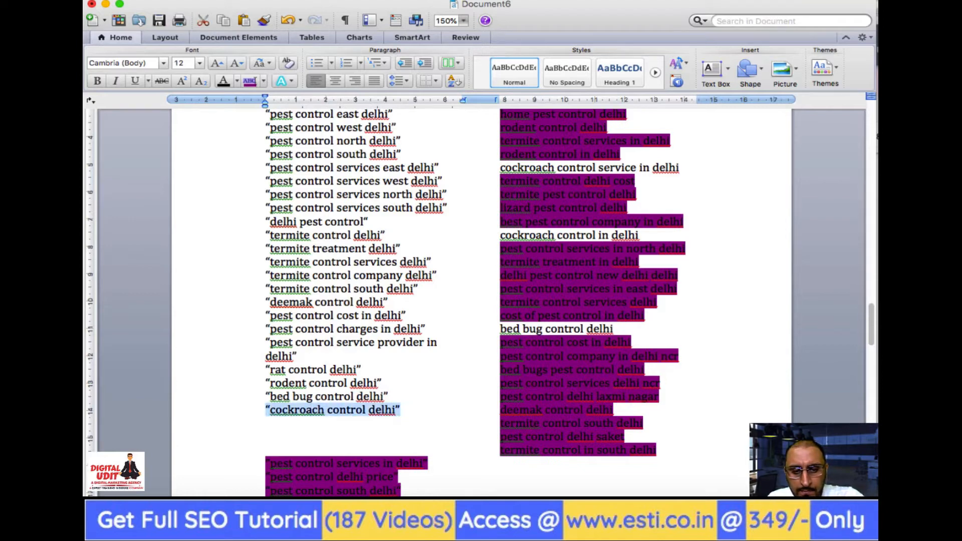
key("ctrl+c")
key("Down")
key("ctrl+v")
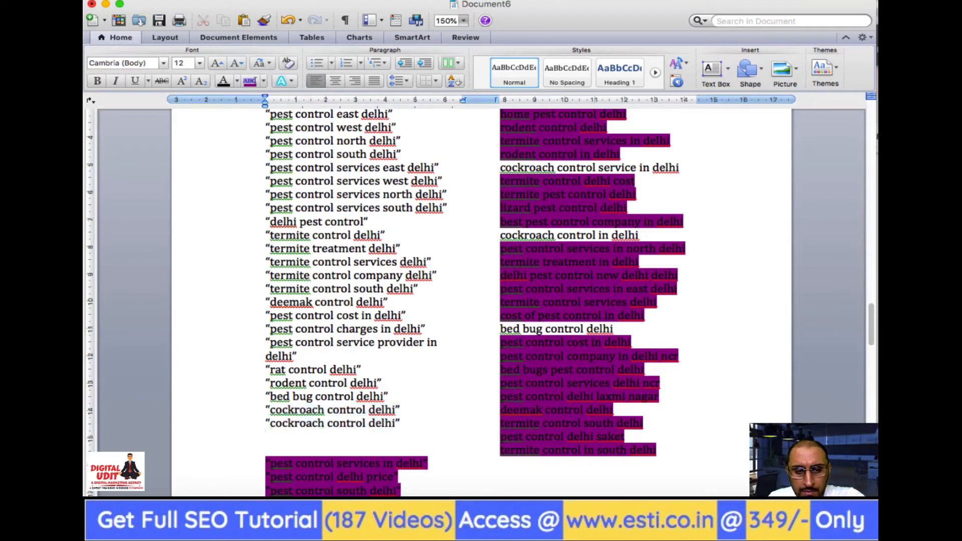
key("Left")
key("Left")
key("Left")
key("Left")
key("Left")
key("Left")
key("Left")
key("Left")
key("Left")
key("Left")
key("Left")
key("Left")
key("Right")
key("Right")
key("Right")
key("Right")
key("Right")
key("Right")
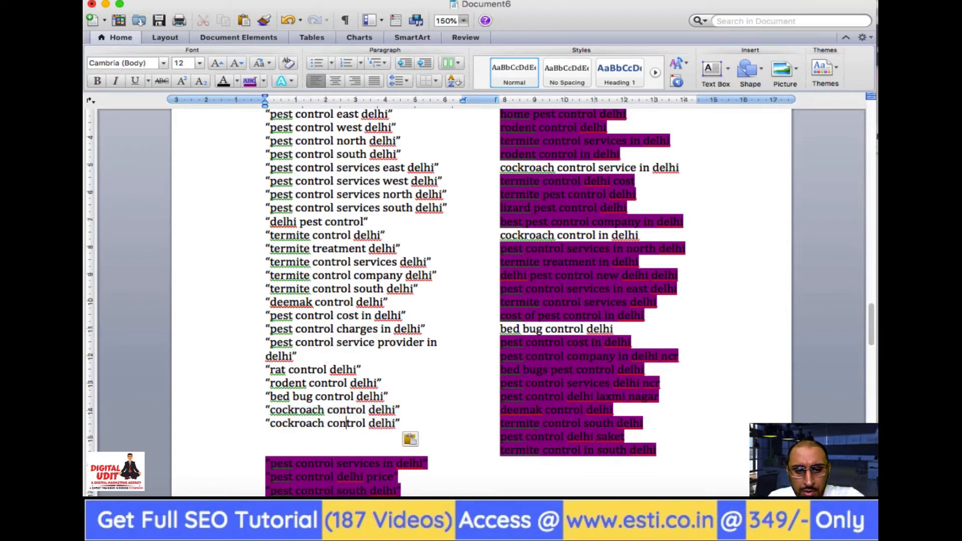
type("service")
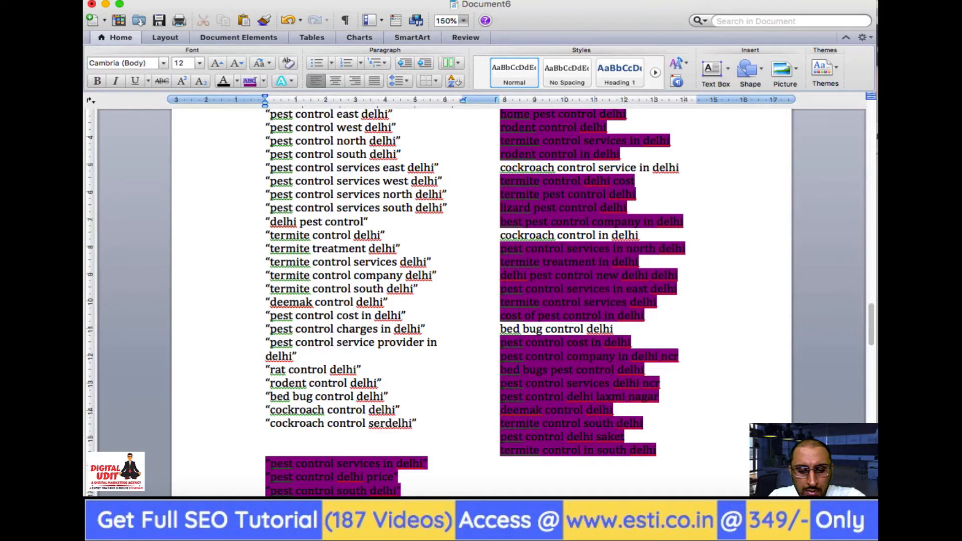
type("s")
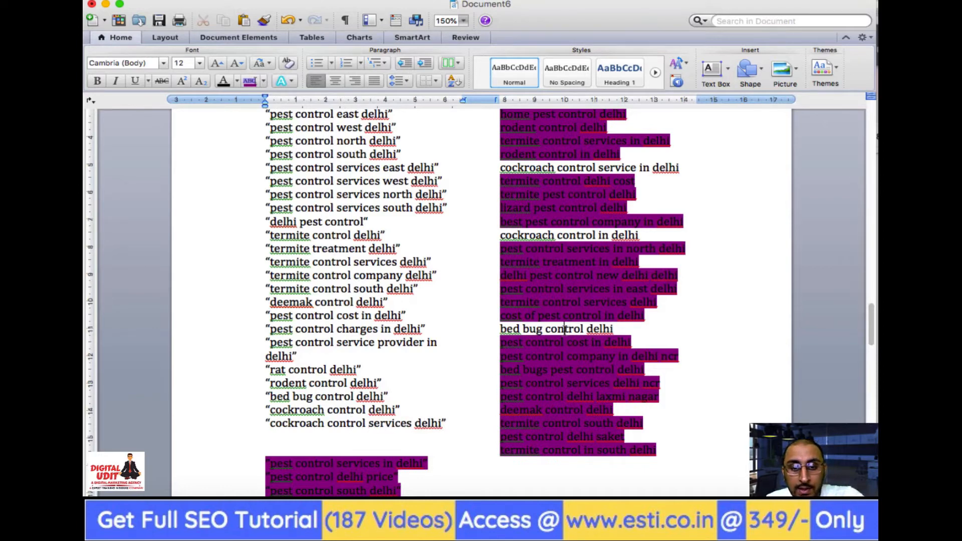
Highlight "bed bug control delhi", "cockroach control in delhi" and "cockroach control service in delhi" in purple in the keyword list.
triple_click(565, 328)
left_click(249, 81)
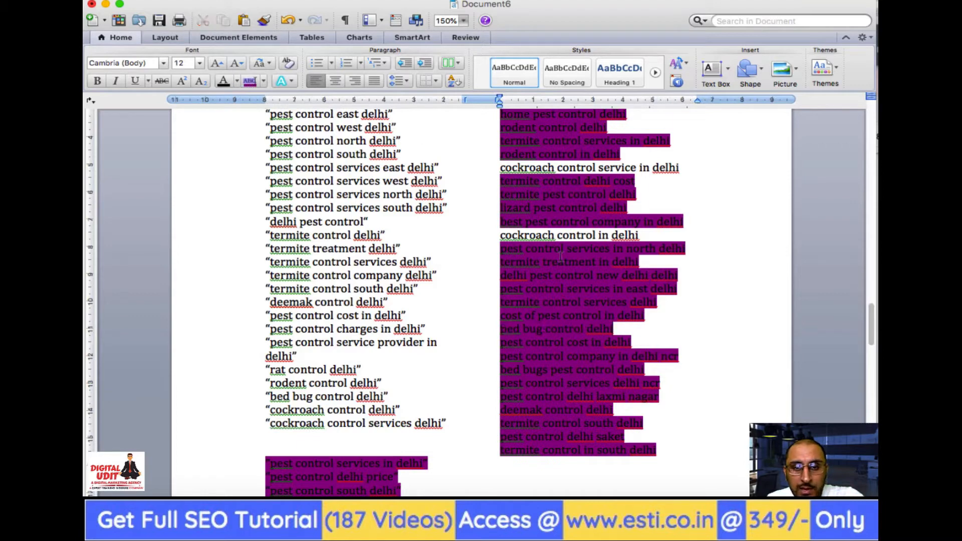
triple_click(567, 235)
left_click(249, 81)
scroll(549, 259, "up", 3)
triple_click(553, 213)
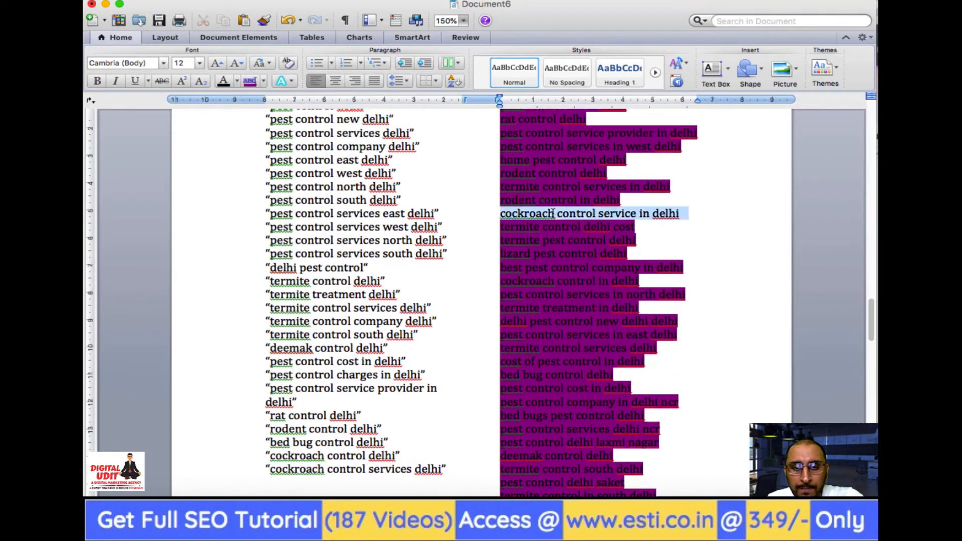
left_click(250, 81)
Select all the quoted phrases under the PHRASE heading and review the finished list.
scroll(479, 285, "up", 5)
scroll(478, 285, "down", 20)
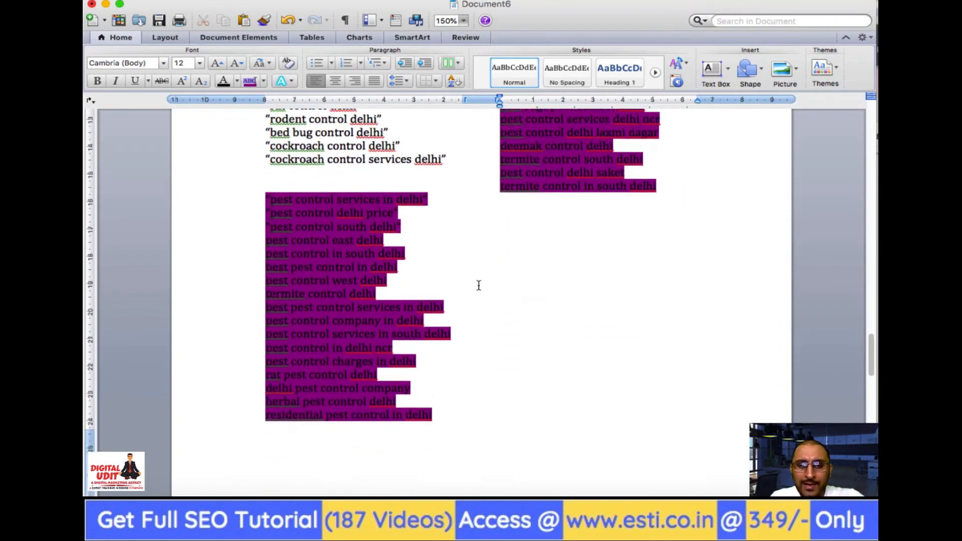
scroll(478, 285, "up", 20)
left_click_drag(452, 458, 266, 224)
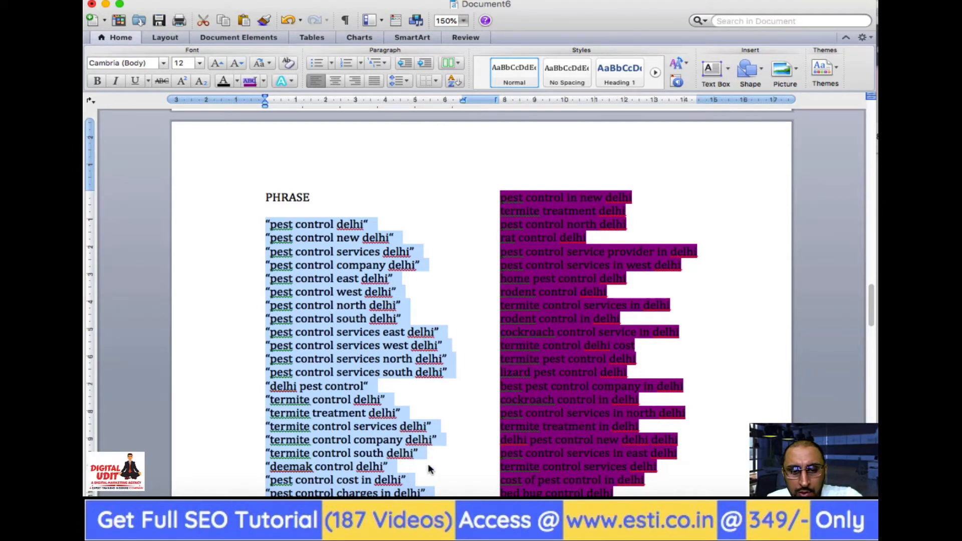
scroll(427, 468, "down", 5)
scroll(428, 468, "down", 3)
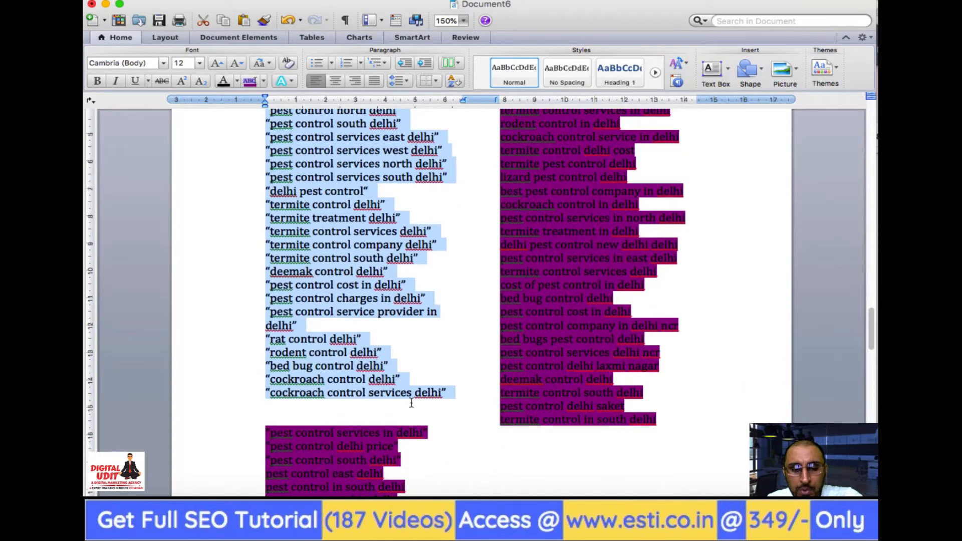
scroll(440, 399, "down", 20)
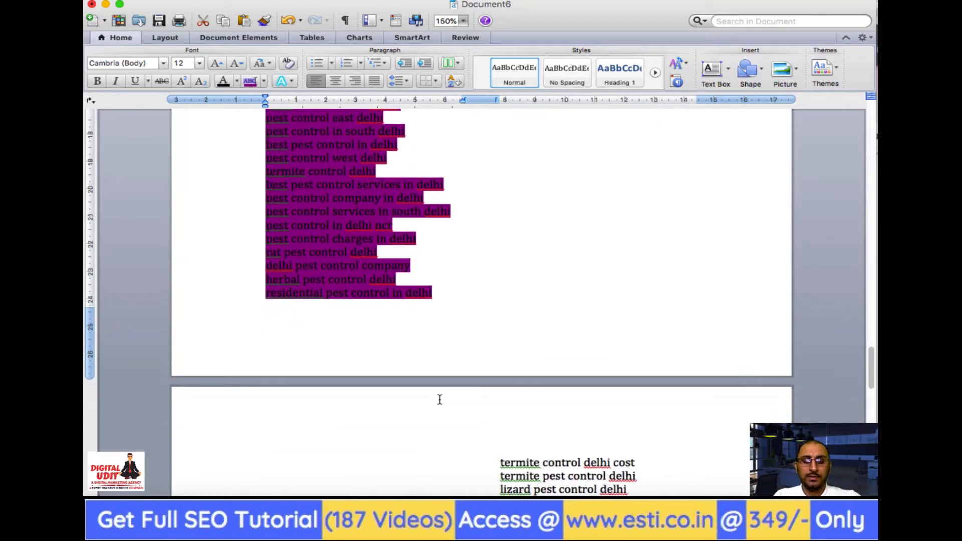
Delete the surplus blank lines above the unhighlighted keyword list on the page after the PHRASE list.
scroll(439, 399, "down", 4)
left_click(296, 363)
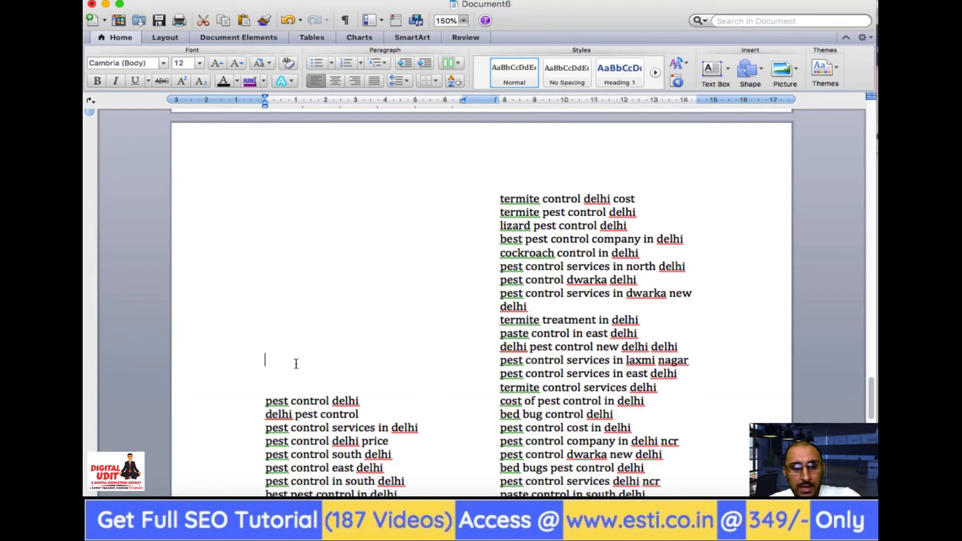
key("BackSpace")
key("BackSpace")
key("BackSpace")
key("BackSpace")
key("BackSpace")
key("BackSpace")
key("BackSpace")
key("BackSpace")
key("BackSpace")
key("BackSpace")
key("BackSpace")
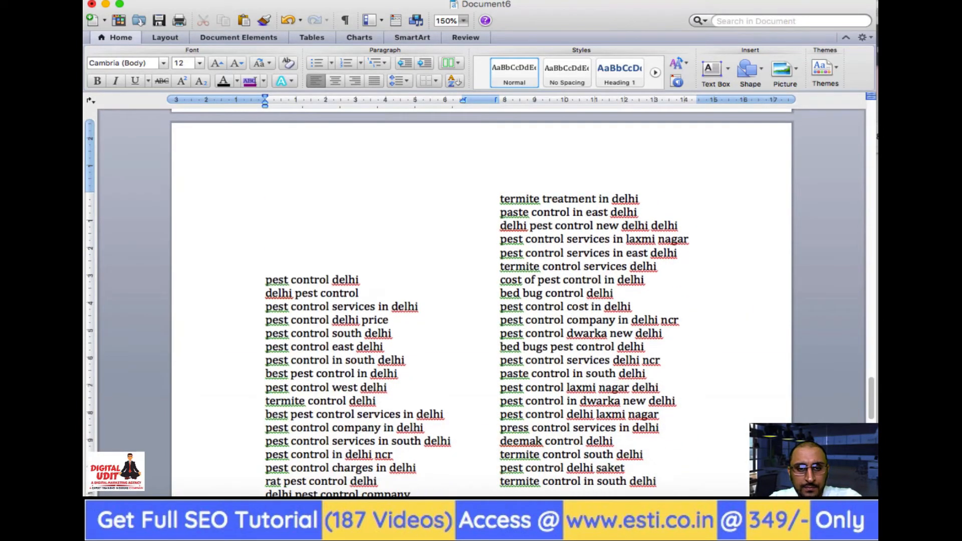
Add the heading "Broad Match Modifier (BMM)" above the unhighlighted keyword list.
scroll(481, 300, "up", 3)
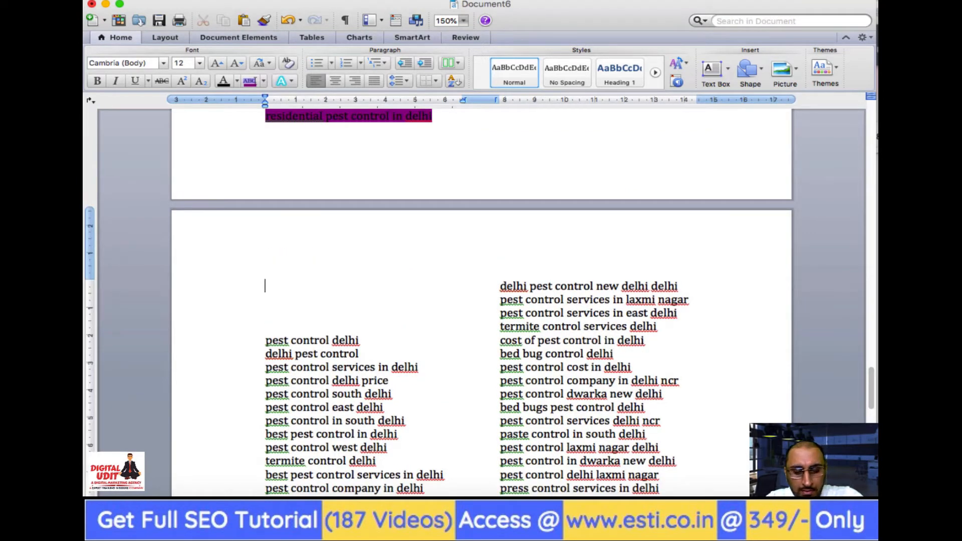
type("Broad Match Modifier")
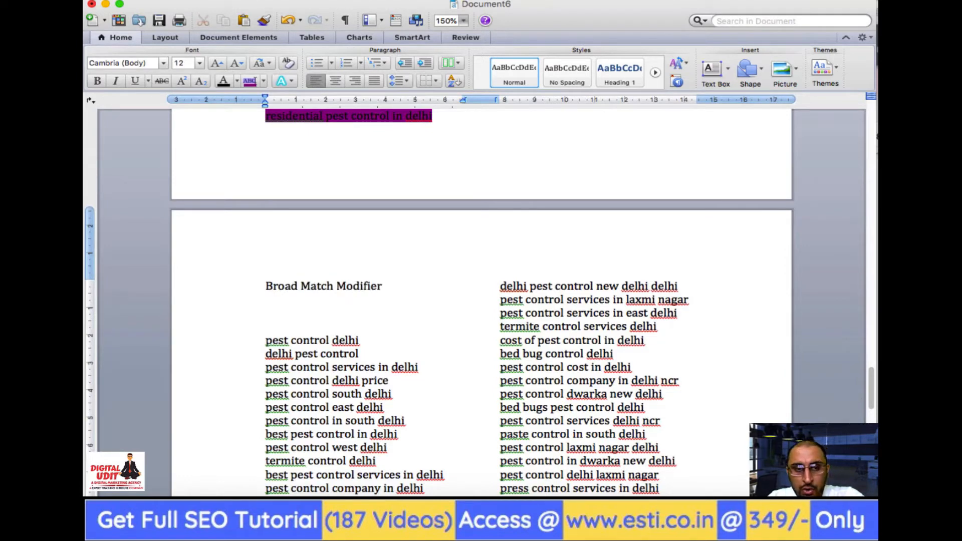
type(" (BMM)")
key("Left")
type("BMM")
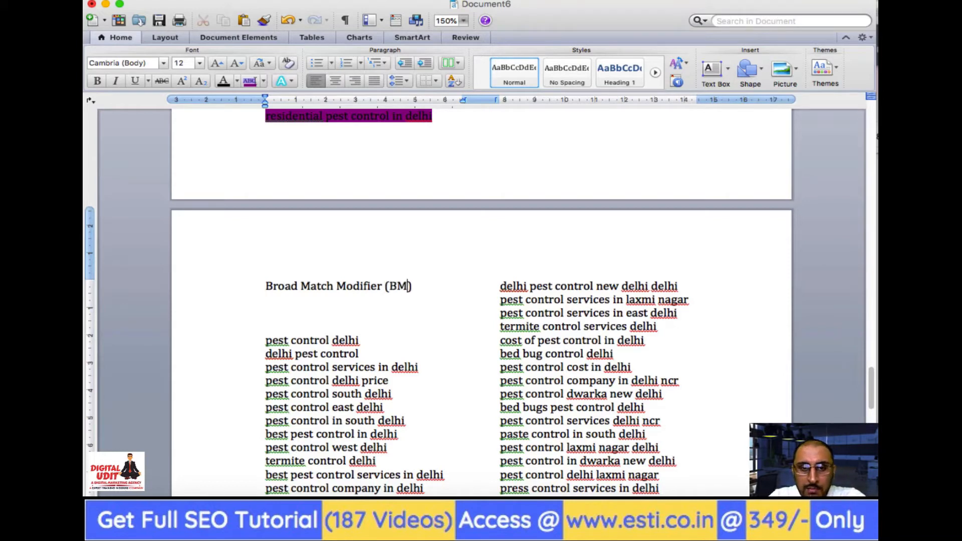
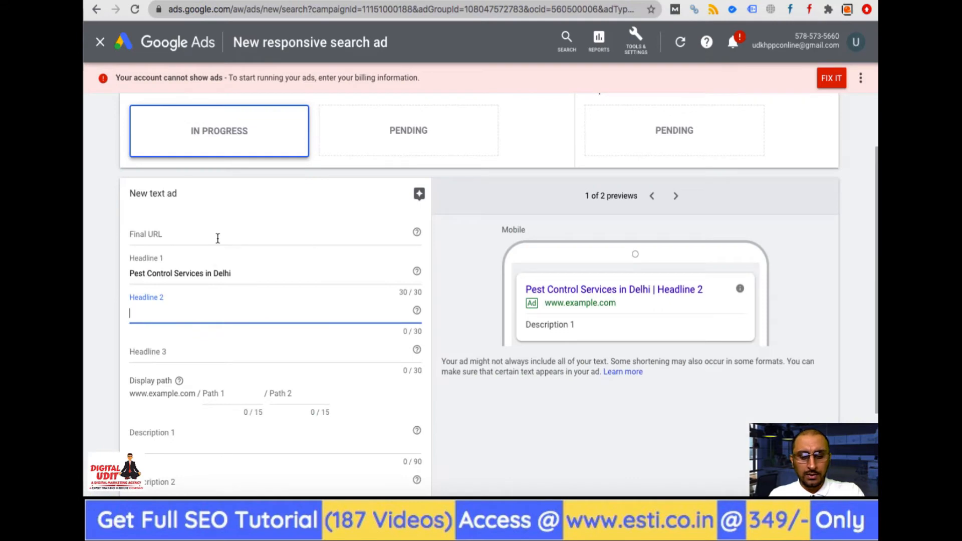
In the Google Ads text ad, enter "Lizard, Ant & Spider Control" as Headline 2 and replace its pest names with "Termite, Rodent,".
type("Lizard, Ant & Spider Control")
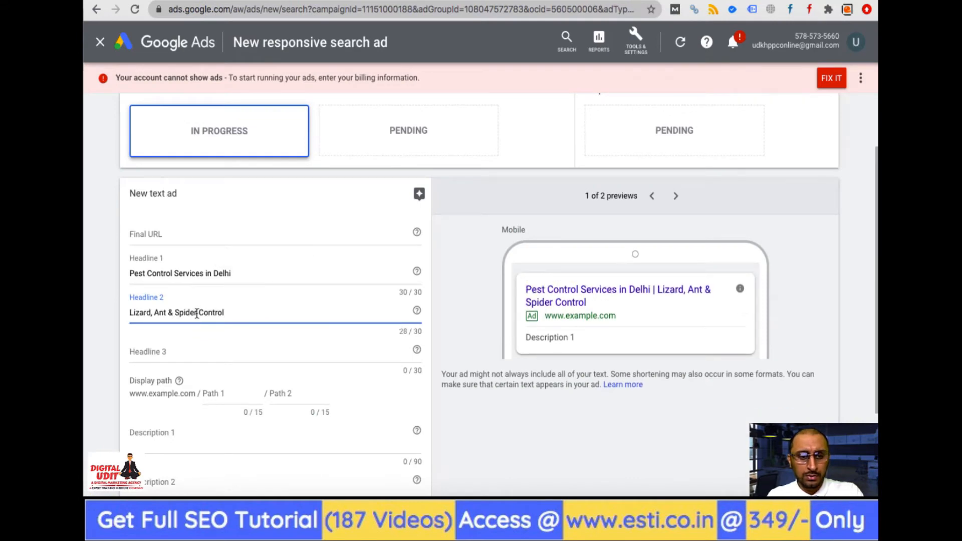
left_click_drag(196, 313, 129, 314)
type("Termite")
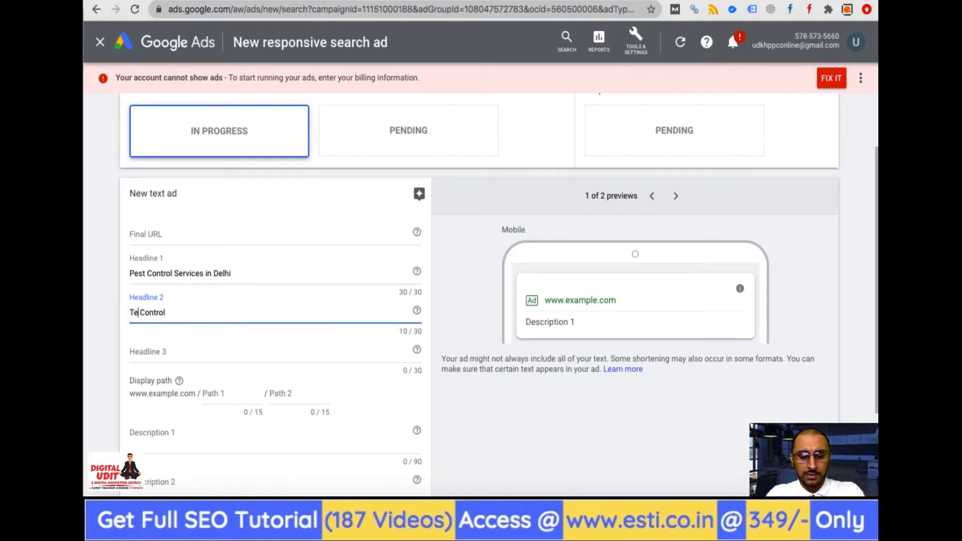
type(", Ro")
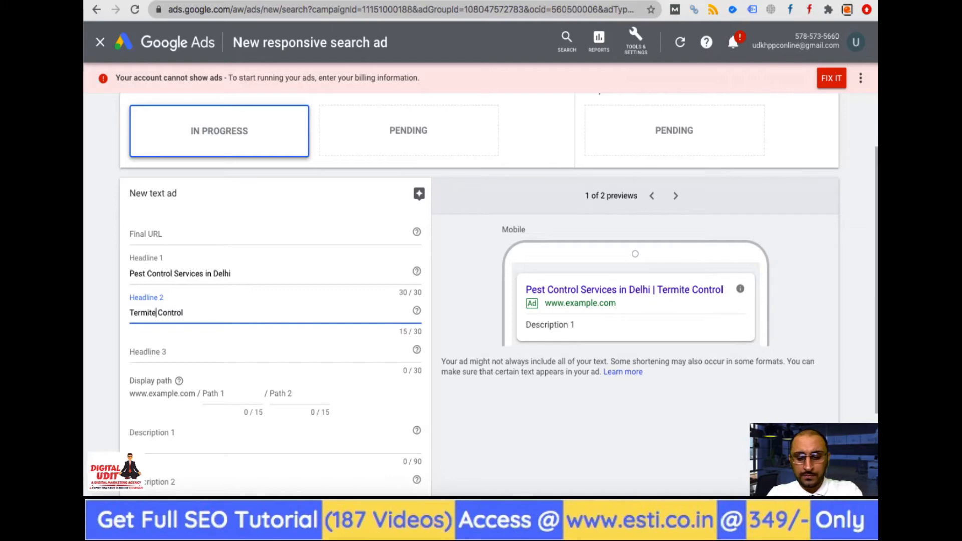
type("dent")
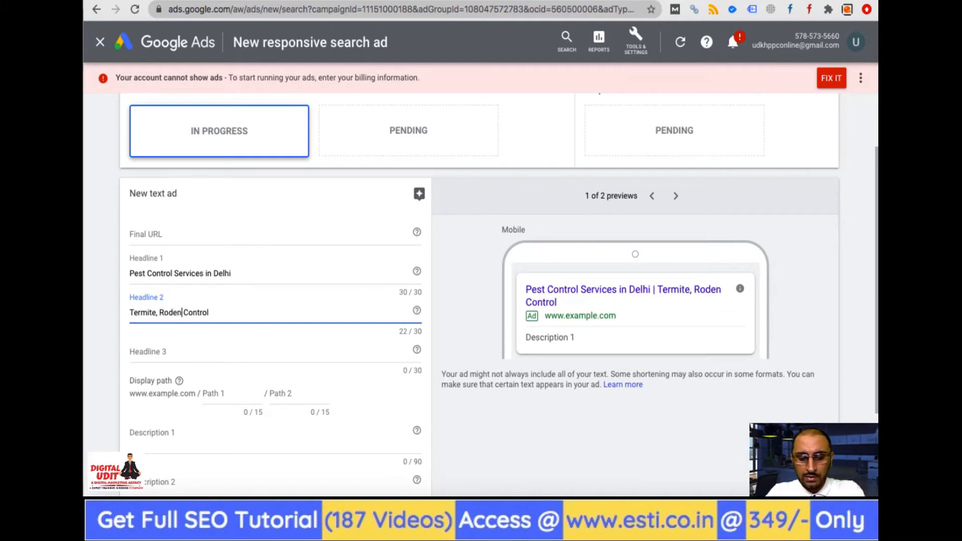
type(",")
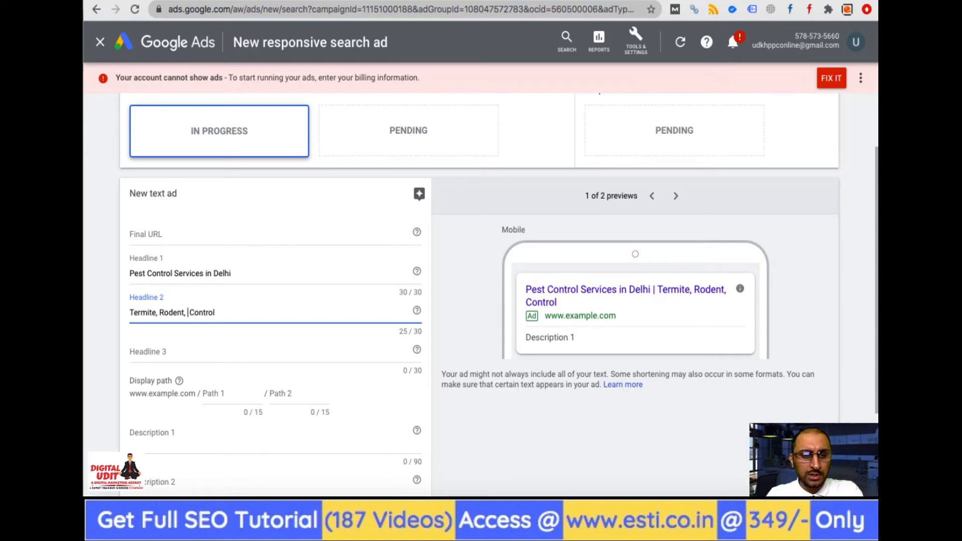
Reword Headline 2 of the text ad to "Termite & Rodent Control Experts".
key("BackSpace")
key("BackSpace")
key("Left")
key("Left")
key("Left")
key("Left")
key("Left")
key("Left")
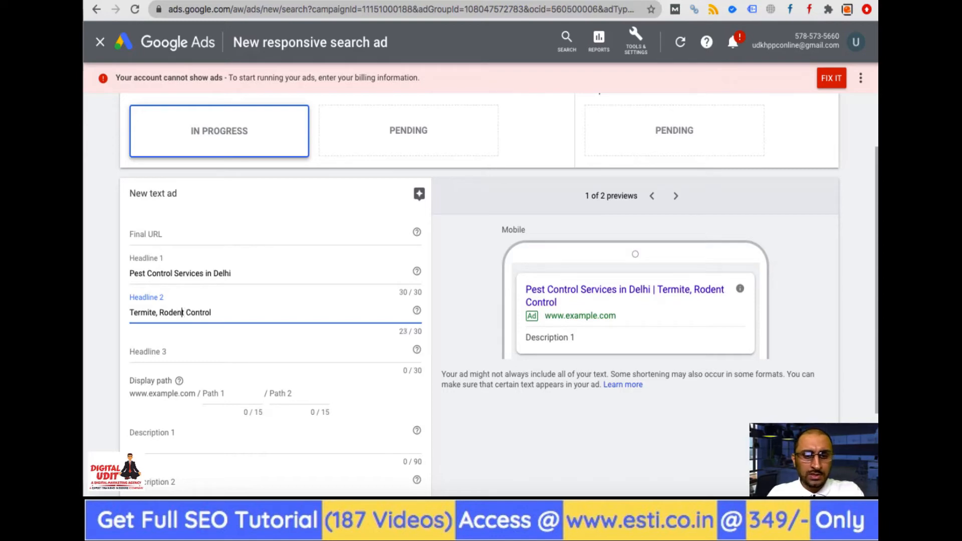
key("BackSpace")
key("BackSpace")
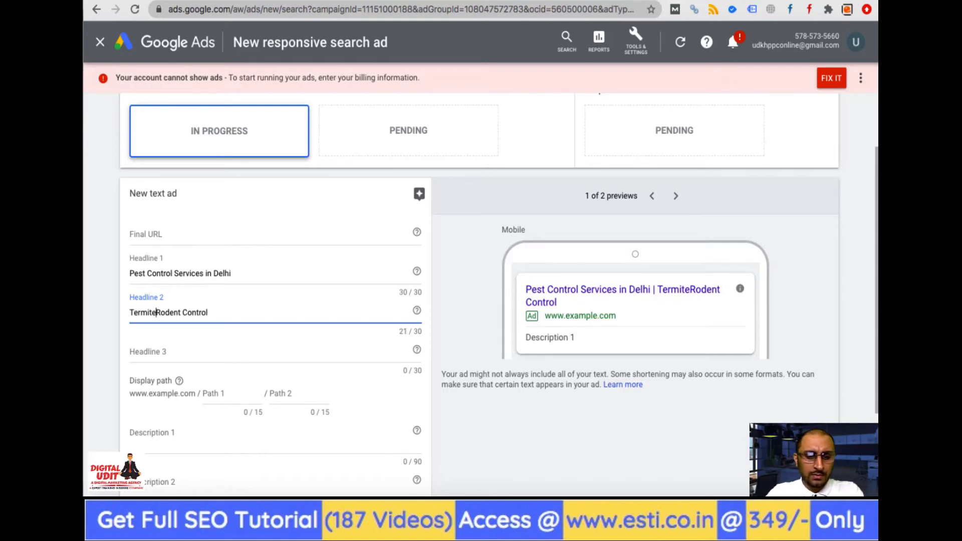
type("&")
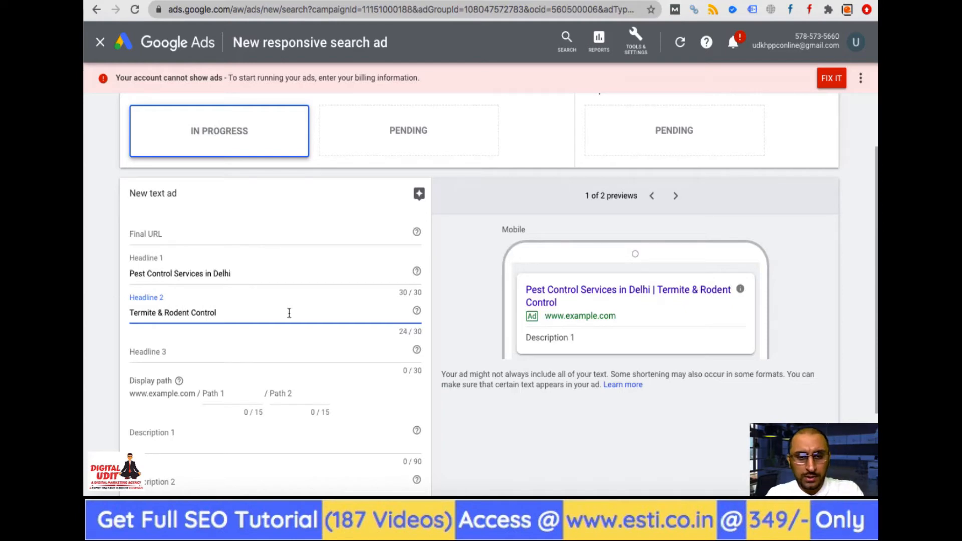
left_click(227, 320)
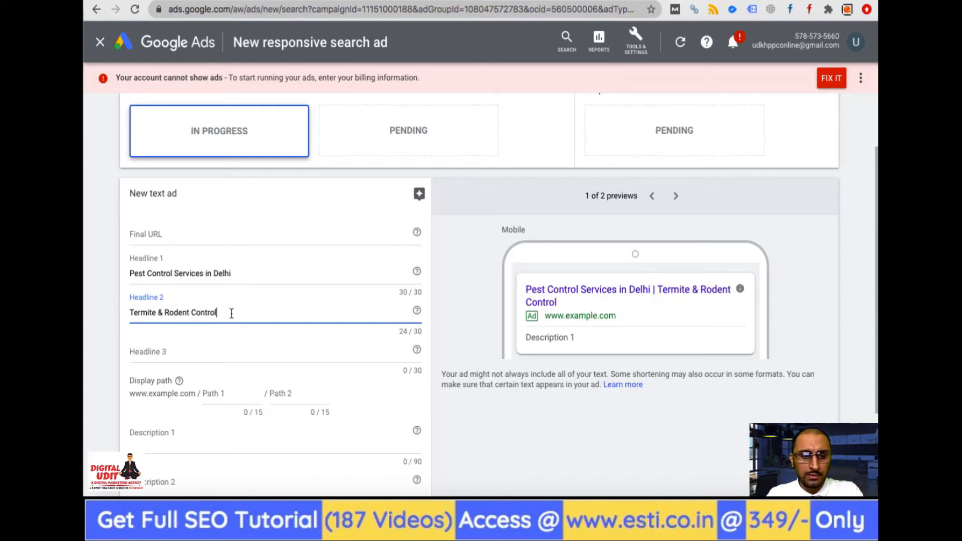
type("Experts")
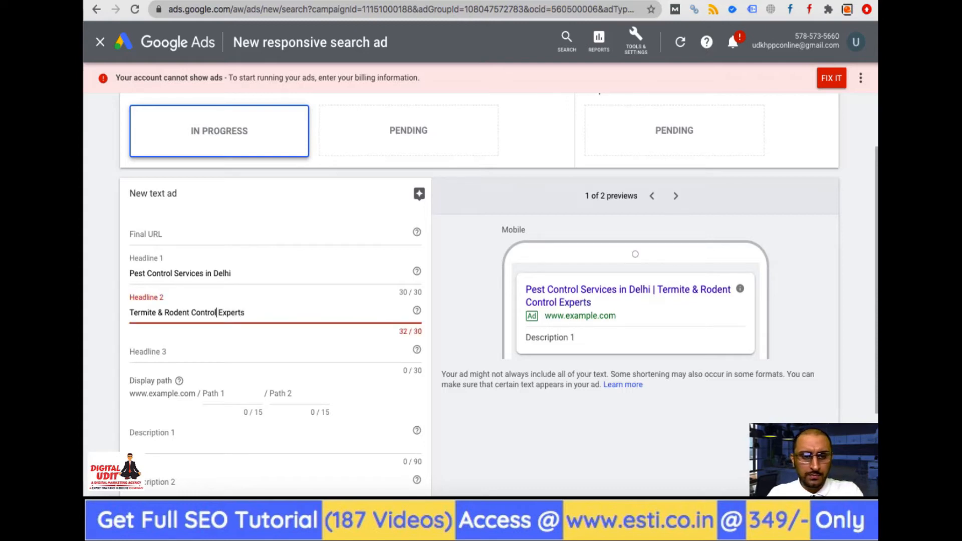
Shorten Headline 2 of the text ad to "Termite-Rodent Control Experts".
left_click(164, 312)
key("BackSpace")
key("BackSpace")
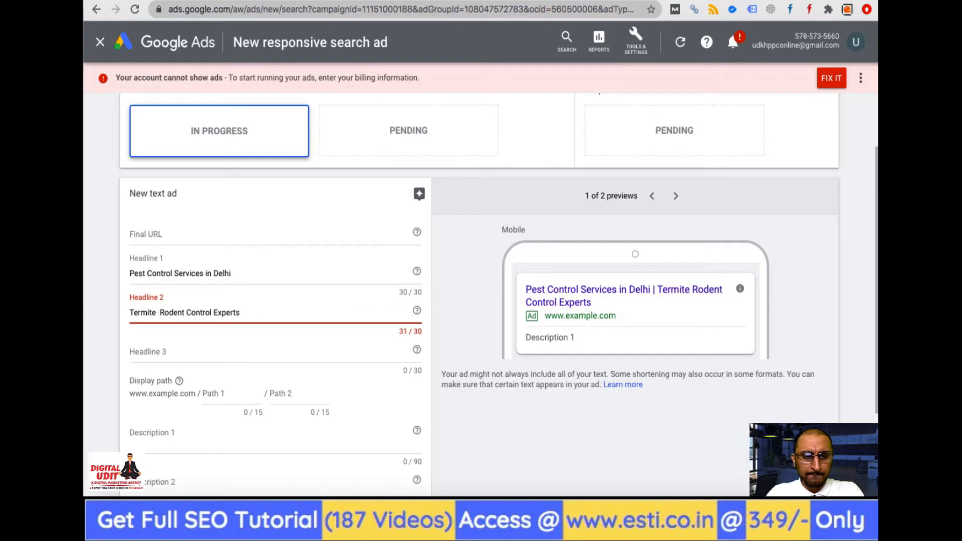
key("BackSpace")
type("-")
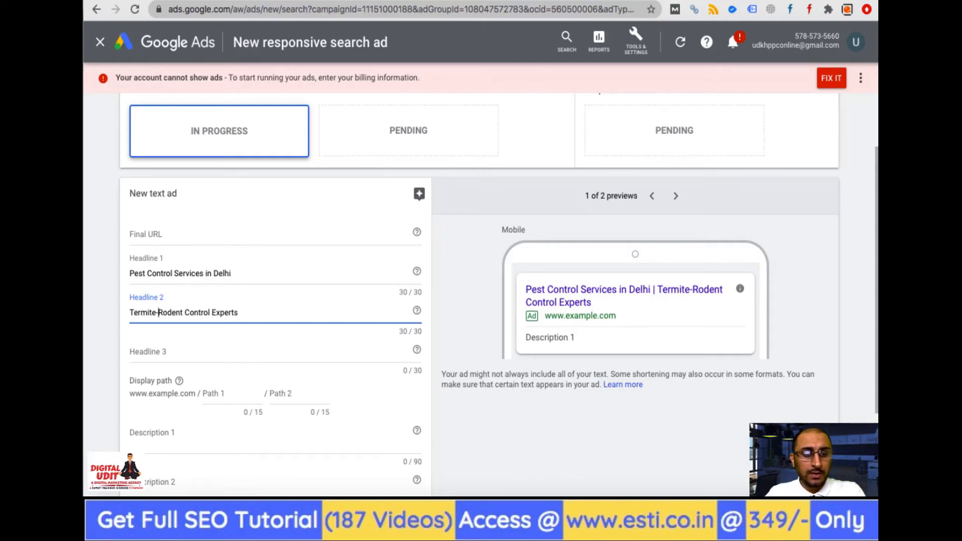
Copy the description of the 24x7pestcompany.co.in ad from the Google results into Description 1 of the text ad.
scroll(264, 387, "down", 3)
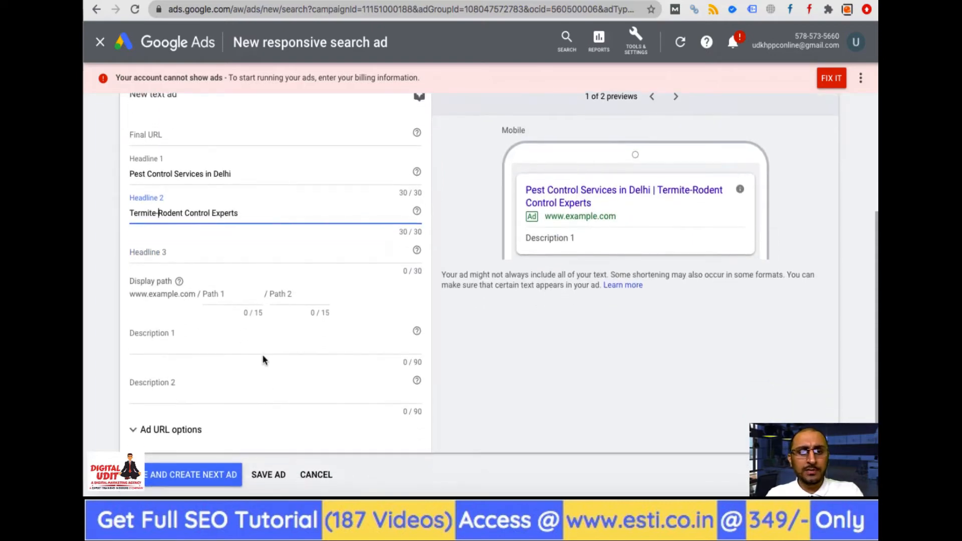
left_click(351, 1)
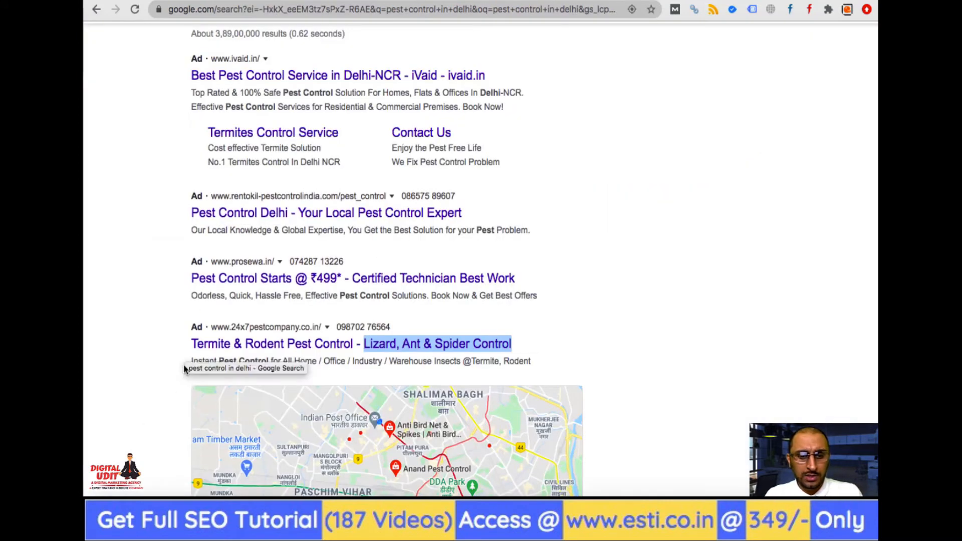
left_click_drag(190, 361, 543, 362)
key("ctrl+c")
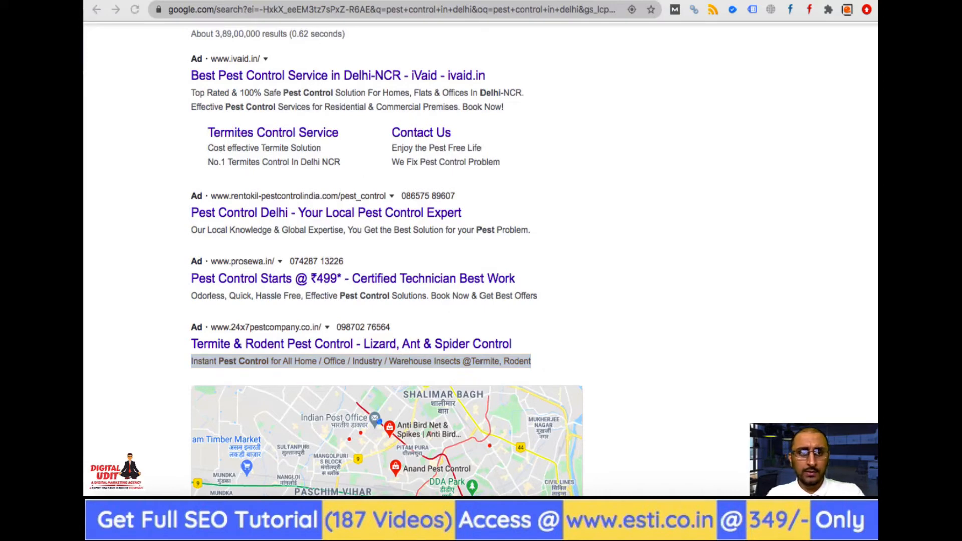
left_click(227, 1)
left_click(197, 349)
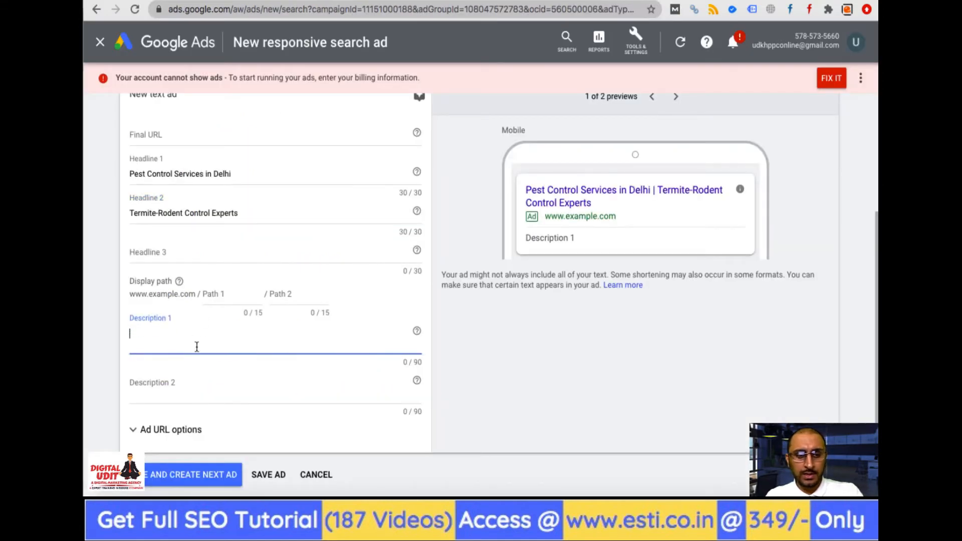
key("ctrl+v")
Trim the end of Description 1 so it reads "Instant Pest Control for All Home / Office / Industry / Warehouse.".
key("BackSpace")
key("BackSpace")
key("BackSpace")
key("BackSpace")
key("BackSpace")
key("BackSpace")
key("BackSpace")
key("BackSpace")
key("BackSpace")
key("BackSpace")
key("BackSpace")
key("BackSpace")
key("BackSpace")
key("BackSpace")
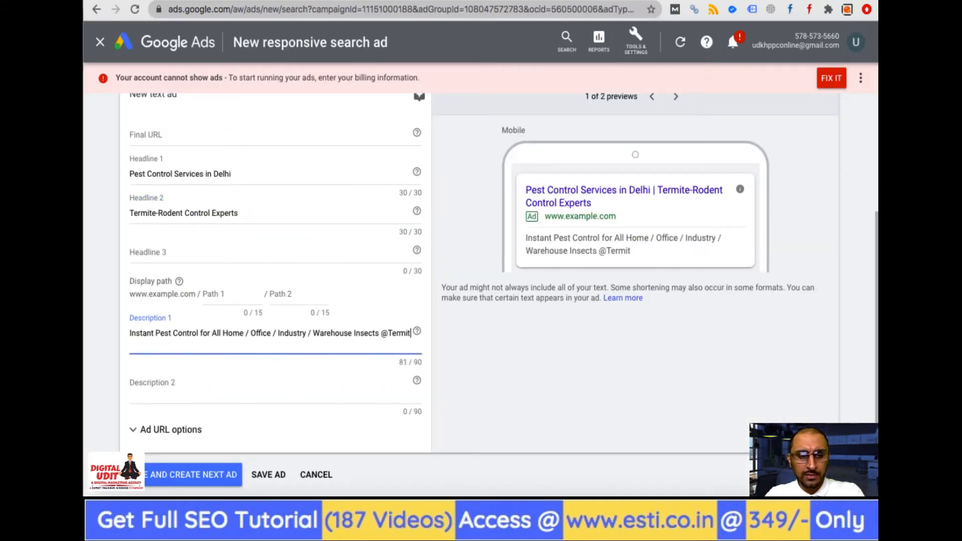
key("BackSpace")
key("BackSpace")
key("BackSpace")
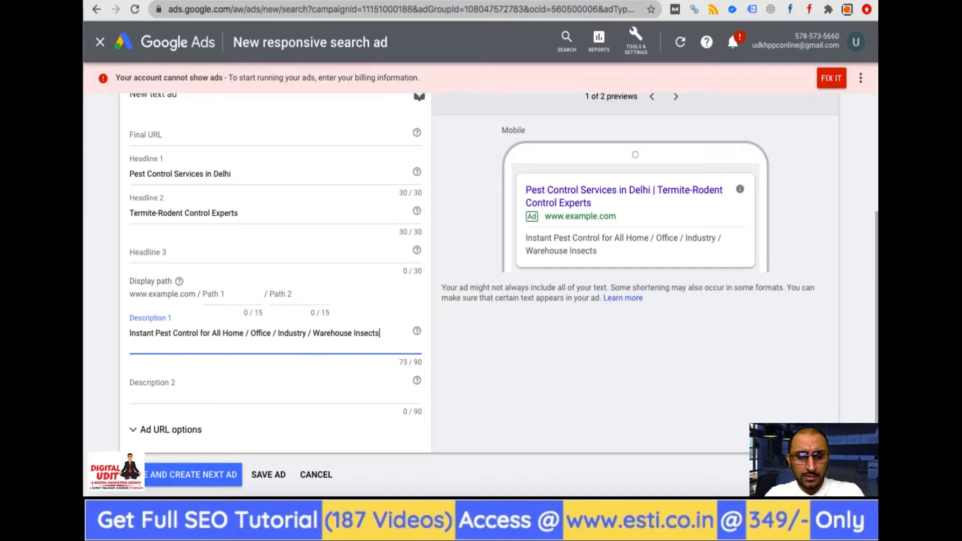
key("BackSpace")
key("BackSpace")
key("BackSpace")
key("BackSpace")
key("BackSpace")
key("BackSpace")
key("BackSpace")
key("BackSpace")
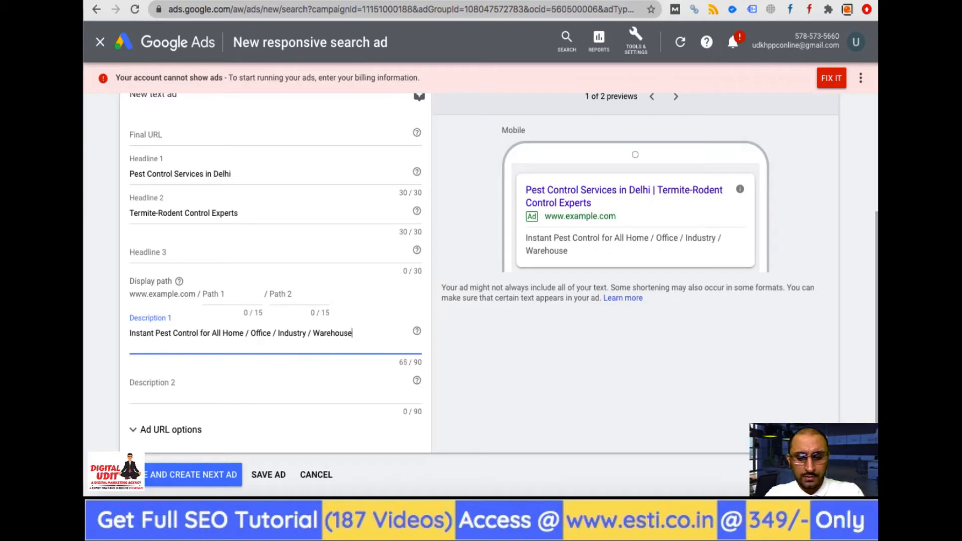
type(".")
left_click(199, 351)
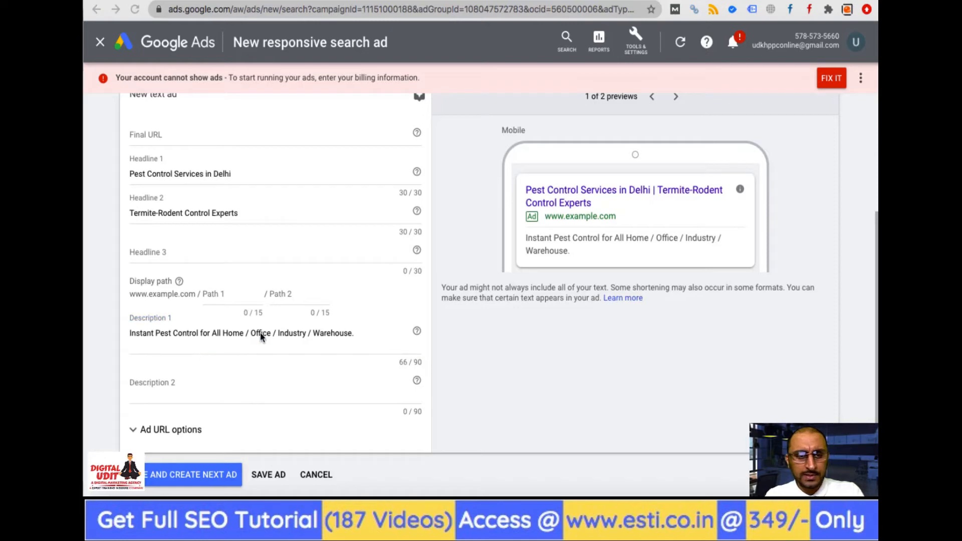
Replace "Instant Pest Control" in Description 1 with "Top Rated & 100% Safe Pest Control Solution For" copied from the ivaid.in search ad.
left_click(290, 0)
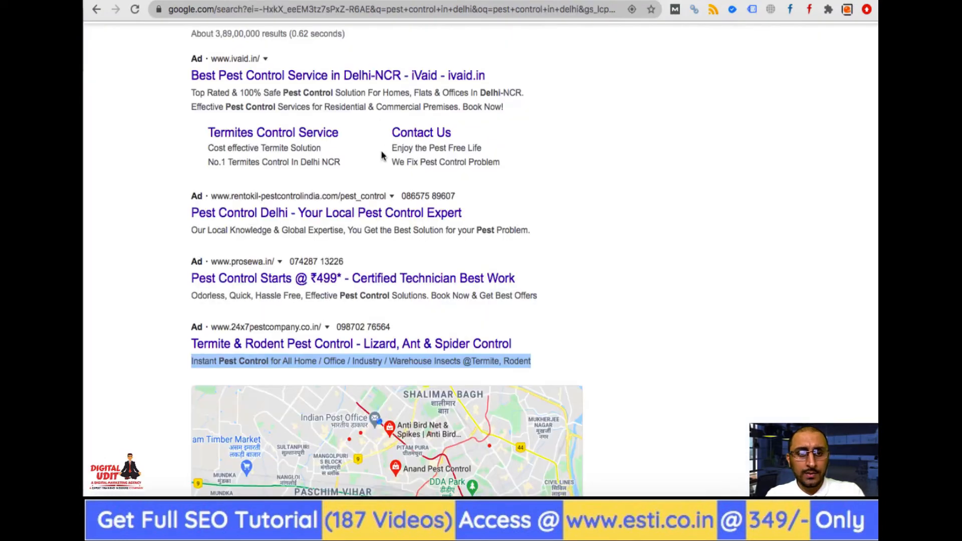
left_click_drag(190, 92, 381, 89)
key("ctrl+c")
left_click(200, 1)
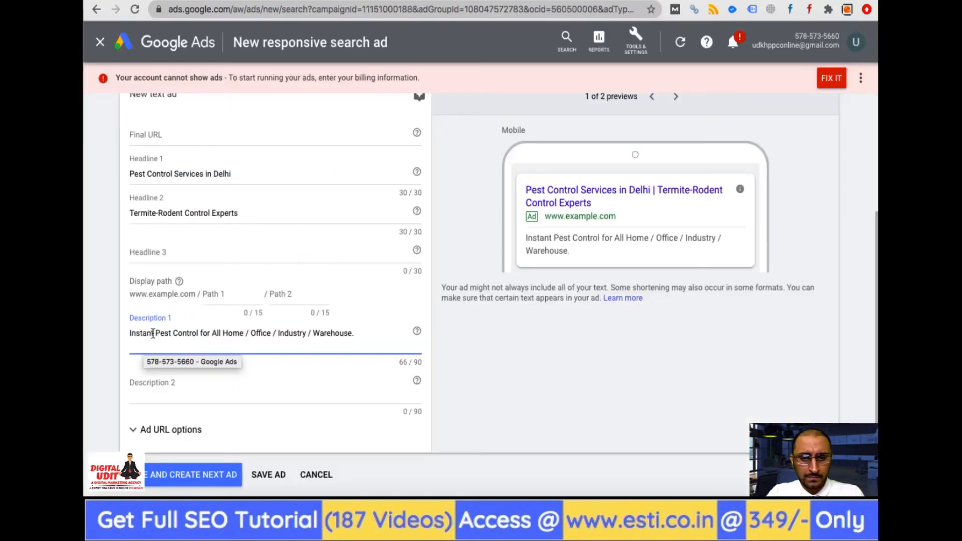
left_click_drag(202, 334, 120, 333)
key("ctrl+v")
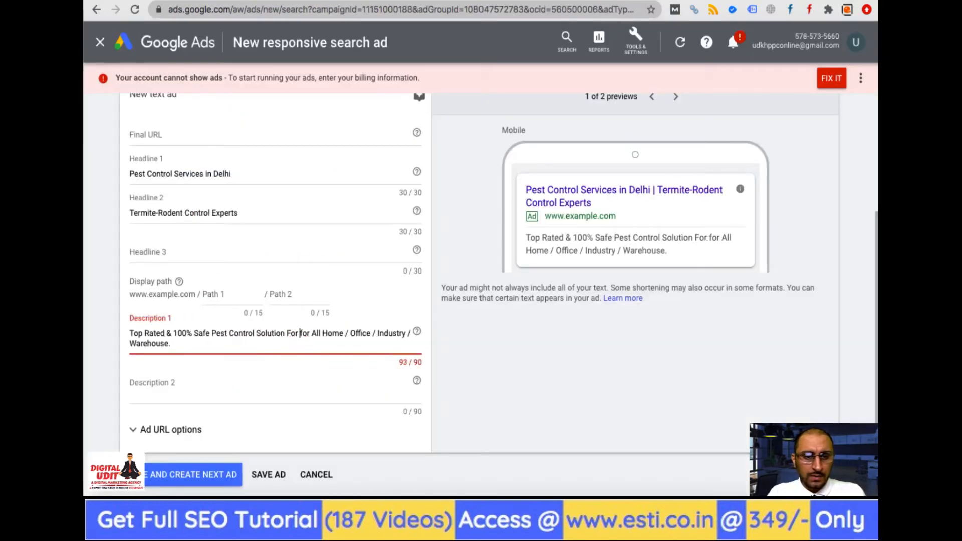
Remove the redundant words "for All" before "Home" in Description 1.
key("Delete")
key("Delete")
key("Delete")
key("Delete")
key("Delete")
key("Delete")
key("Delete")
key("Delete")
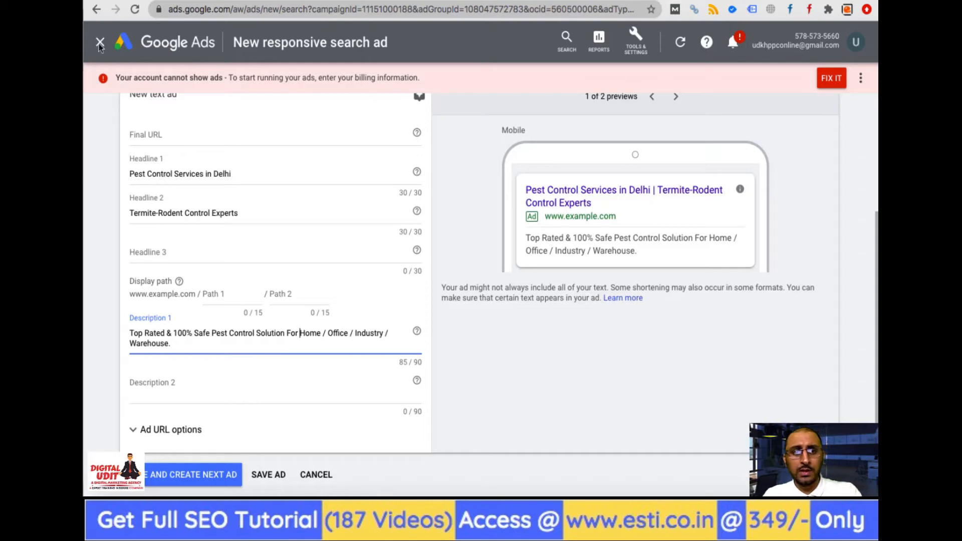
Copy the description of the prosewa.in ad from the Google results into Description 2 of the text ad.
left_click(325, 1)
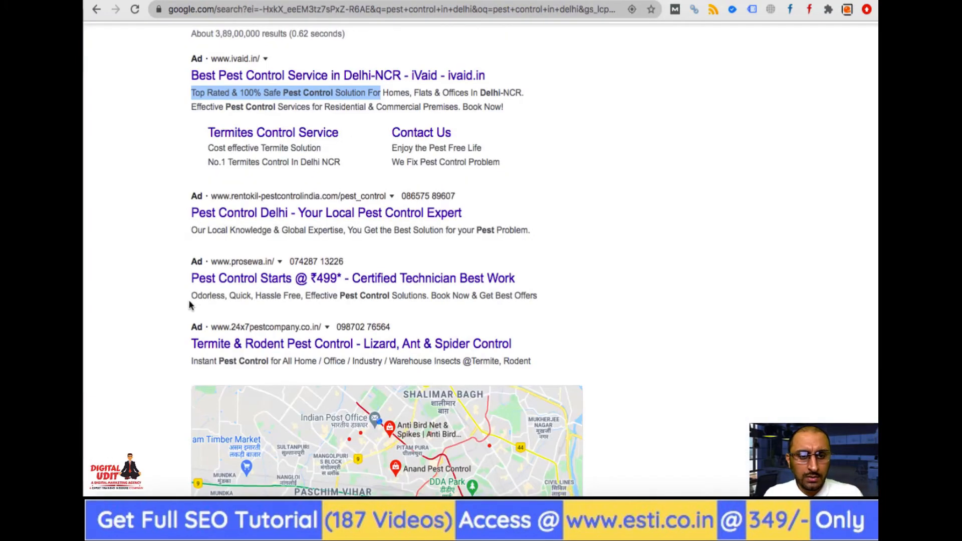
left_click_drag(190, 297, 541, 298)
key("ctrl+c")
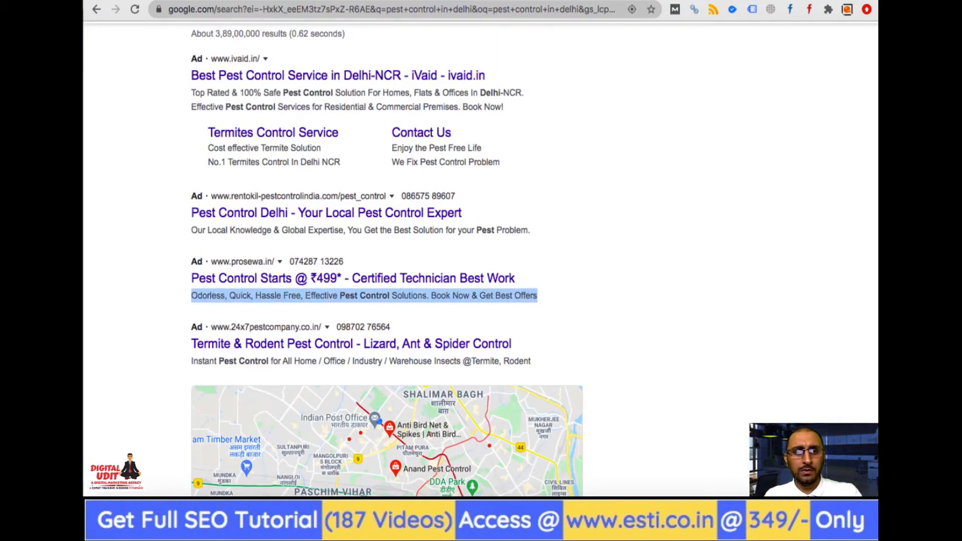
left_click(191, 1)
left_click(257, 393)
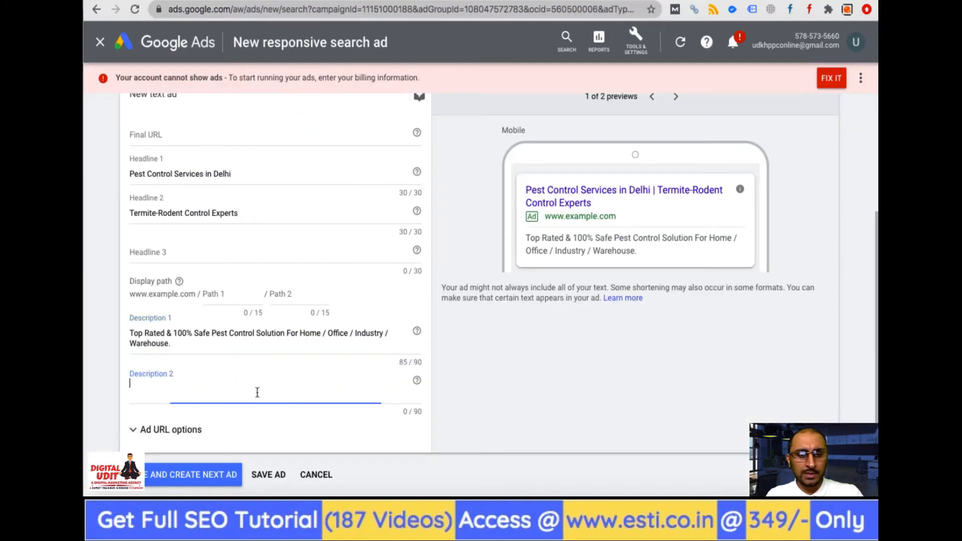
key("ctrl+v")
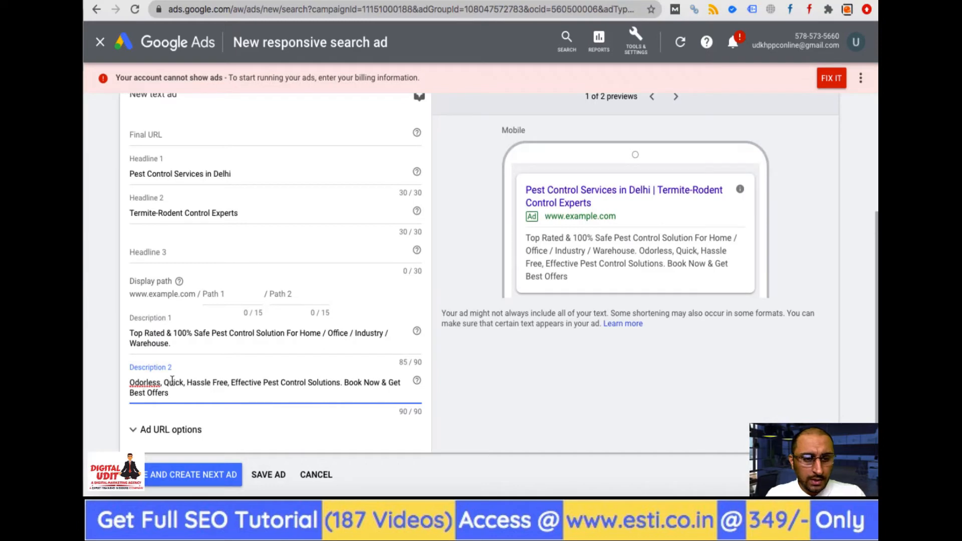
In Description 2, correct the first word to "Odourless" and reword the ending to "Book Now with Best Offers".
right_click(147, 383)
left_click(198, 283)
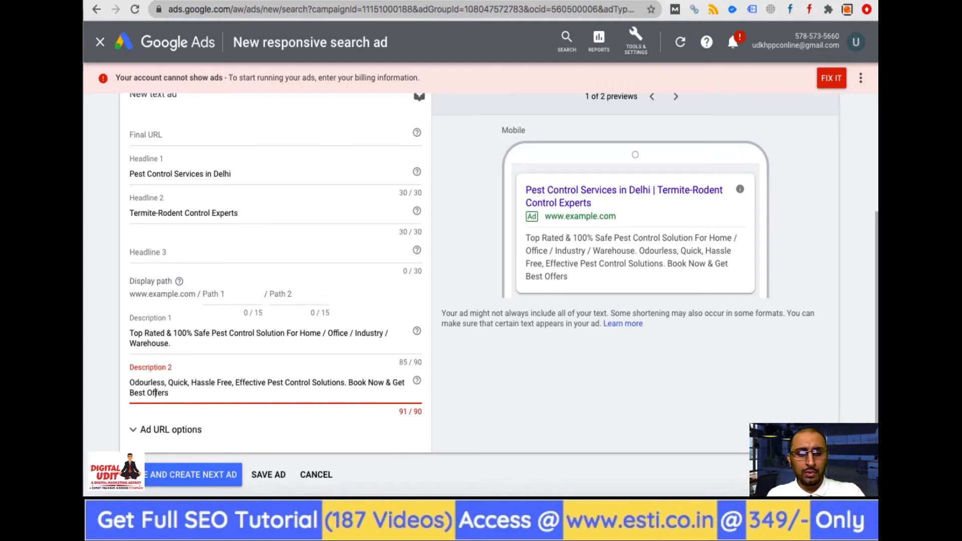
left_click(130, 393)
key("BackSpace")
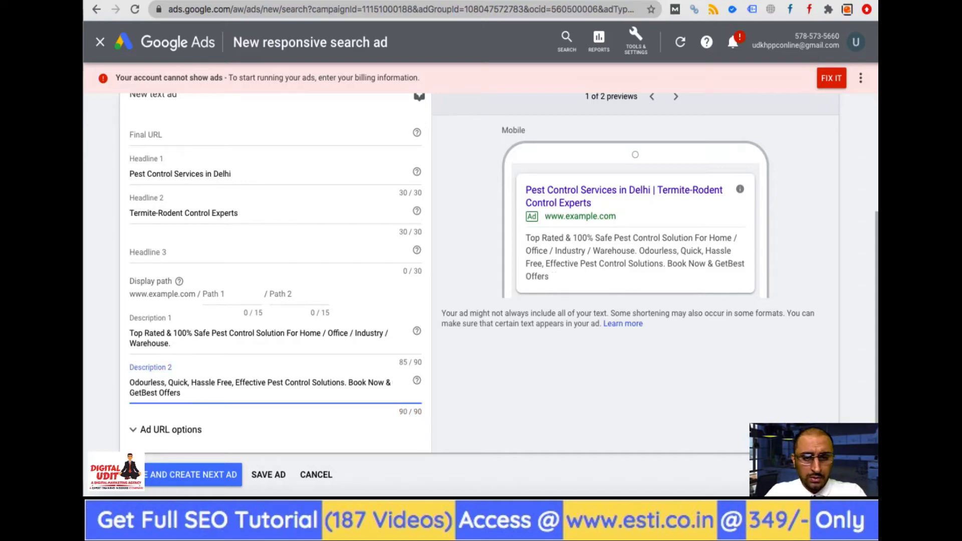
key("BackSpace")
key("BackSpace")
key("BackSpace")
key("BackSpace")
key("BackSpace")
type("w")
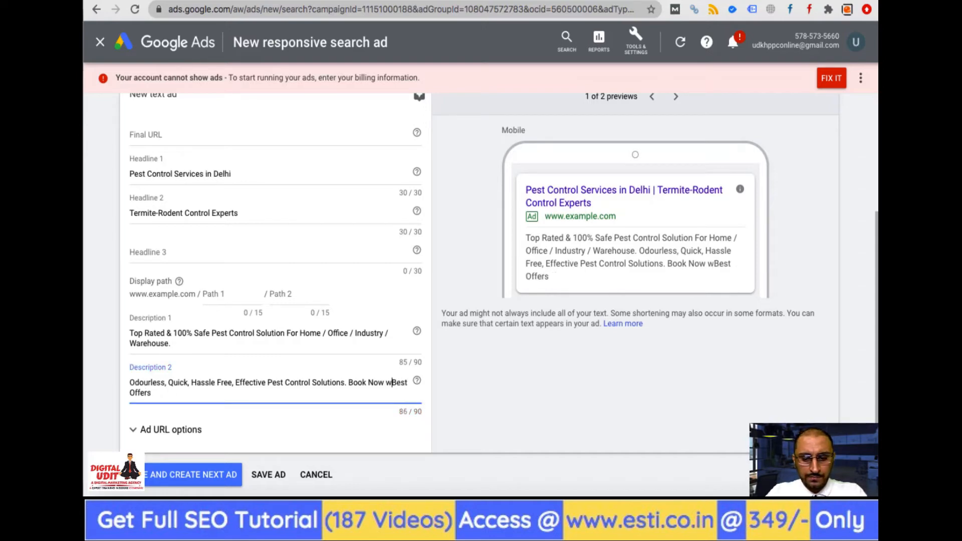
type("ith")
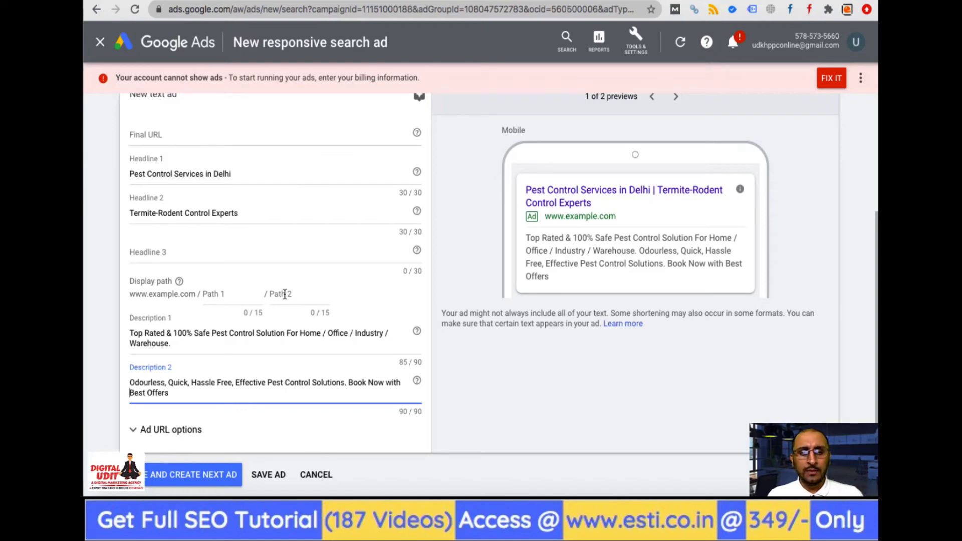
Copy the Headline 1 text "Pest Control Services in Delhi" and clear the field.
left_click(265, 174)
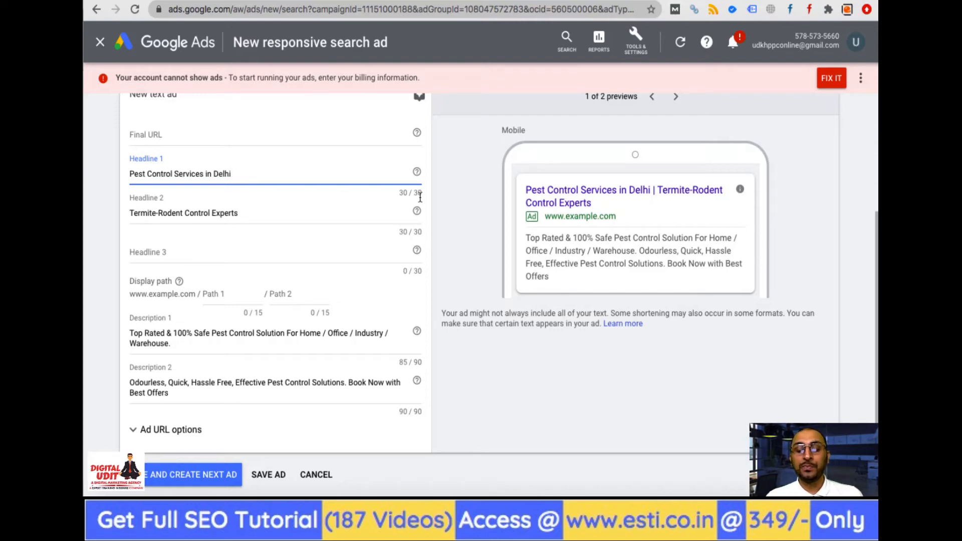
triple_click(243, 174)
key("ctrl+c")
key("BackSpace")
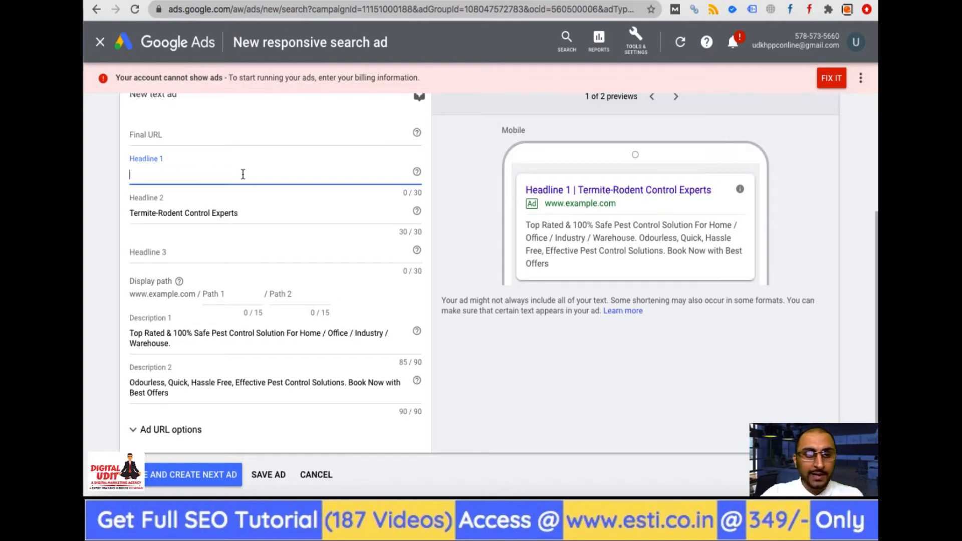
Add a keyword insertion to Headline 1 with the default text "Pest Control Services in Delhi" in sentence case.
scroll(242, 174, "left", 5)
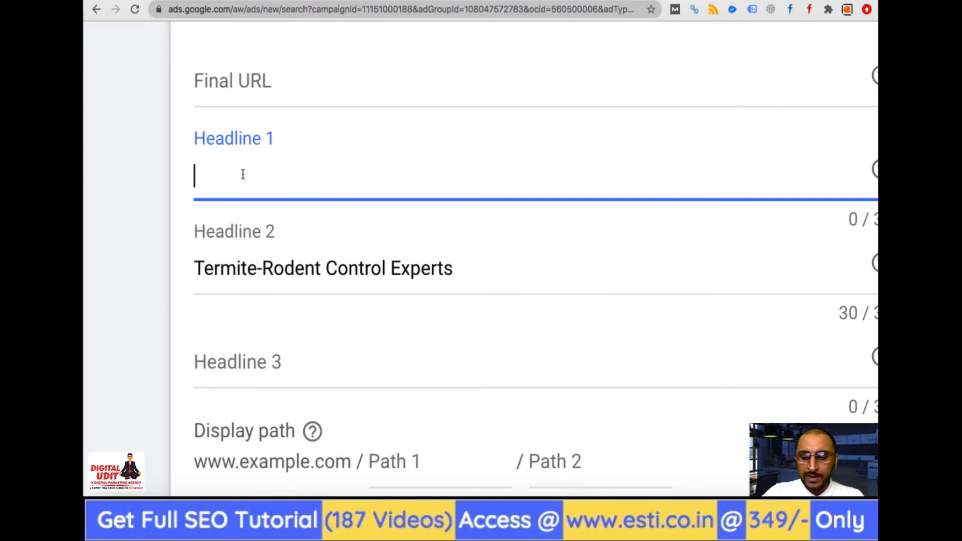
type("{")
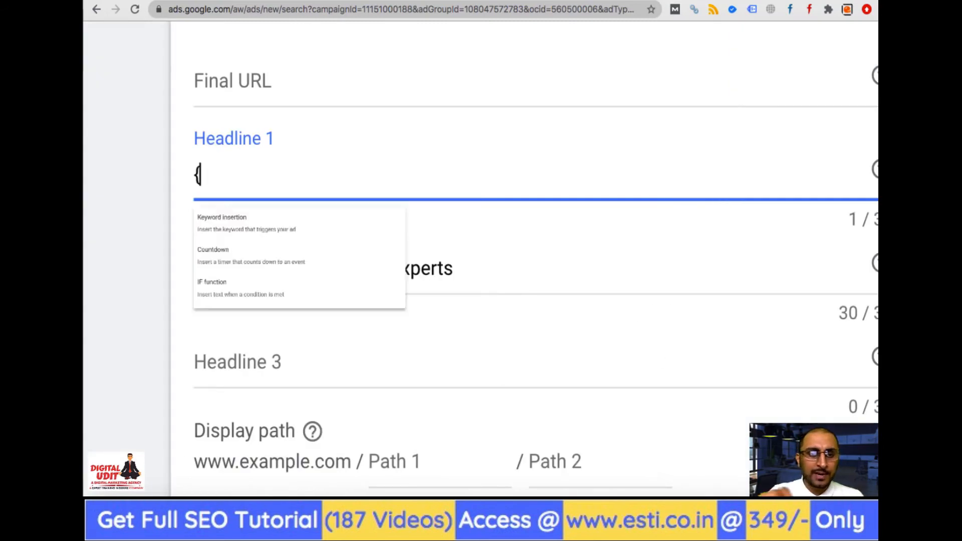
key("BackSpace")
type("{")
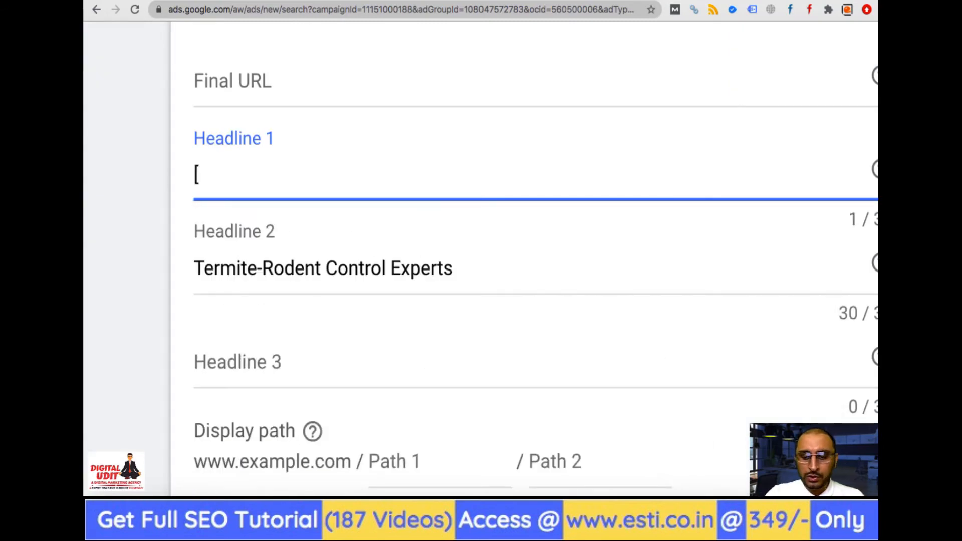
key("BackSpace")
type("{")
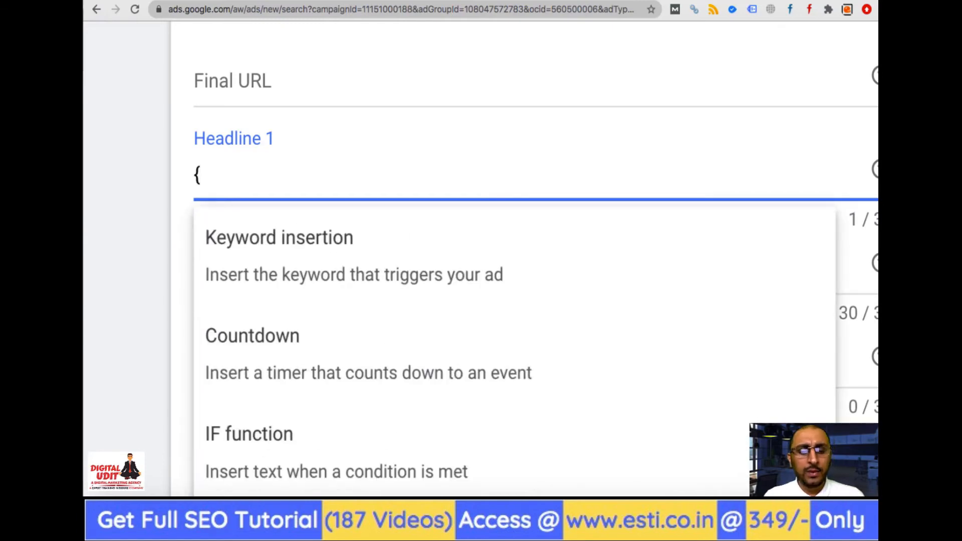
left_click(326, 269)
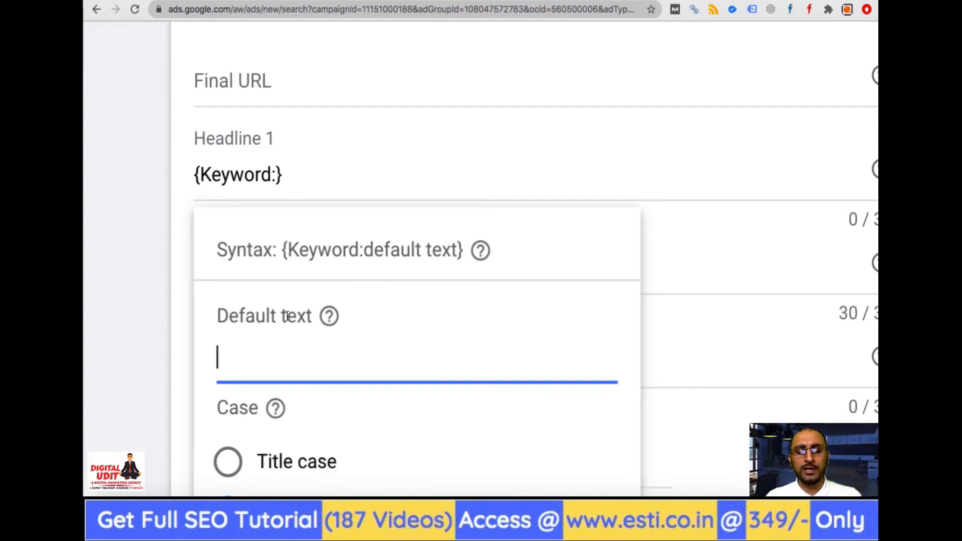
mouse_move(332, 320)
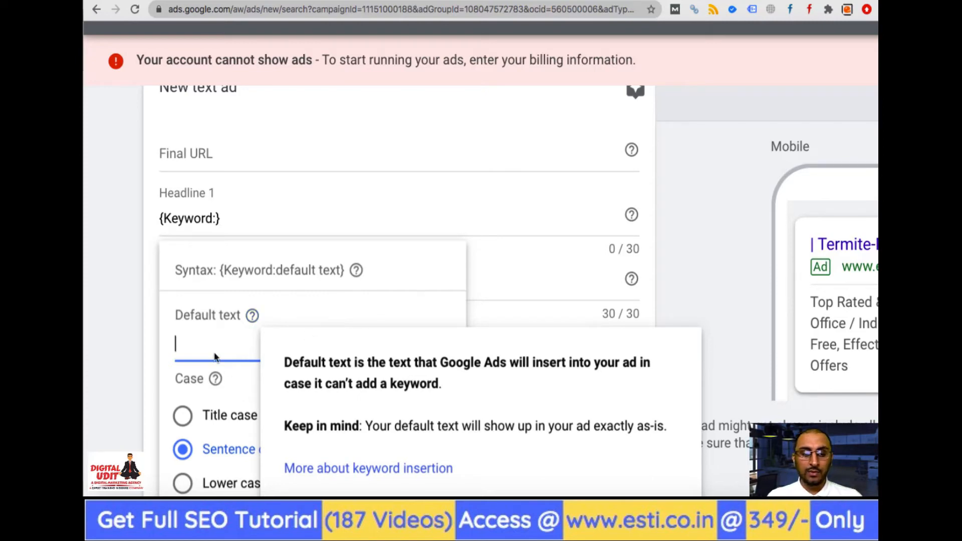
key("ctrl+v")
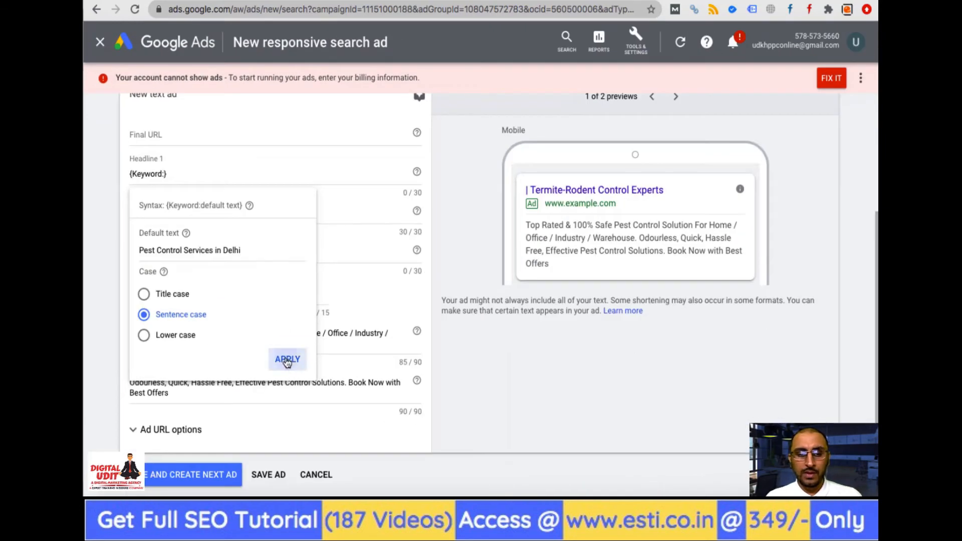
left_click(416, 525)
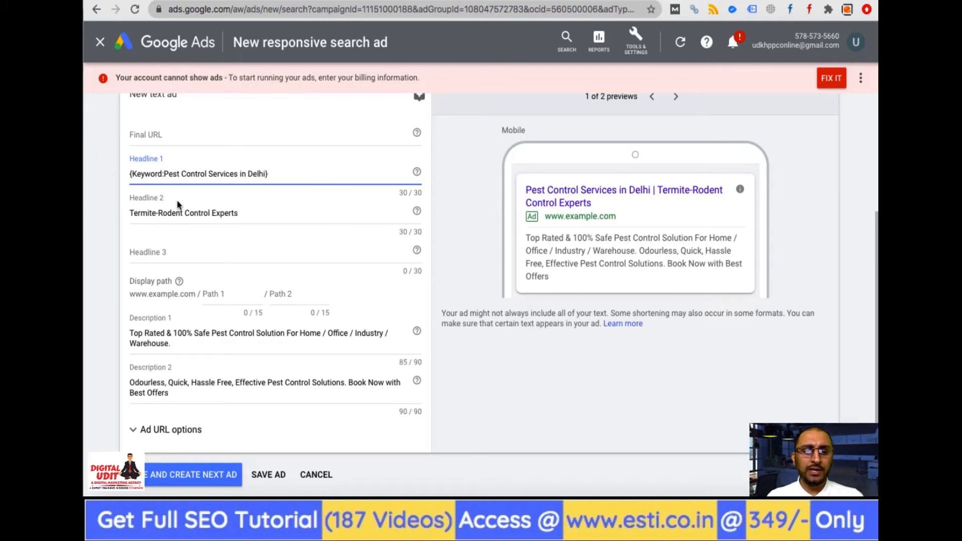
Reopen the keyword insertion settings of Headline 1 and examine the default text and case options.
scroll(179, 205, "up", 5)
scroll(179, 206, "left", 2)
scroll(179, 205, "up", 3)
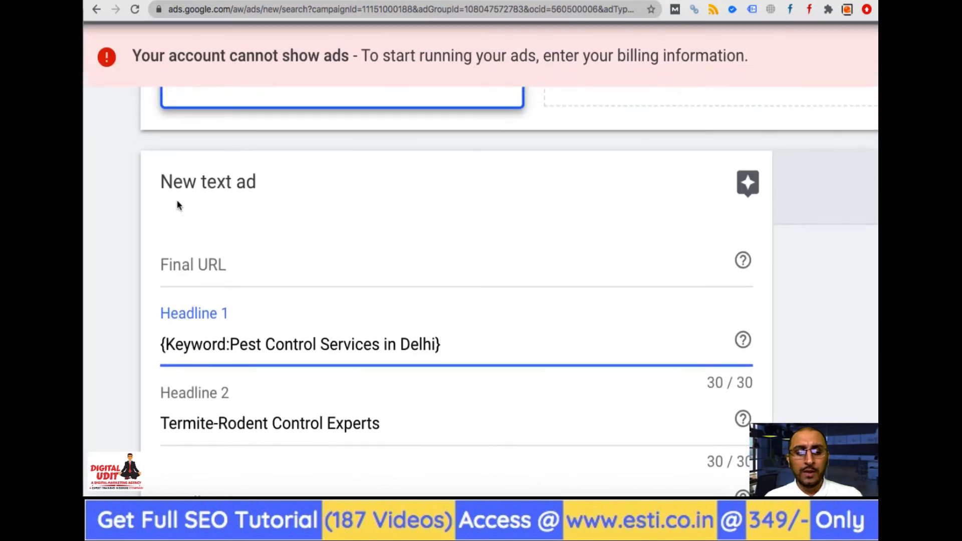
scroll(178, 206, "down", 3)
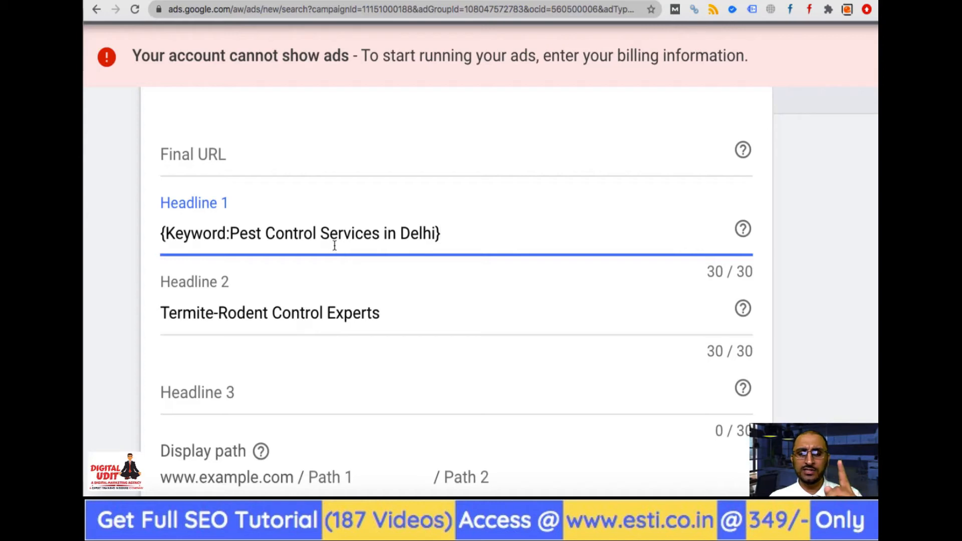
left_click(219, 235)
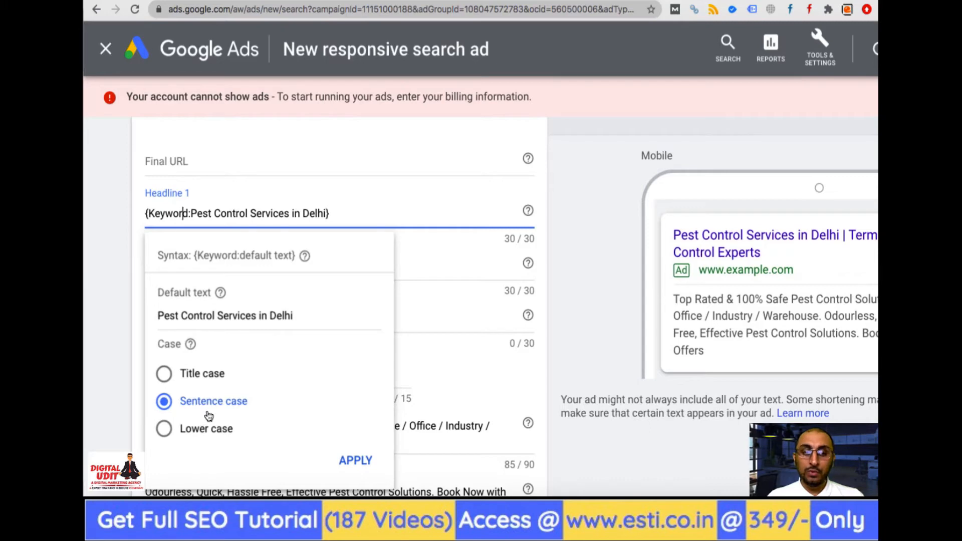
Apply title case to the keyword insertion in Headline 1, then try lower case in its place.
left_click(164, 375)
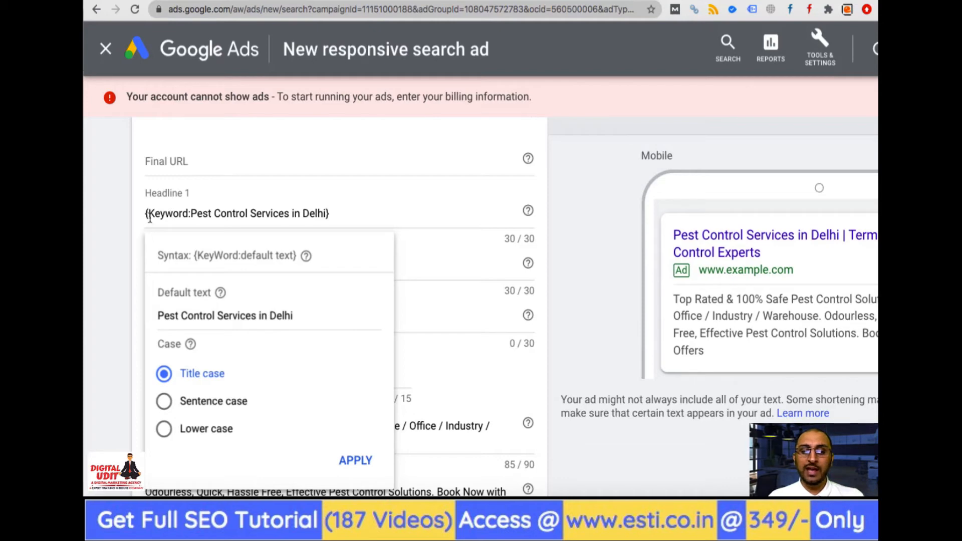
left_click(355, 460)
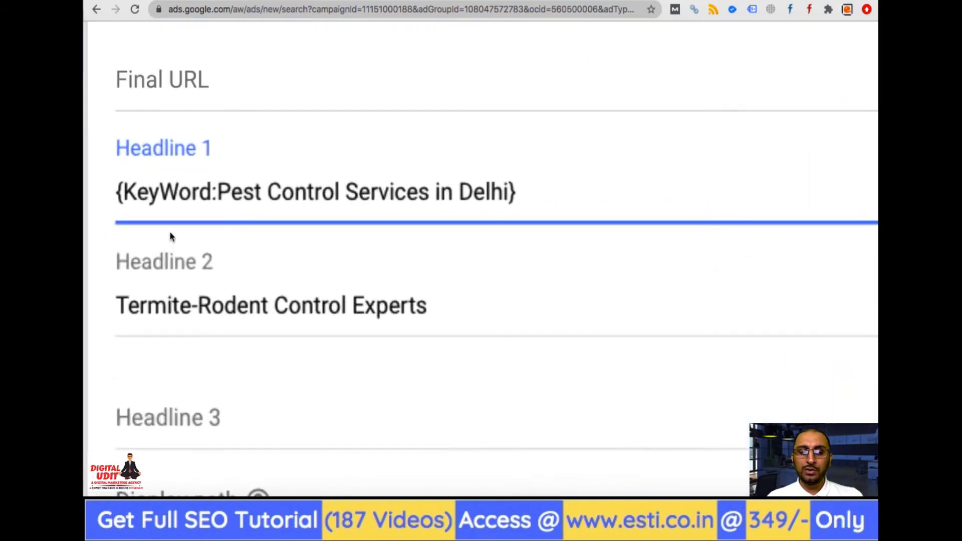
left_click(179, 195)
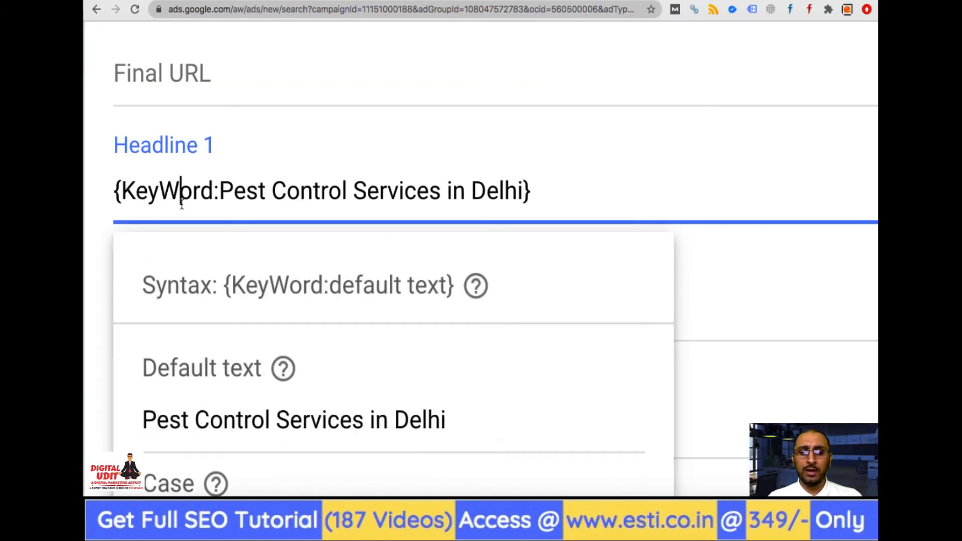
scroll(179, 203, "down", 3)
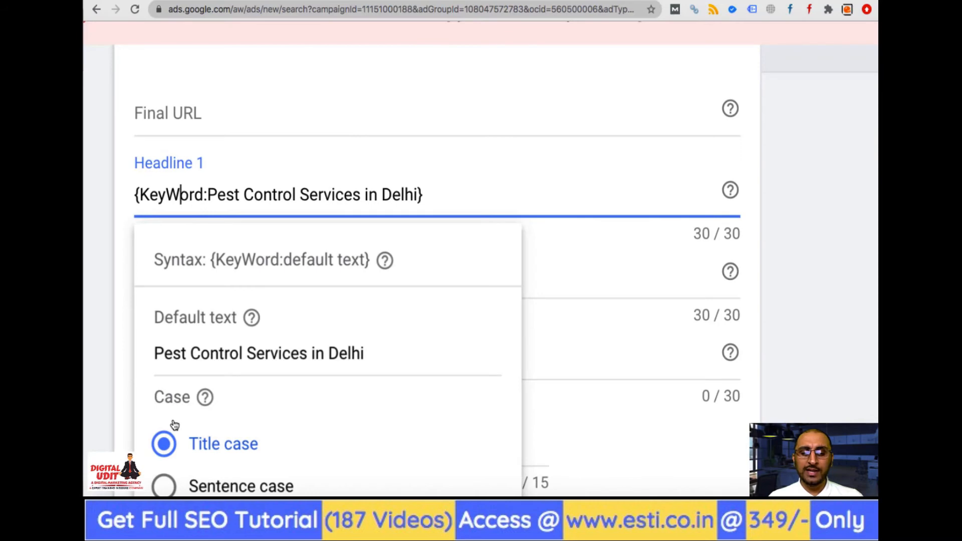
scroll(174, 424, "down", 4)
left_click(166, 464)
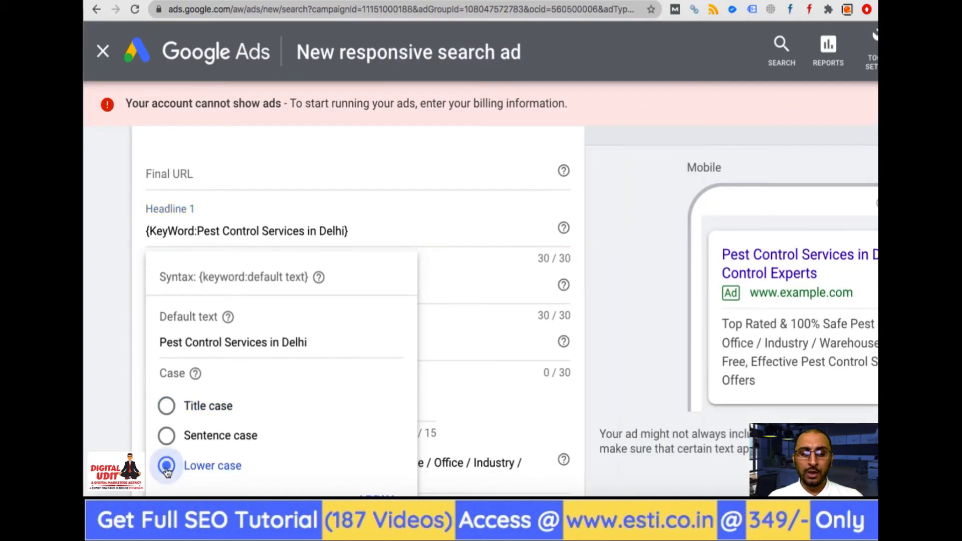
scroll(301, 429, "down", 2)
left_click(349, 450)
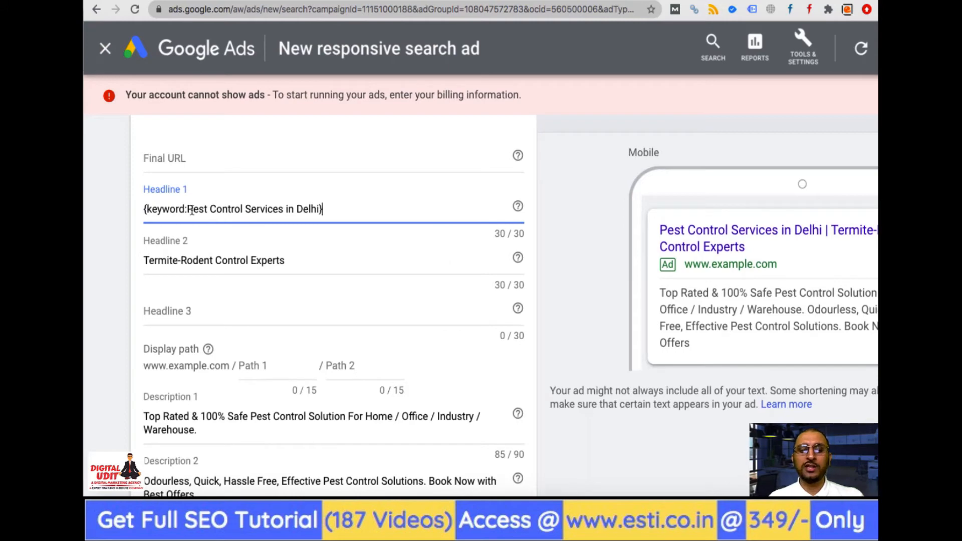
Set the keyword insertion in Headline 1 to title case and apply it.
left_click(170, 209)
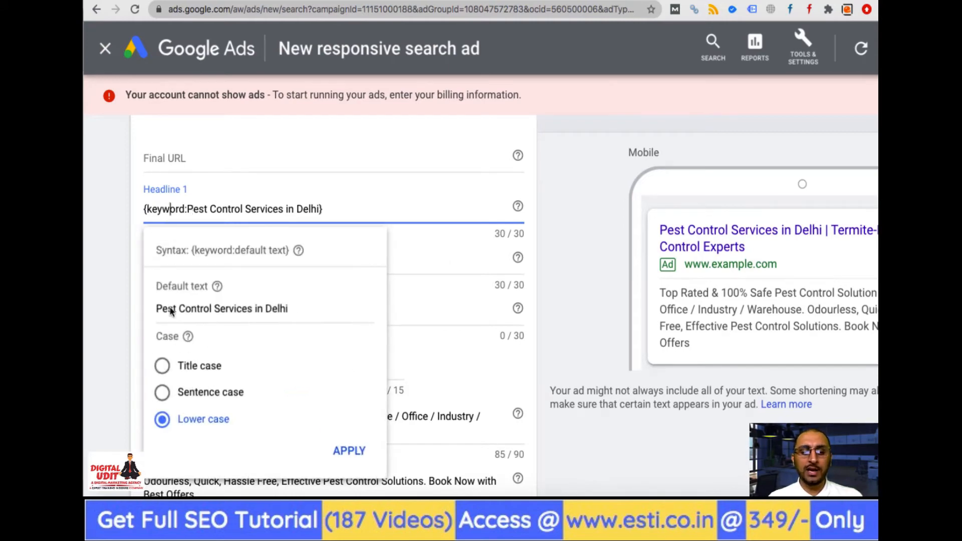
left_click(162, 367)
left_click(346, 451)
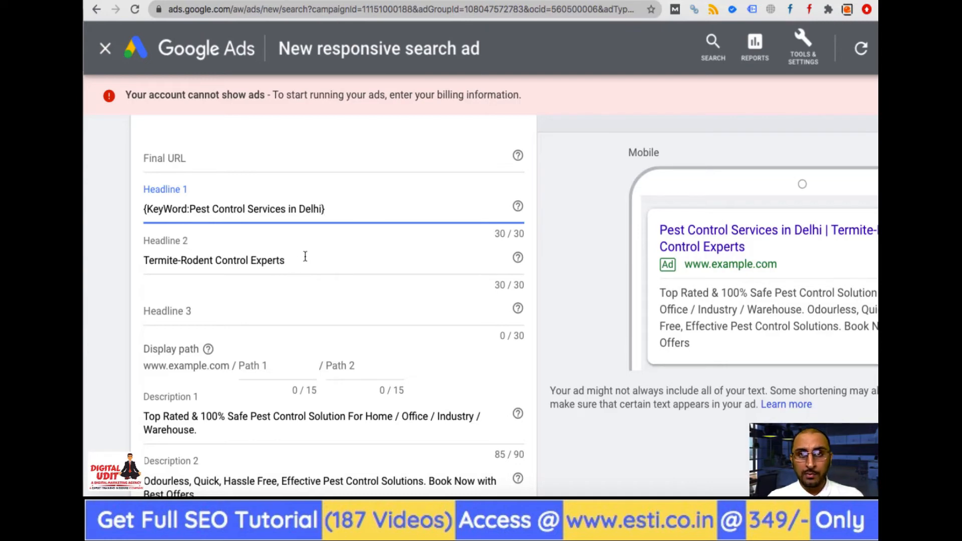
Remove the words "Book Now with" before "Best Offers" in Description 2.
scroll(305, 256, "down", 1)
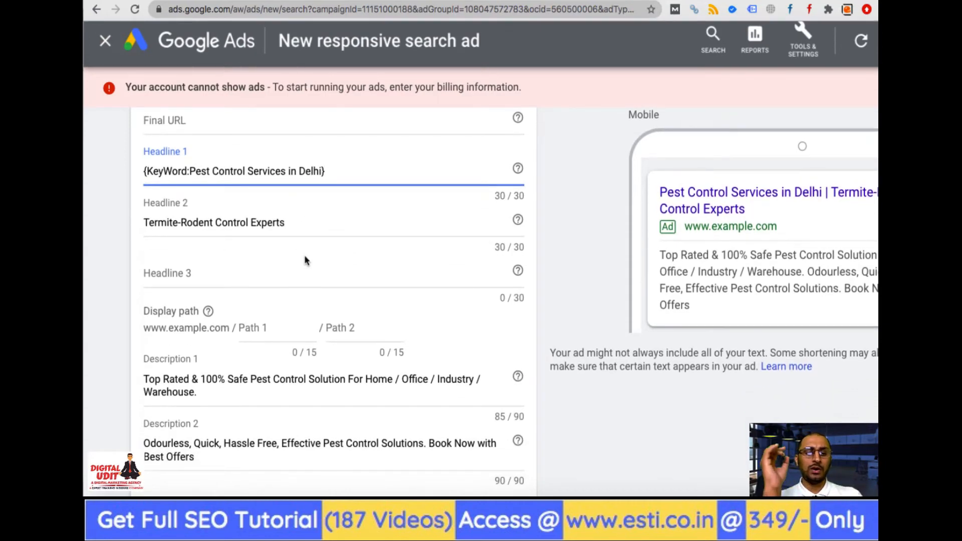
scroll(304, 254, "down", 2)
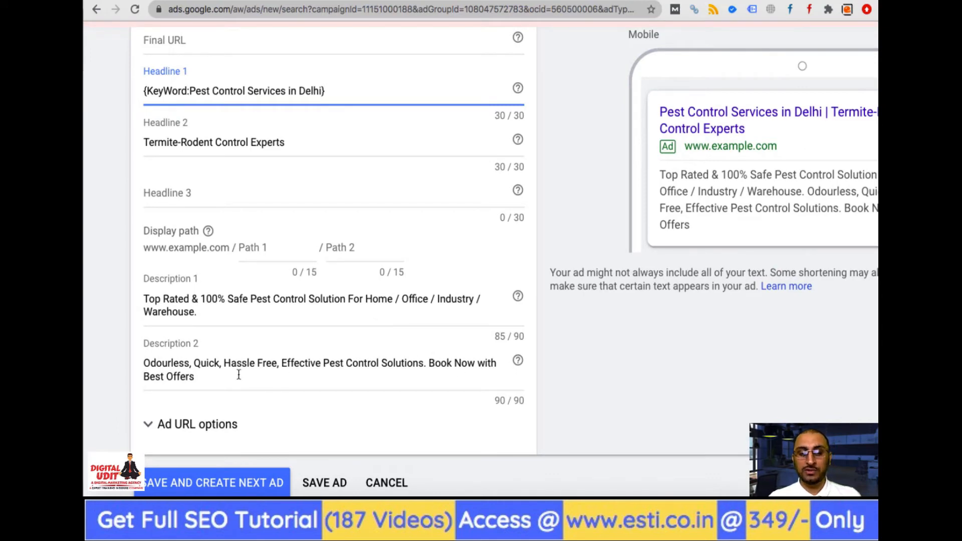
left_click(142, 376)
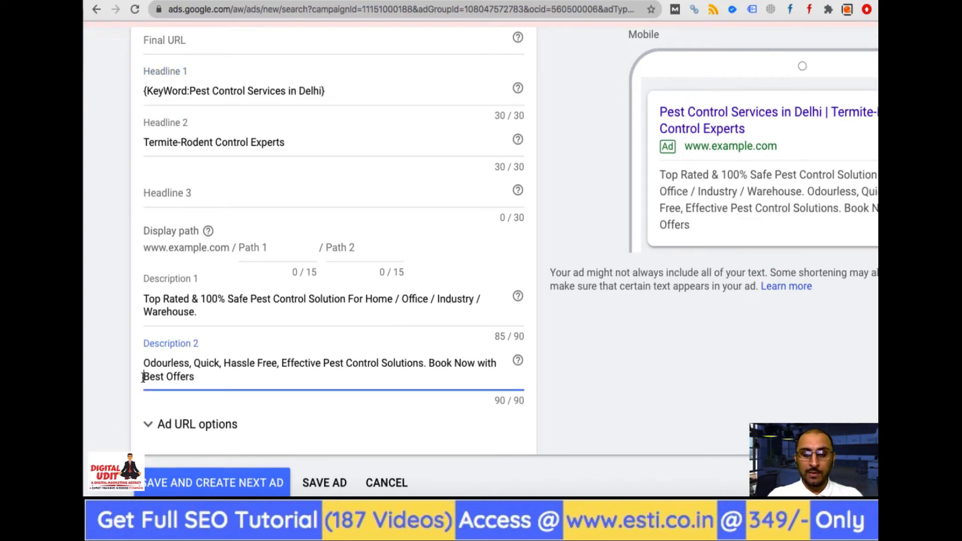
key("BackSpace")
key("BackSpace")
key("BackSpace")
key("BackSpace")
key("BackSpace")
key("BackSpace")
key("BackSpace")
key("BackSpace")
key("BackSpace")
key("BackSpace")
key("BackSpace")
key("BackSpace")
key("BackSpace")
key("BackSpace")
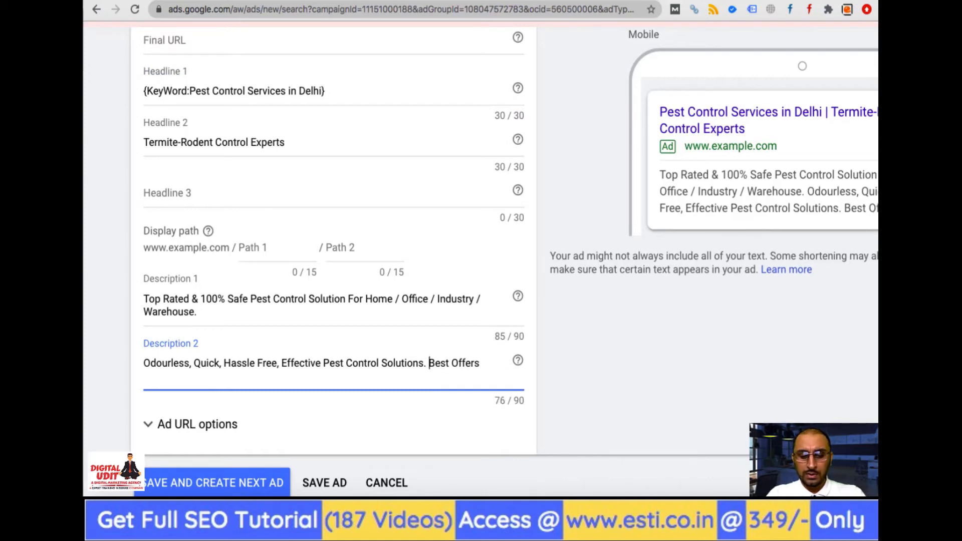
Insert "Get" before "Best Offers" in Description 2.
key("Right")
key("Right")
key("Right")
key("Right")
key("Right")
key("Right")
key("Right")
key("Right")
key("Right")
key("Right")
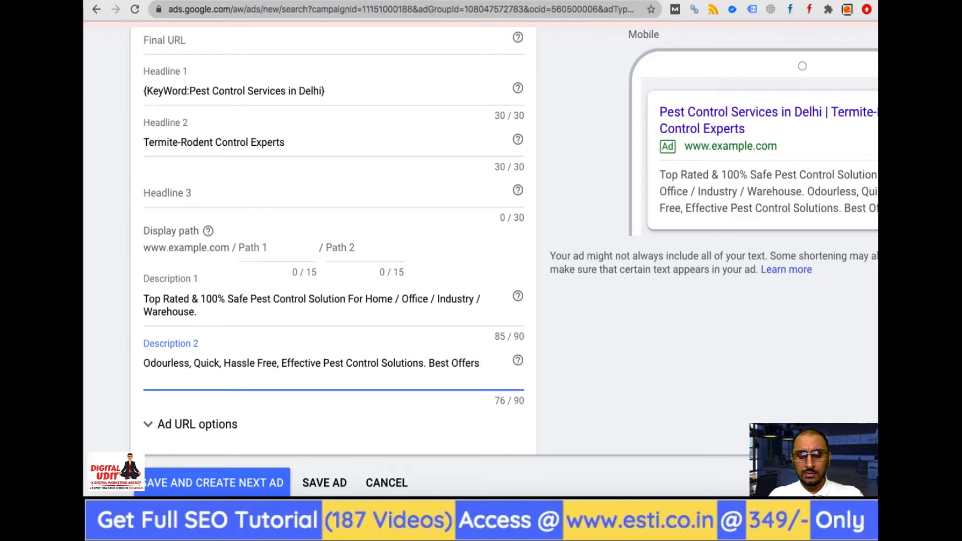
key("Left")
key("Left")
key("Left")
key("Left")
key("Left")
key("Left")
key("Left")
key("Left")
key("Left")
key("Left")
key("Left")
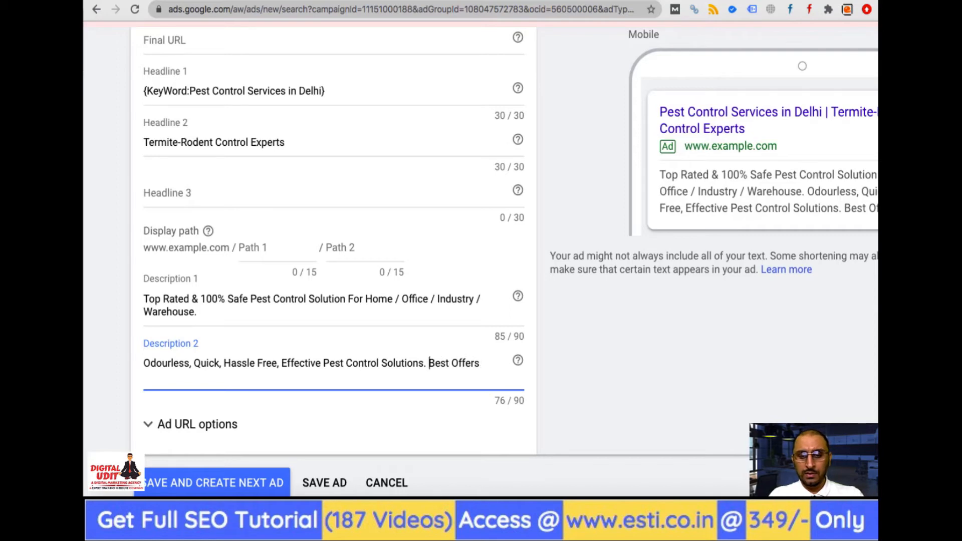
type("Get")
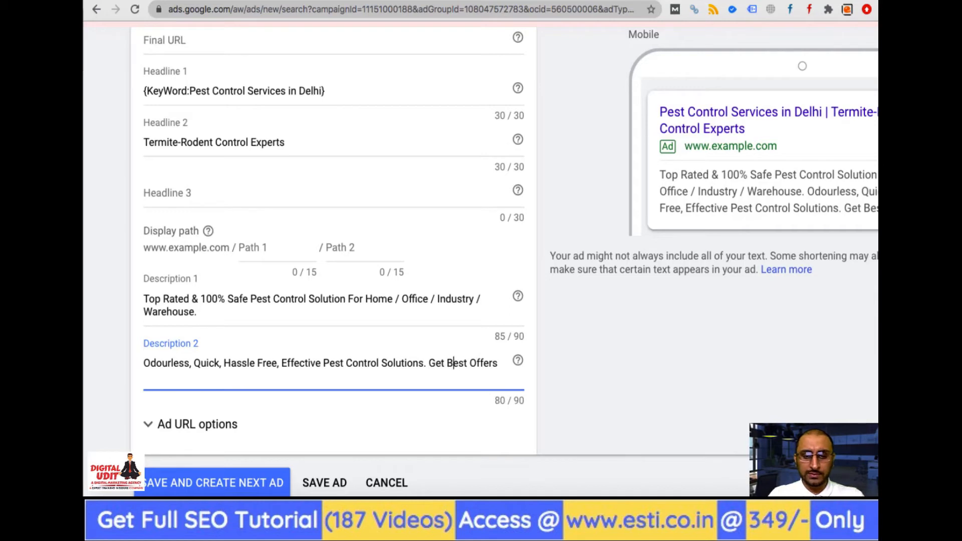
Append " - Ending in" after "Get Best Offers" at the end of Description 2.
key("Right")
key("Right")
key("Right")
key("Right")
key("Right")
key("Right")
key("Right")
key("Right")
key("Right")
key("Right")
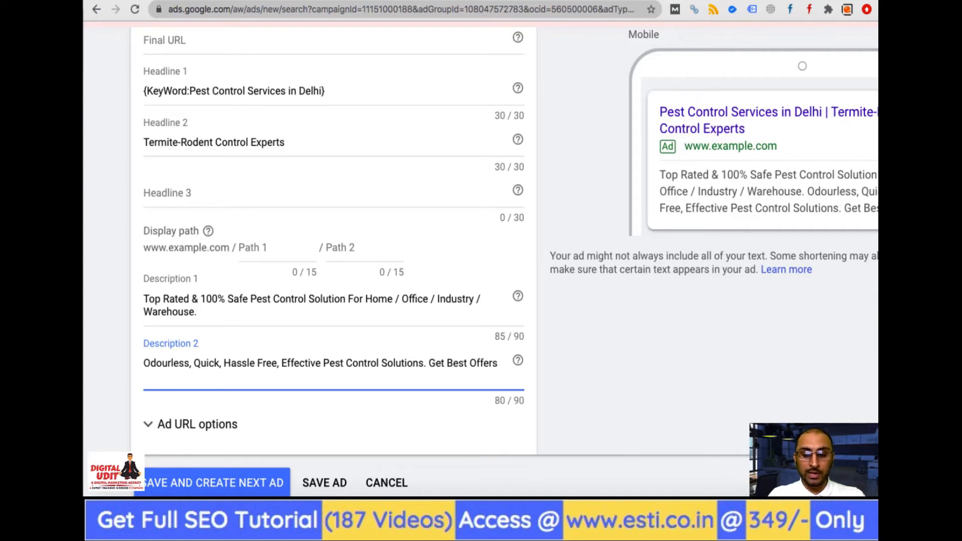
type("-")
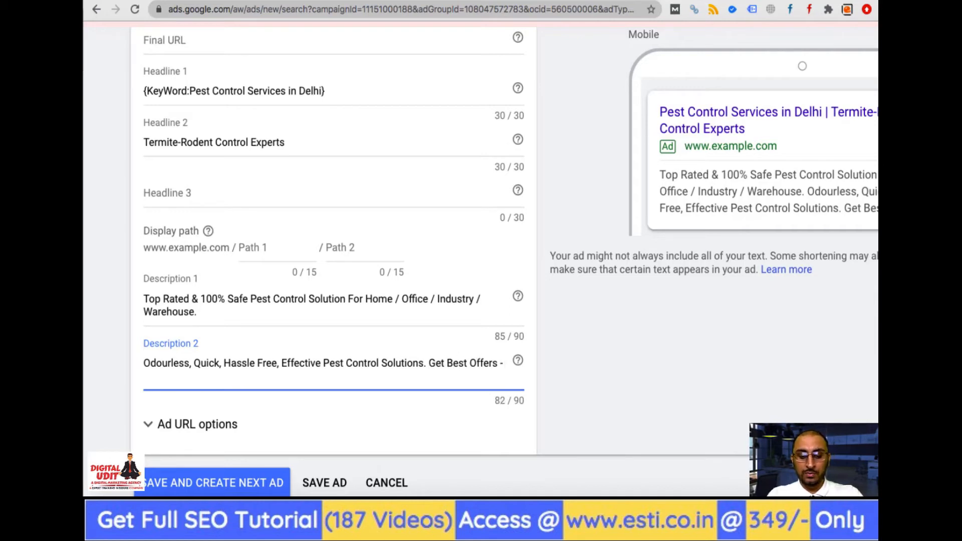
type(" Ending i")
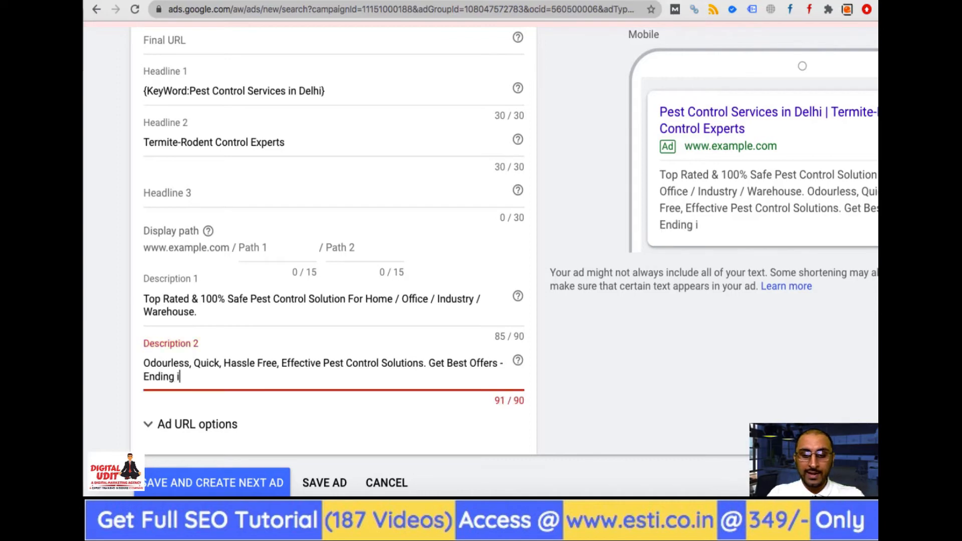
type("n")
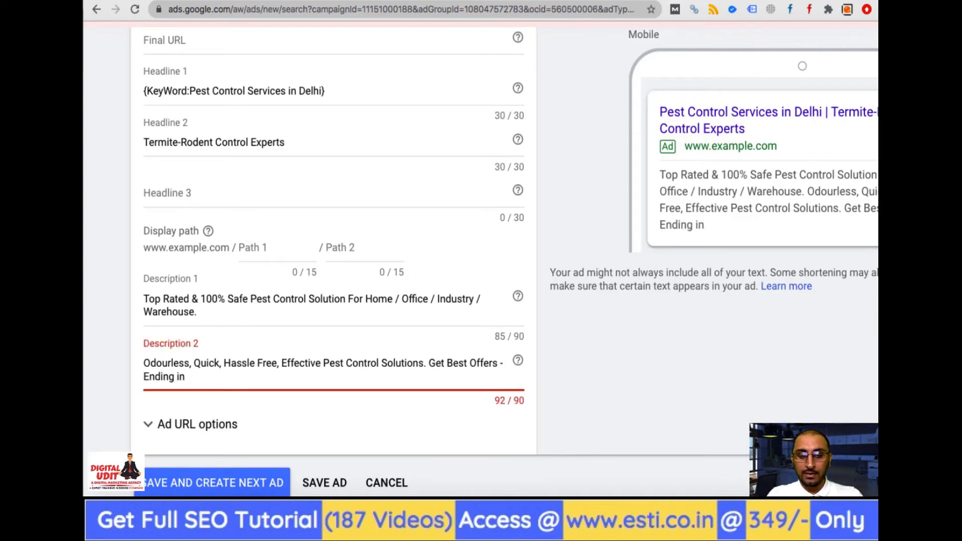
Shorten Description 2 by deleting the word "Solutions" after "Effective Pest Control".
key("Right")
key("Right")
key("Right")
key("Right")
key("Right")
key("Right")
key("Right")
key("Right")
key("Right")
key("Right")
key("Right")
key("Right")
key("Right")
key("Right")
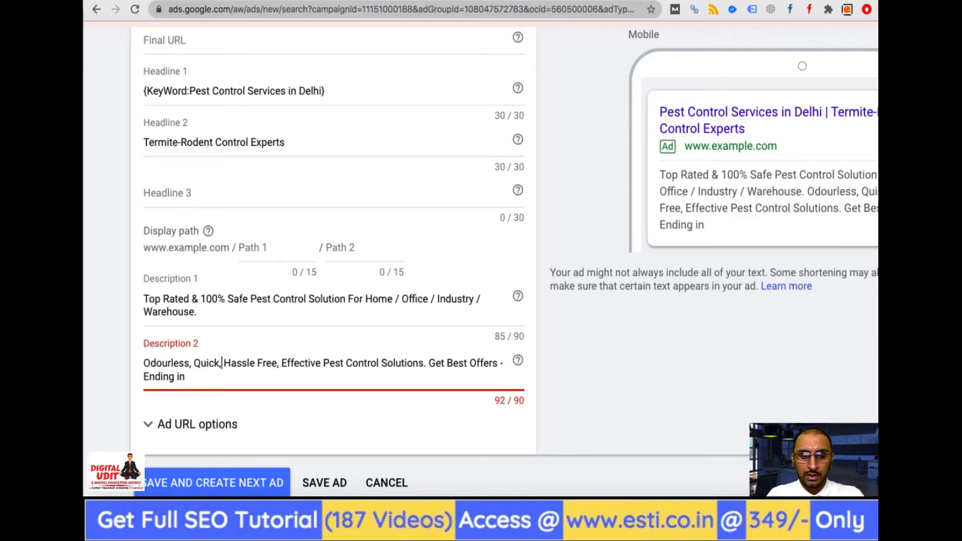
key("Right")
key("Right")
key("Right")
key("Right")
key("Right")
key("Right")
key("Right")
key("Right")
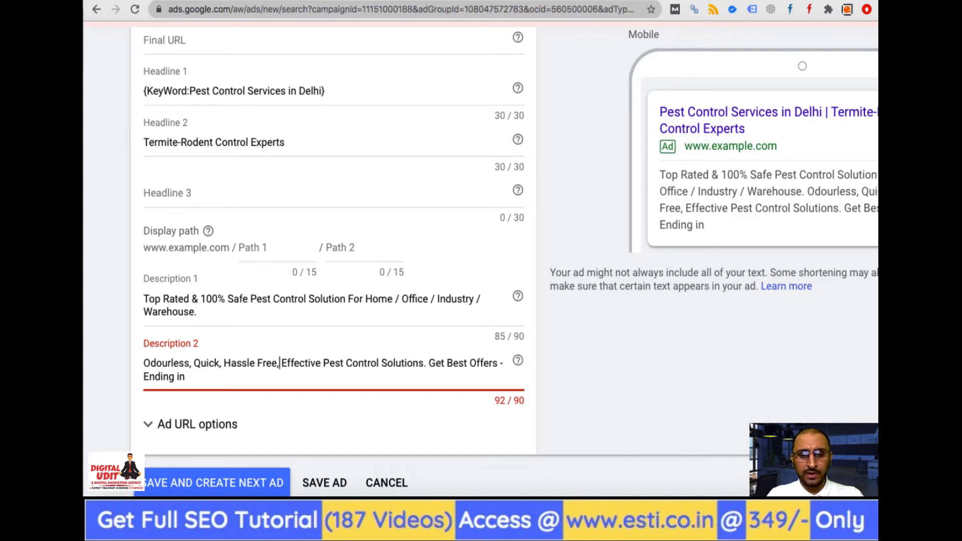
key("Right")
key("Right")
key("Right")
key("Right")
key("Right")
key("Right")
key("Right")
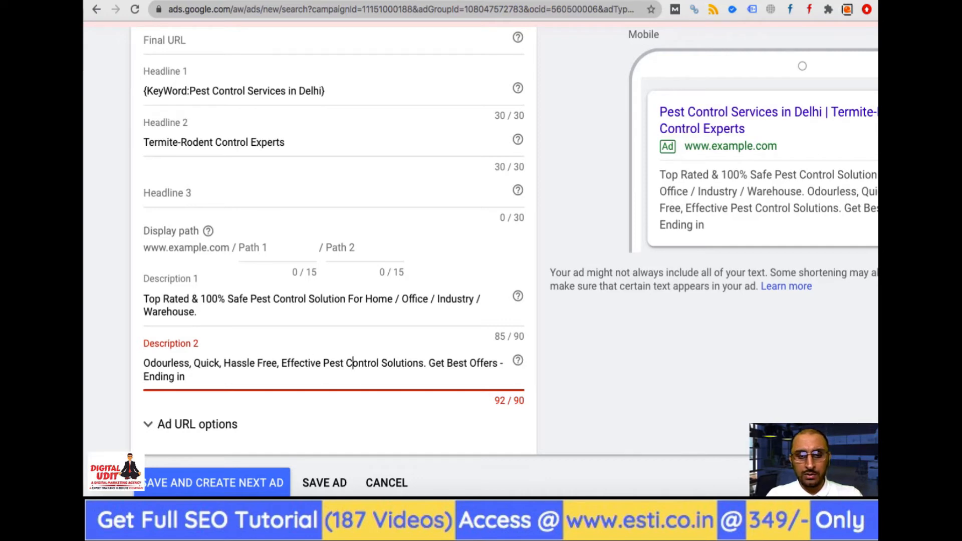
key("Right")
key("Right")
key("Right")
key("Right")
key("Right")
key("Right")
key("Right")
key("Right")
key("Right")
key("Right")
key("Right")
key("Right")
key("Right")
key("Right")
key("Right")
key("Right")
key("BackSpace")
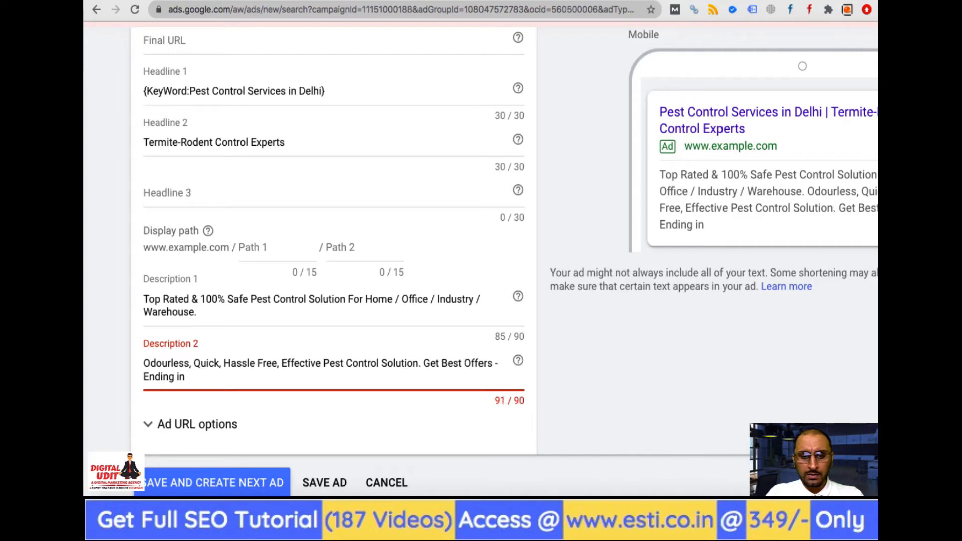
key("BackSpace")
key("BackSpace")
key("BackSpace")
key("BackSpace")
key("BackSpace")
key("BackSpace")
key("BackSpace")
key("BackSpace")
key("BackSpace")
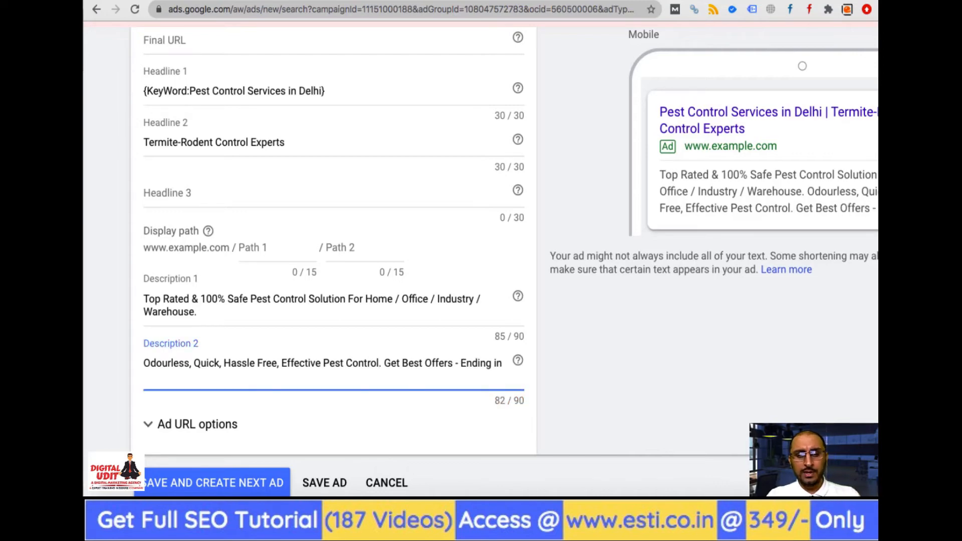
Start a countdown insertion at the end of Description 2, after "Ending in".
key("Right")
key("Right")
key("Right")
key("Right")
key("Right")
key("Right")
key("Right")
key("Right")
key("Right")
key("Right")
key("Right")
key("Right")
key("Right")
key("Right")
key("Right")
key("Right")
key("Right")
key("Right")
key("Right")
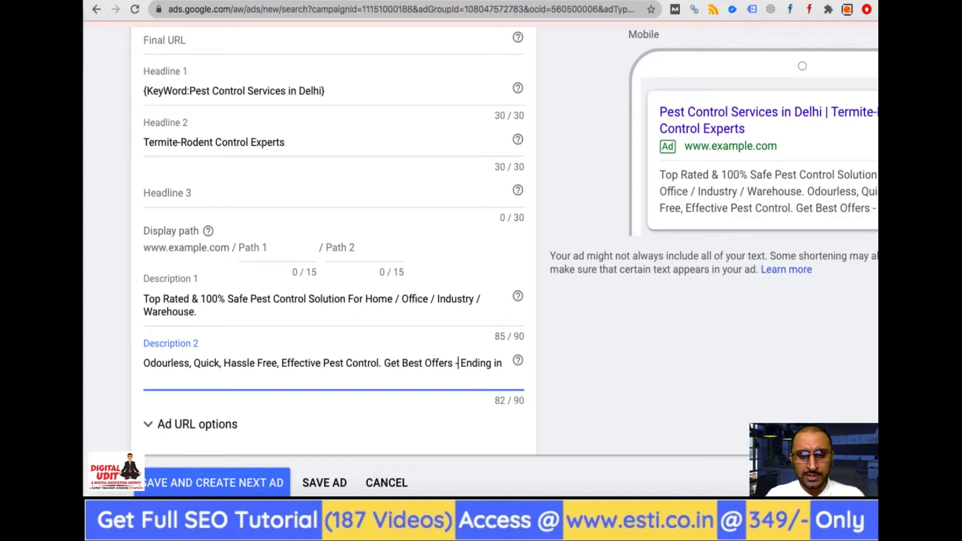
key("Right")
key("Right")
key("Right")
key("Right")
key("Right")
key("Right")
key("Right")
key("Right")
key("Right")
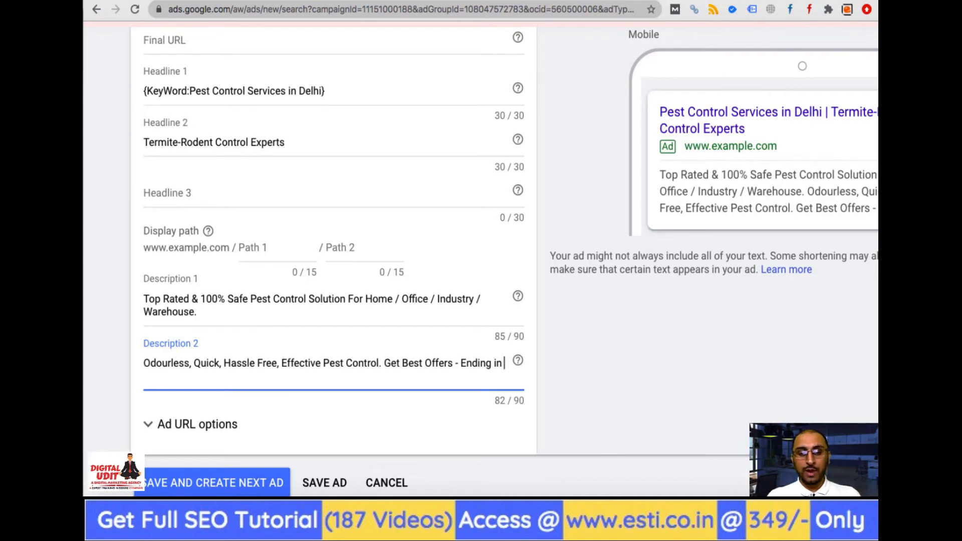
type("{")
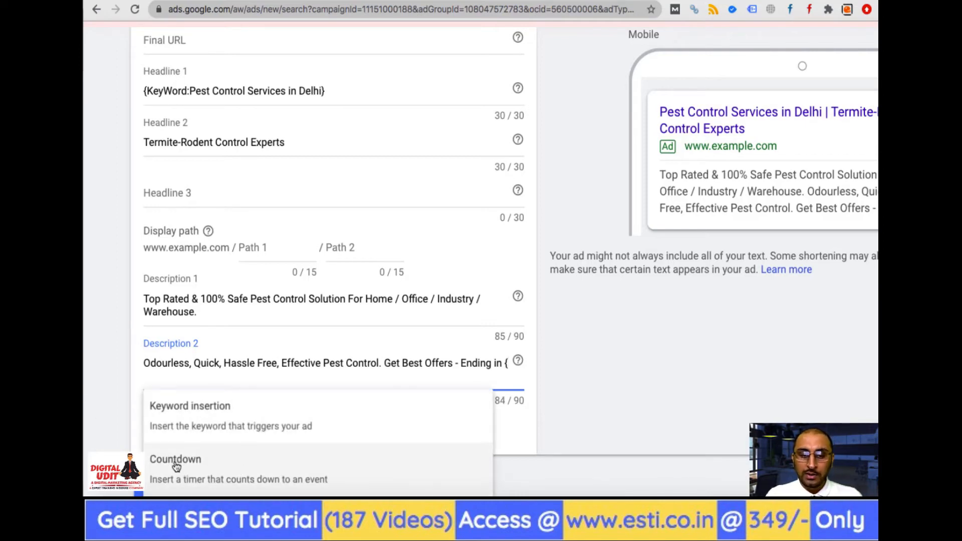
left_click(252, 481)
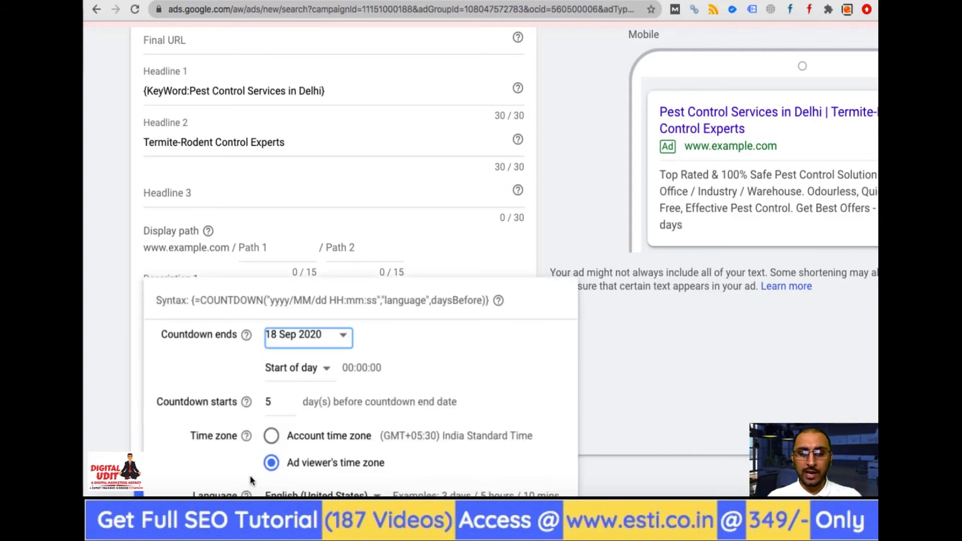
Set the countdown to end on 30 Sep 2020 and start 10 days before the end date, and apply it.
left_click(342, 337)
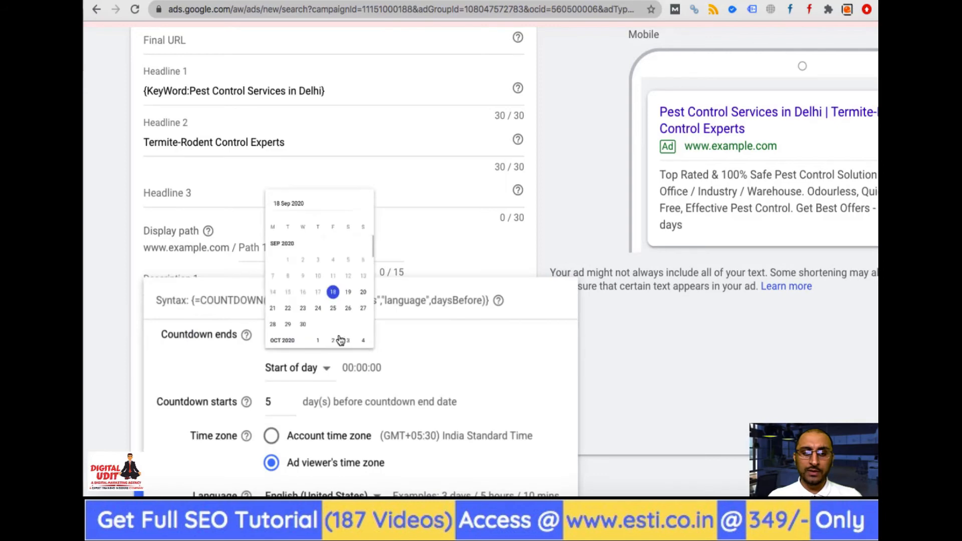
left_click(330, 312)
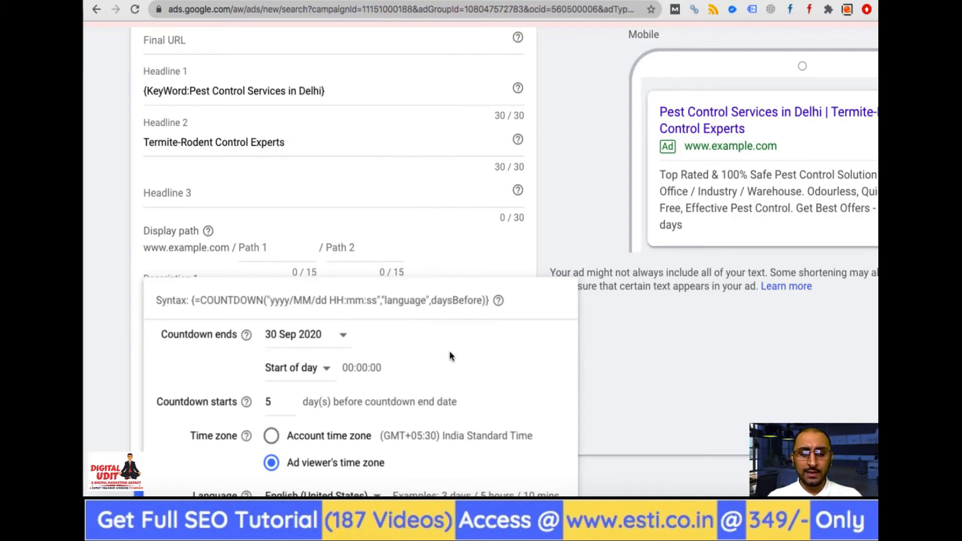
double_click(274, 403)
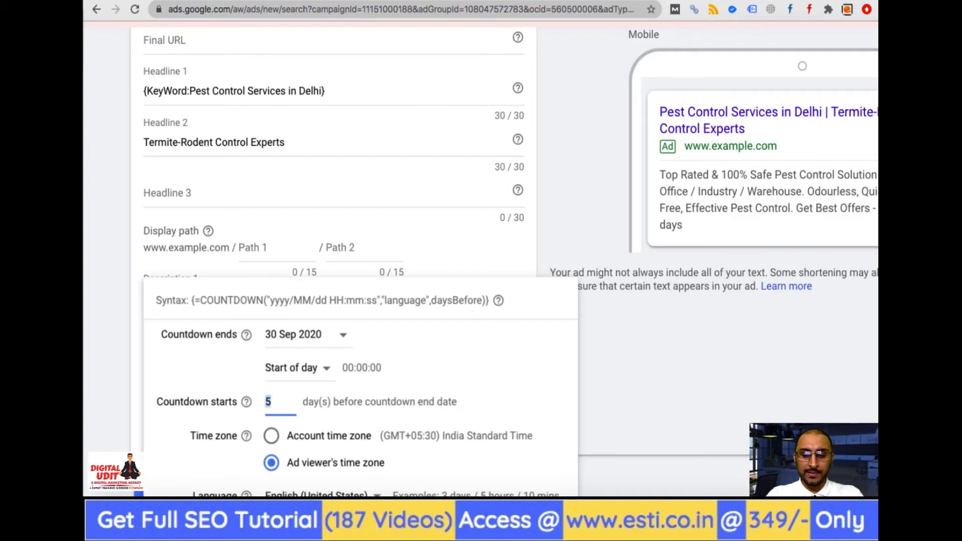
type("10")
left_click(487, 394)
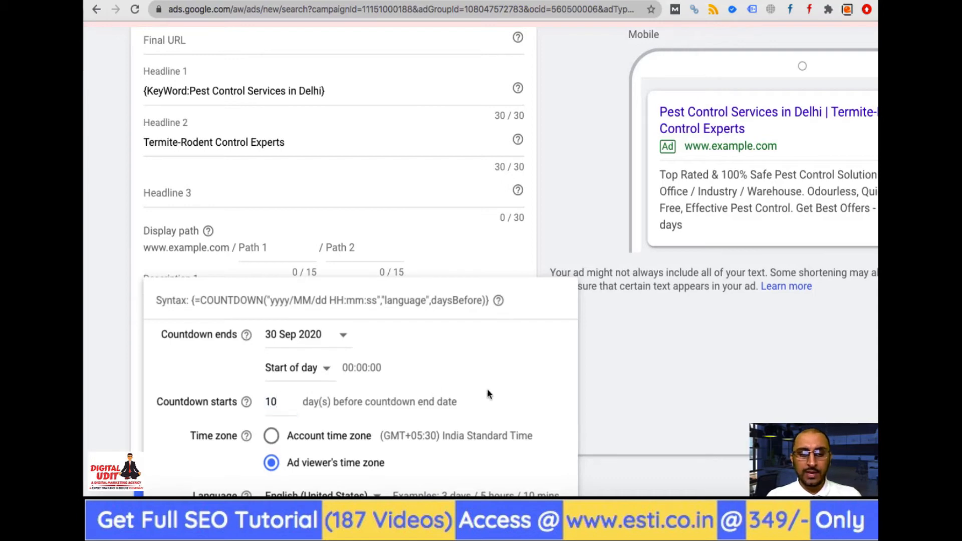
scroll(489, 394, "down", 3)
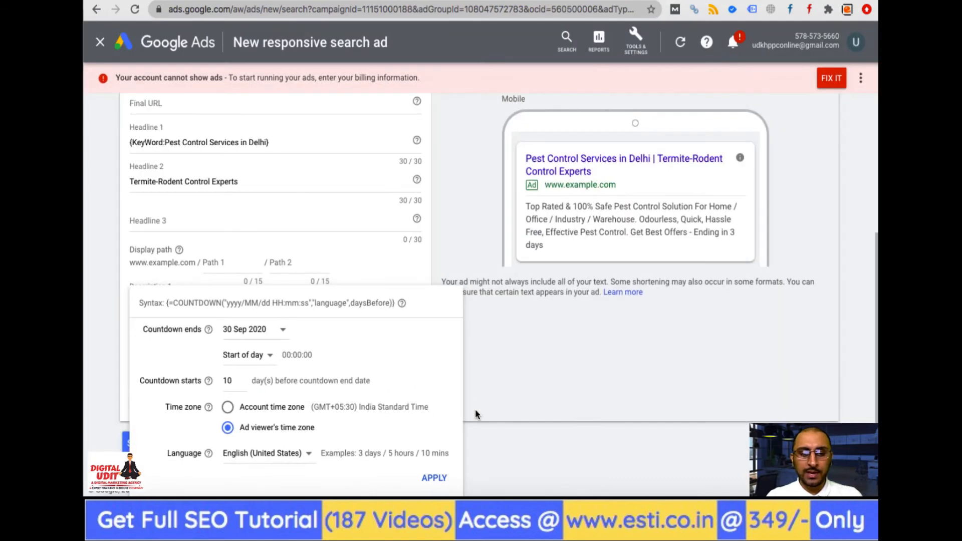
left_click(434, 477)
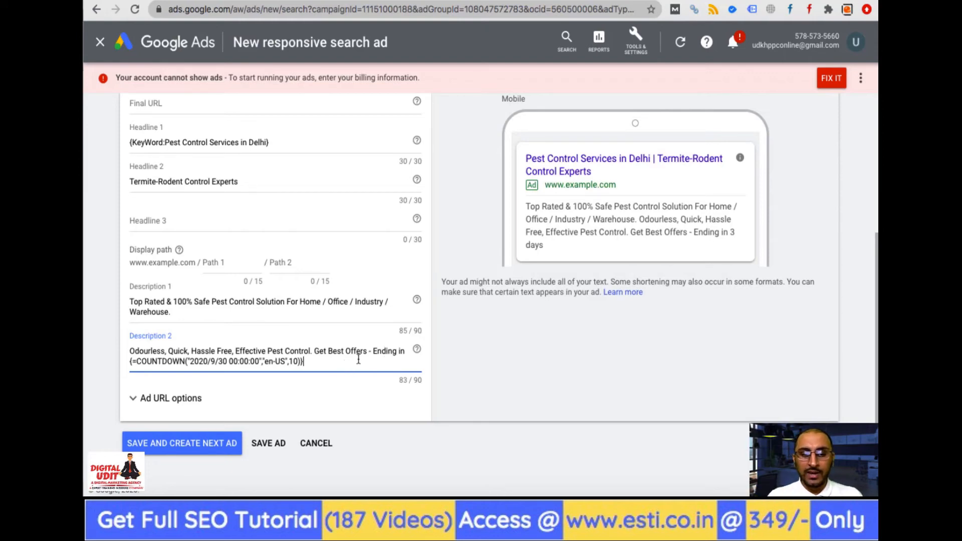
scroll(315, 410, "up", 3)
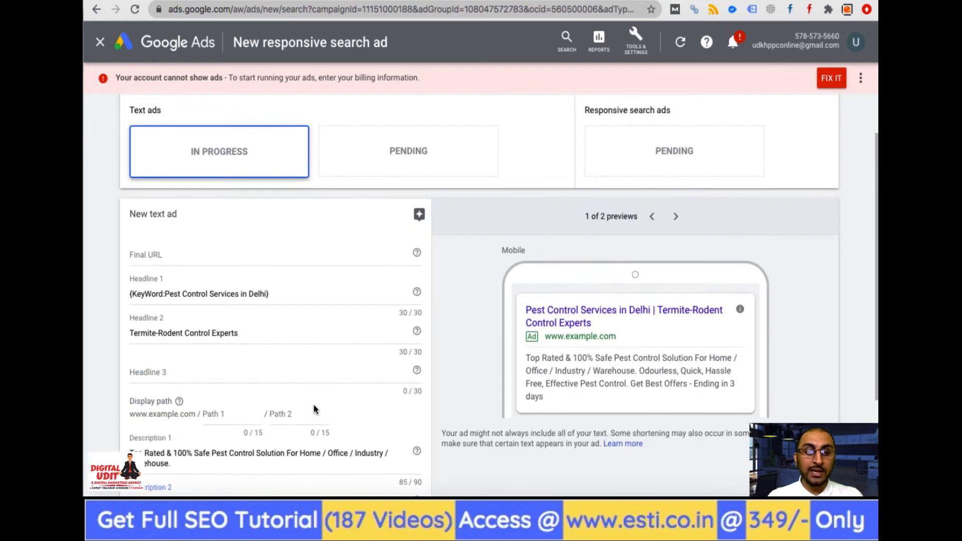
Change the ending of Headline 2 so that it reads "Termite-Rodent Experts -".
scroll(315, 410, "down", 3)
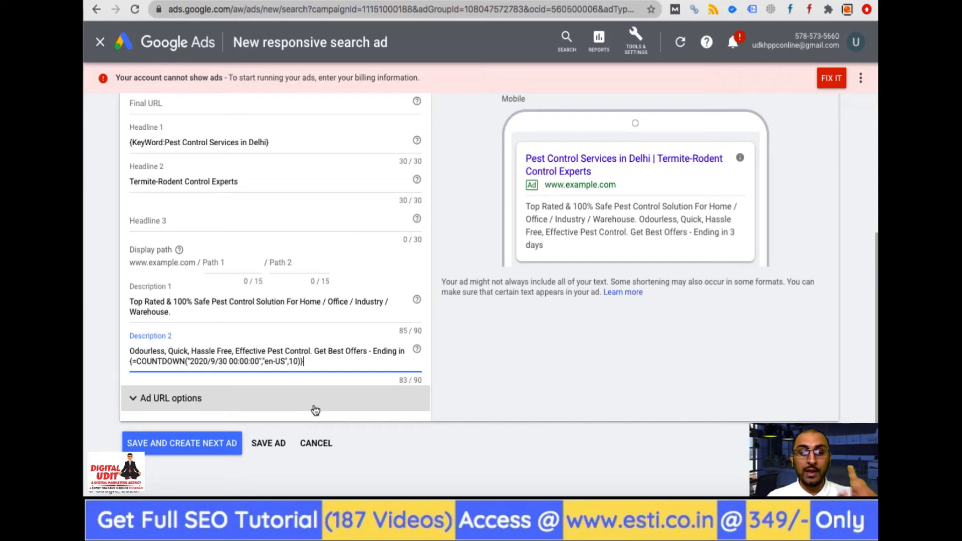
left_click(260, 186)
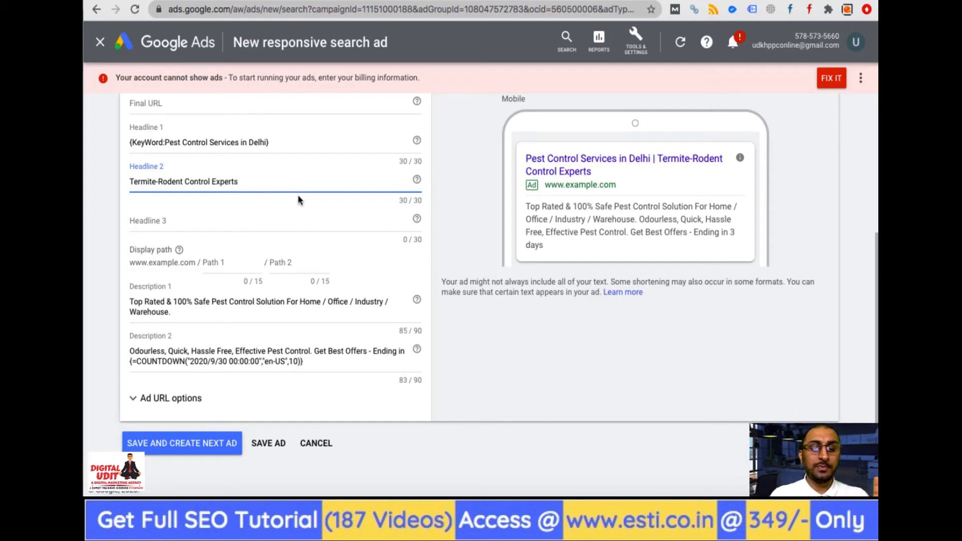
key("BackSpace")
key("BackSpace")
key("BackSpace")
key("BackSpace")
key("BackSpace")
key("BackSpace")
key("BackSpace")
key("BackSpace")
key("BackSpace")
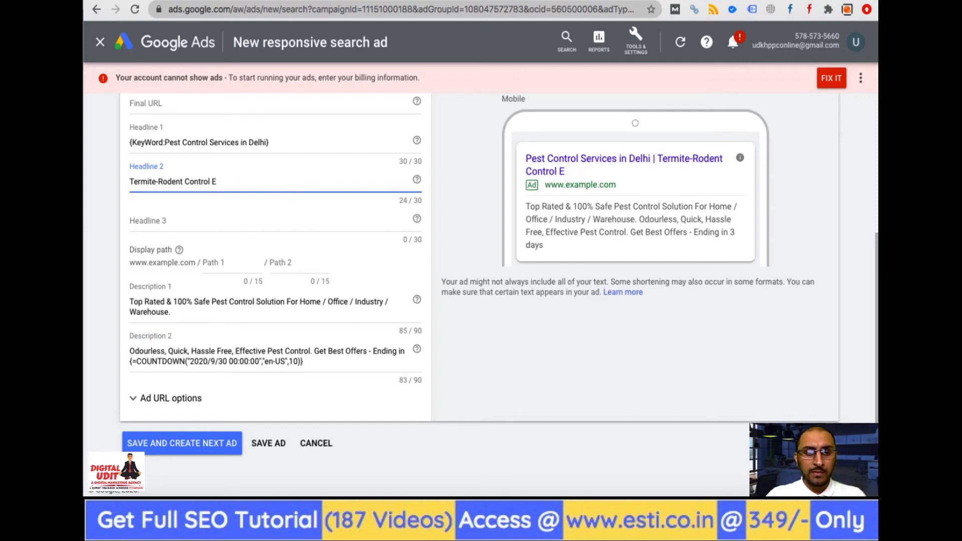
key("BackSpace")
key("BackSpace")
key("BackSpace")
key("BackSpace")
key("BackSpace")
key("BackSpace")
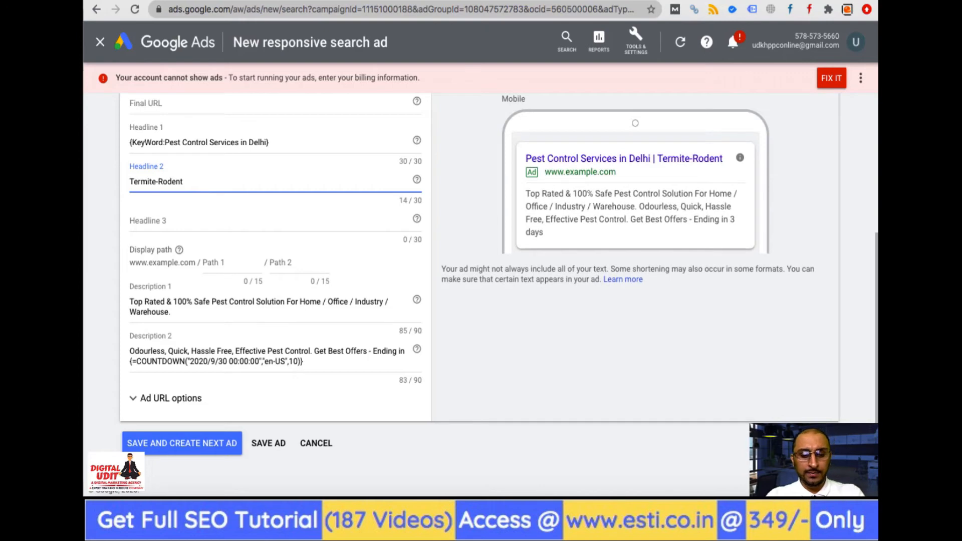
type("Expert")
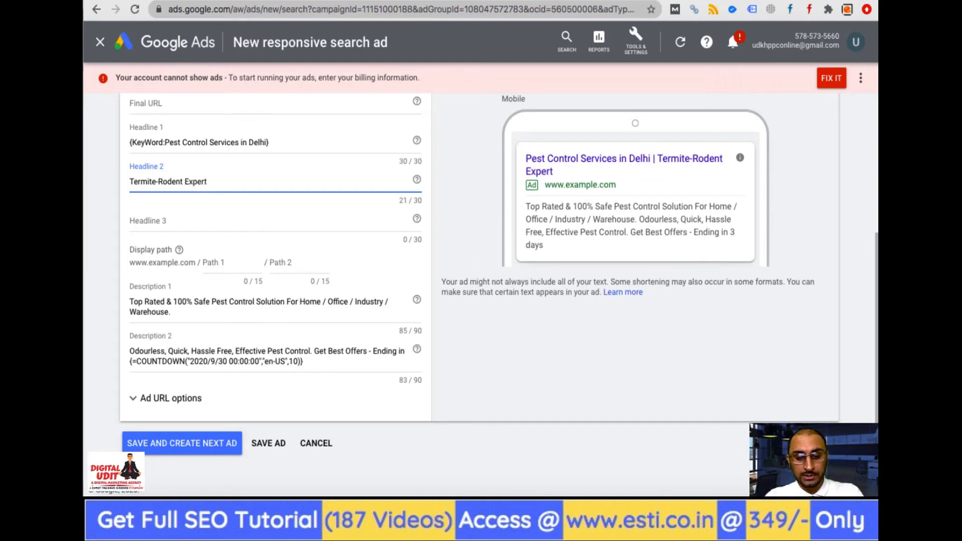
type("s")
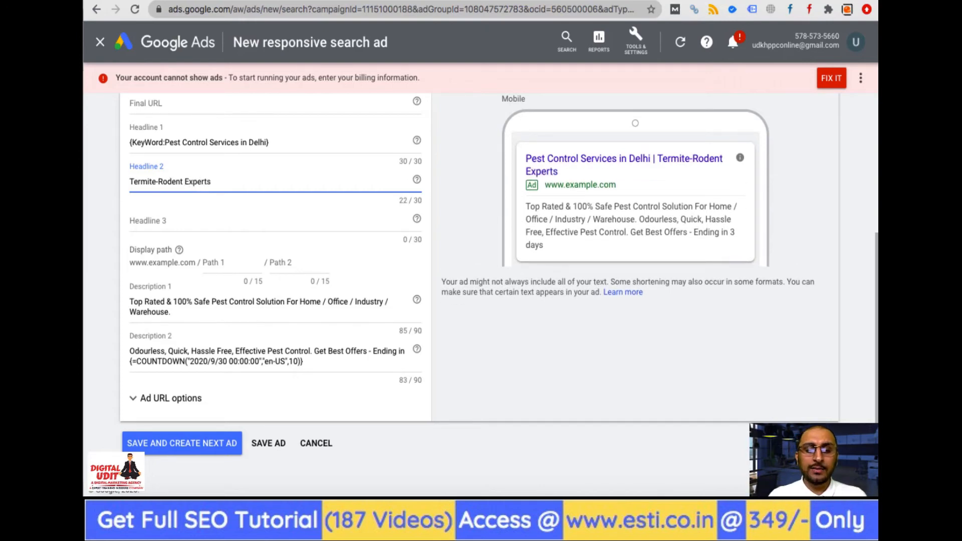
type(" -")
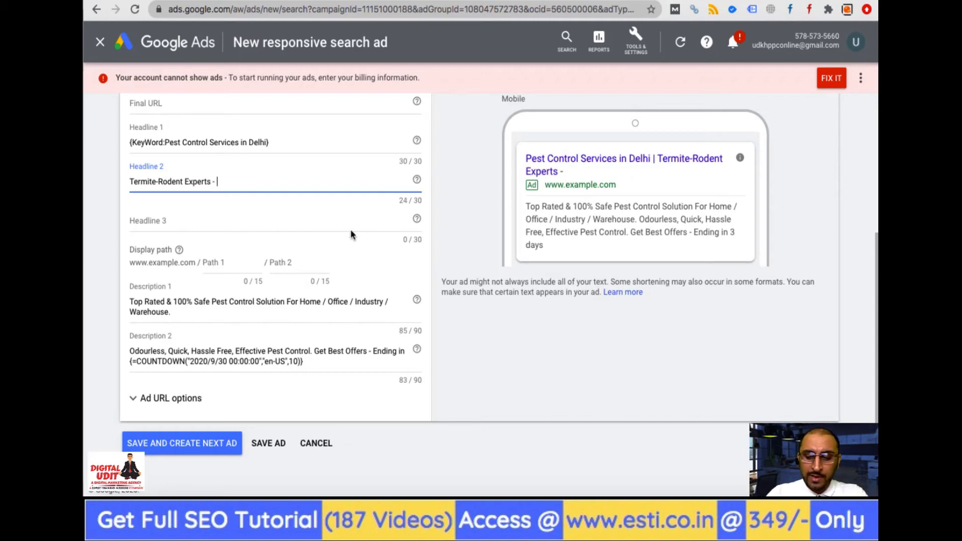
Add an IF function to the end of Headline 2 that shows "Call Now" on mobile devices and "Book Now" otherwise.
type(" {")
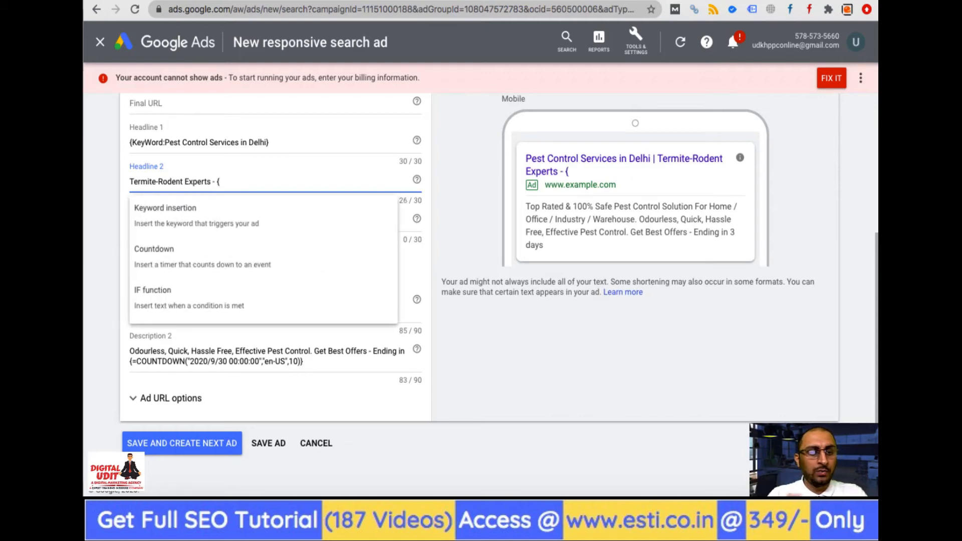
left_click(204, 306)
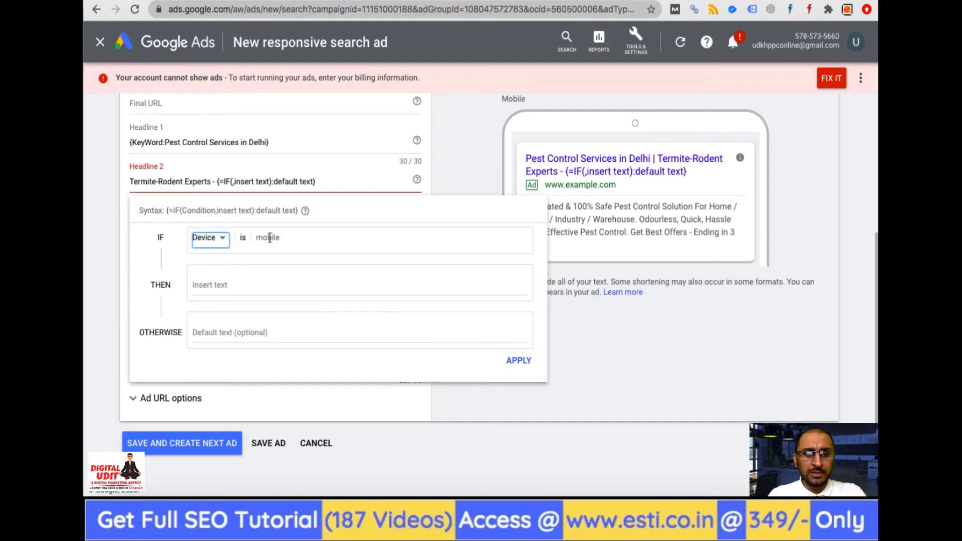
left_click(288, 240)
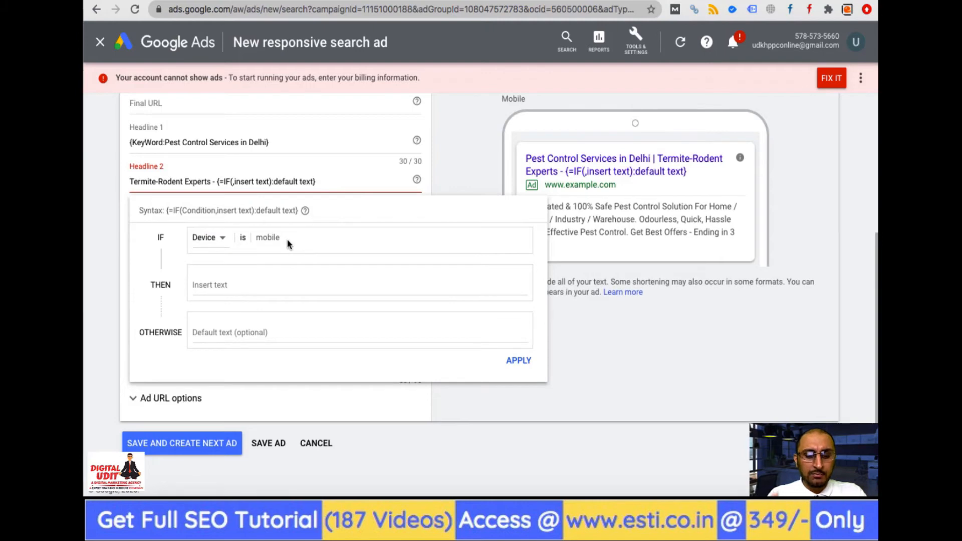
left_click(229, 282)
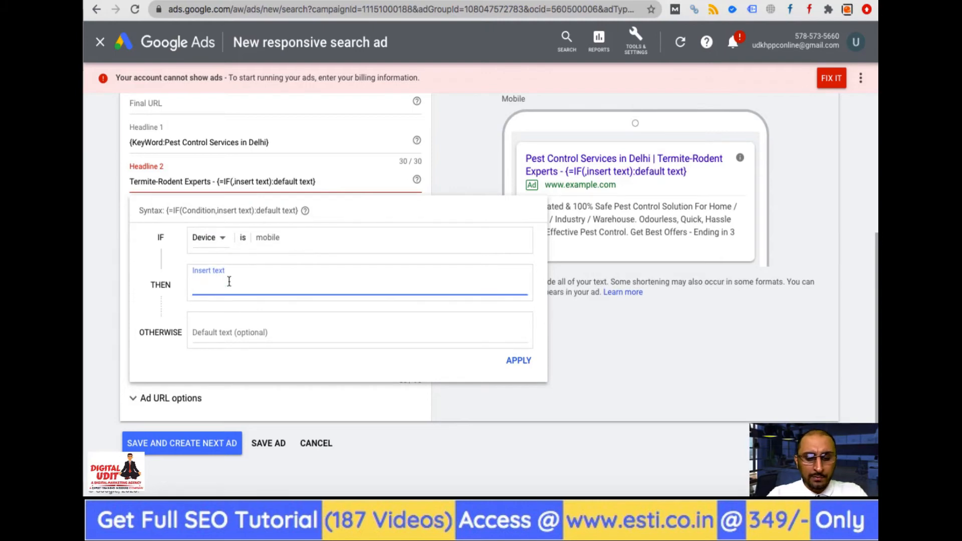
type("Call Now")
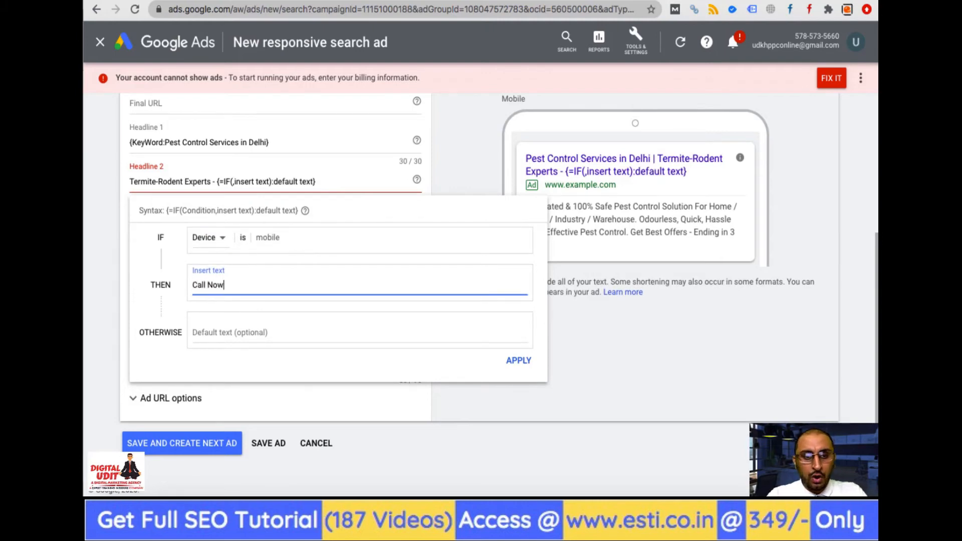
left_click(228, 330)
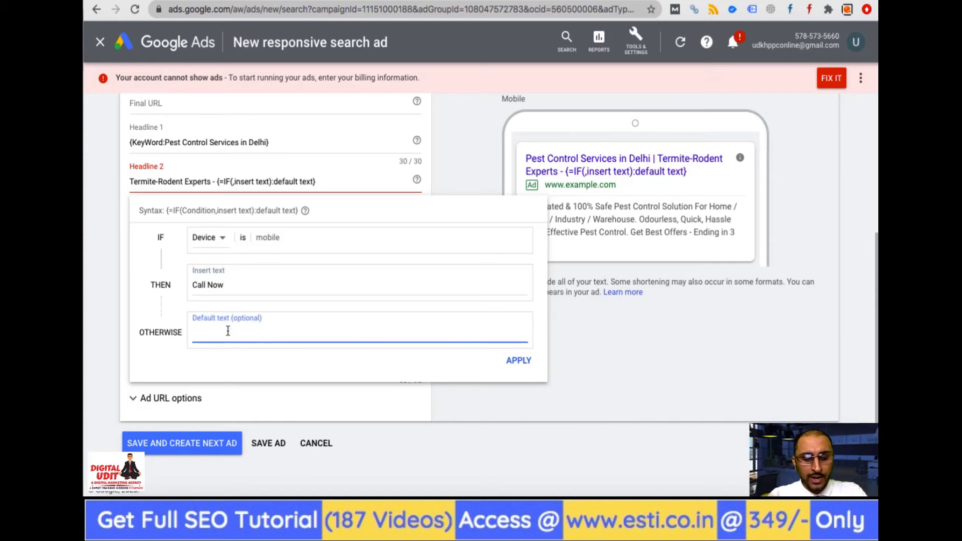
type("Book No")
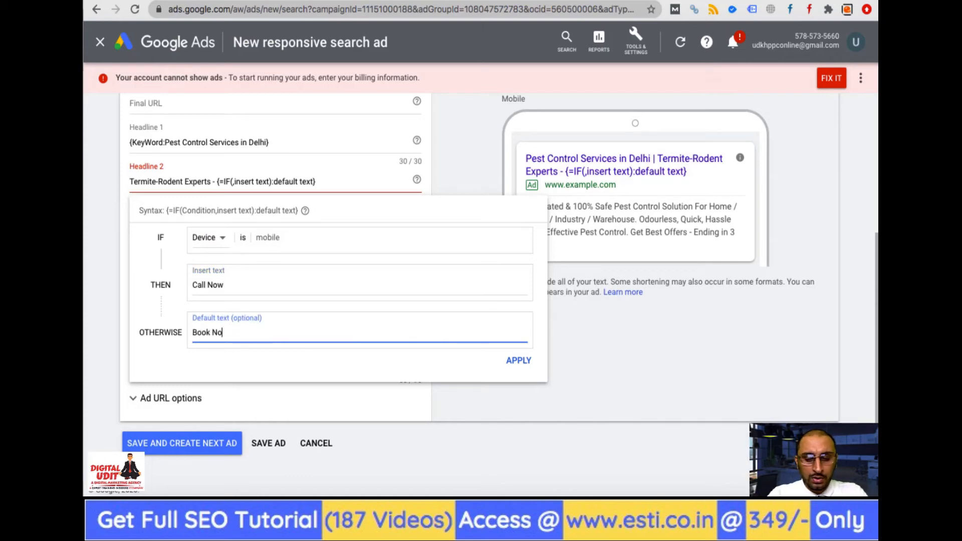
type("w")
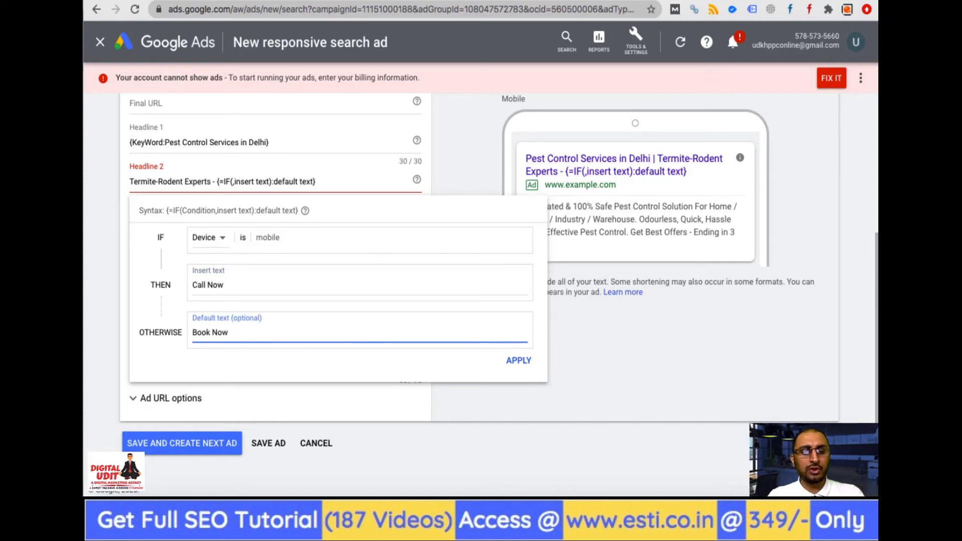
left_click(523, 363)
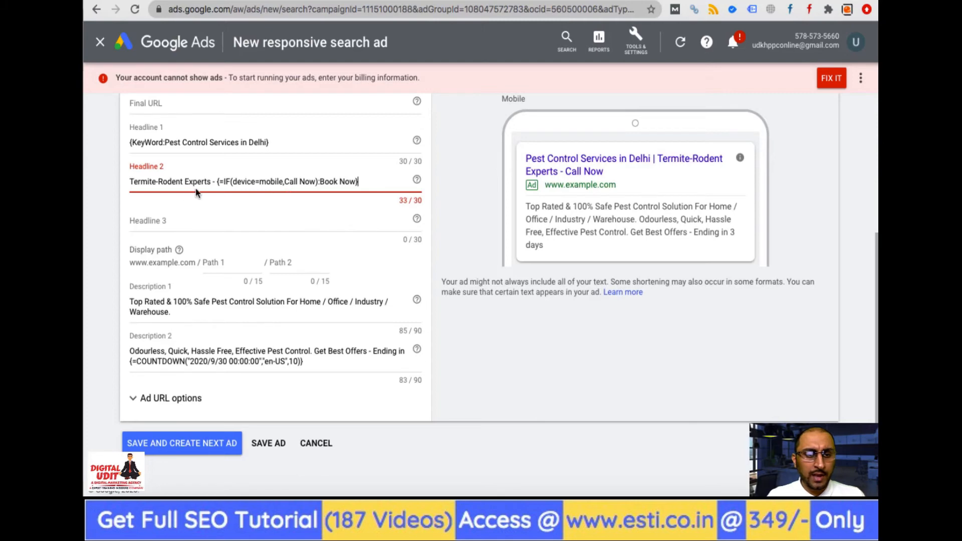
Replace "Termite-Rodent" in Headline 2 with "Go with Pest" and remove the space before the hyphen.
left_click_drag(183, 182, 99, 186)
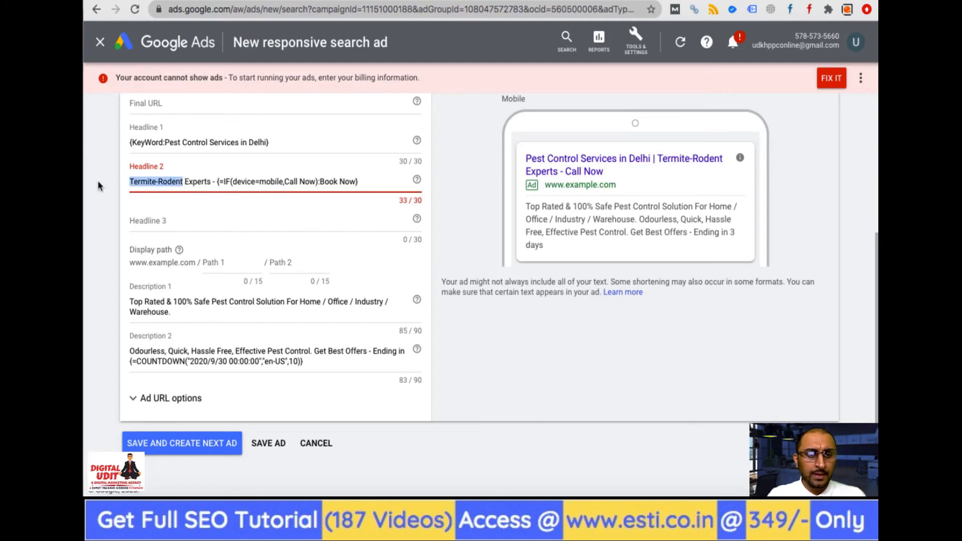
type("Pest")
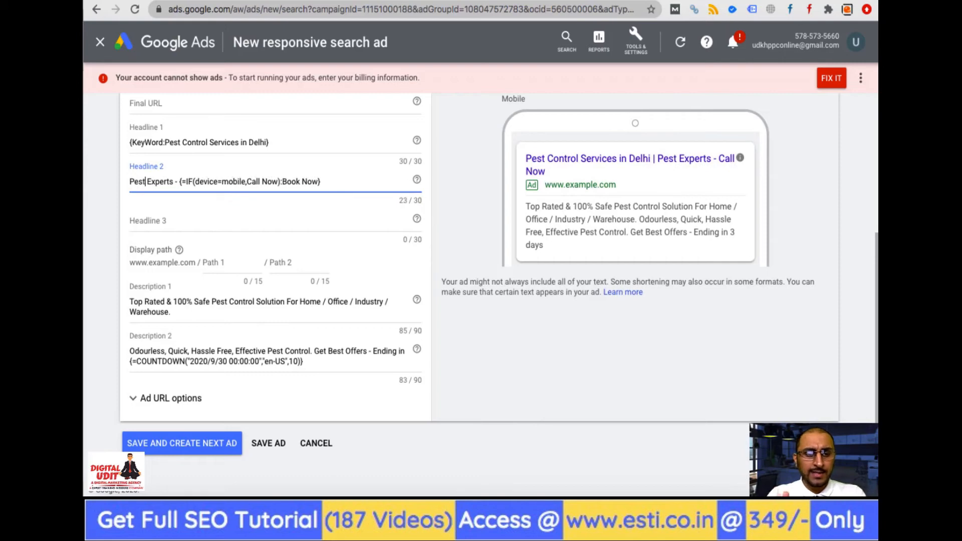
type("Go with")
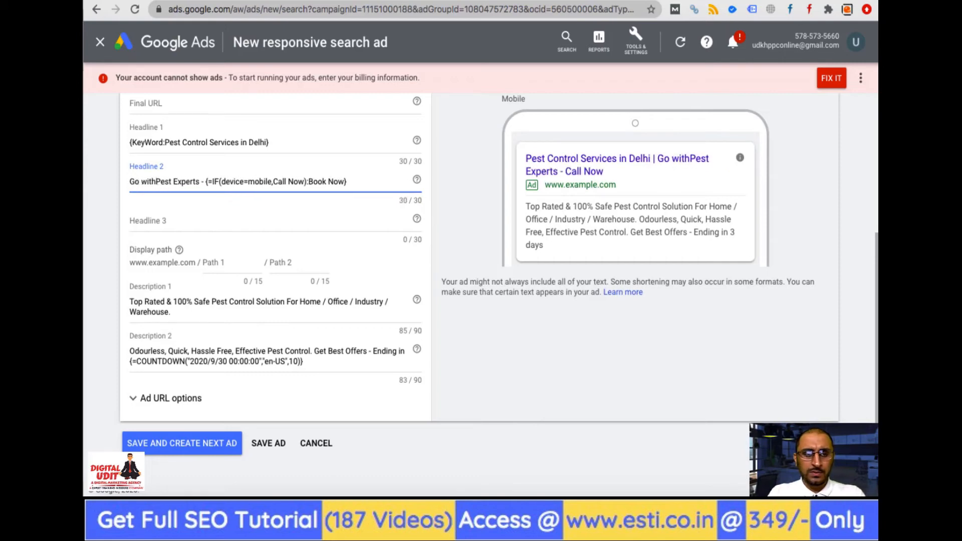
key("Right")
key("Right")
key("Right")
key("Right")
key("Right")
key("Right")
key("Right")
key("Right")
key("Right")
key("Right")
key("Right")
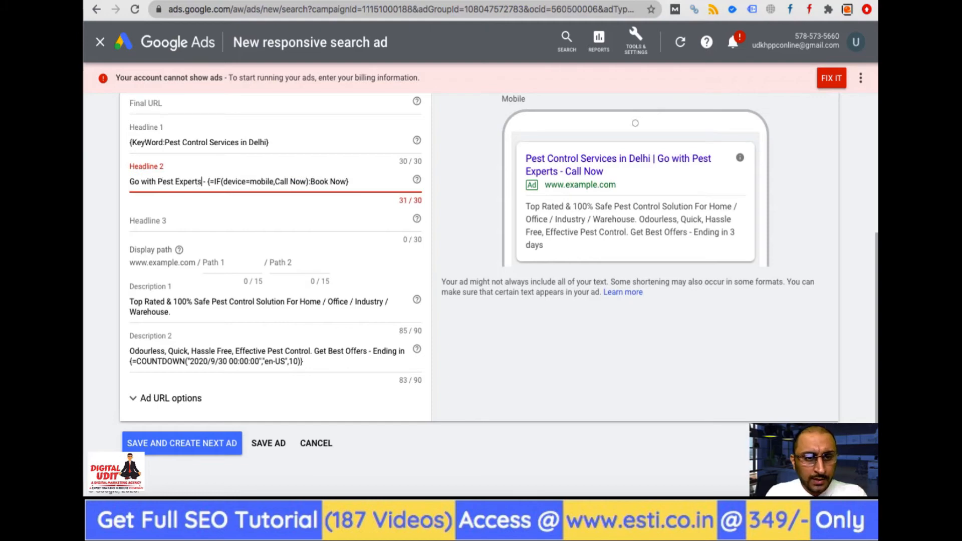
key("BackSpace")
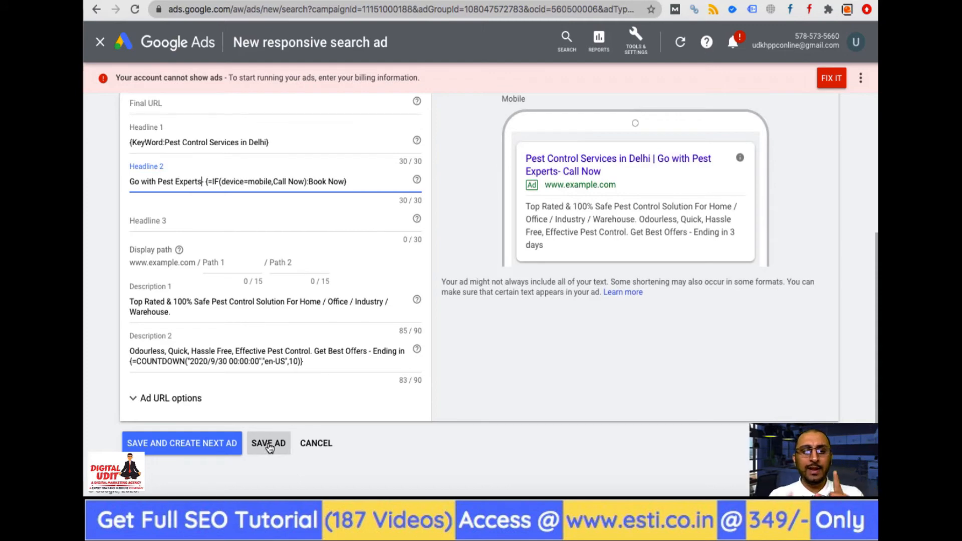
Review the settings of the keyword insertion in Headline 1, the countdown in Description 2 and the IF function in Headline 2.
left_click(286, 145)
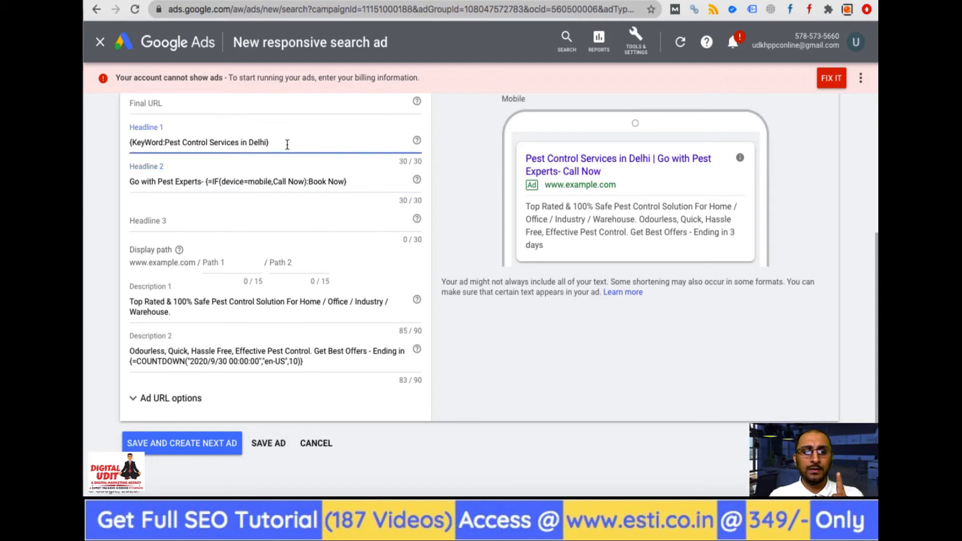
left_click(246, 143)
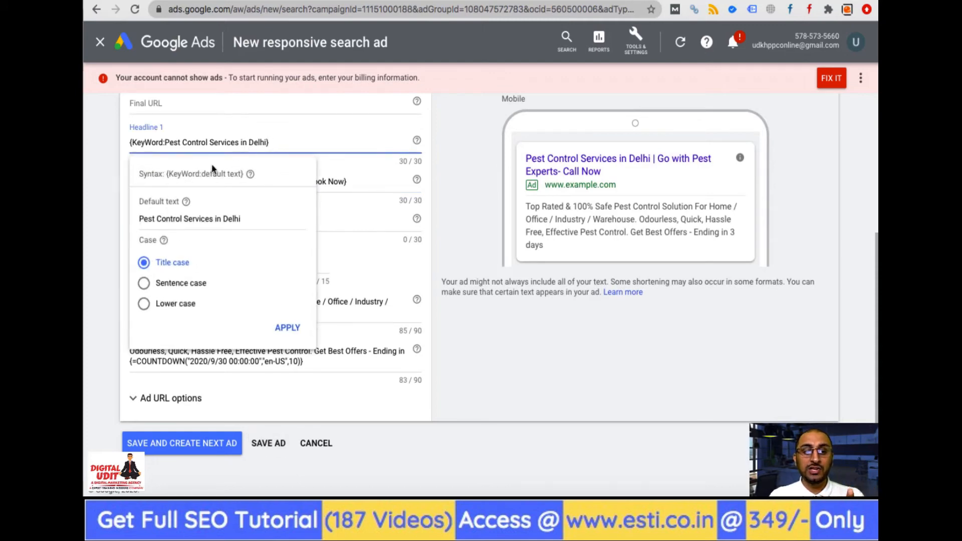
left_click(318, 140)
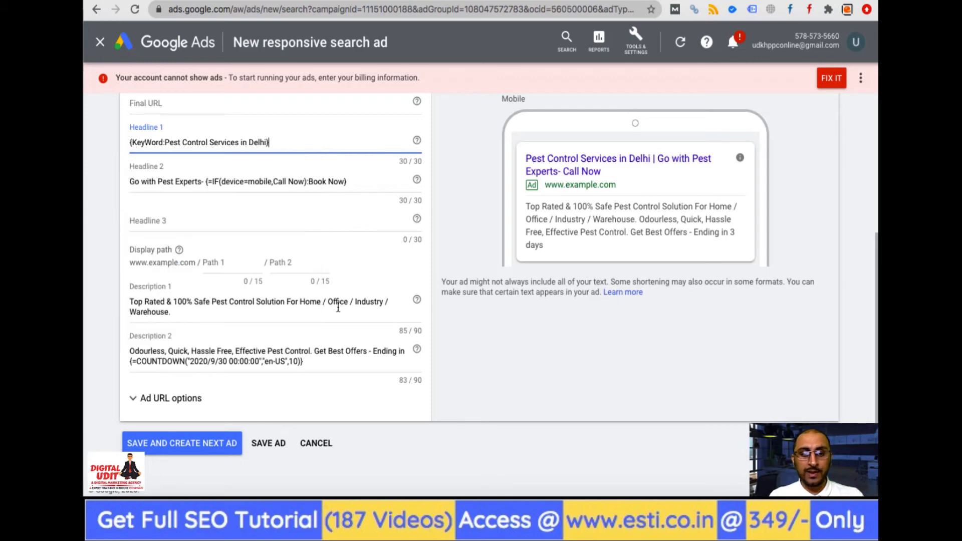
left_click(280, 364)
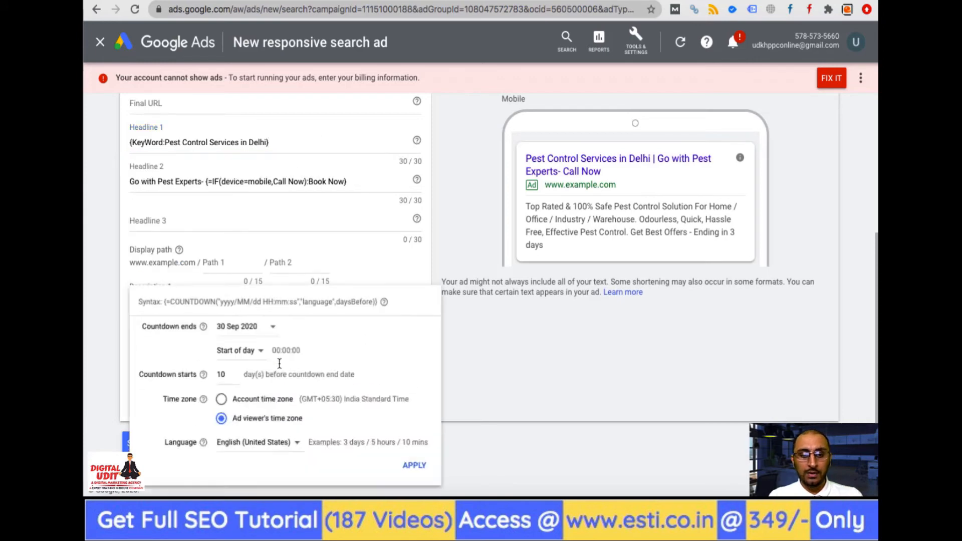
left_click(509, 378)
left_click(323, 182)
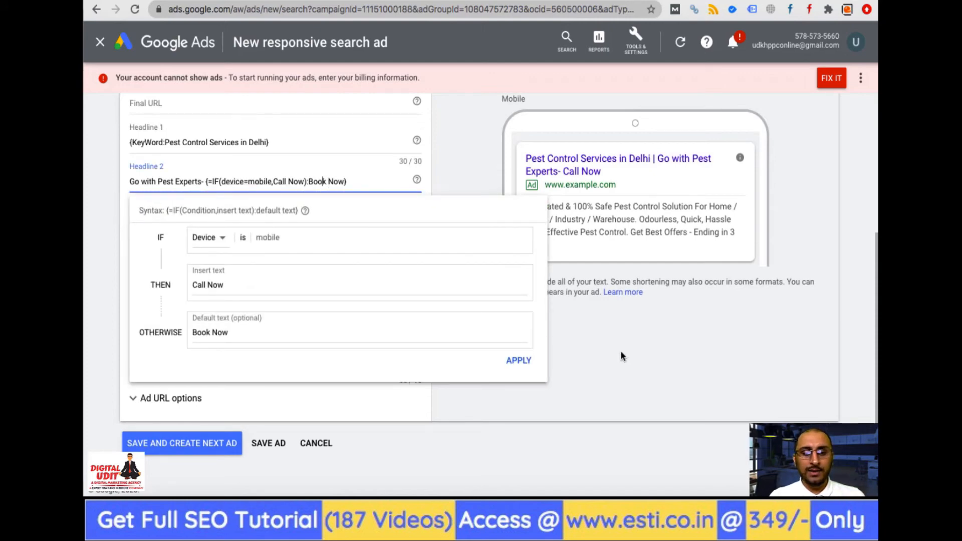
left_click(611, 362)
Look over the complete text ad for the Delhi ad group and save it.
scroll(345, 317, "up", 2)
scroll(345, 316, "up", 3)
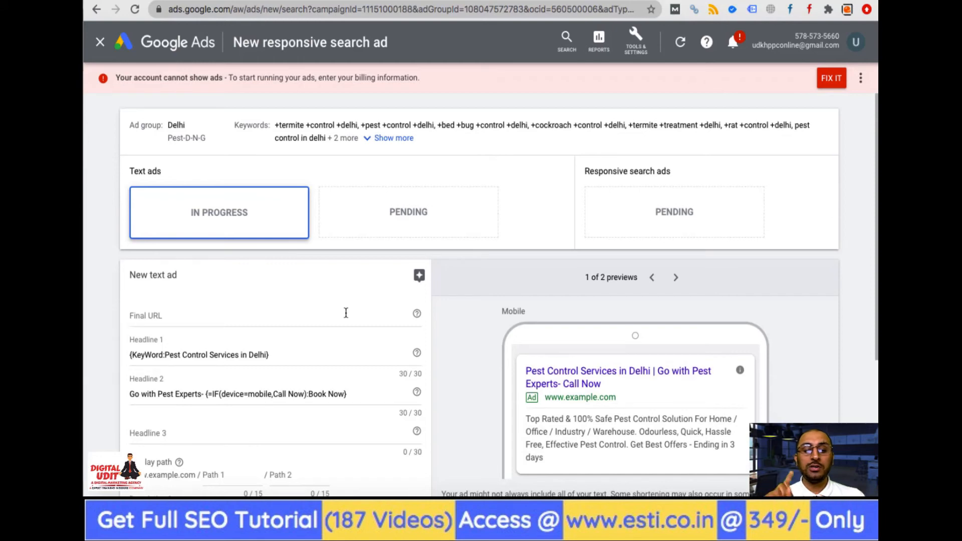
scroll(345, 312, "down", 4)
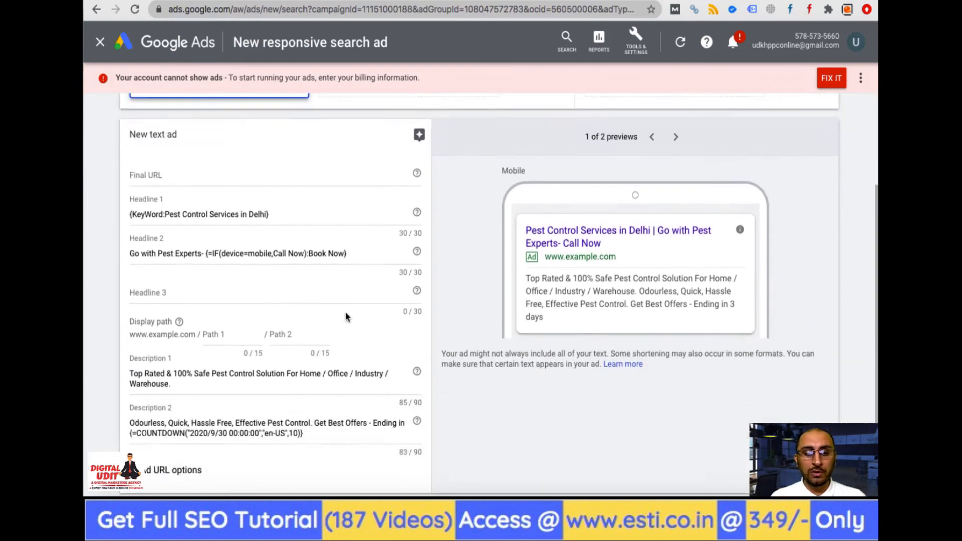
scroll(344, 309, "down", 1)
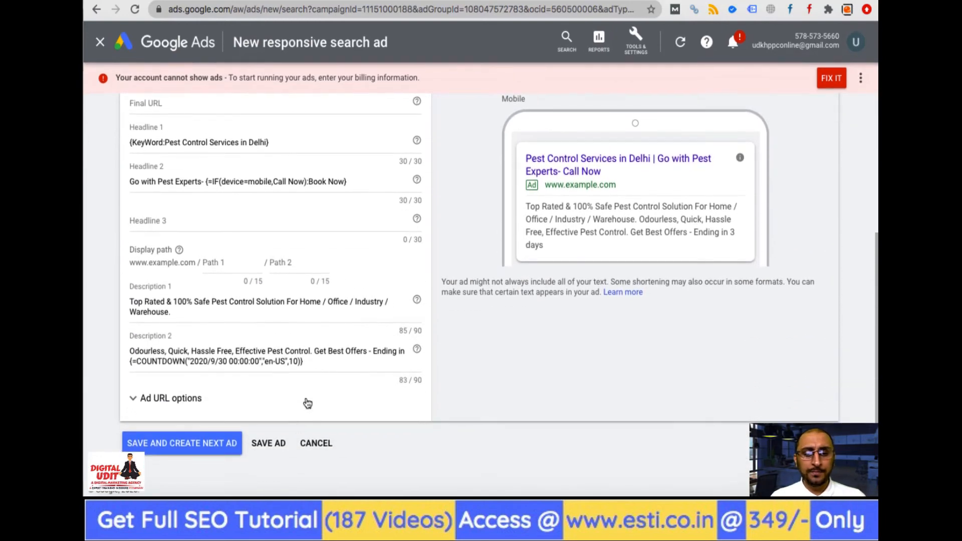
left_click(272, 442)
Search Google for "pest control in delhi" and look through the results for a landing page for the ad.
key("super+t")
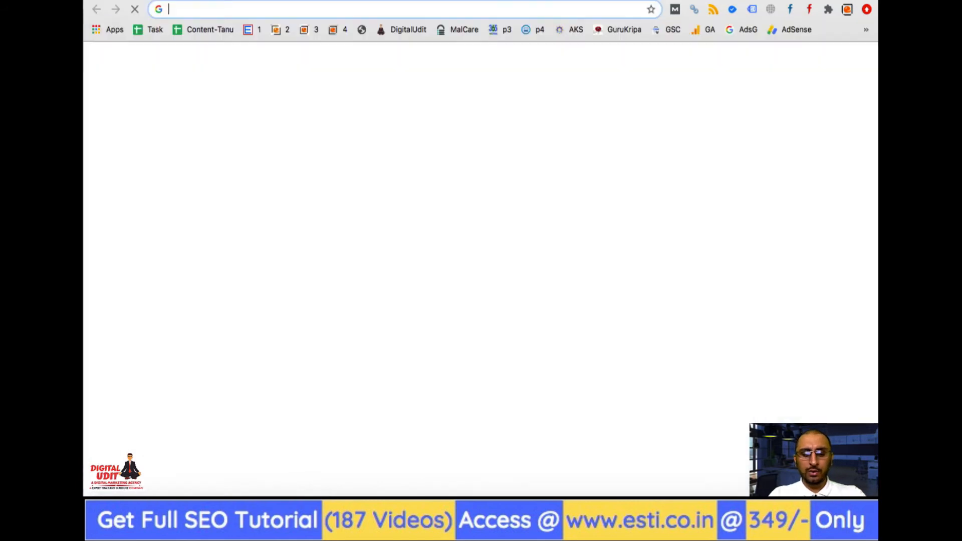
type("pest control")
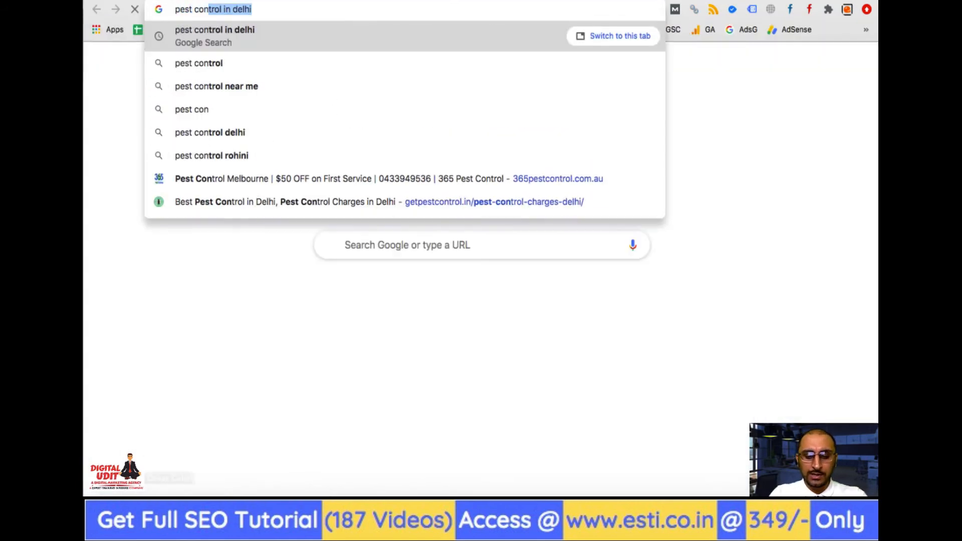
key("Return")
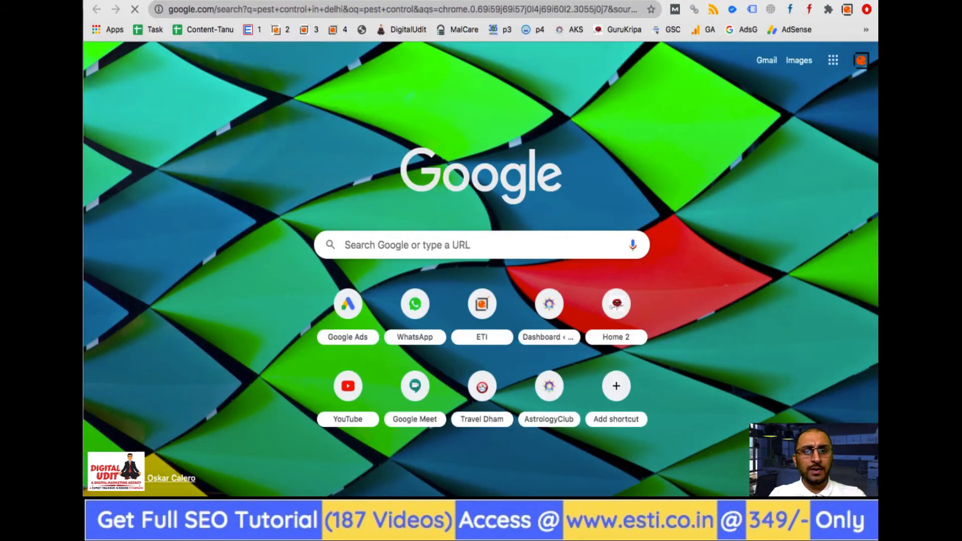
scroll(299, 356, "down", 8)
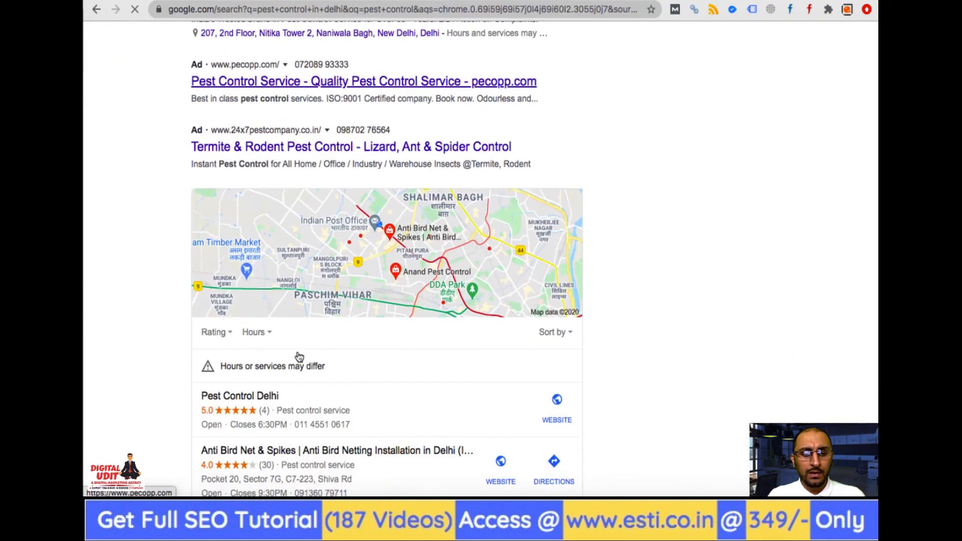
scroll(299, 356, "down", 4)
scroll(346, 310, "down", 8)
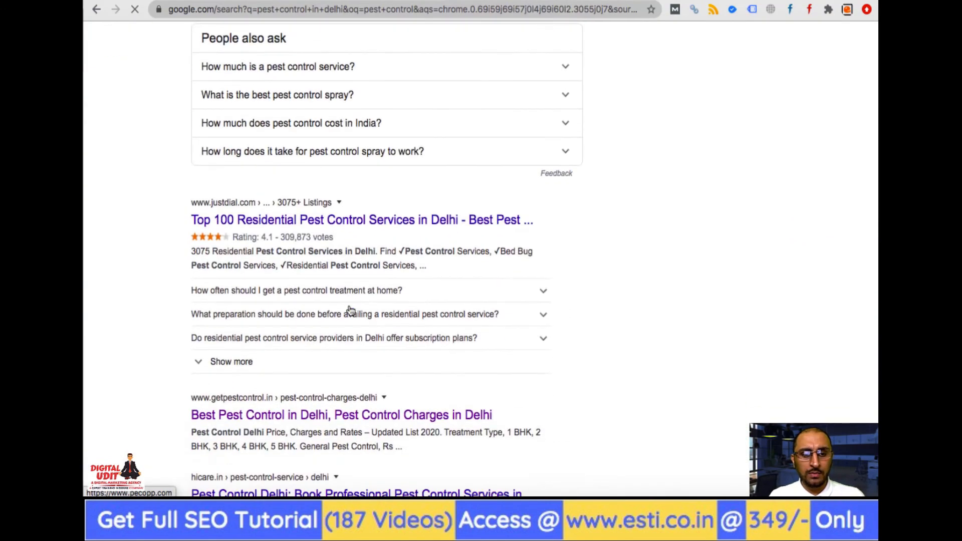
scroll(349, 310, "down", 2)
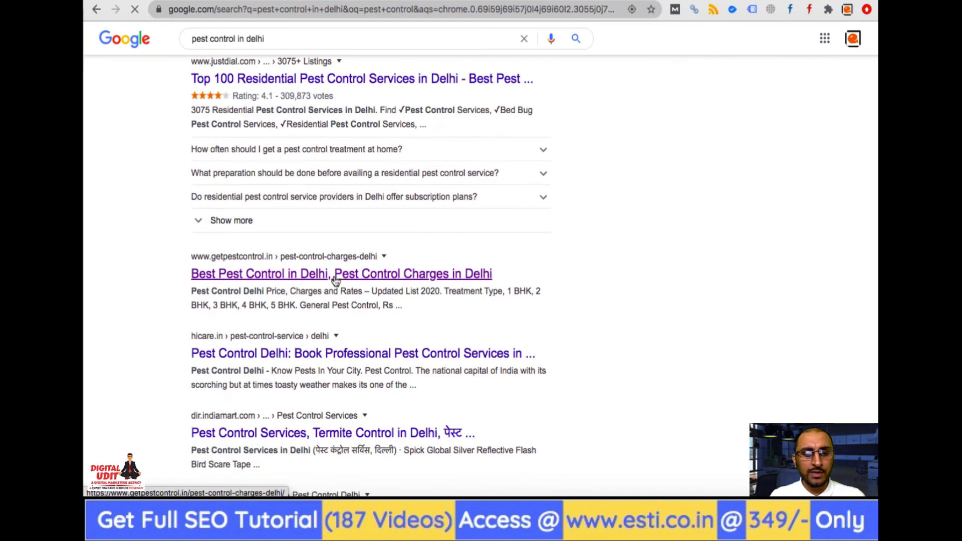
left_click(291, 11)
key("ctrl+c")
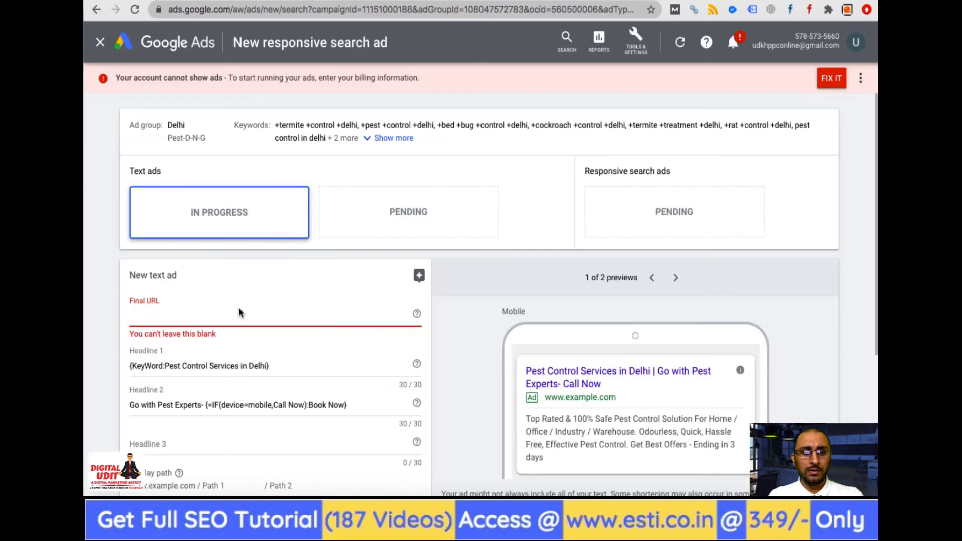
left_click(239, 310)
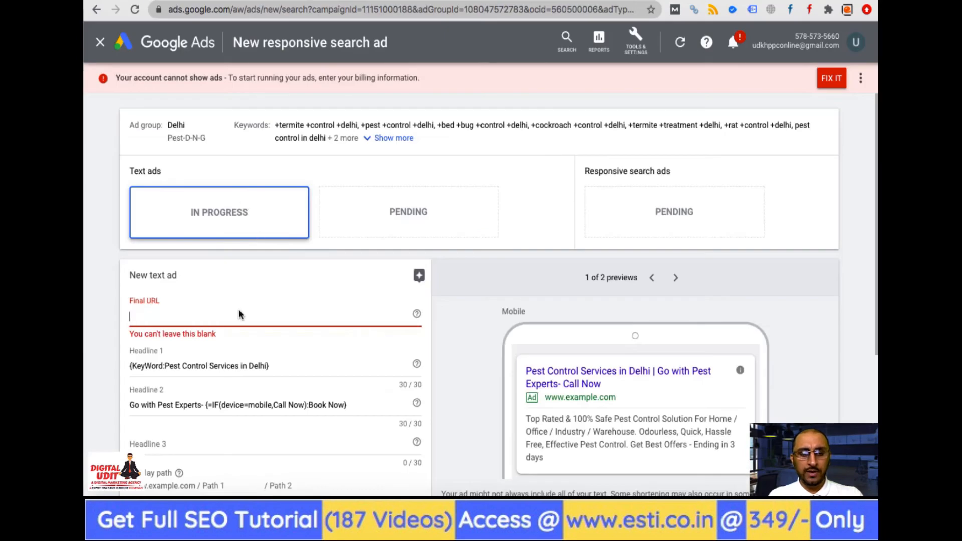
key("ctrl+v")
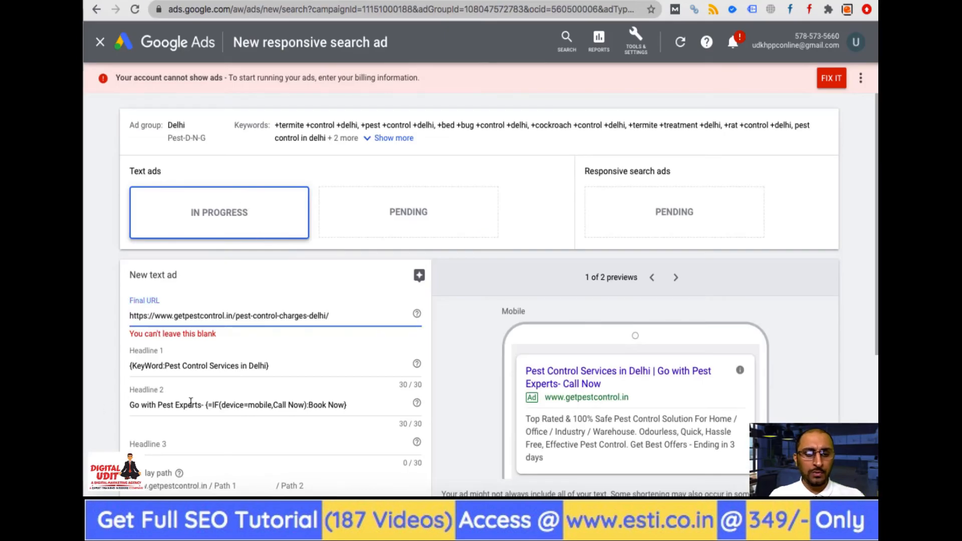
scroll(190, 402, "down", 2)
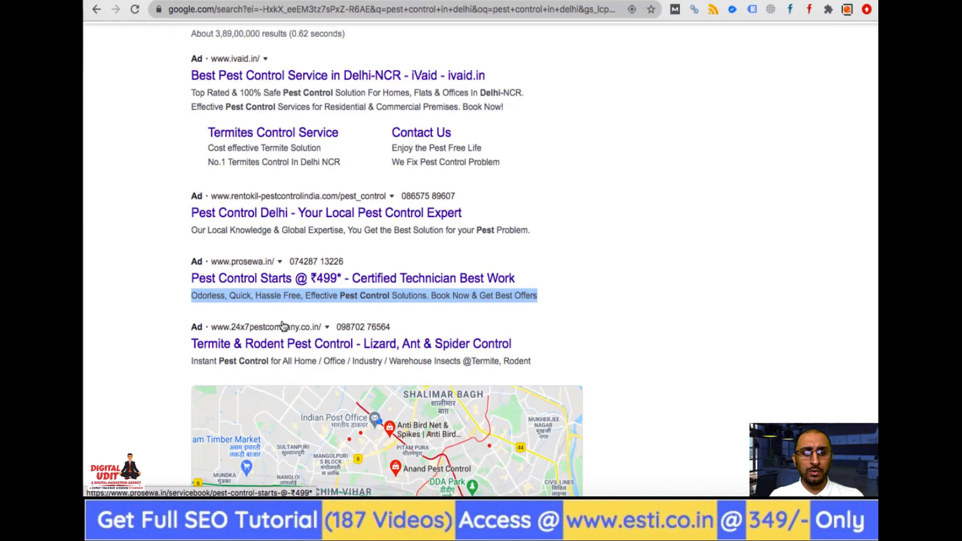
scroll(281, 325, "down", 20)
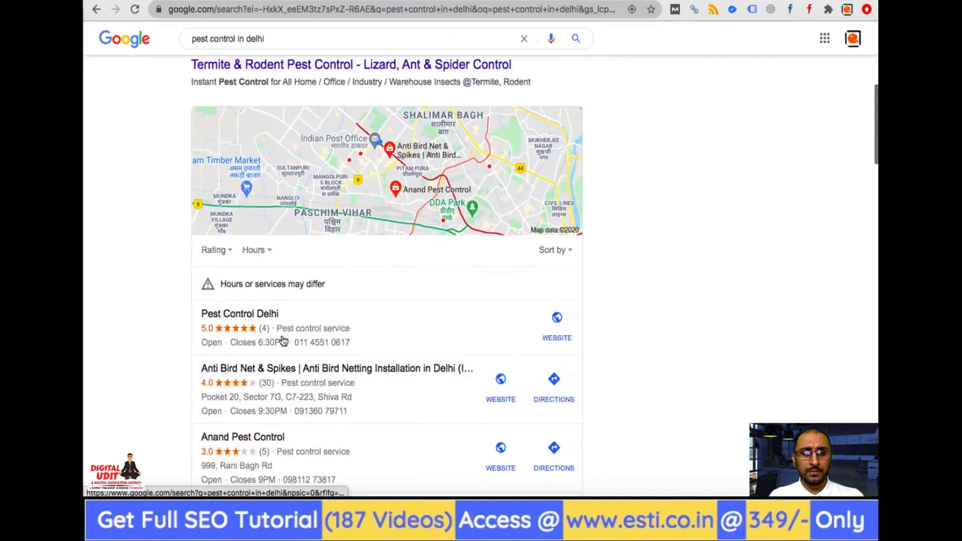
scroll(282, 339, "down", 1)
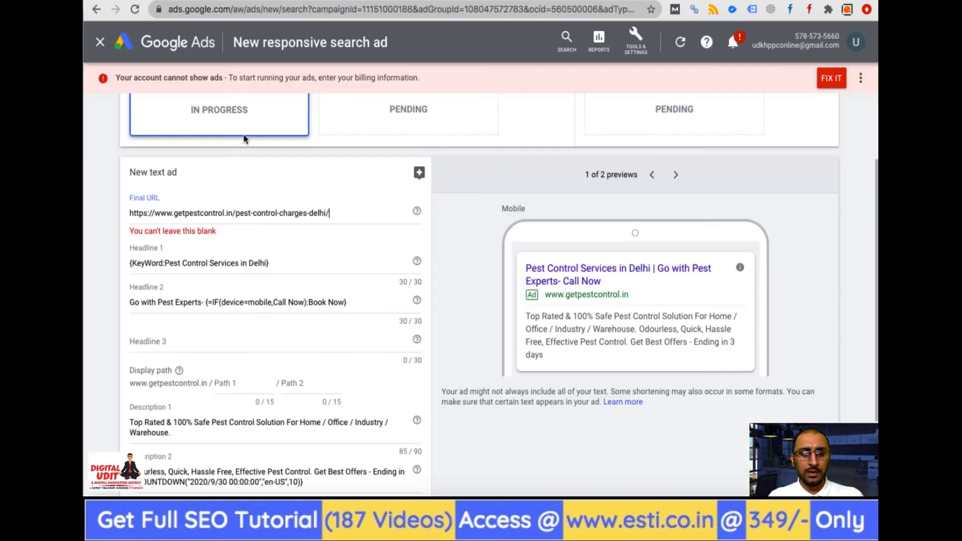
triple_click(272, 212)
type("https://hicare.in/pest-control-service/delhi/")
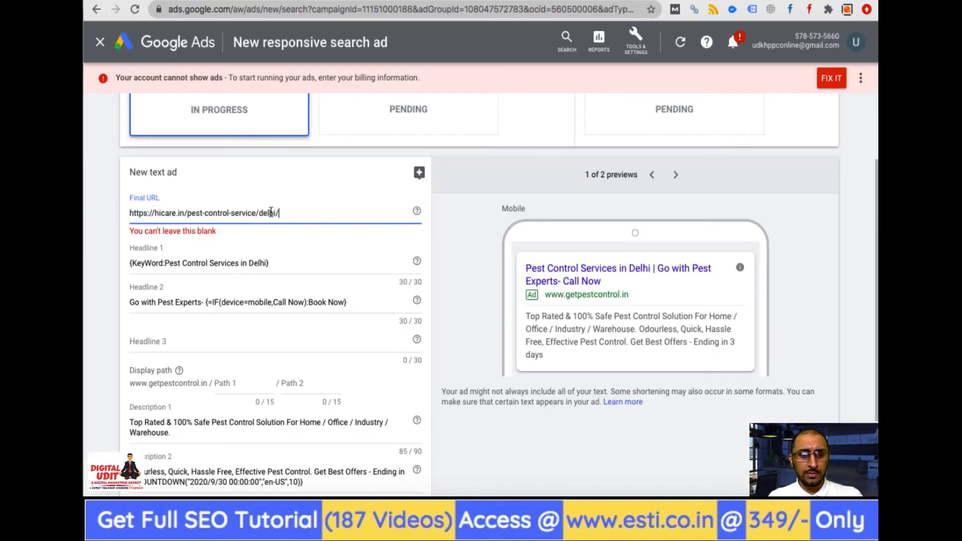
left_click(120, 376)
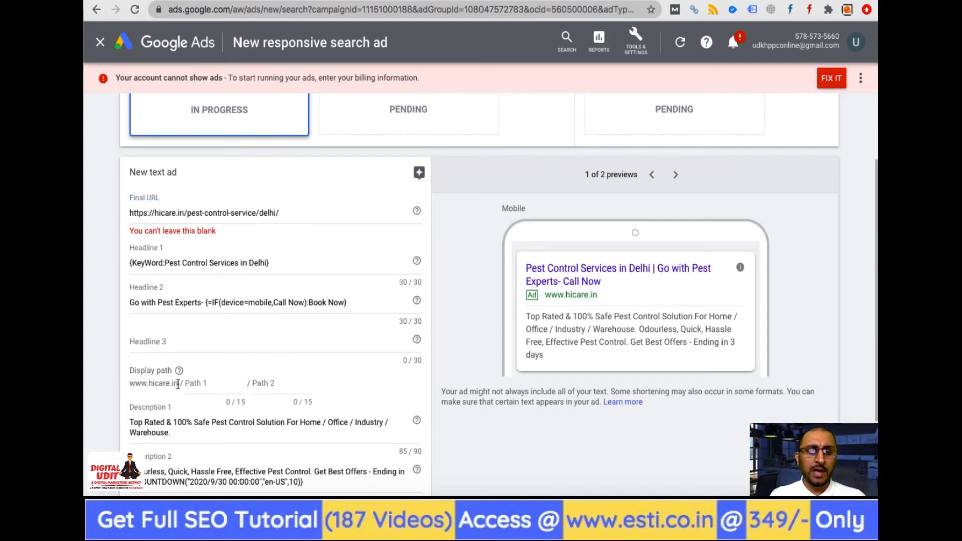
Set the ad's display path to "Affodable-Pest" for Path 1 and "Control-Delhi" for Path 2.
left_click(216, 386)
type("Affodable-Pest")
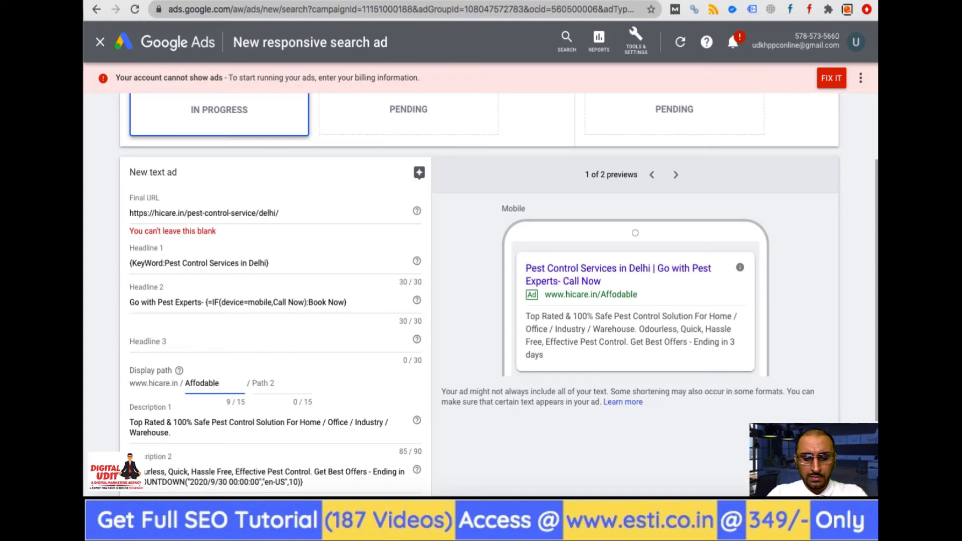
left_click(268, 385)
type("Control-Delhi")
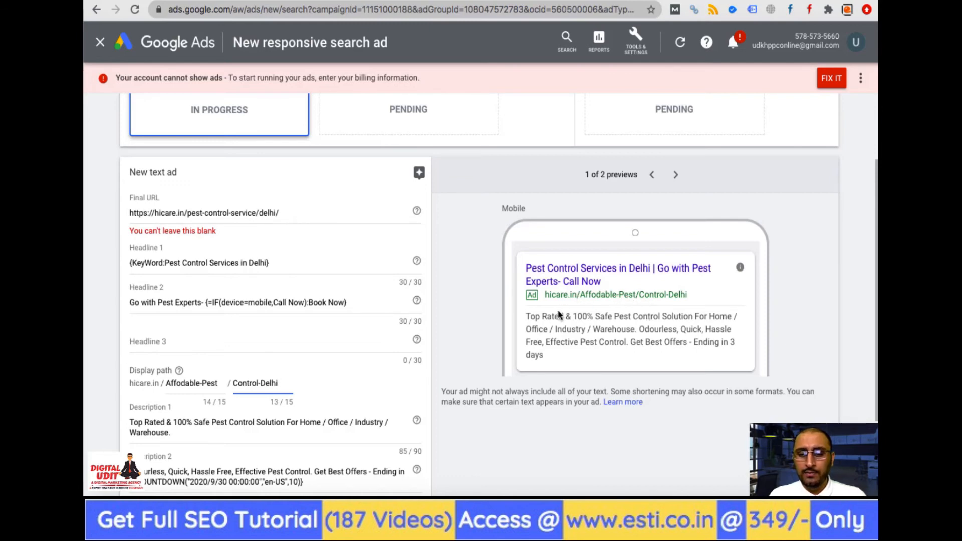
Shorten Description 2 by removing "- Ending" before "in" and the countdown, and save the text ad.
scroll(382, 338, "down", 5)
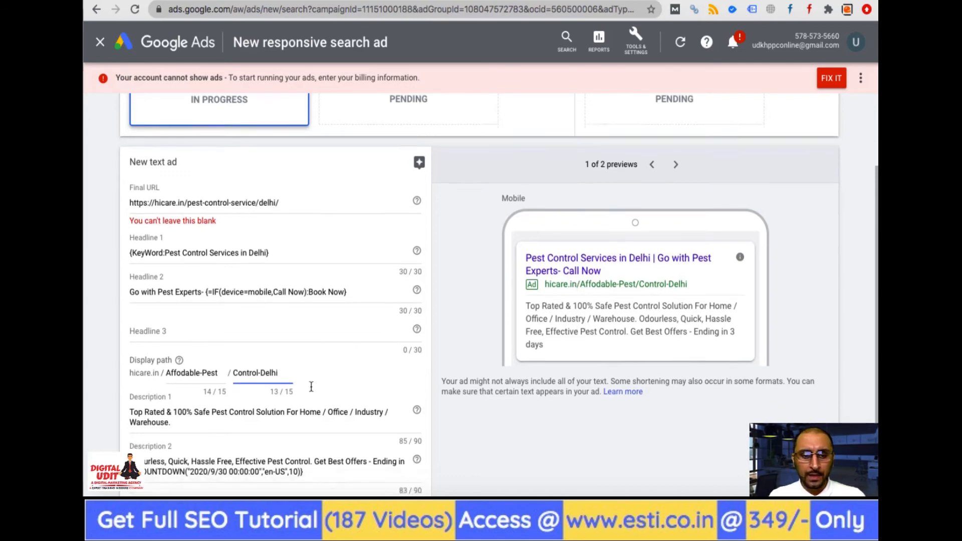
left_click(275, 444)
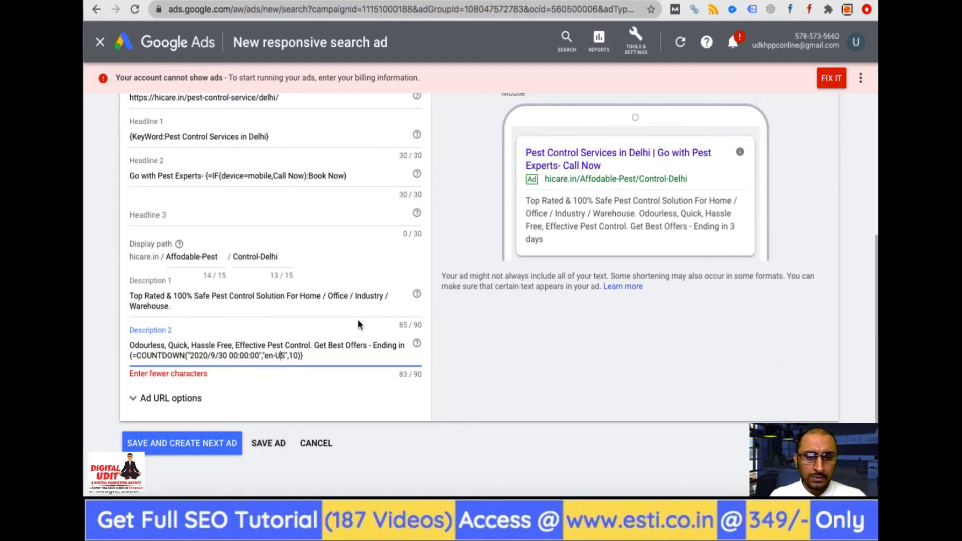
left_click(397, 345)
key("BackSpace")
key("BackSpace")
key("BackSpace")
key("BackSpace")
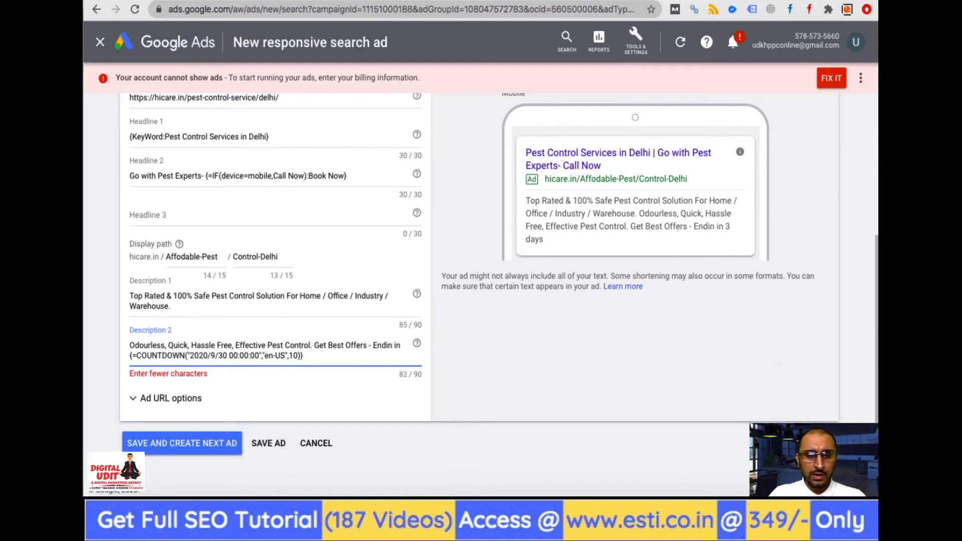
key("BackSpace")
key("BackSpace")
key("BackSpace")
key("BackSpace")
key("BackSpace")
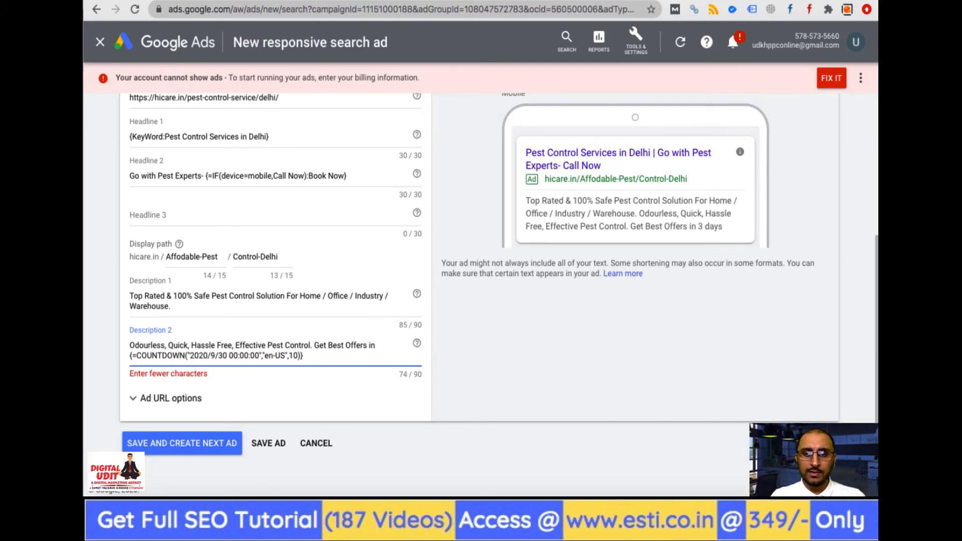
left_click(267, 443)
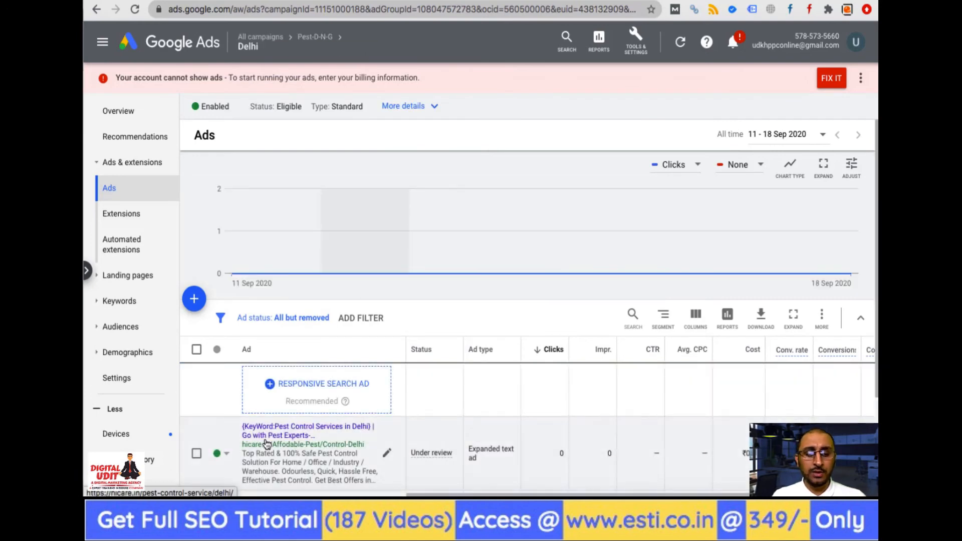
Look over the saved text ad and the list of search keywords in the Delhi ad group.
scroll(266, 443, "down", 3)
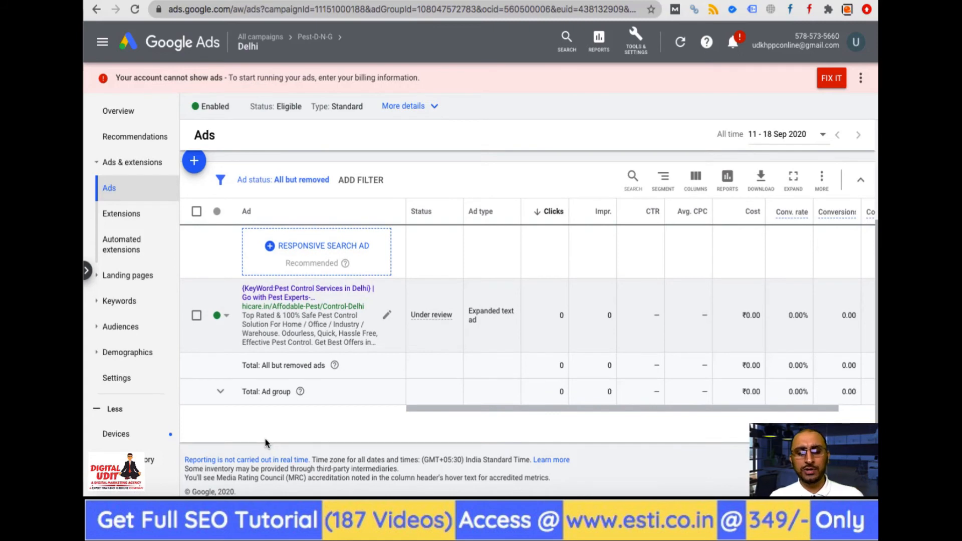
scroll(265, 439, "up", 2)
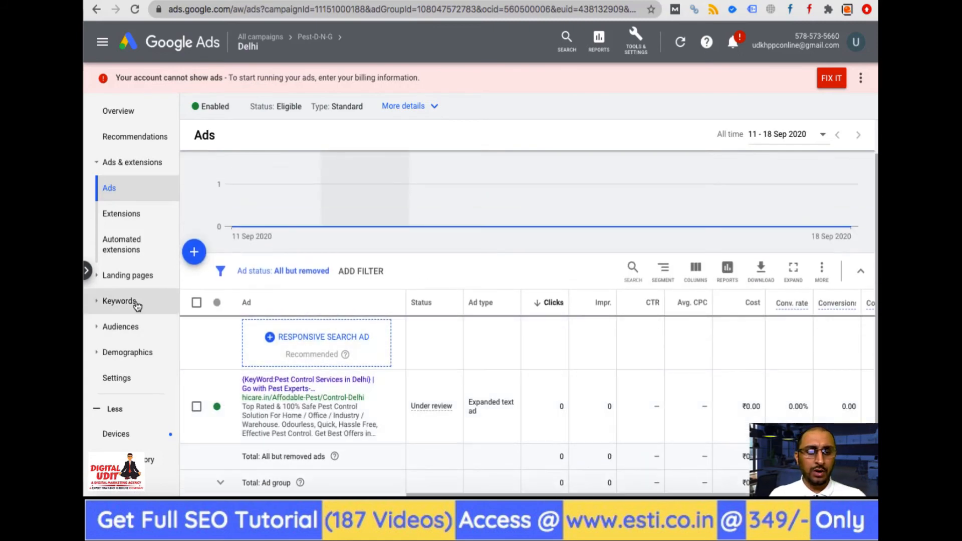
left_click(120, 301)
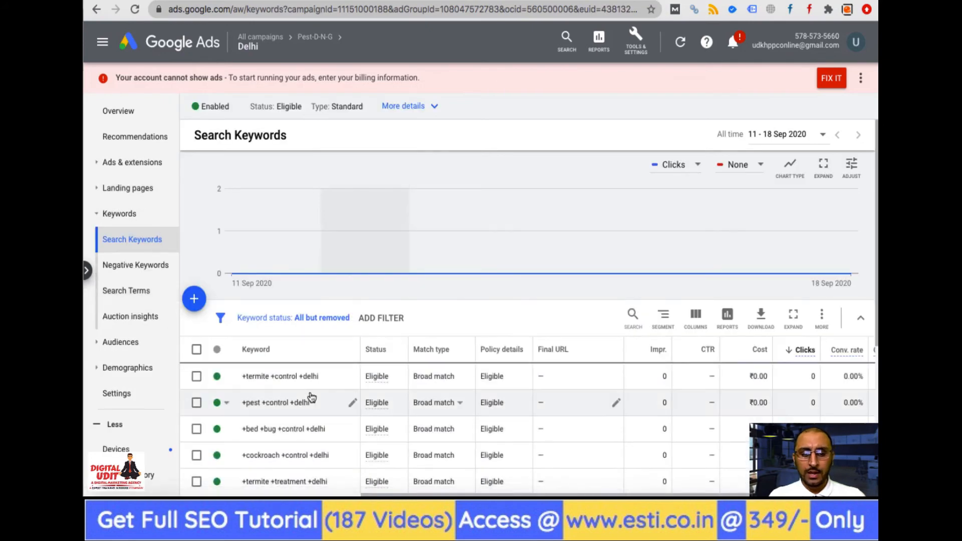
scroll(310, 395, "down", 3)
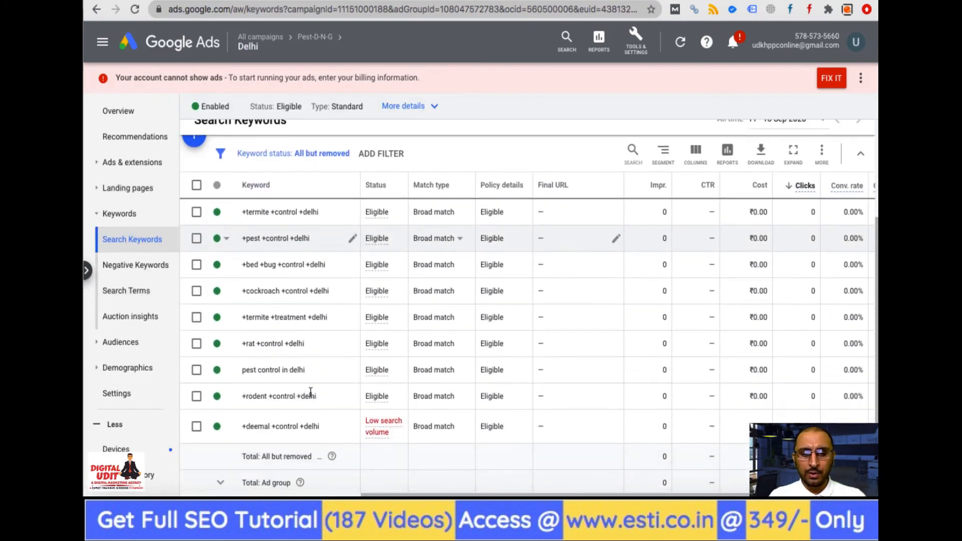
scroll(309, 391, "down", 2)
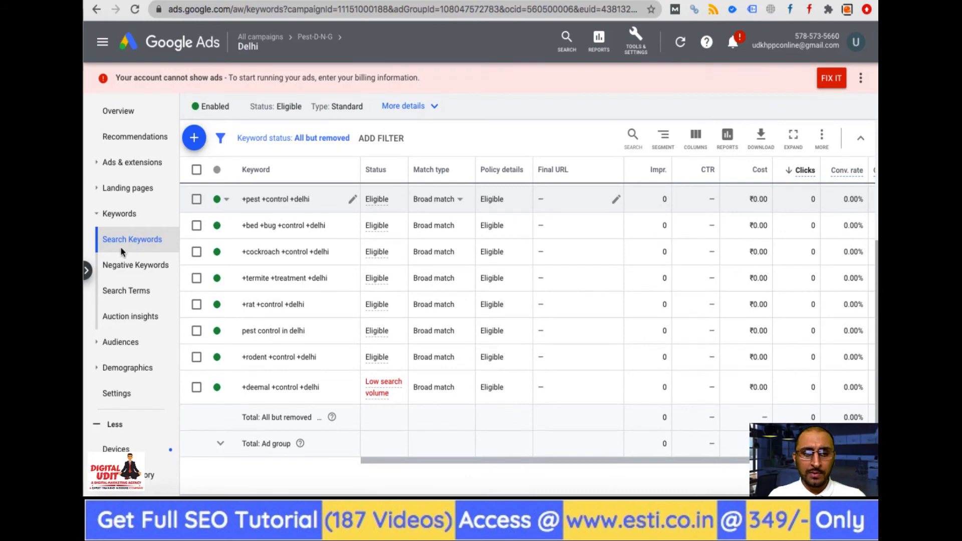
Enter janakpuri and vikaspuri as new negative keywords for the Delhi ad group.
left_click(113, 269)
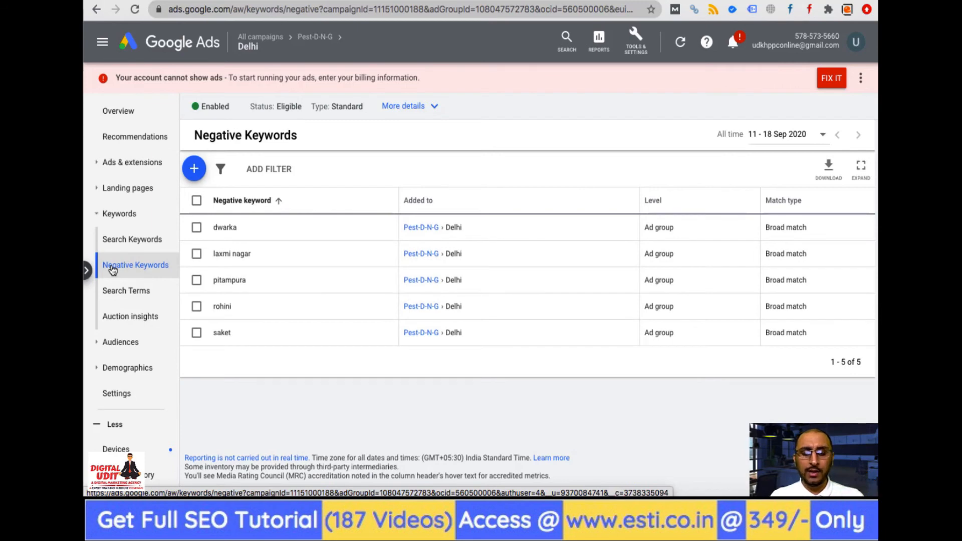
left_click(193, 168)
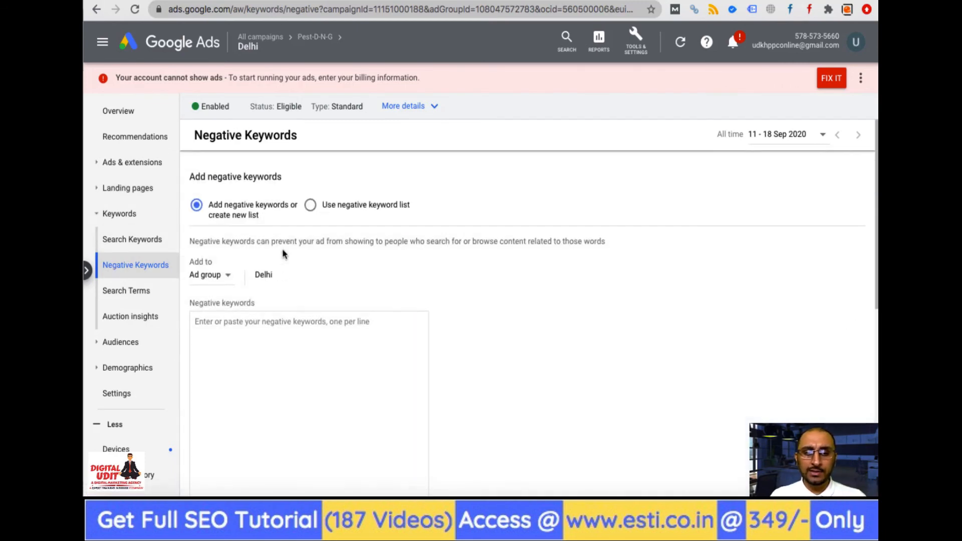
left_click(286, 342)
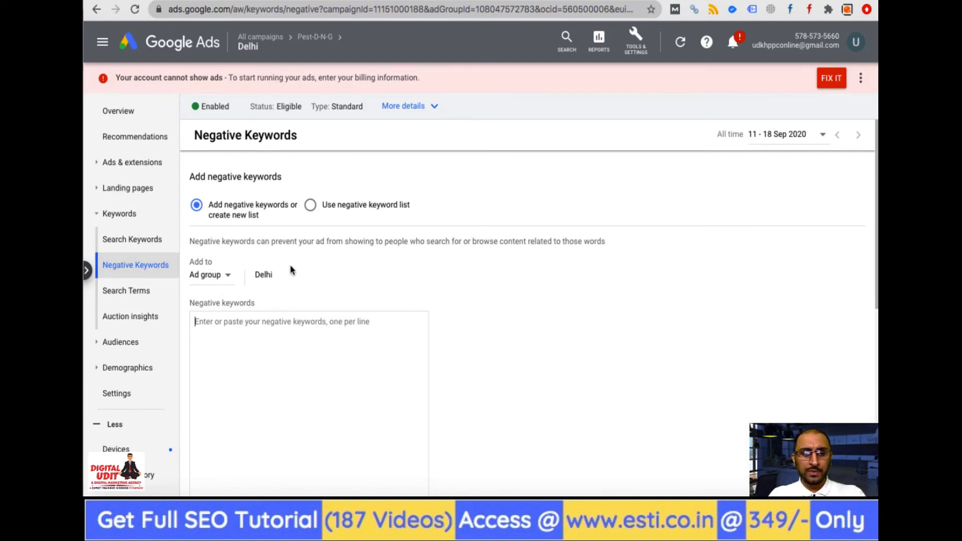
scroll(266, 356, "down", 5)
scroll(266, 360, "down", 4)
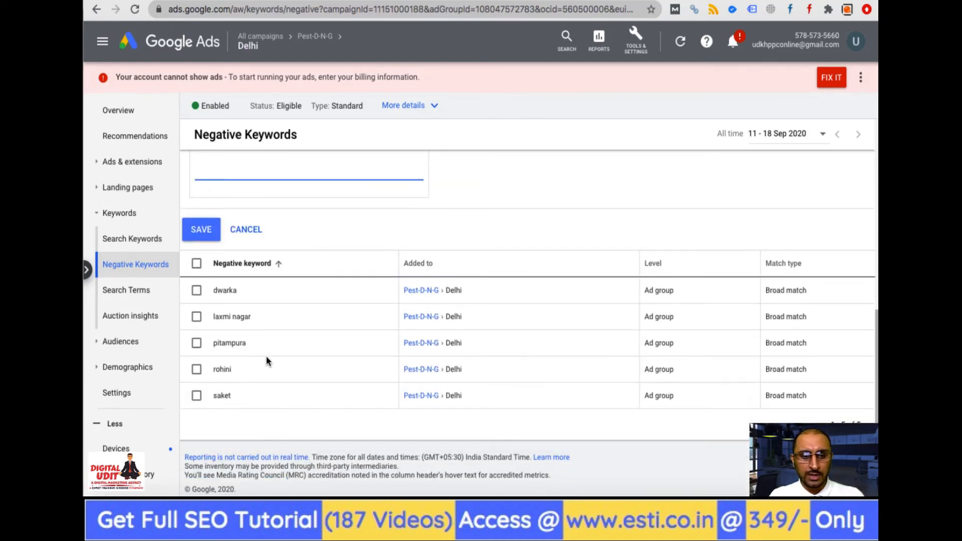
scroll(266, 356, "up", 1)
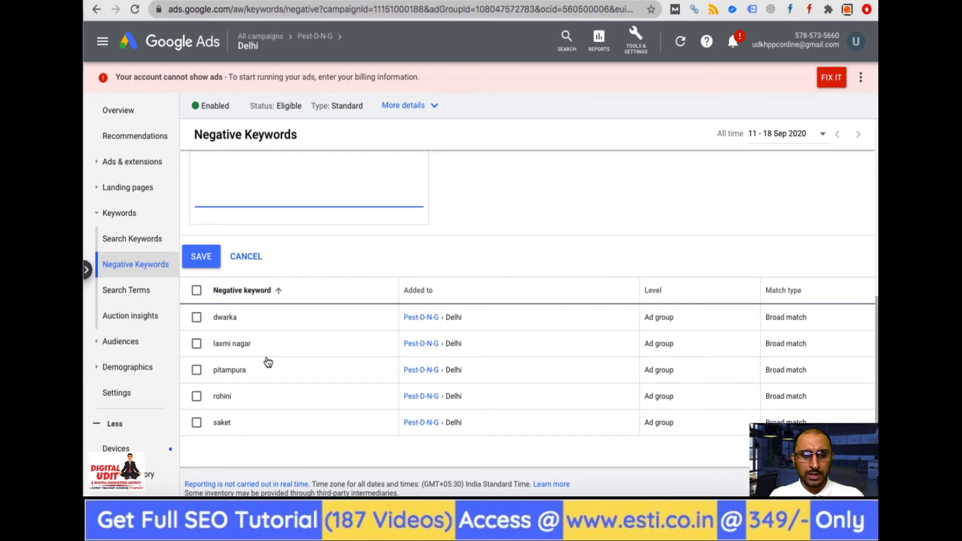
scroll(266, 356, "up", 6)
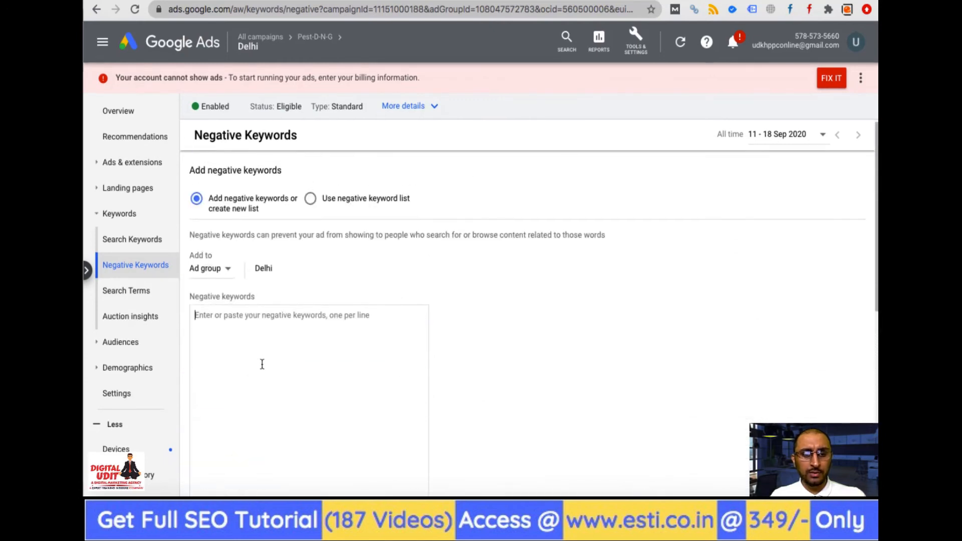
left_click(262, 365)
type("janakpuri")
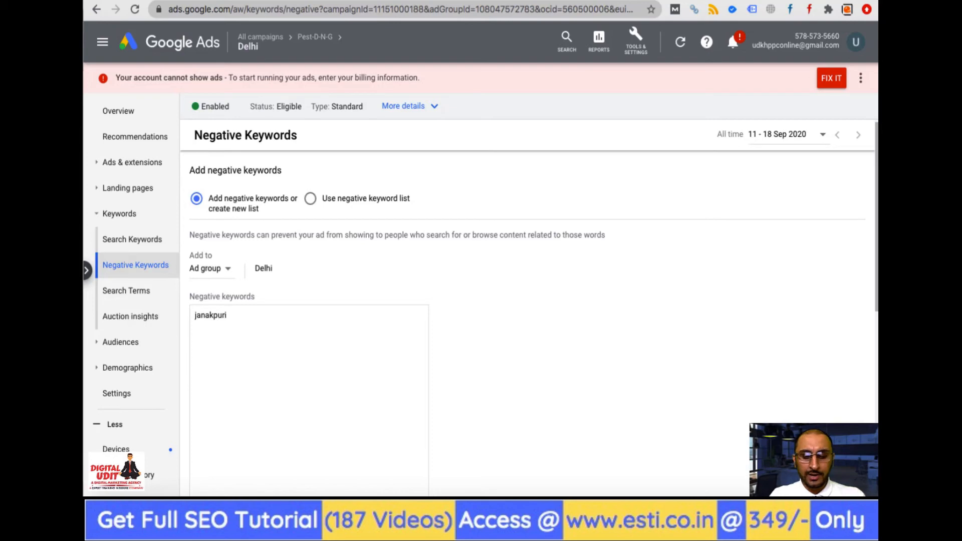
key("Return")
type("v")
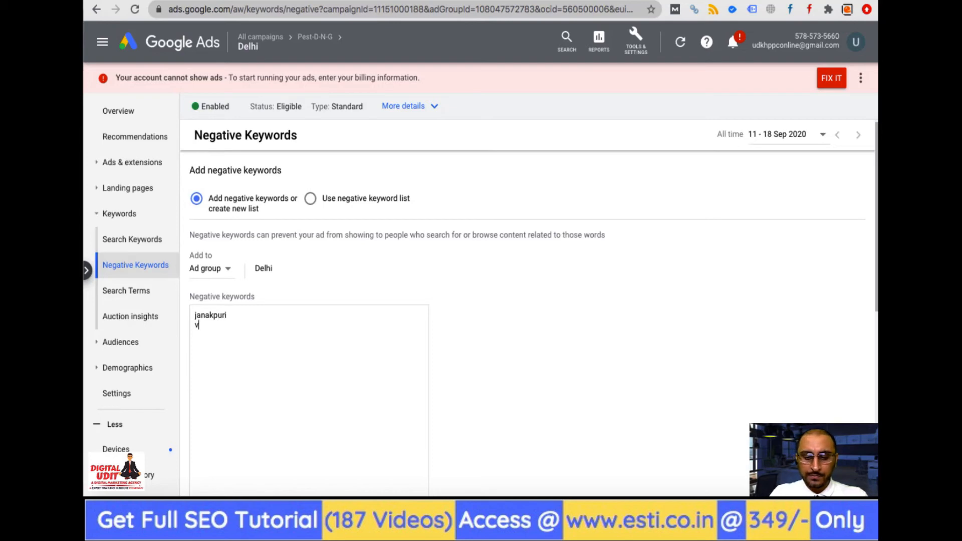
type("ikaspuri")
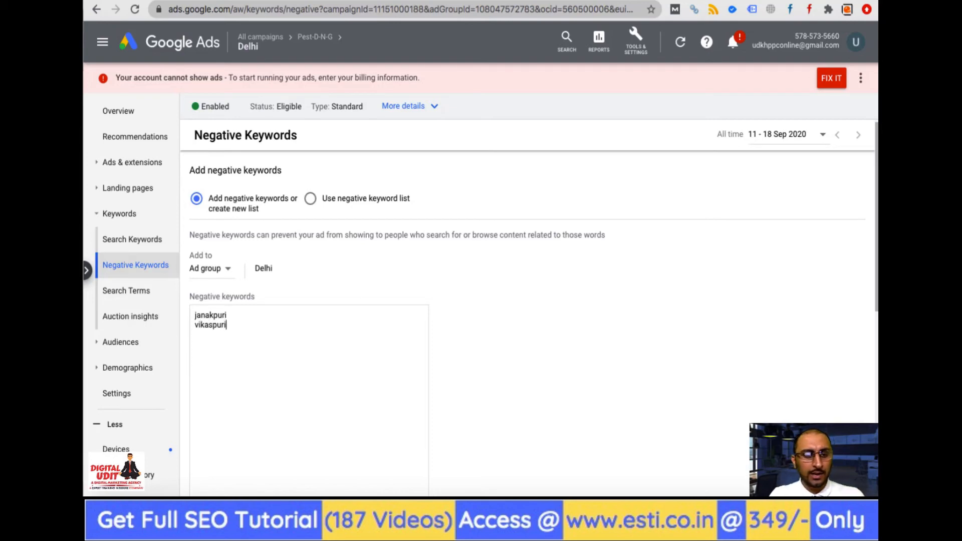
Review the Delhi ad group's existing negative keywords and the levels at which new ones can be added.
scroll(313, 390, "down", 3)
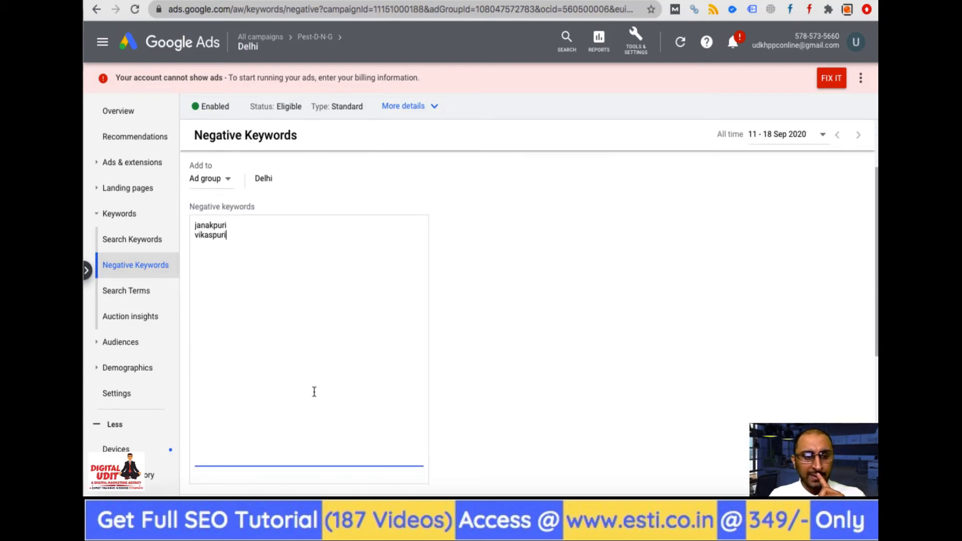
scroll(314, 391, "down", 5)
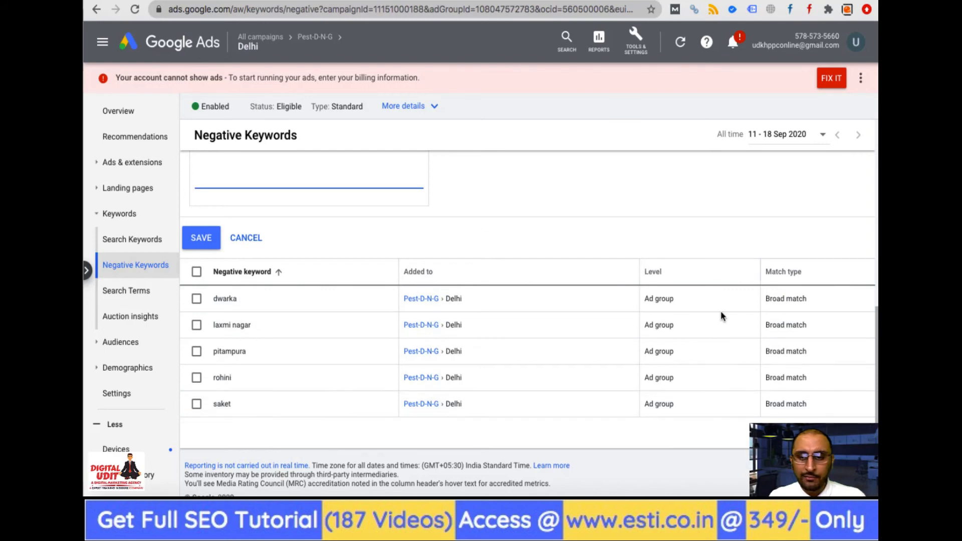
scroll(324, 350, "up", 6)
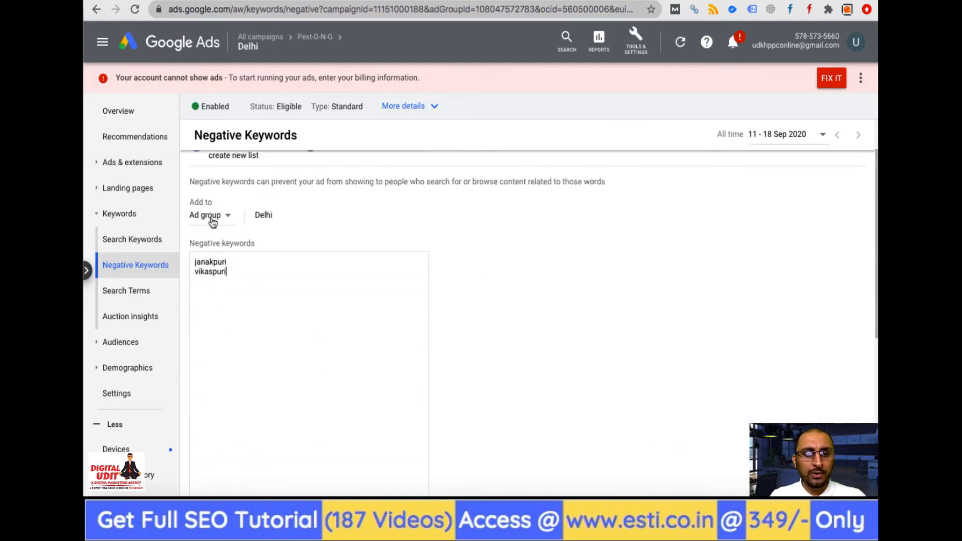
left_click(228, 216)
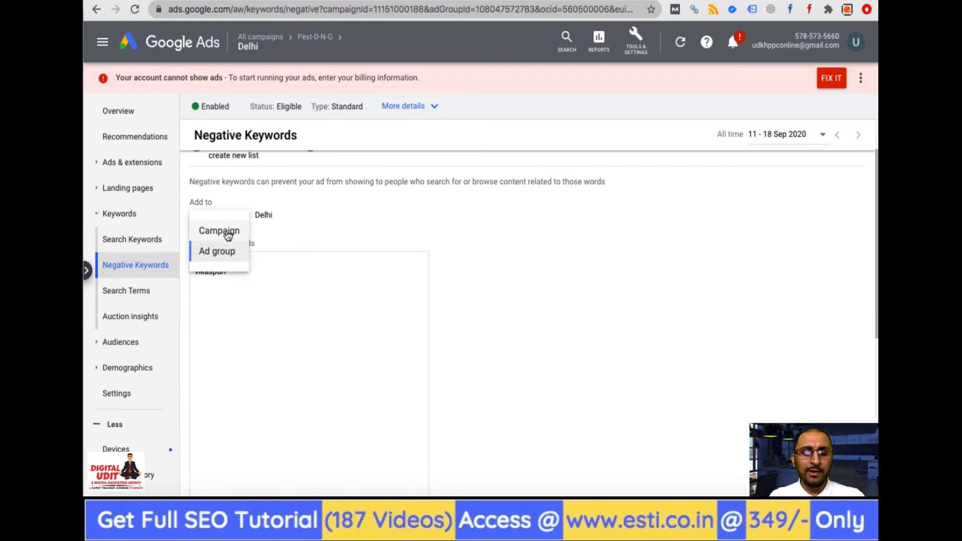
left_click(327, 294)
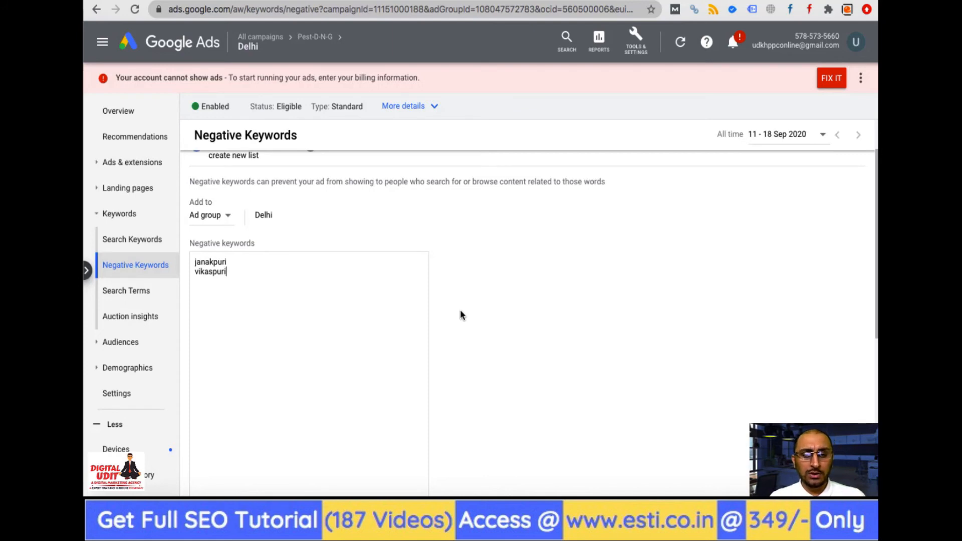
scroll(461, 314, "down", 2)
scroll(461, 314, "up", 2)
scroll(462, 314, "down", 2)
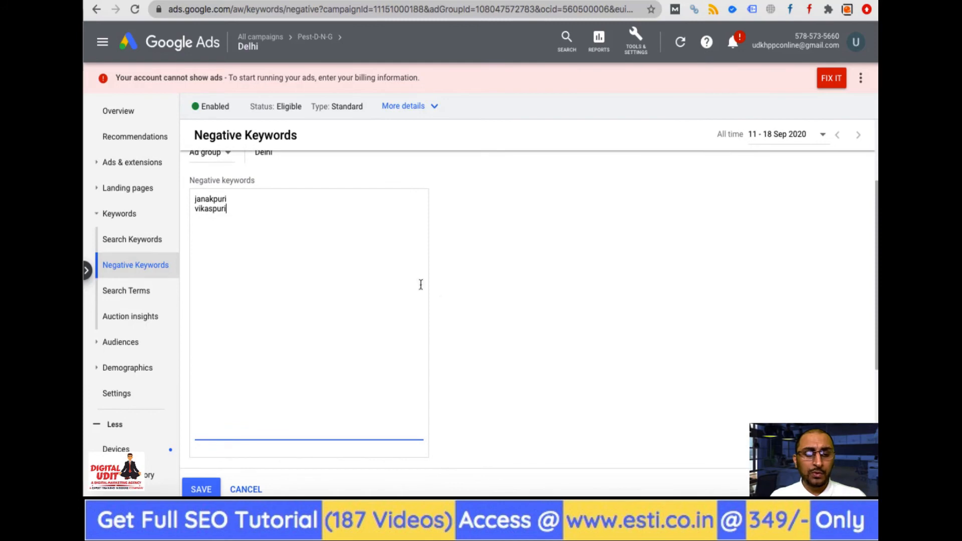
scroll(240, 256, "up", 2)
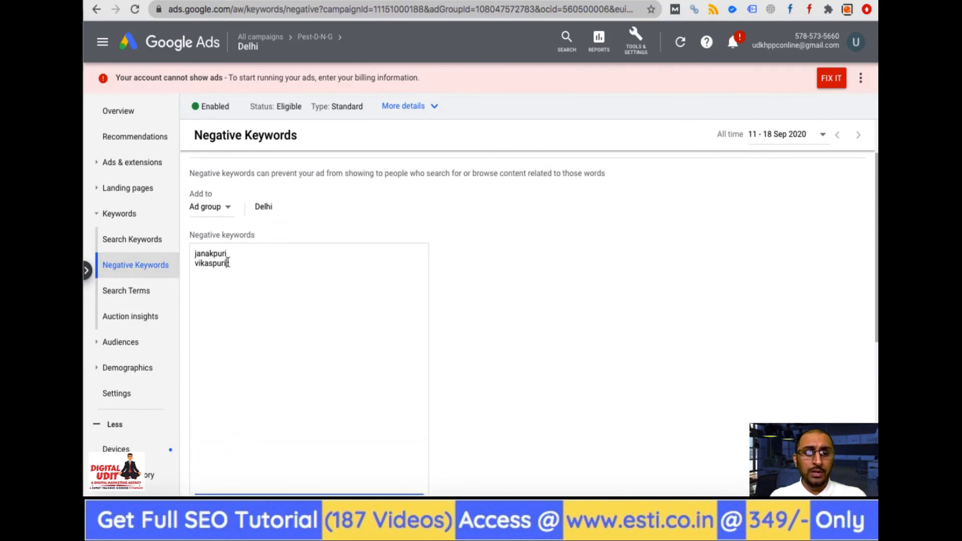
scroll(314, 323, "down", 6)
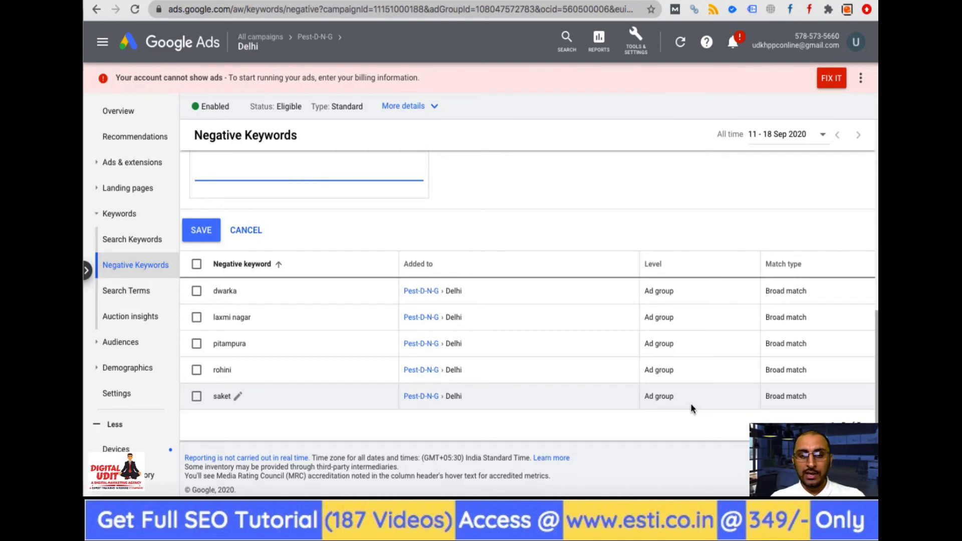
scroll(690, 402, "up", 6)
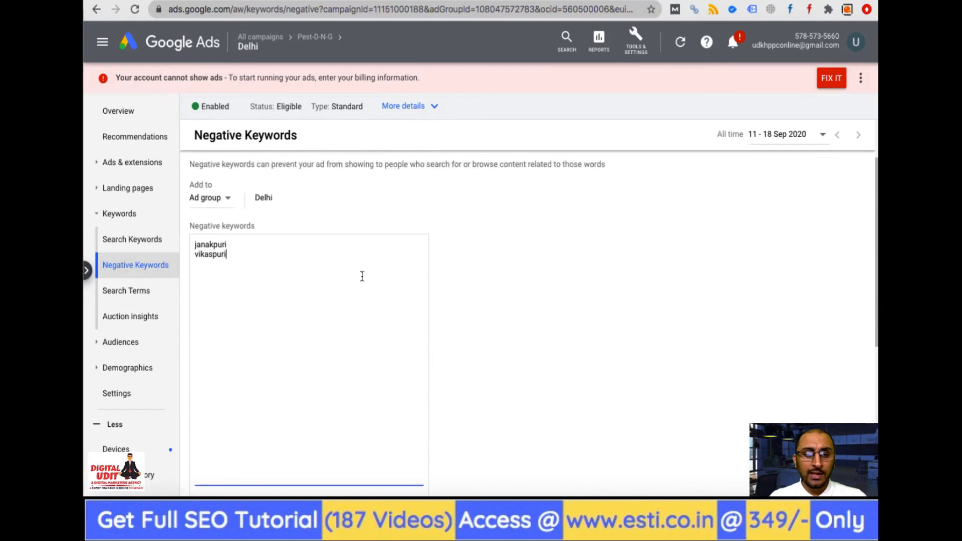
Keep Ad group as the level for the new negative keywords and save them.
left_click(226, 201)
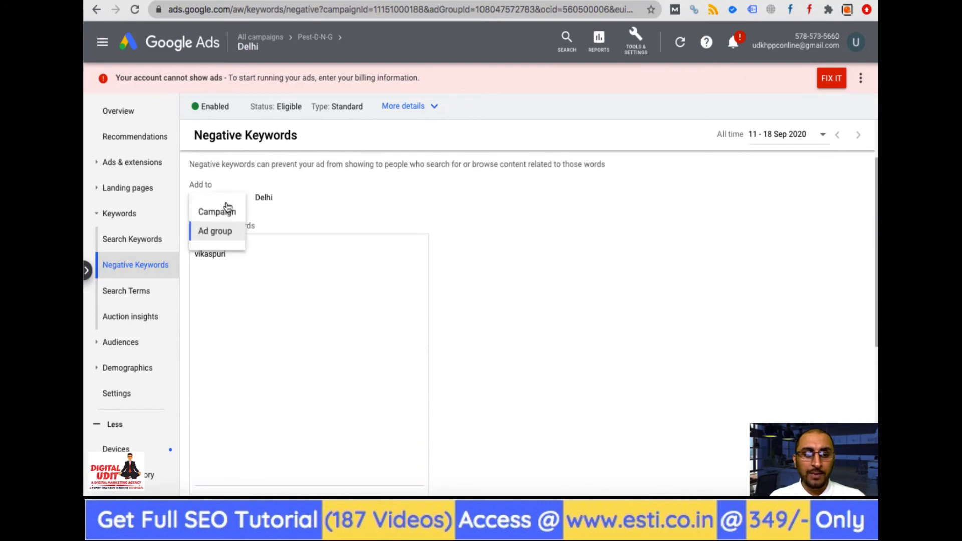
left_click(326, 209)
scroll(250, 351, "down", 5)
left_click(202, 410)
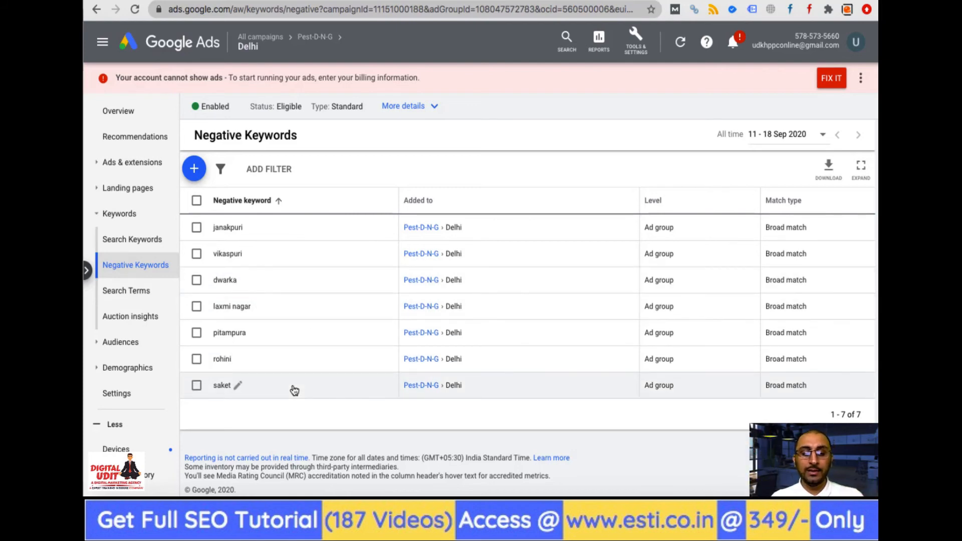
Look over the Delhi ad group's negative keywords, search keywords and search terms.
scroll(355, 439, "up", 1)
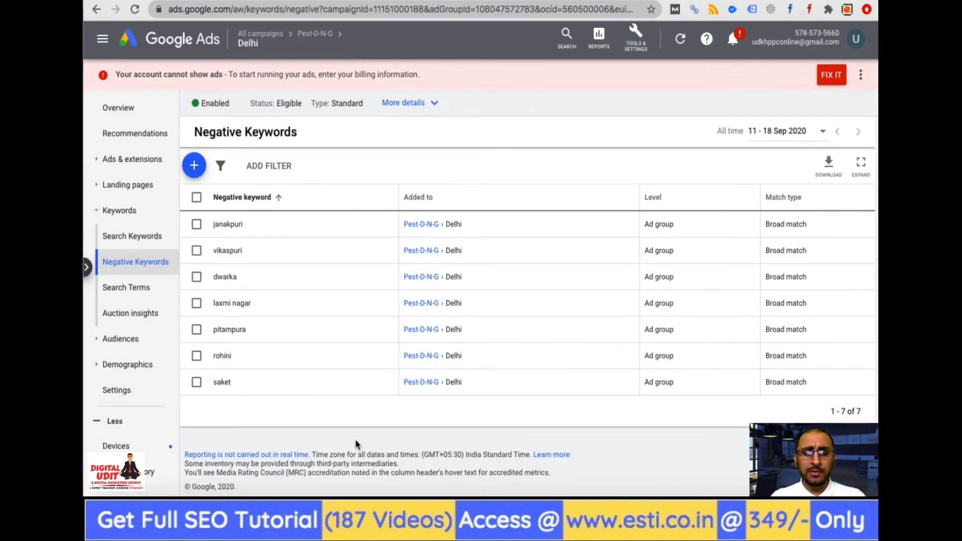
scroll(355, 438, "down", 1)
left_click(117, 243)
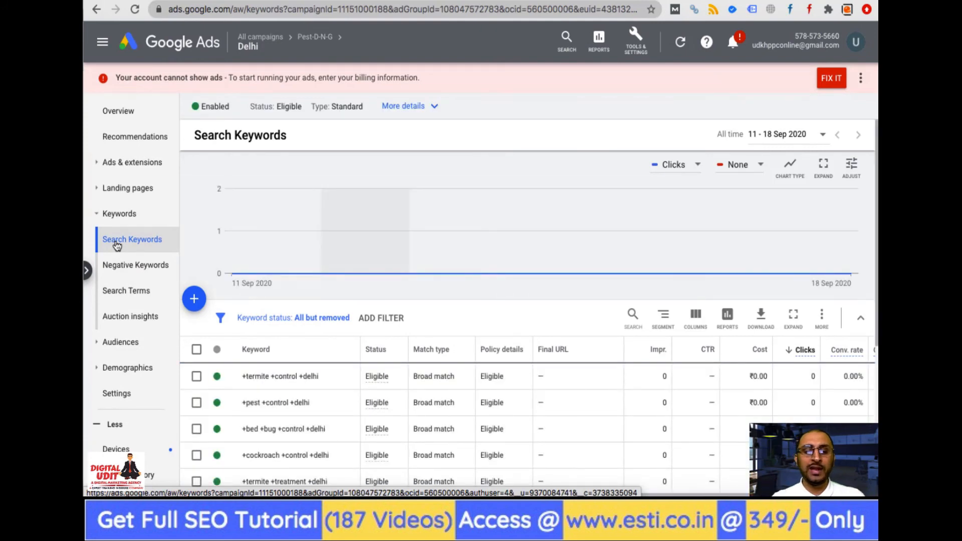
left_click(134, 273)
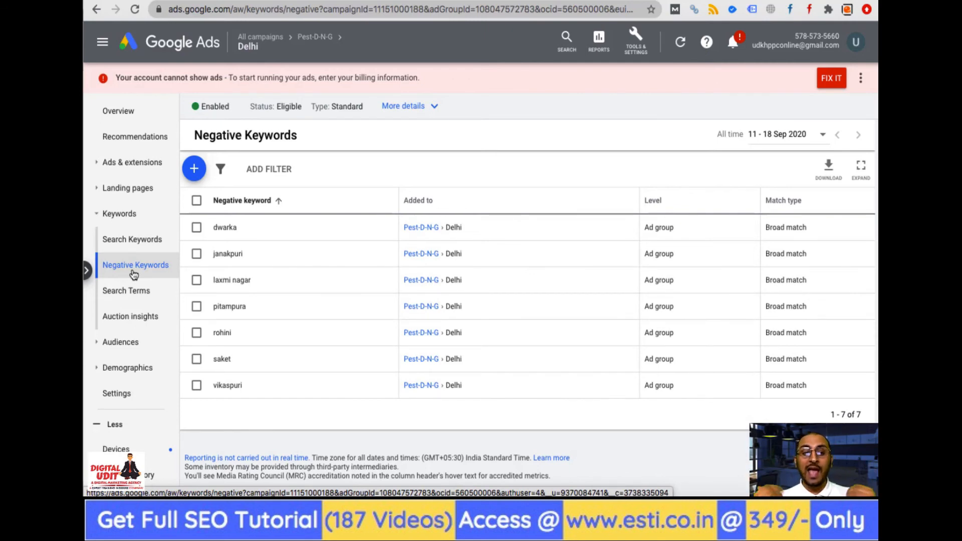
left_click(132, 296)
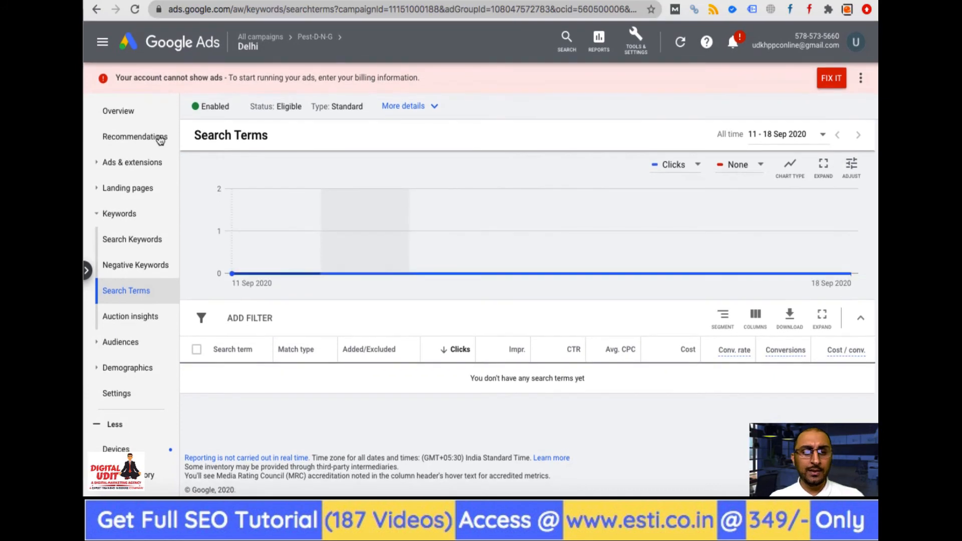
Go back to all campaigns and open the Delhi ad group inside the Pest-D-N-G campaign.
mouse_move(298, 38)
left_click(265, 37)
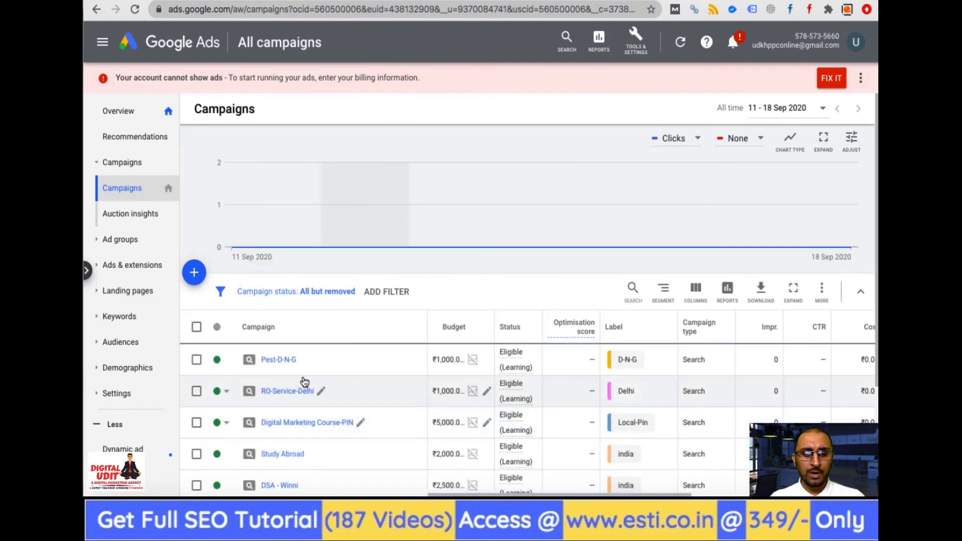
left_click(273, 365)
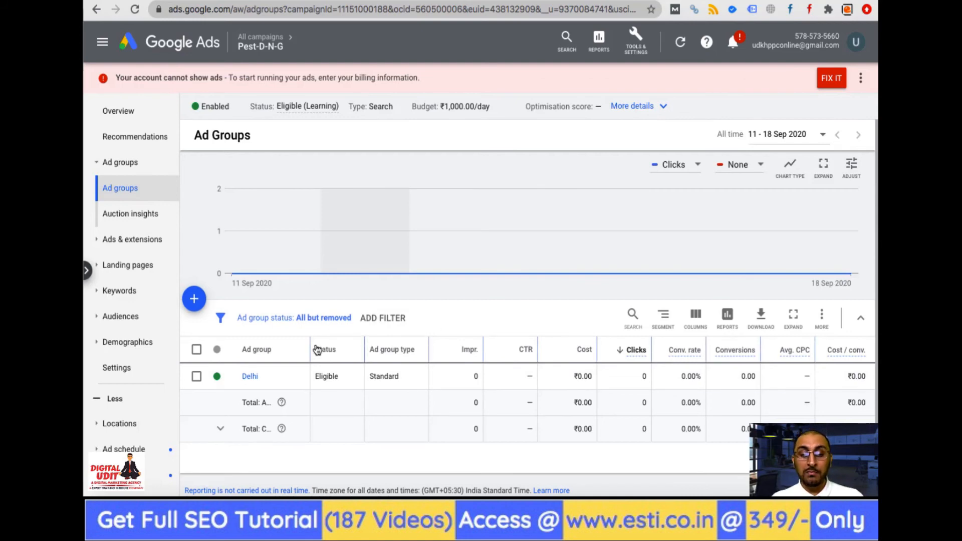
left_click(250, 379)
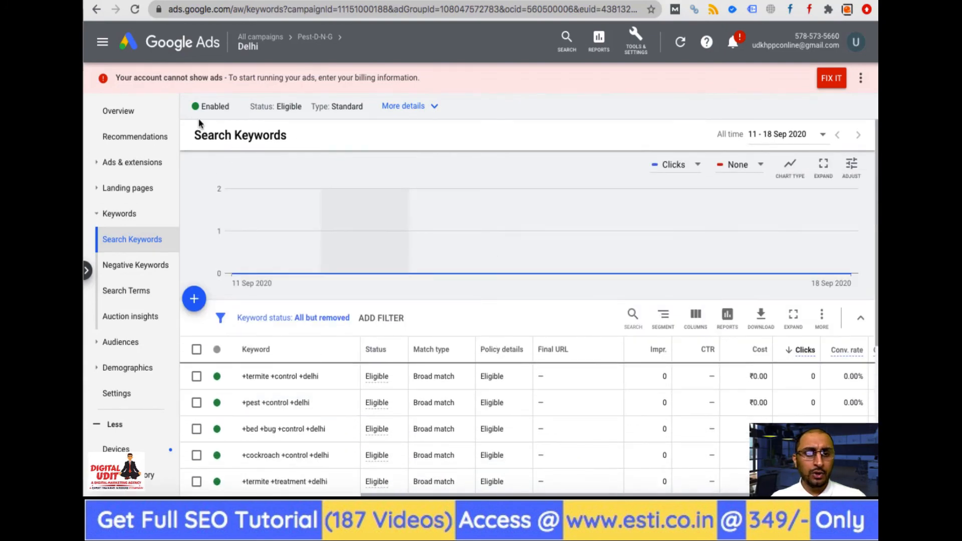
Change the Pest-D-N-G campaign's bid strategy to Manual CPC, keeping Enhanced CPC optimised for conversions, and save the setting.
left_click(314, 38)
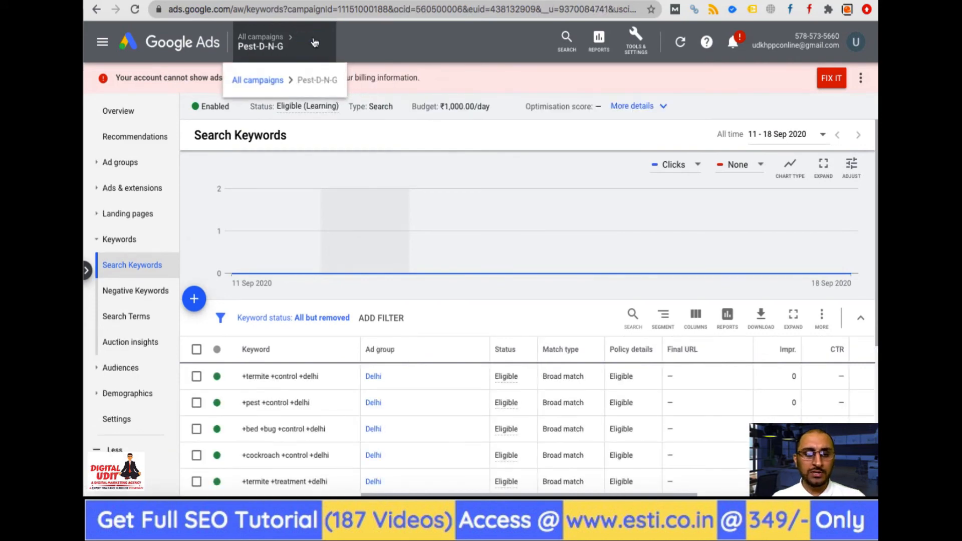
left_click(125, 424)
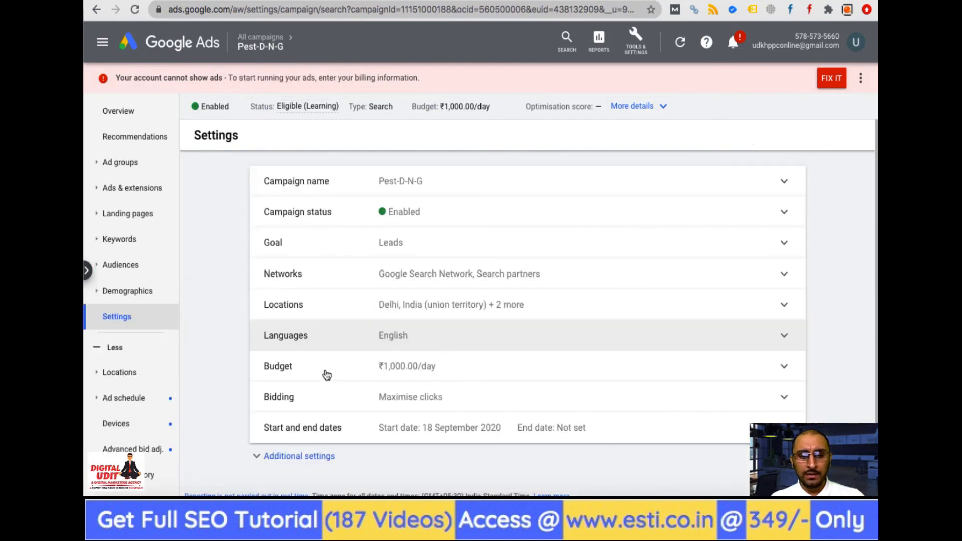
left_click(389, 400)
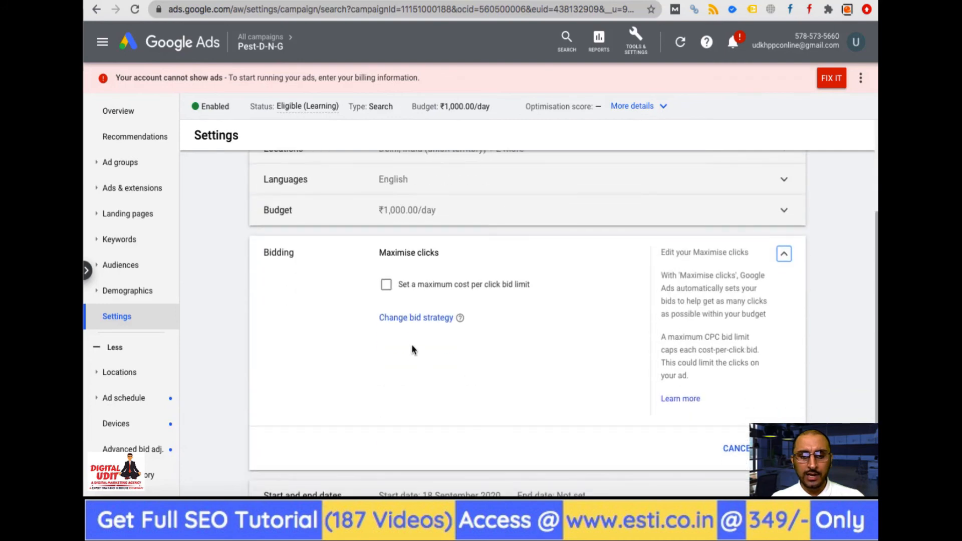
left_click(405, 318)
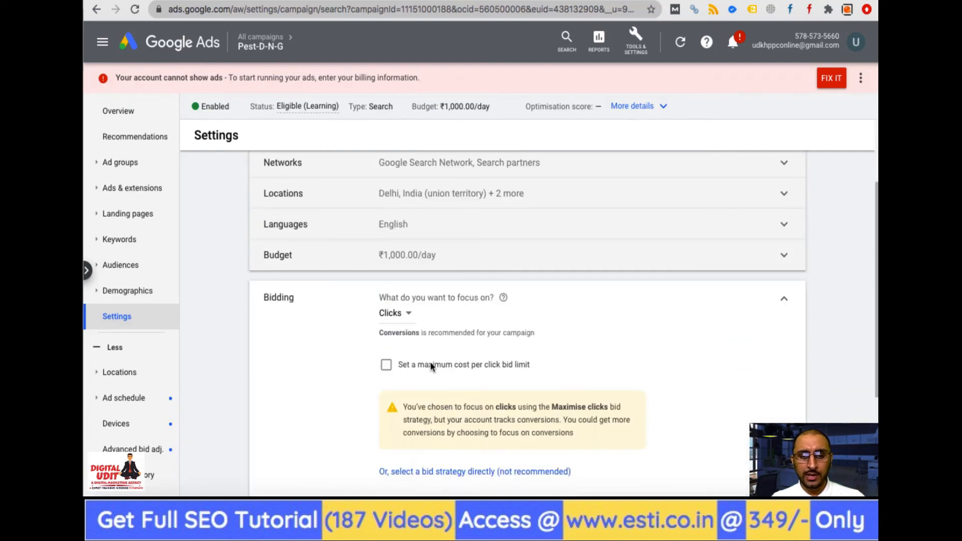
left_click(426, 413)
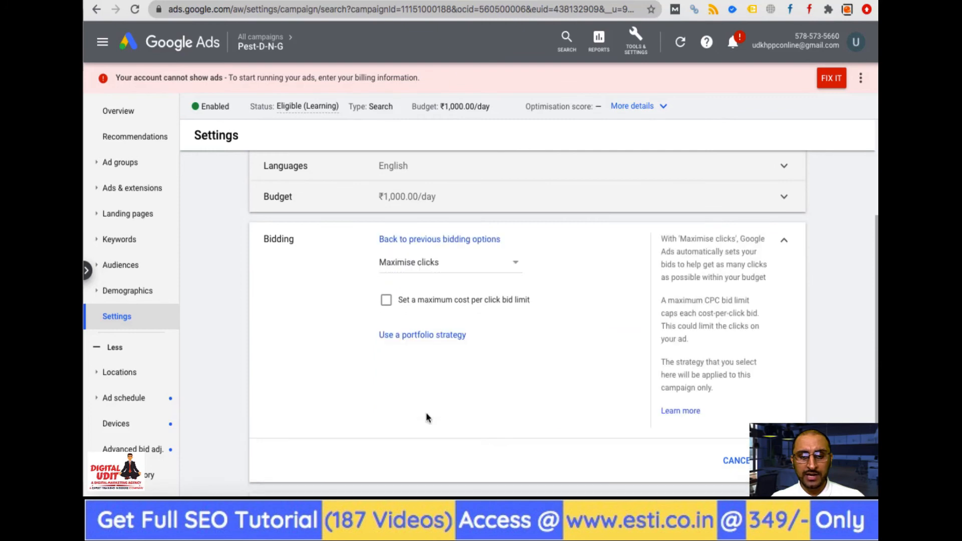
left_click(420, 264)
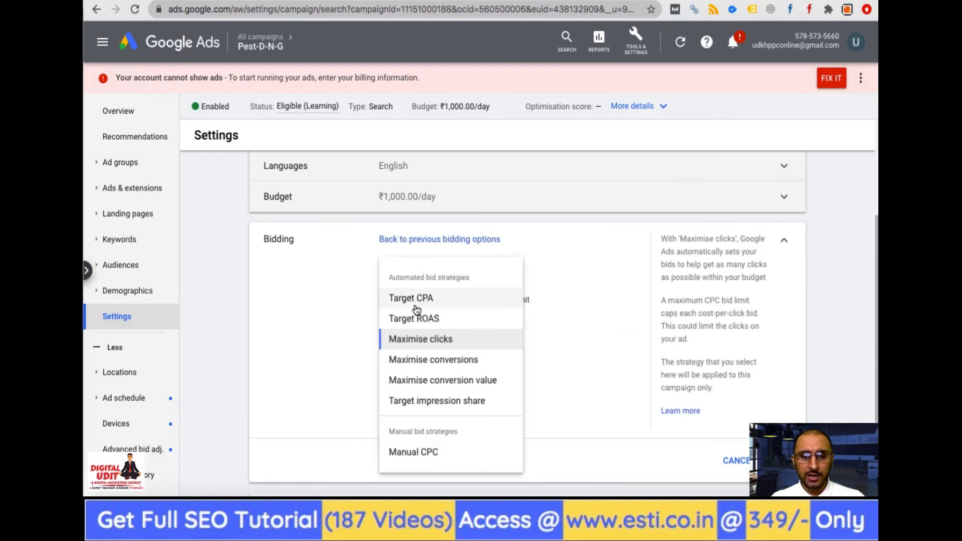
left_click(428, 452)
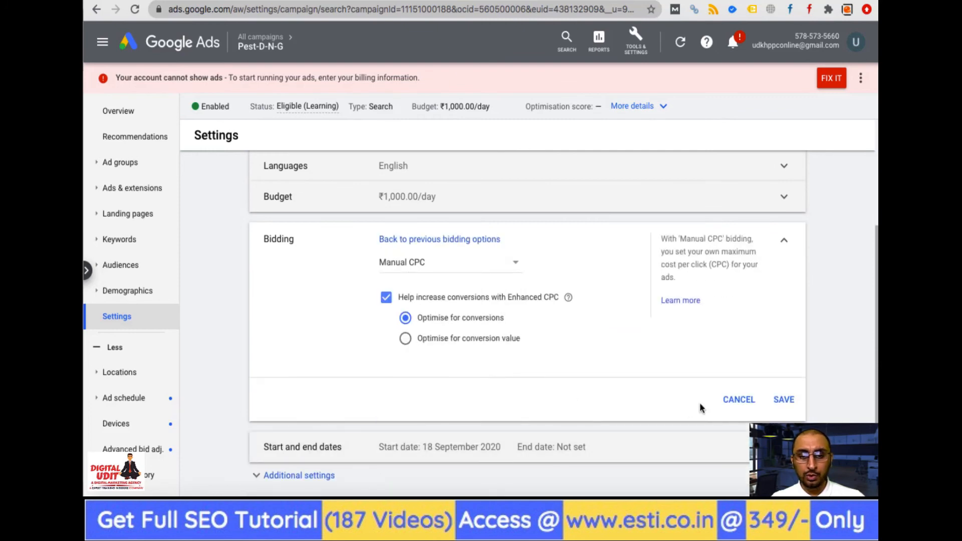
left_click(785, 405)
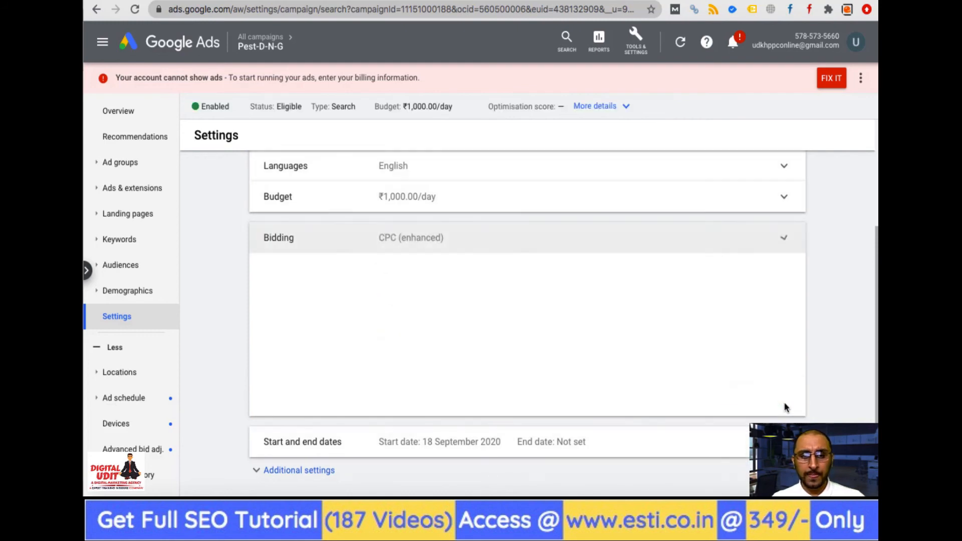
Set the Delhi ad group's default maximum CPC to ₹25.00 in the Pest-D-N-G campaign and save the bid.
left_click(145, 164)
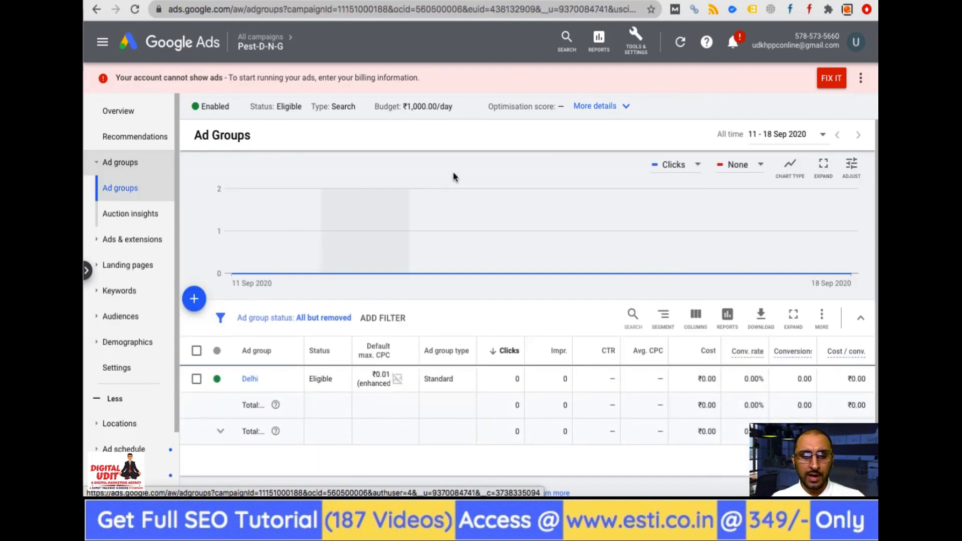
left_click(378, 378)
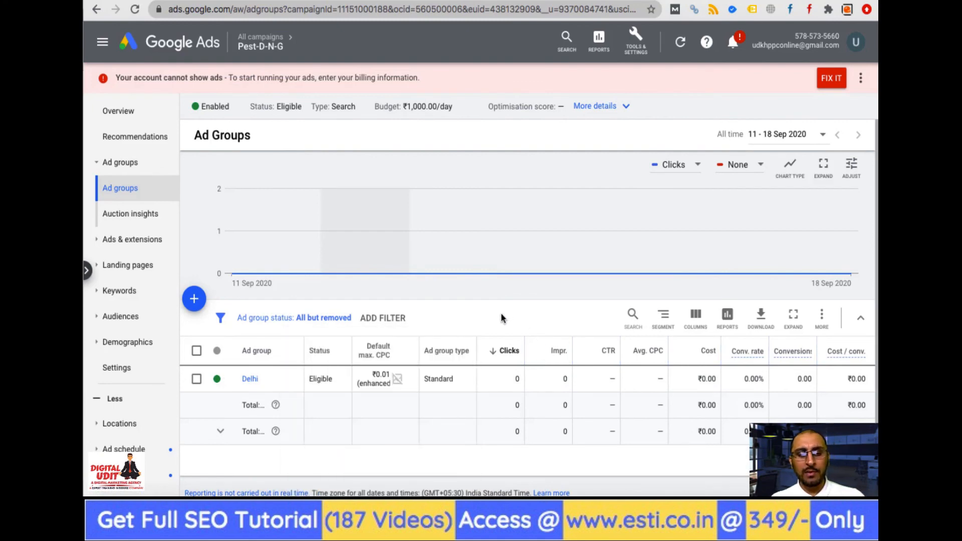
left_click(375, 387)
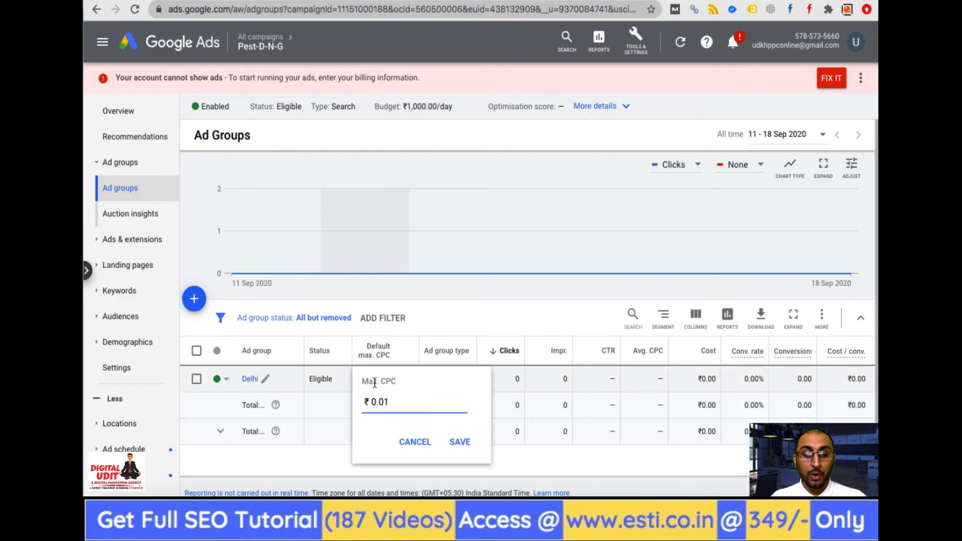
left_click(412, 443)
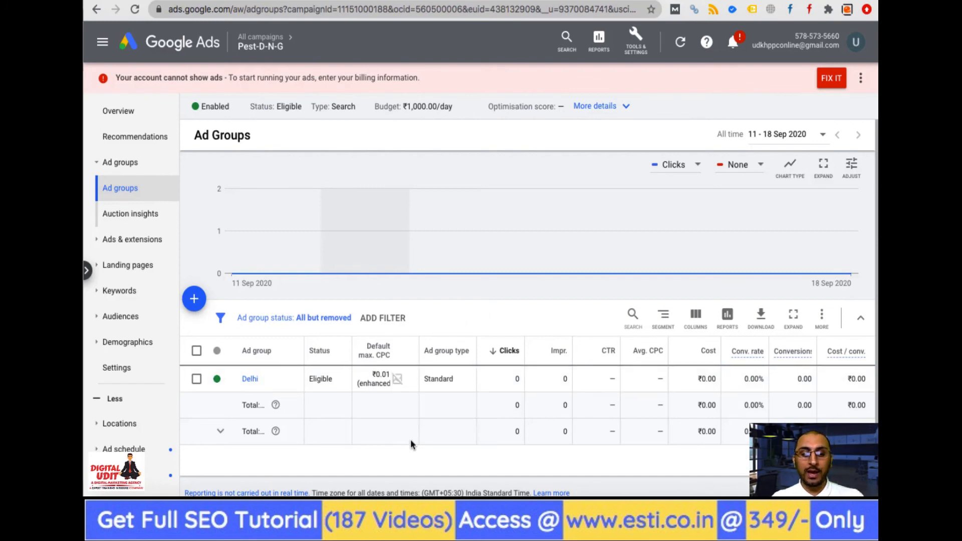
left_click(376, 385)
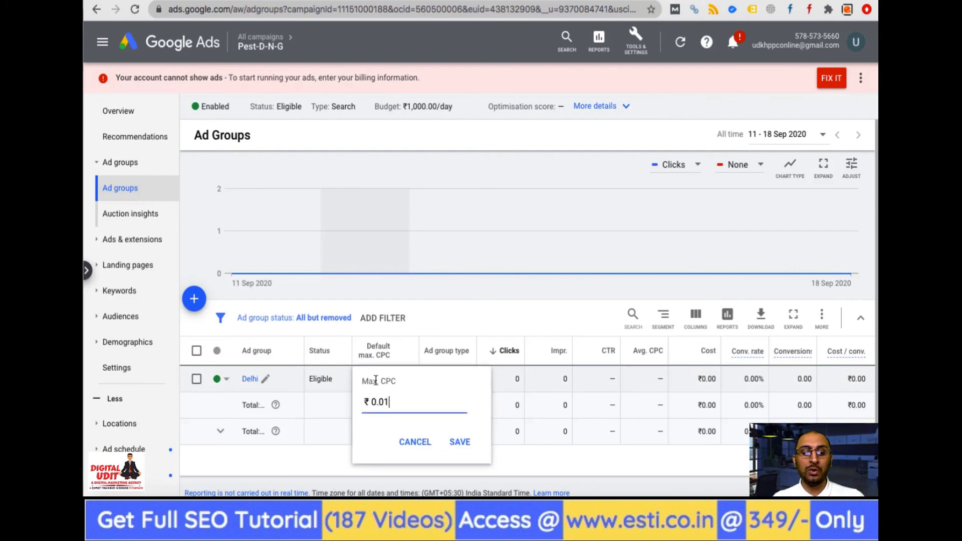
double_click(390, 401)
type("25")
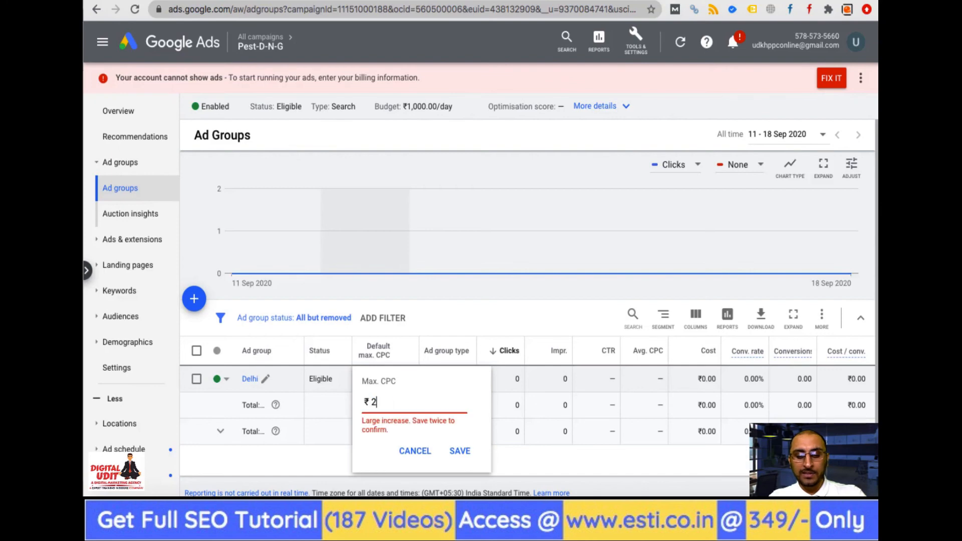
left_click(455, 455)
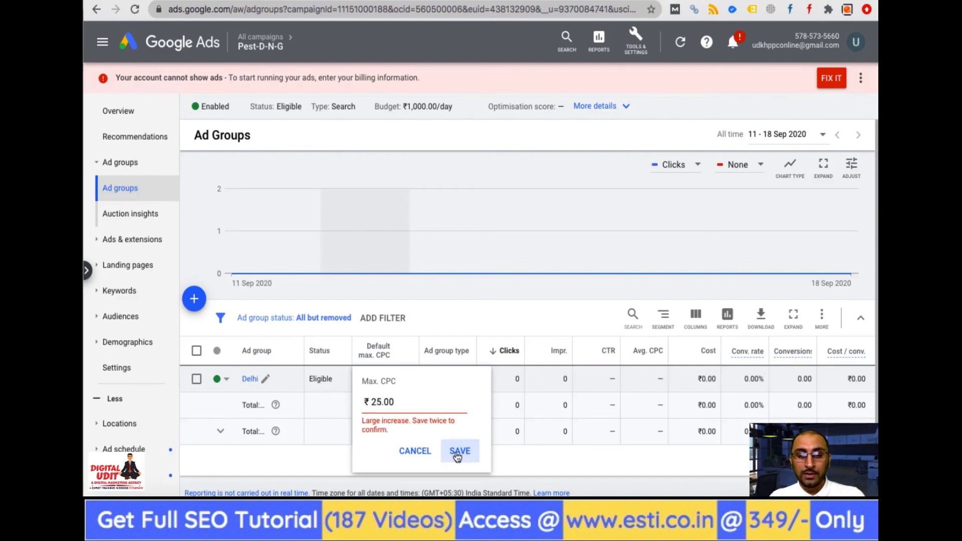
left_click(458, 454)
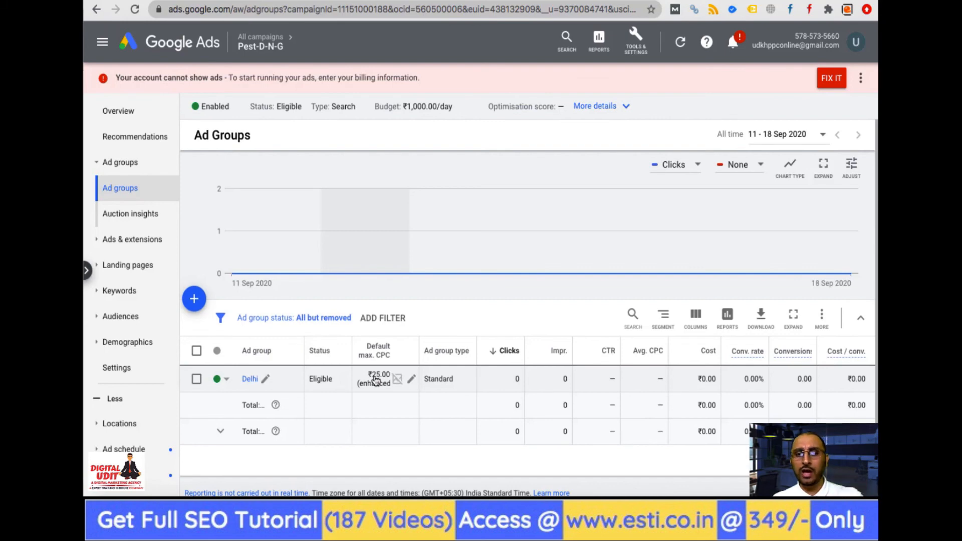
Look over the Delhi ad group's search keywords with their bids and performance columns, and its search terms.
left_click(250, 380)
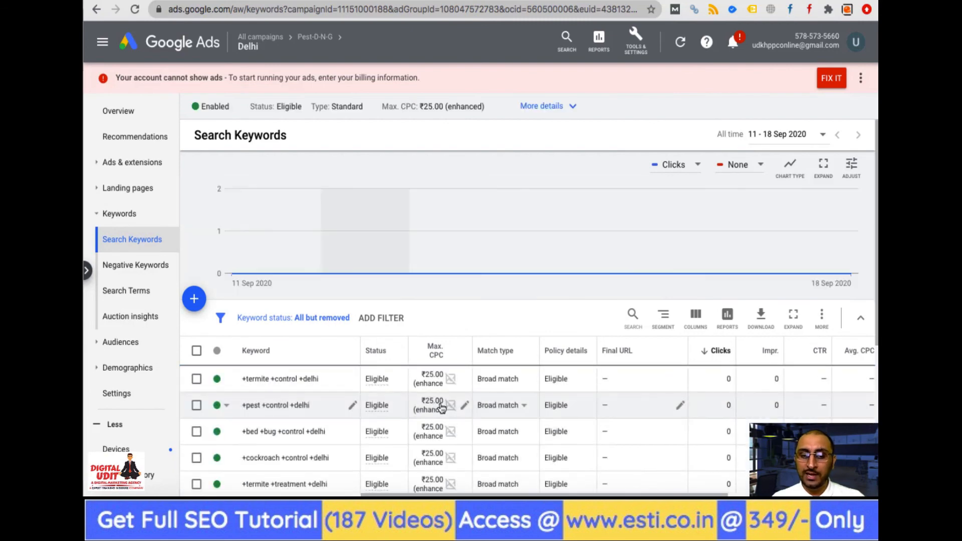
scroll(440, 403, "down", 1)
scroll(440, 403, "down", 4)
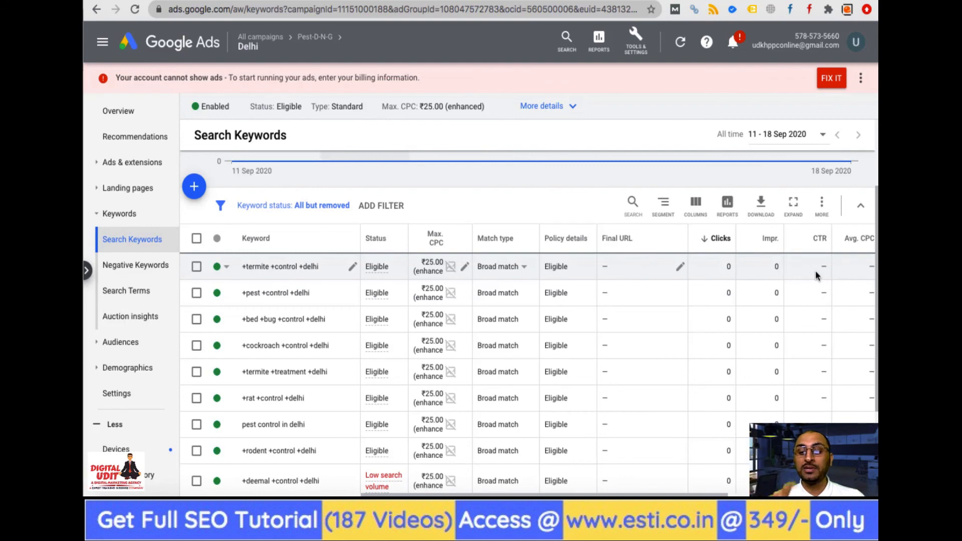
scroll(815, 275, "right", 3)
scroll(815, 274, "down", 1)
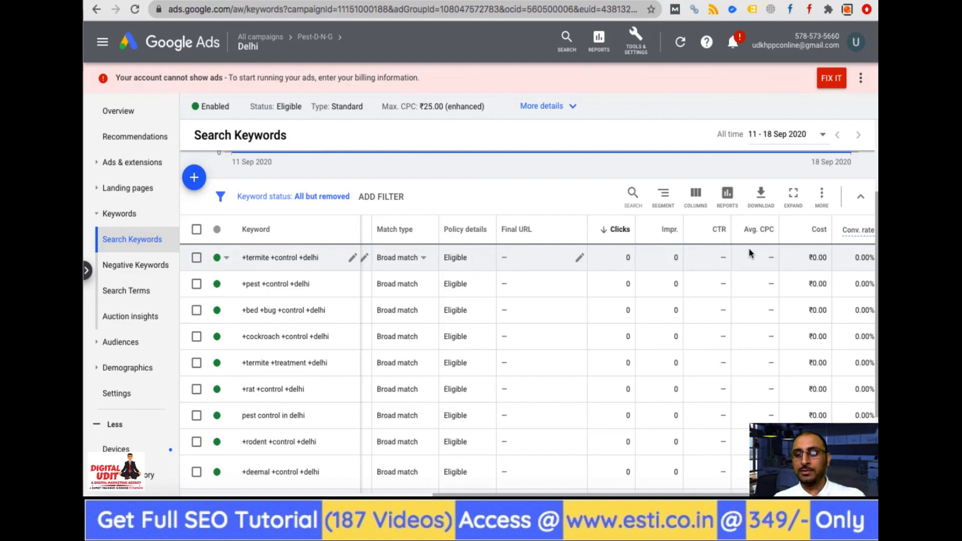
scroll(763, 268, "right", 3)
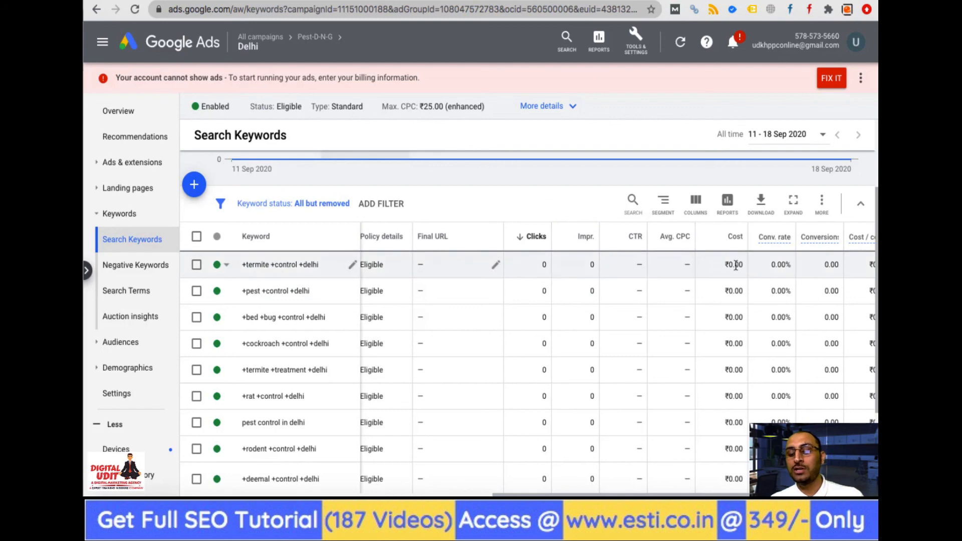
scroll(733, 268, "right", 1)
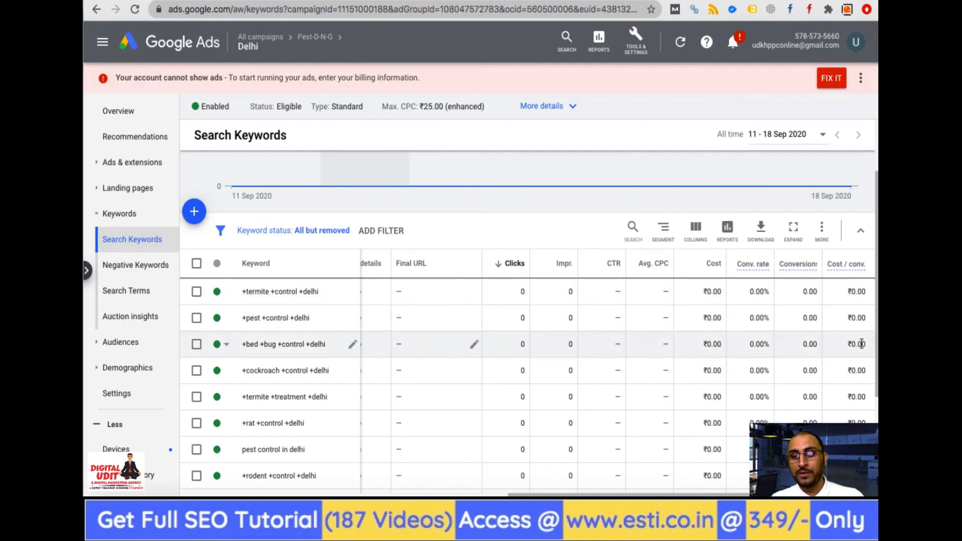
scroll(562, 381, "down", 3)
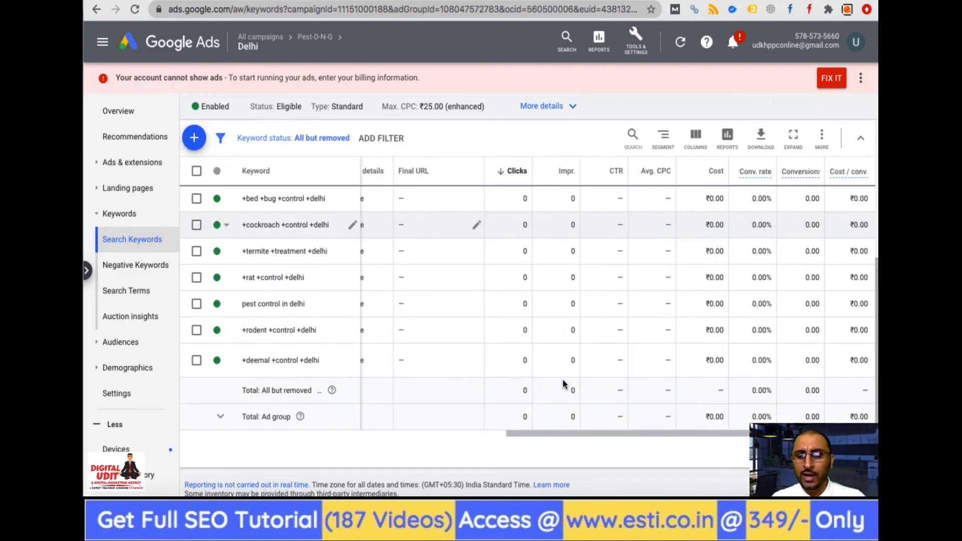
scroll(563, 384, "up", 1)
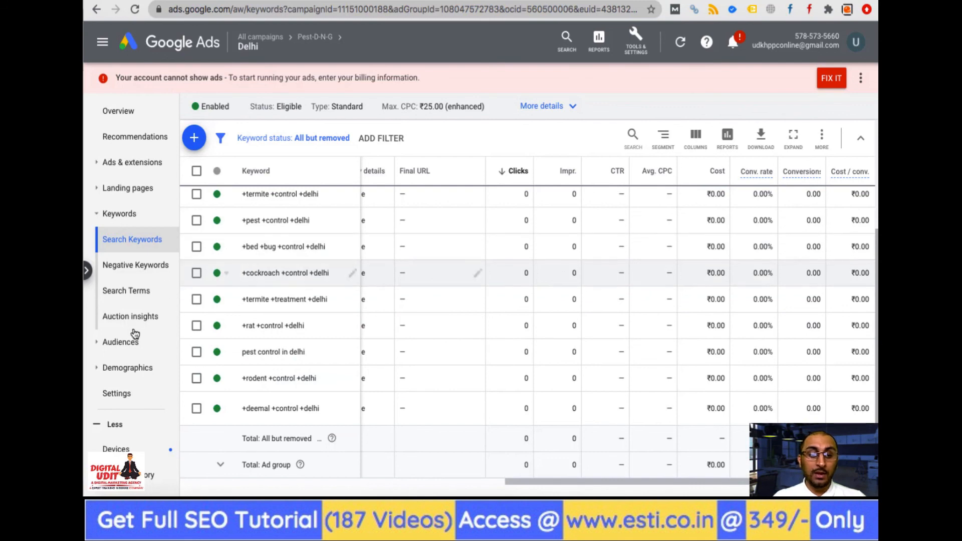
left_click(140, 293)
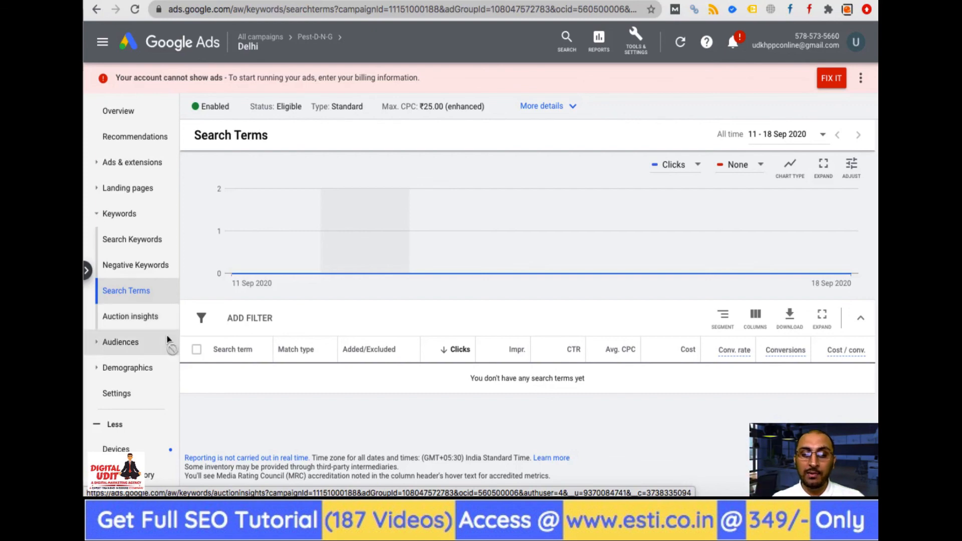
mouse_move(263, 258)
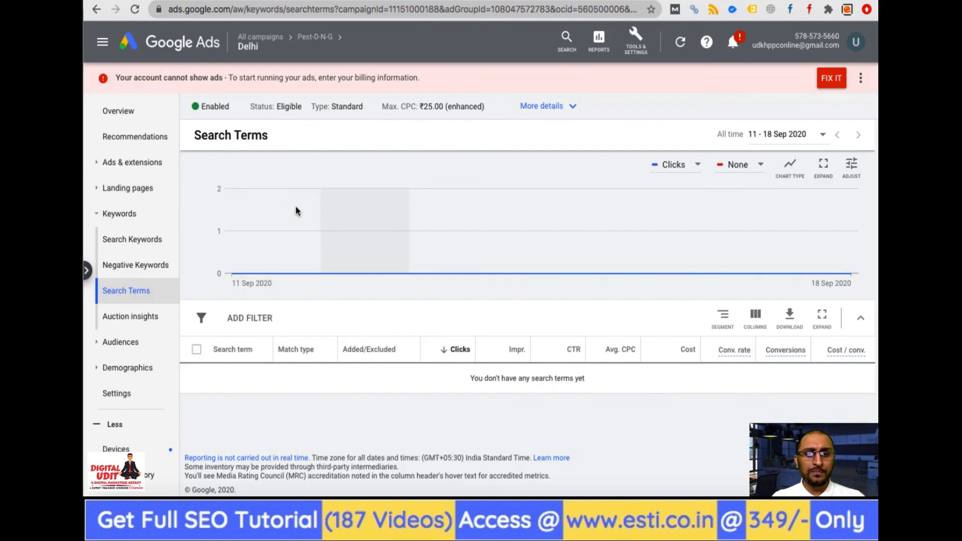
Start a new standard ad group in the Pest-D-N-G campaign, named Noida, with a default bid of ₹30.
left_click(309, 42)
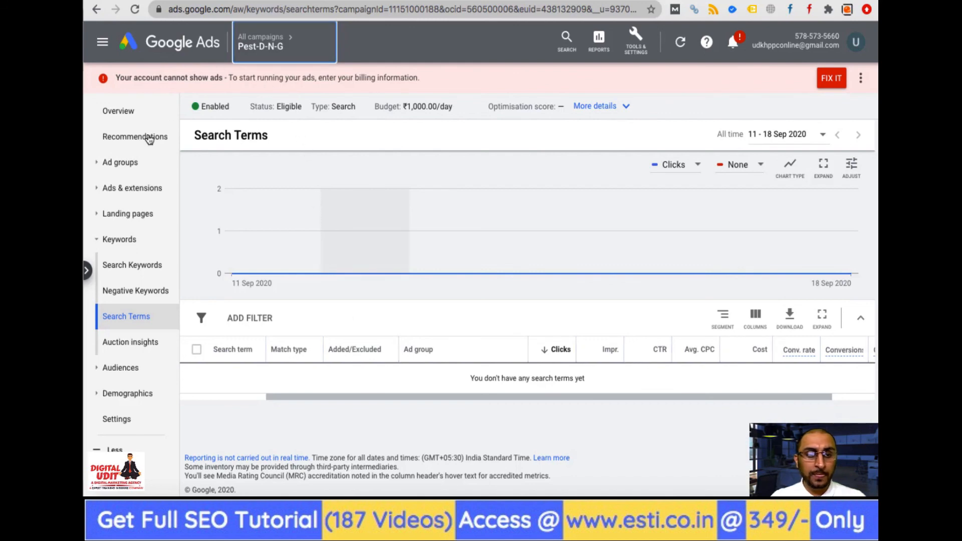
left_click(128, 165)
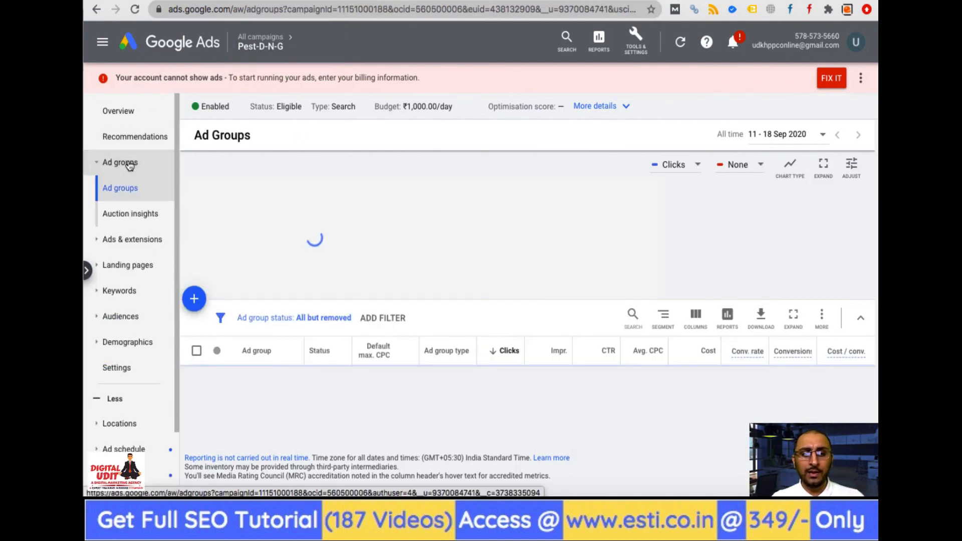
left_click(196, 302)
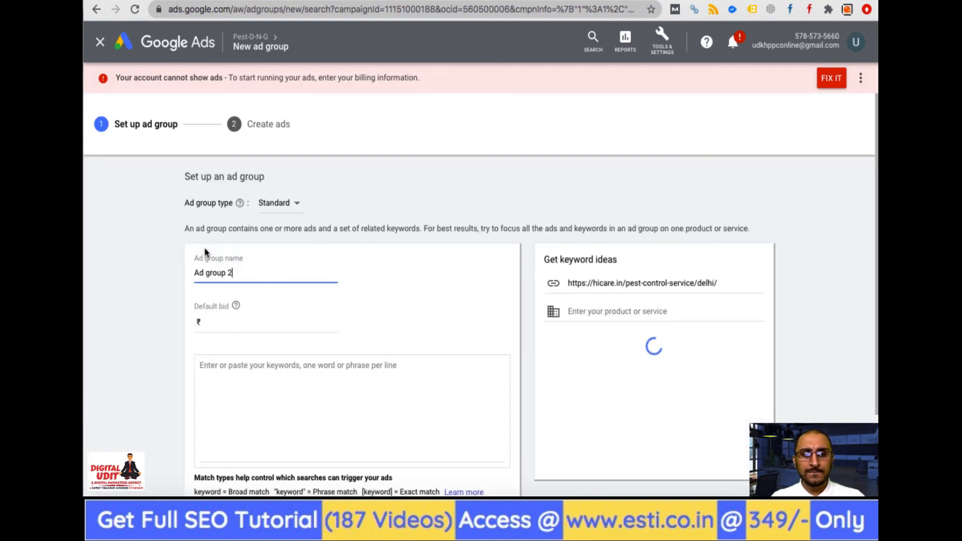
triple_click(250, 273)
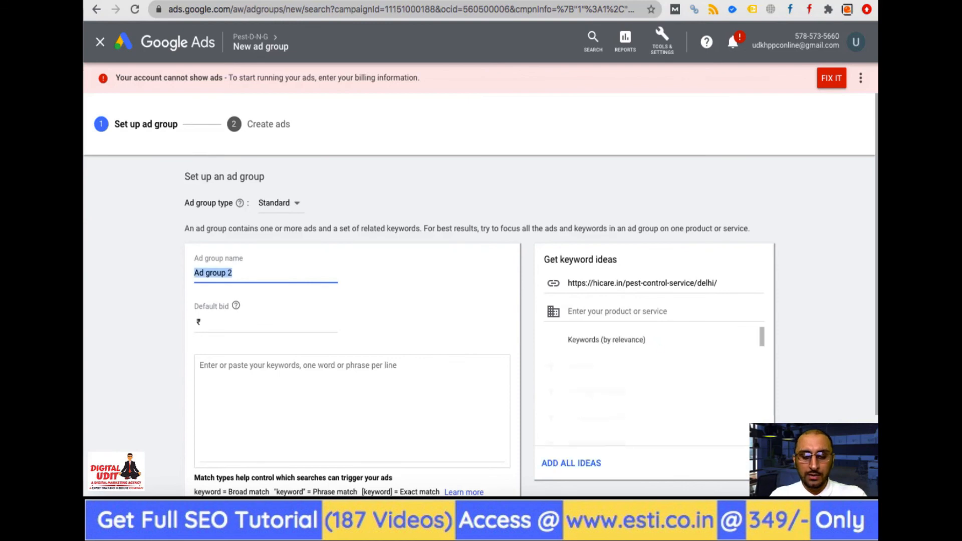
type("Noida")
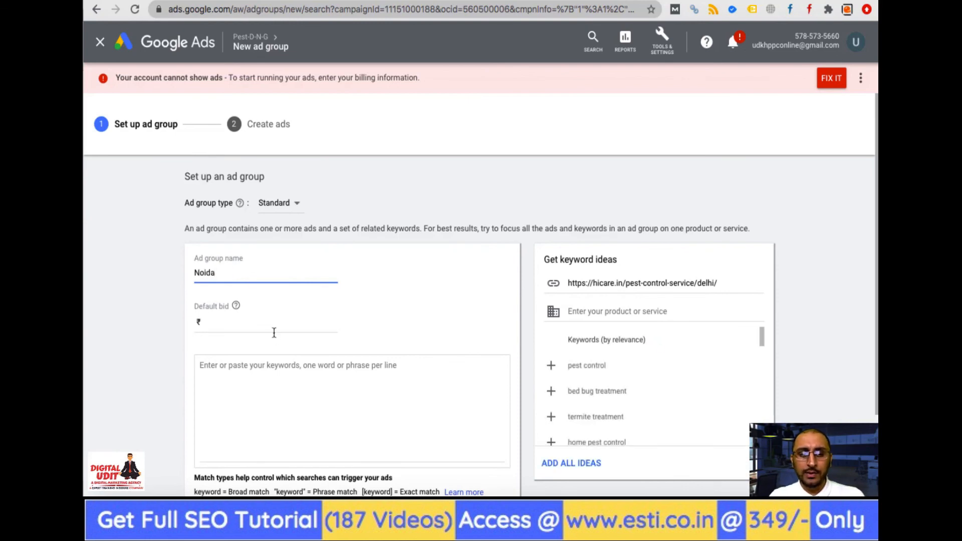
left_click(262, 407)
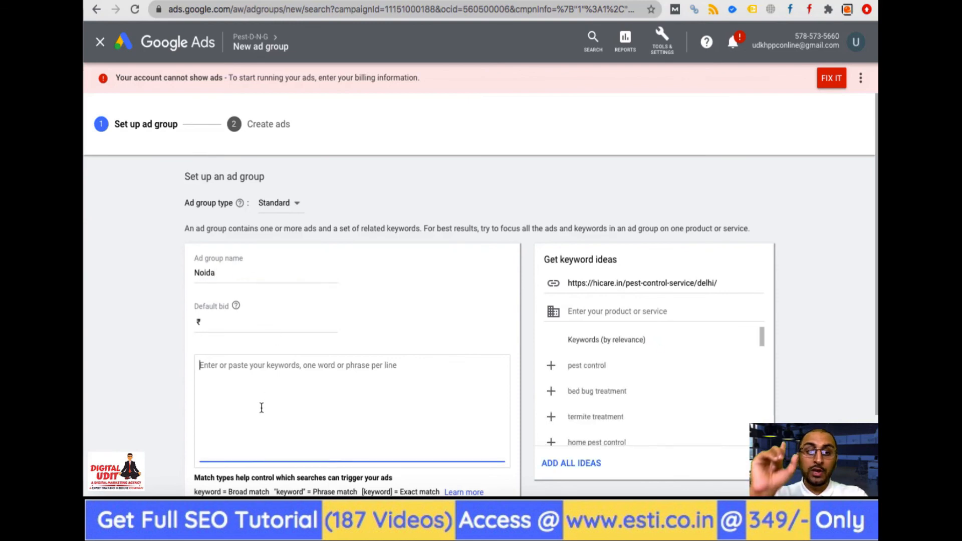
left_click(232, 322)
type("30")
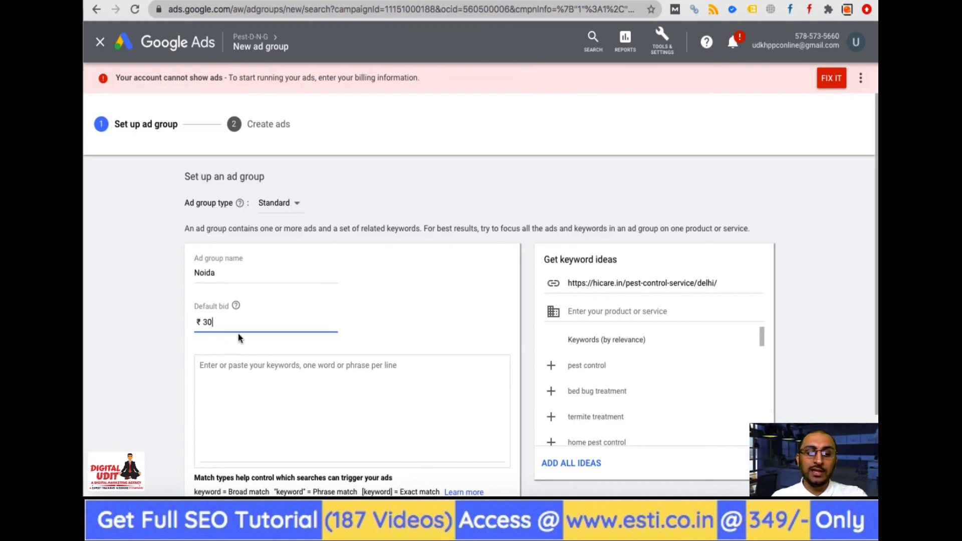
Enter "pest control in noida" as the keyword for the Noida ad group.
left_click(272, 405)
type("p")
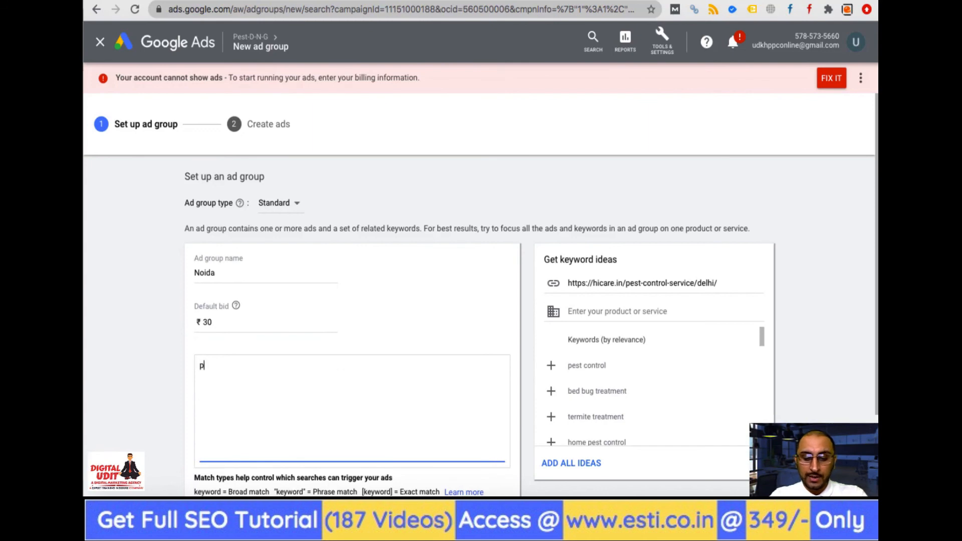
type("est contro")
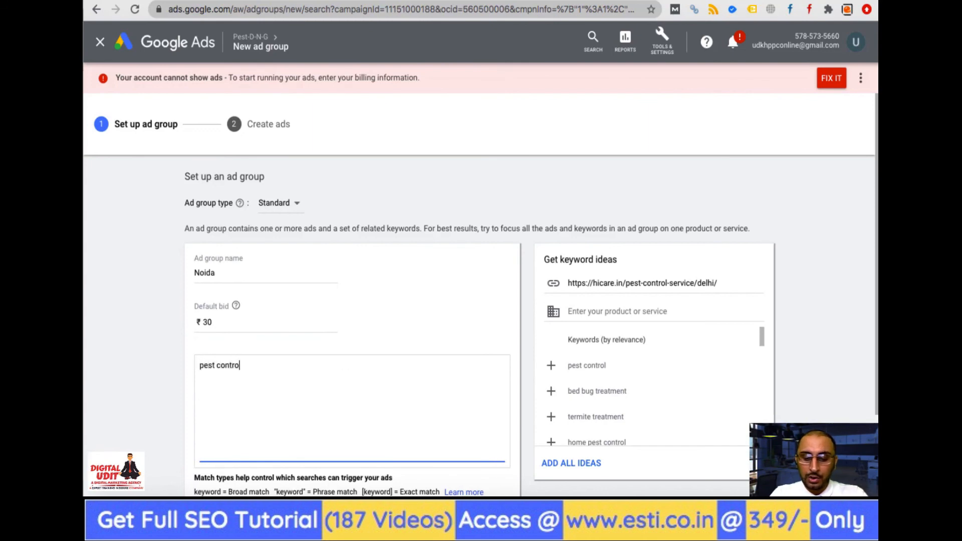
type("l in noida")
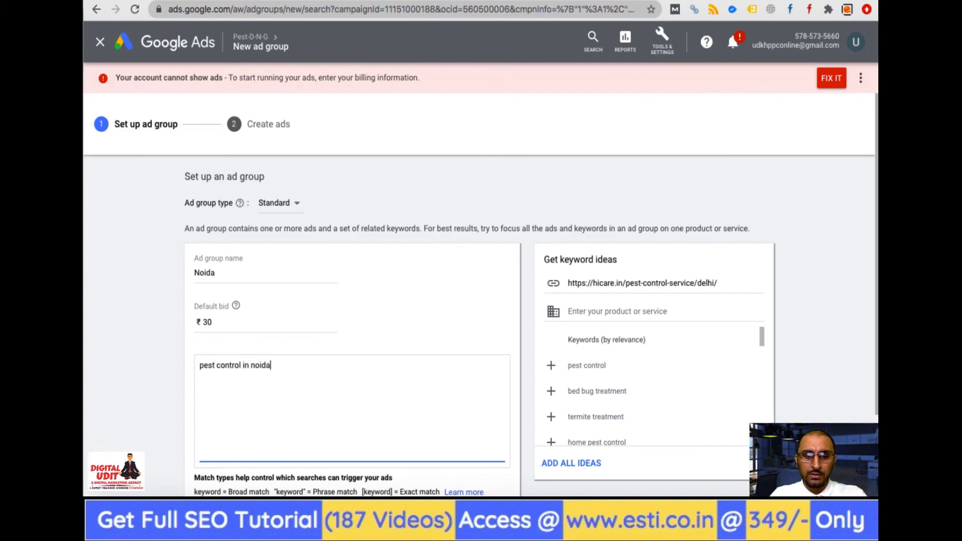
scroll(321, 432, "down", 2)
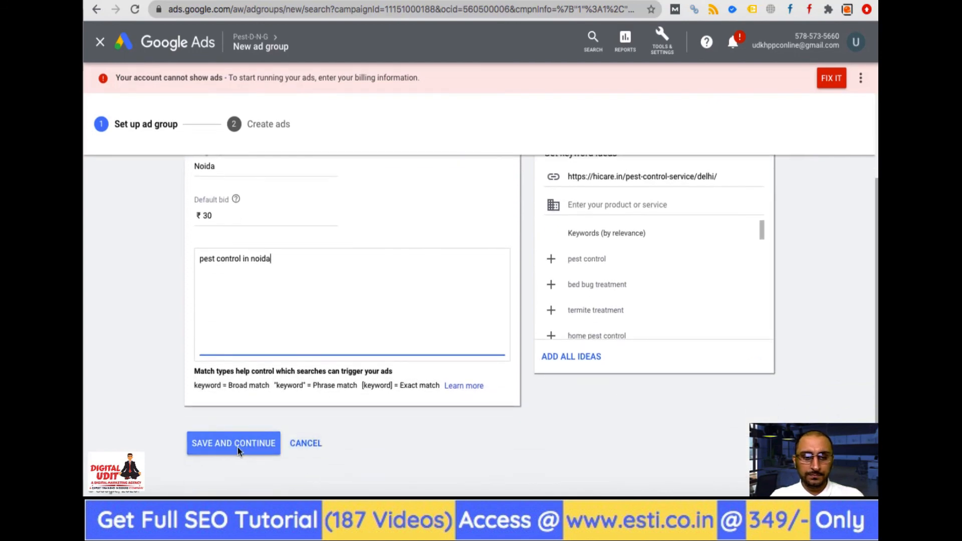